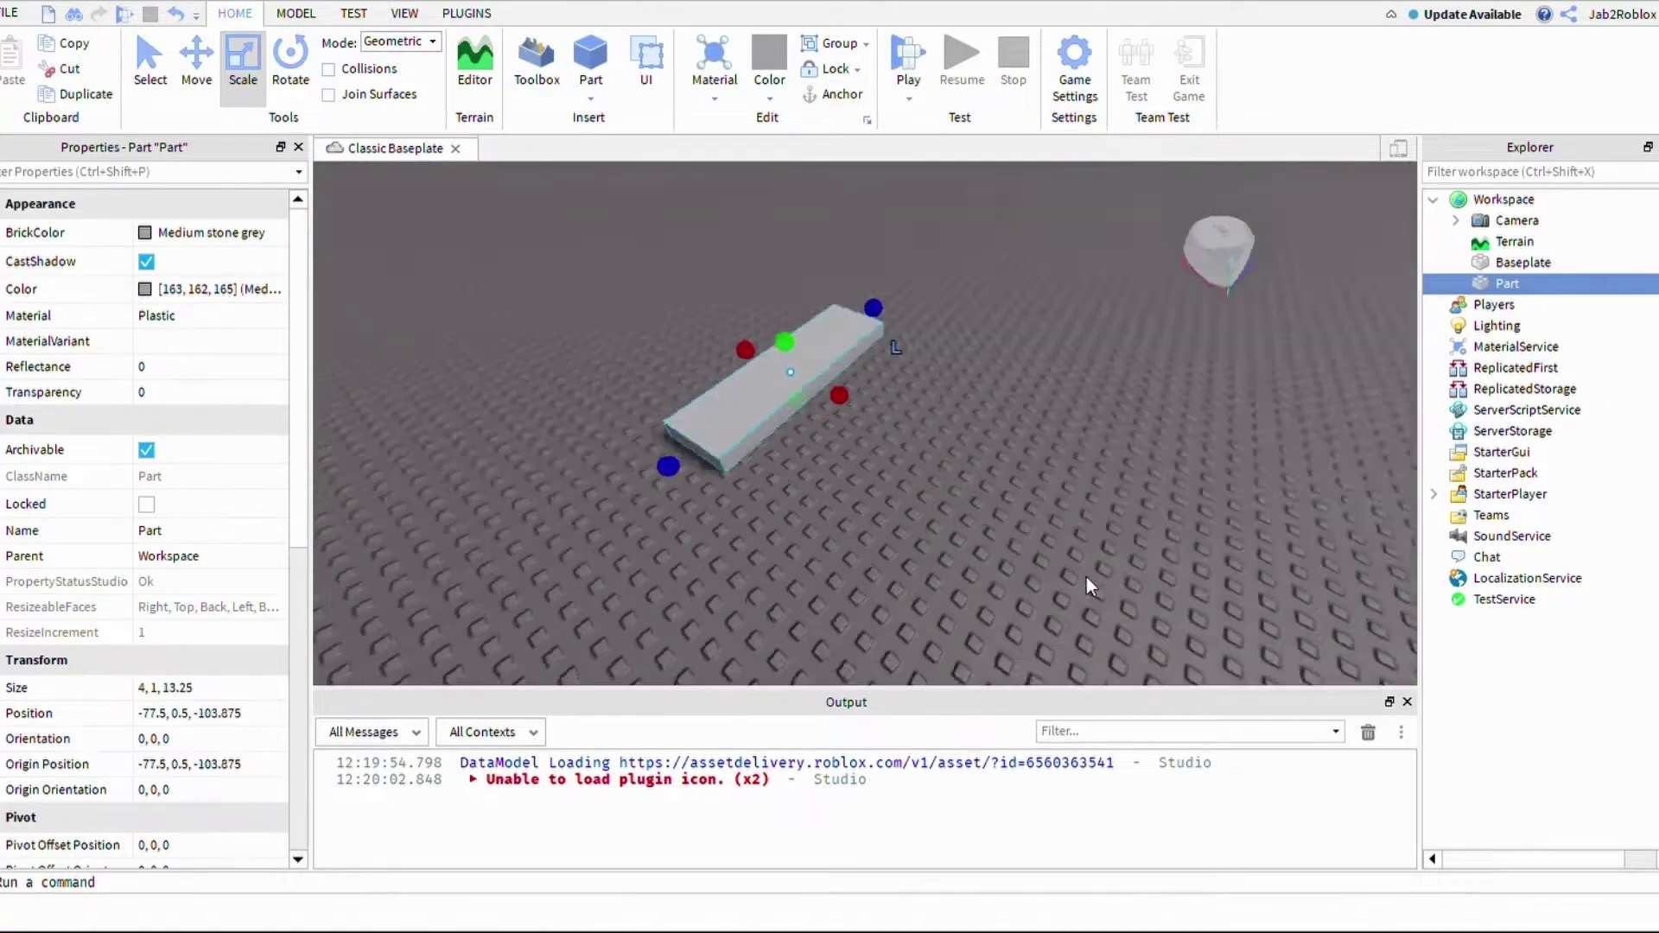
Step: Widen the selected grey part to a size of 12 × 1 × 13.25 studs
{"action": "right_click_drag", "start_coordinate": [1086, 578], "coordinate": [1046, 612]}
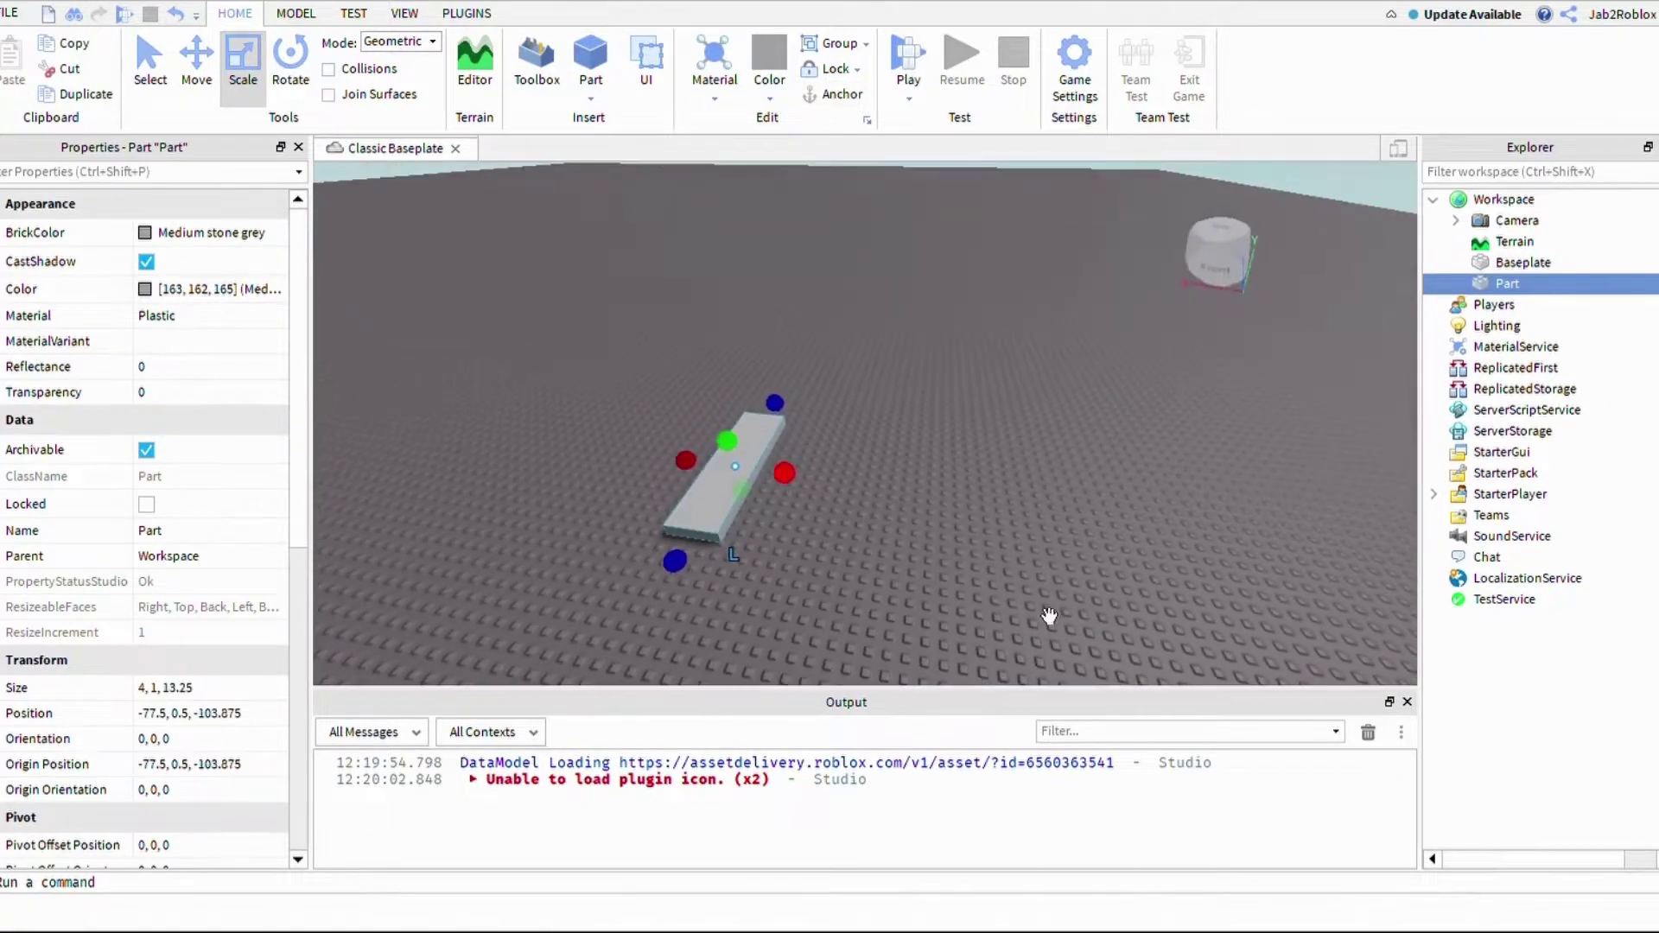
{"action": "left_click_drag", "start_coordinate": [785, 471], "coordinate": [856, 481]}
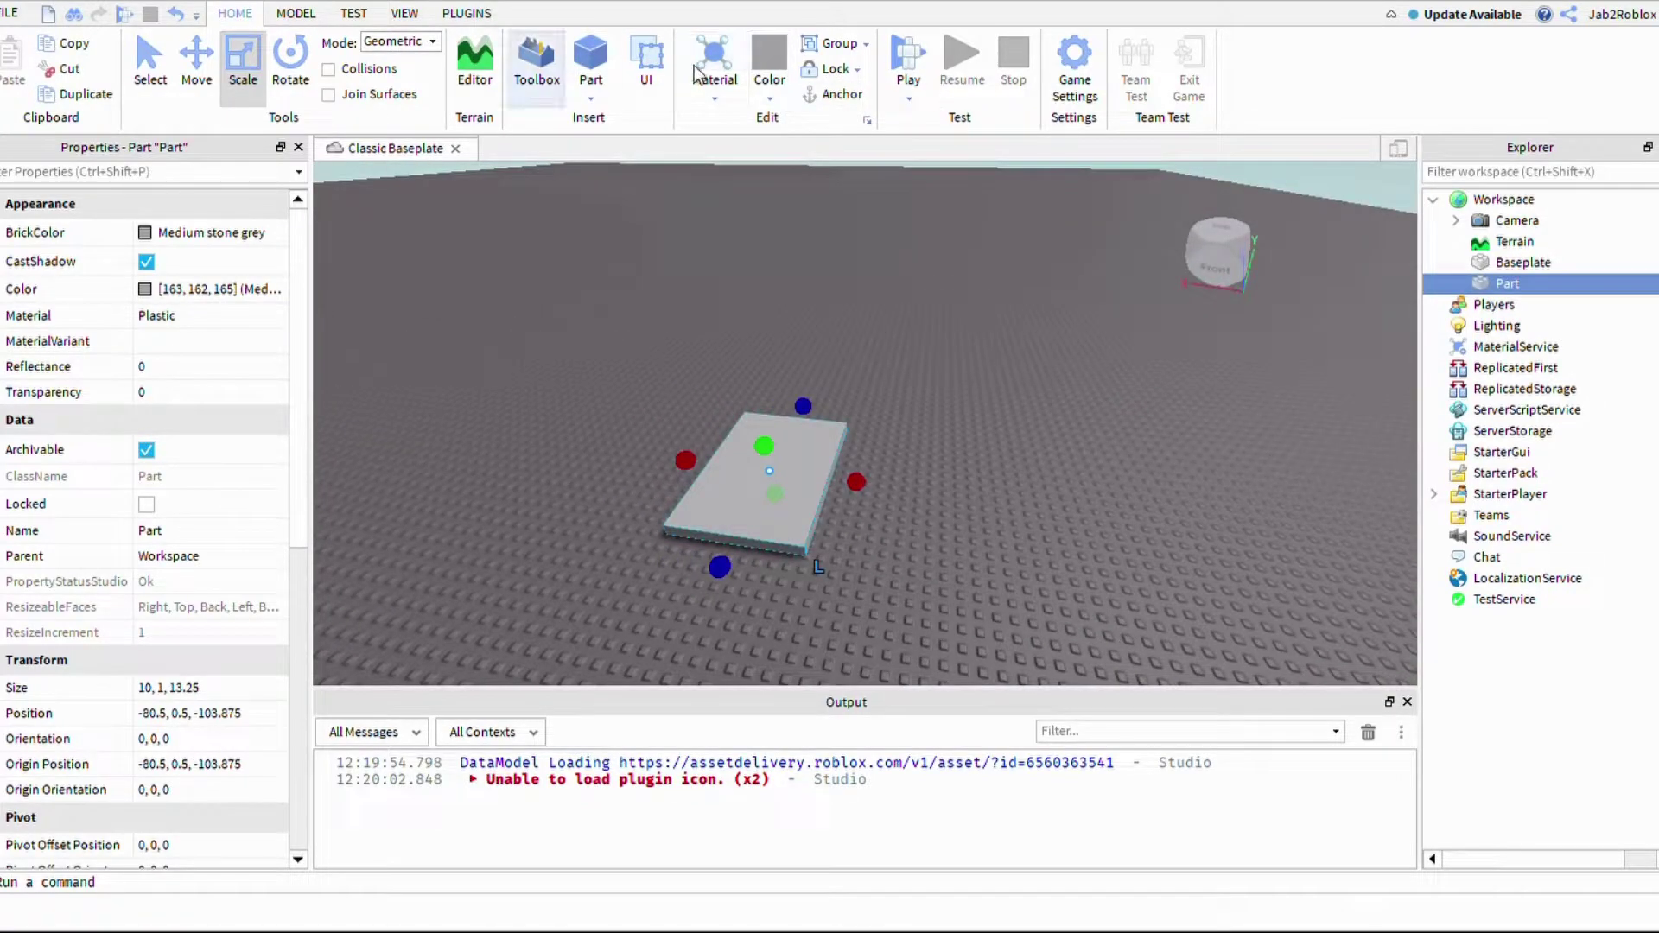
{"action": "scroll", "coordinate": [953, 346], "scroll_direction": "up", "scroll_amount": 3}
{"action": "right_click_drag", "start_coordinate": [942, 323], "coordinate": [1076, 441]}
{"action": "scroll", "coordinate": [949, 346], "scroll_direction": "down", "scroll_amount": 3}
{"action": "left_click_drag", "start_coordinate": [932, 415], "coordinate": [960, 431]}
{"action": "left_click_drag", "start_coordinate": [1225, 548], "coordinate": [1227, 549]}
{"action": "right_click_drag", "start_coordinate": [1227, 549], "coordinate": [1252, 573]}
{"action": "scroll", "coordinate": [1216, 541], "scroll_direction": "up", "scroll_amount": 3}
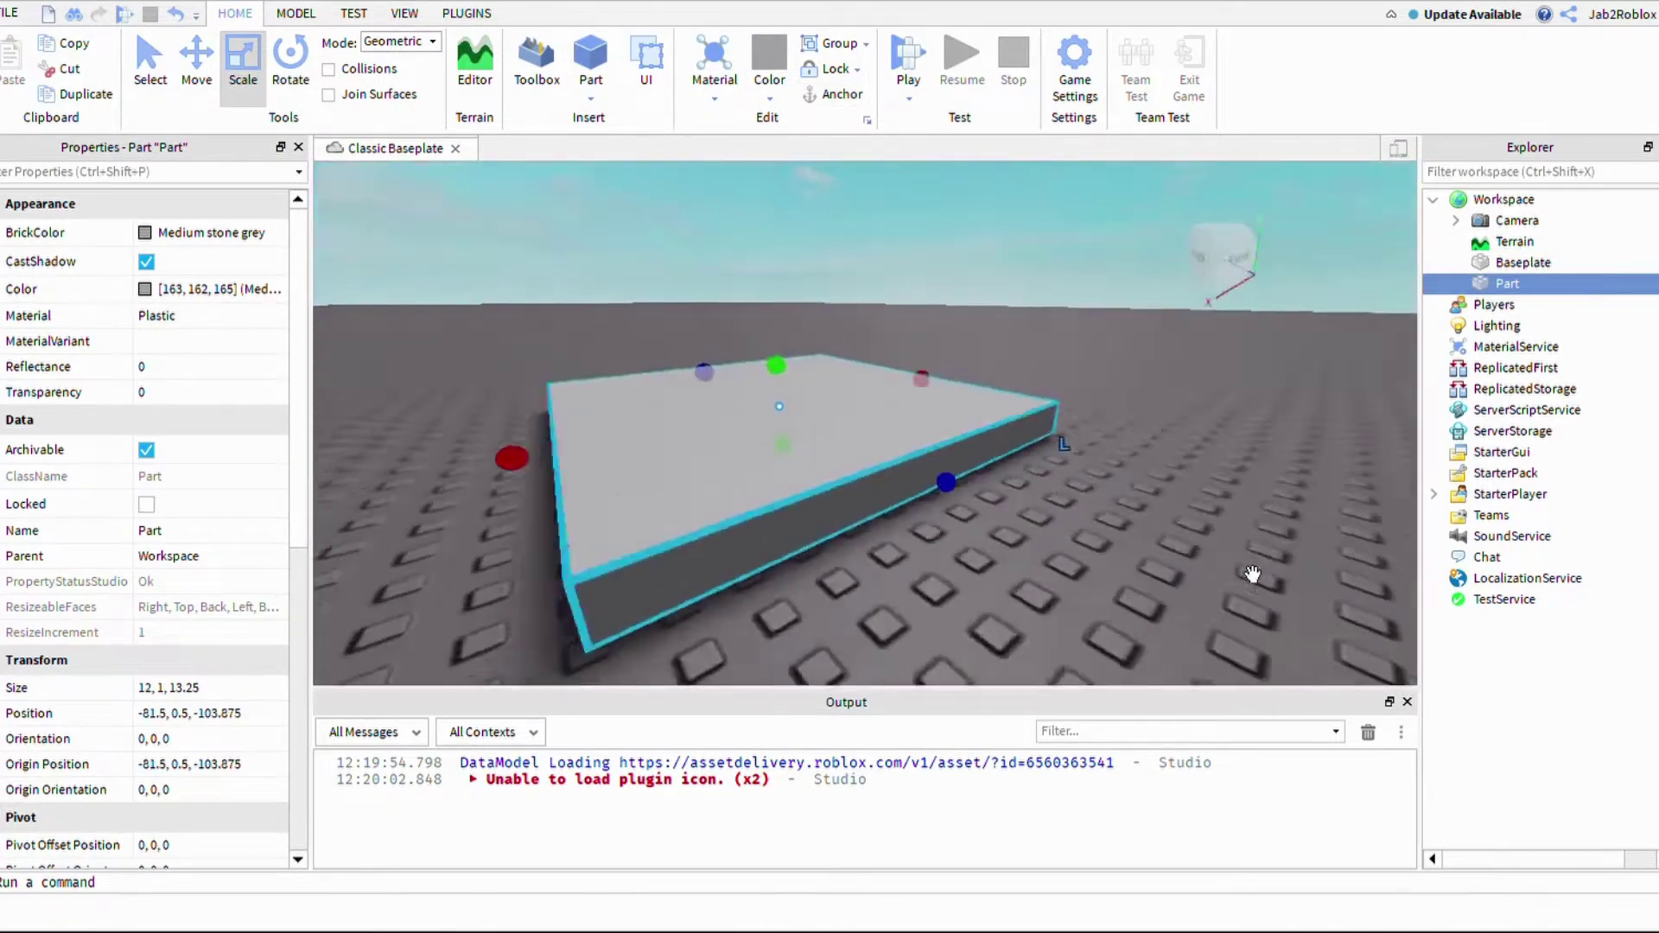
Step: Give the slab the Brick material and colour it Really red
{"action": "scroll", "coordinate": [1217, 541], "scroll_direction": "down", "scroll_amount": 3}
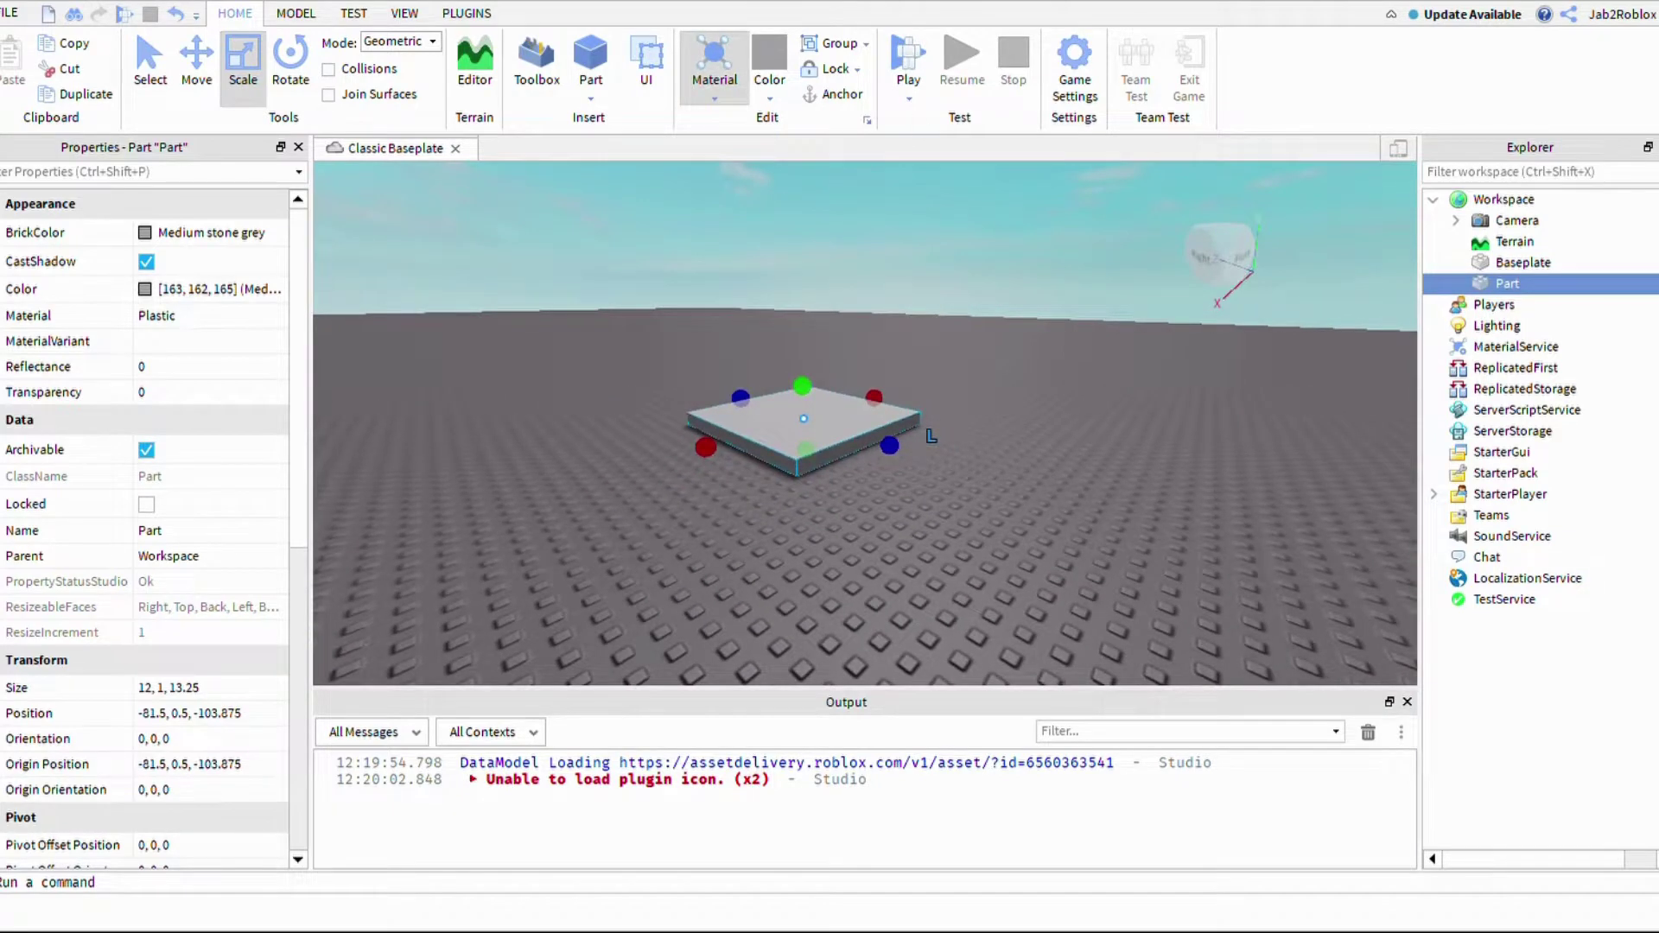
{"action": "left_click", "coordinate": [942, 151]}
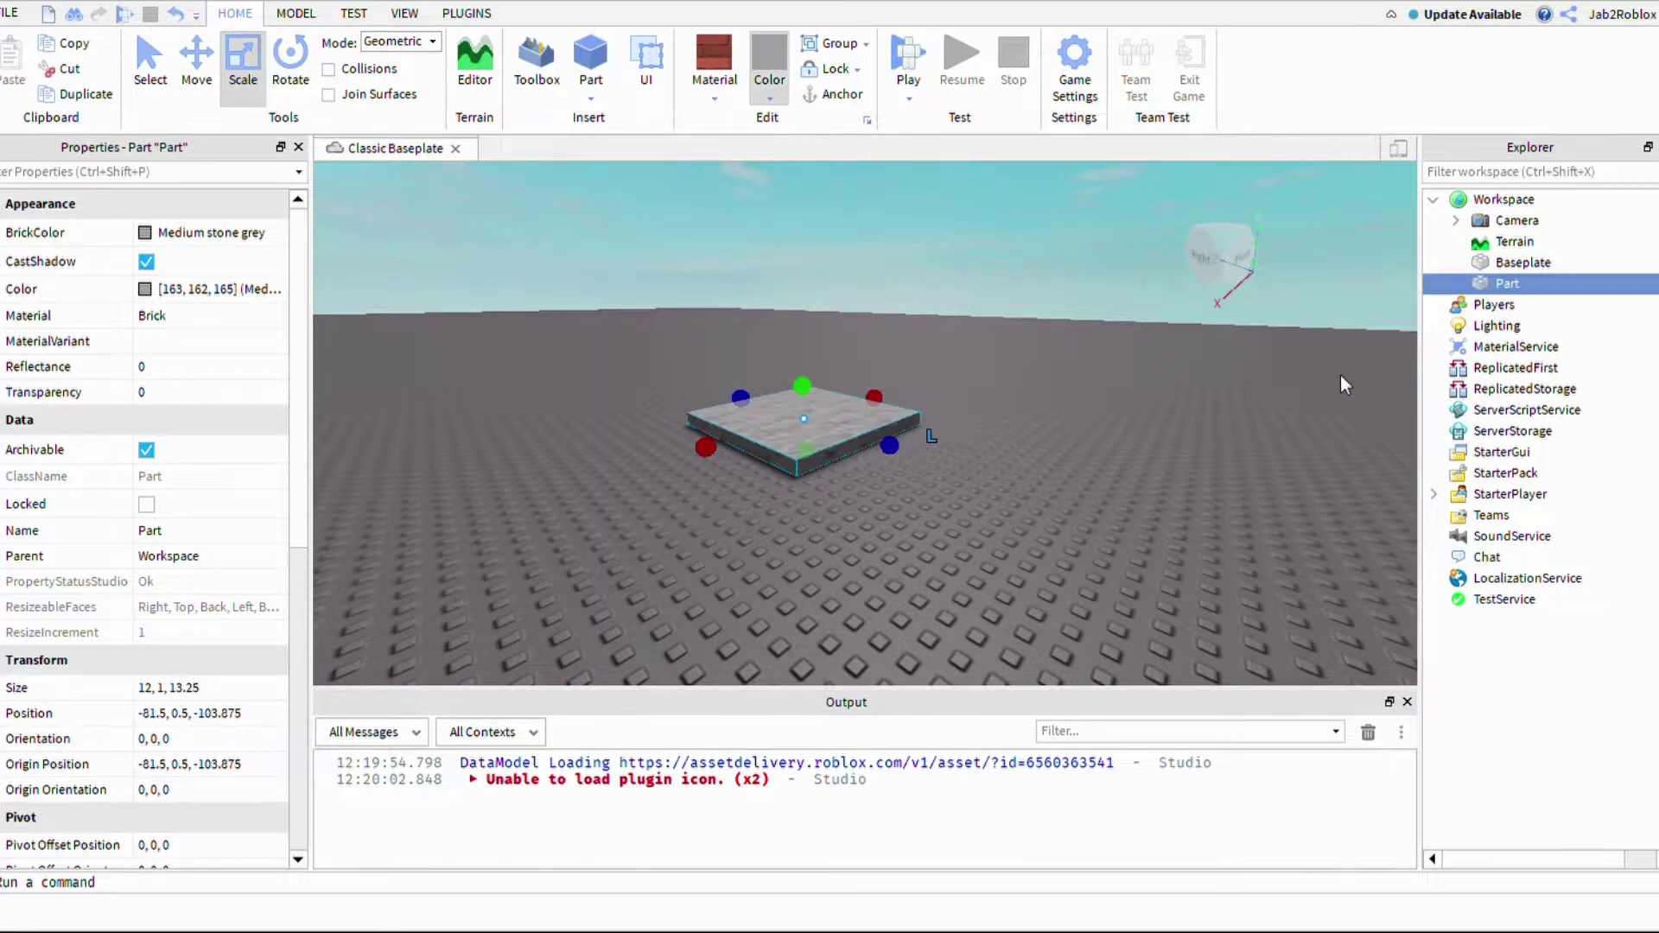
{"action": "left_click", "coordinate": [1293, 368]}
Step: Enlarge the red brick slab to 22.75 × 1 × 21.5 studs
{"action": "scroll", "coordinate": [1293, 366], "scroll_direction": "up", "scroll_amount": 4}
{"action": "right_click_drag", "start_coordinate": [1293, 366], "coordinate": [1294, 366]}
{"action": "scroll", "coordinate": [1294, 366], "scroll_direction": "down", "scroll_amount": 4}
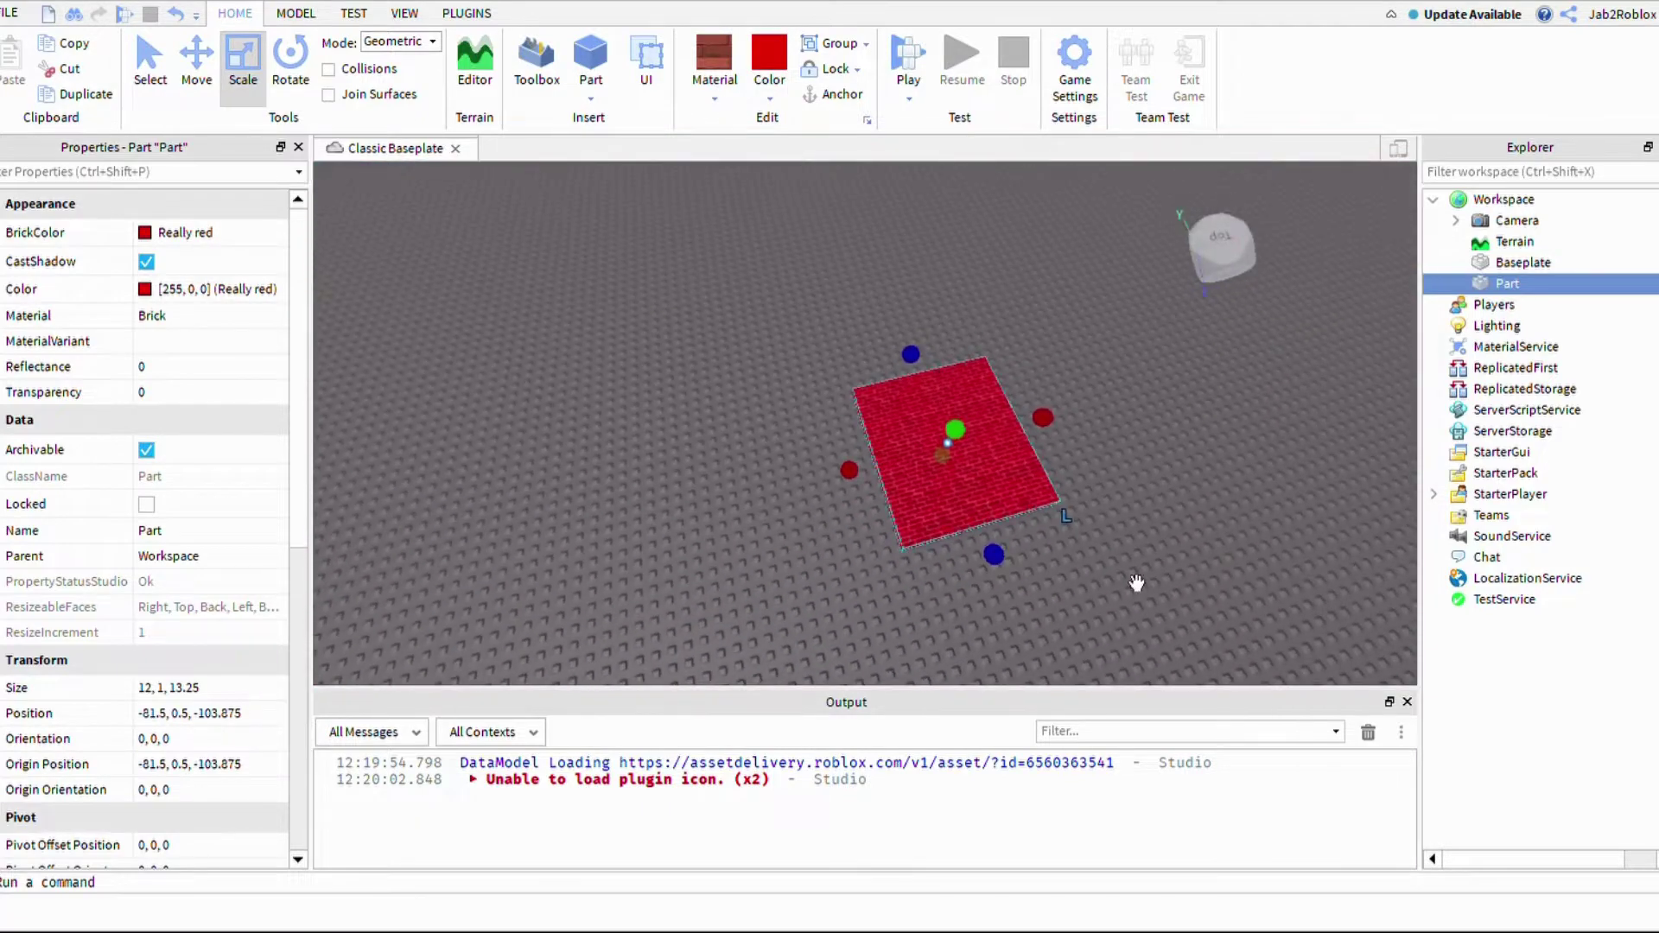
{"action": "left_click_drag", "start_coordinate": [850, 470], "coordinate": [704, 505]}
{"action": "left_click_drag", "start_coordinate": [852, 370], "coordinate": [829, 297]}
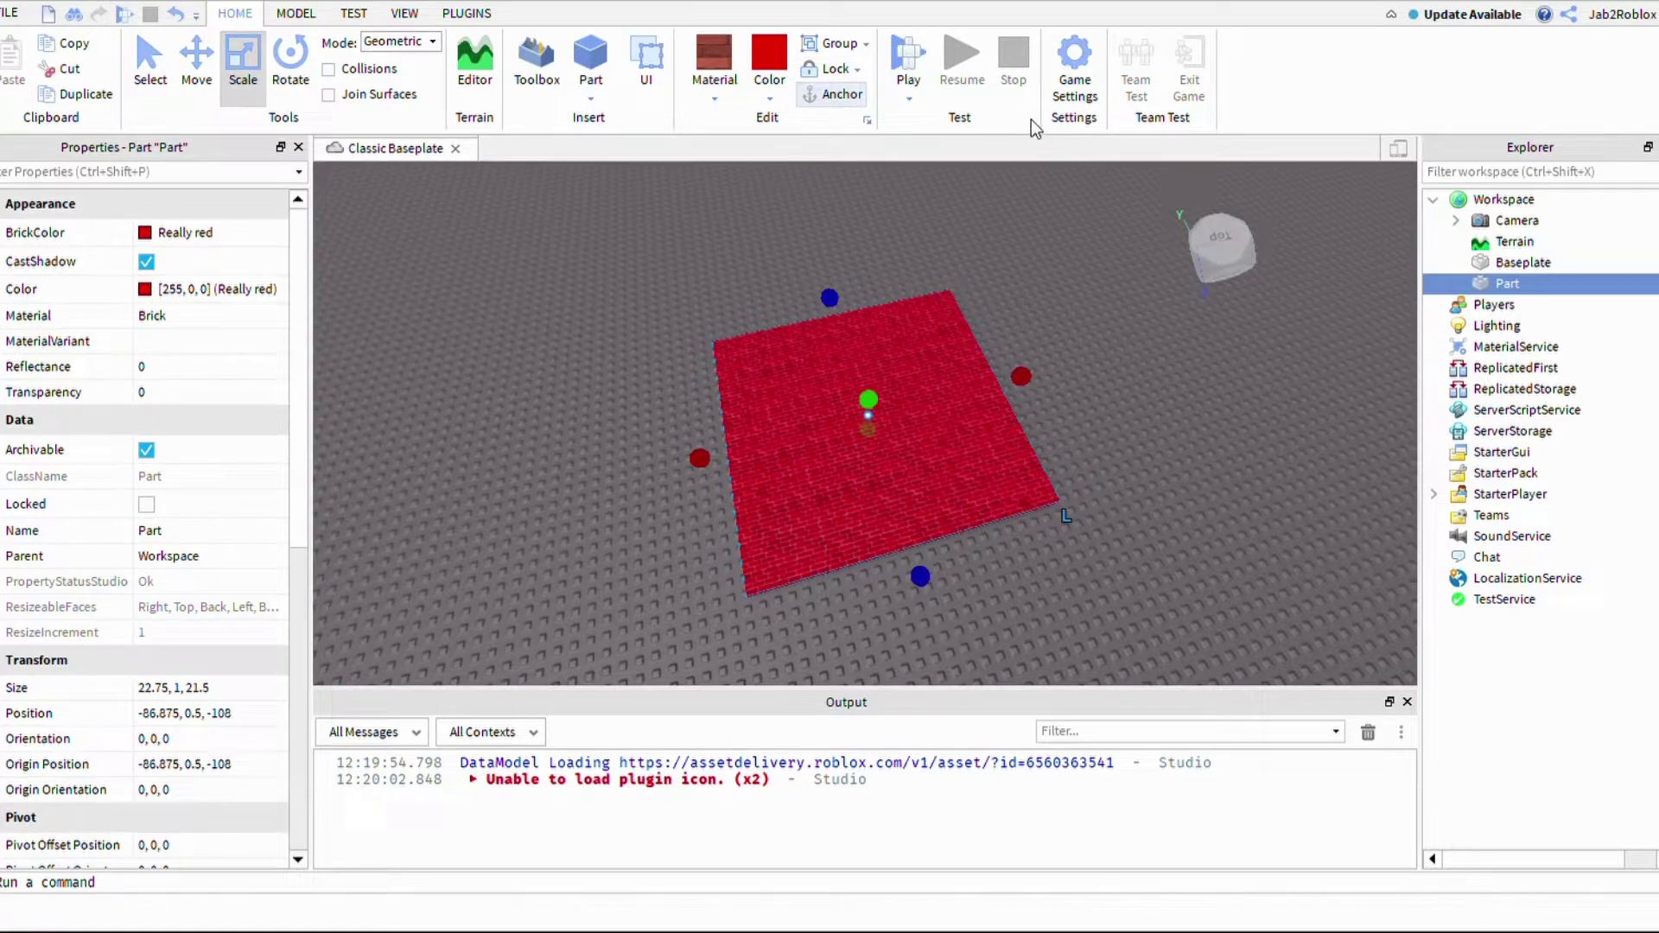
Step: Anchor the slab and resize it into an upright wall of 2.25 × 19.25 × 19.5 studs
{"action": "right_click_drag", "start_coordinate": [1162, 328], "coordinate": [1161, 329]}
{"action": "scroll", "coordinate": [1162, 328], "scroll_direction": "up", "scroll_amount": 4}
{"action": "scroll", "coordinate": [1161, 328], "scroll_direction": "down", "scroll_amount": 5}
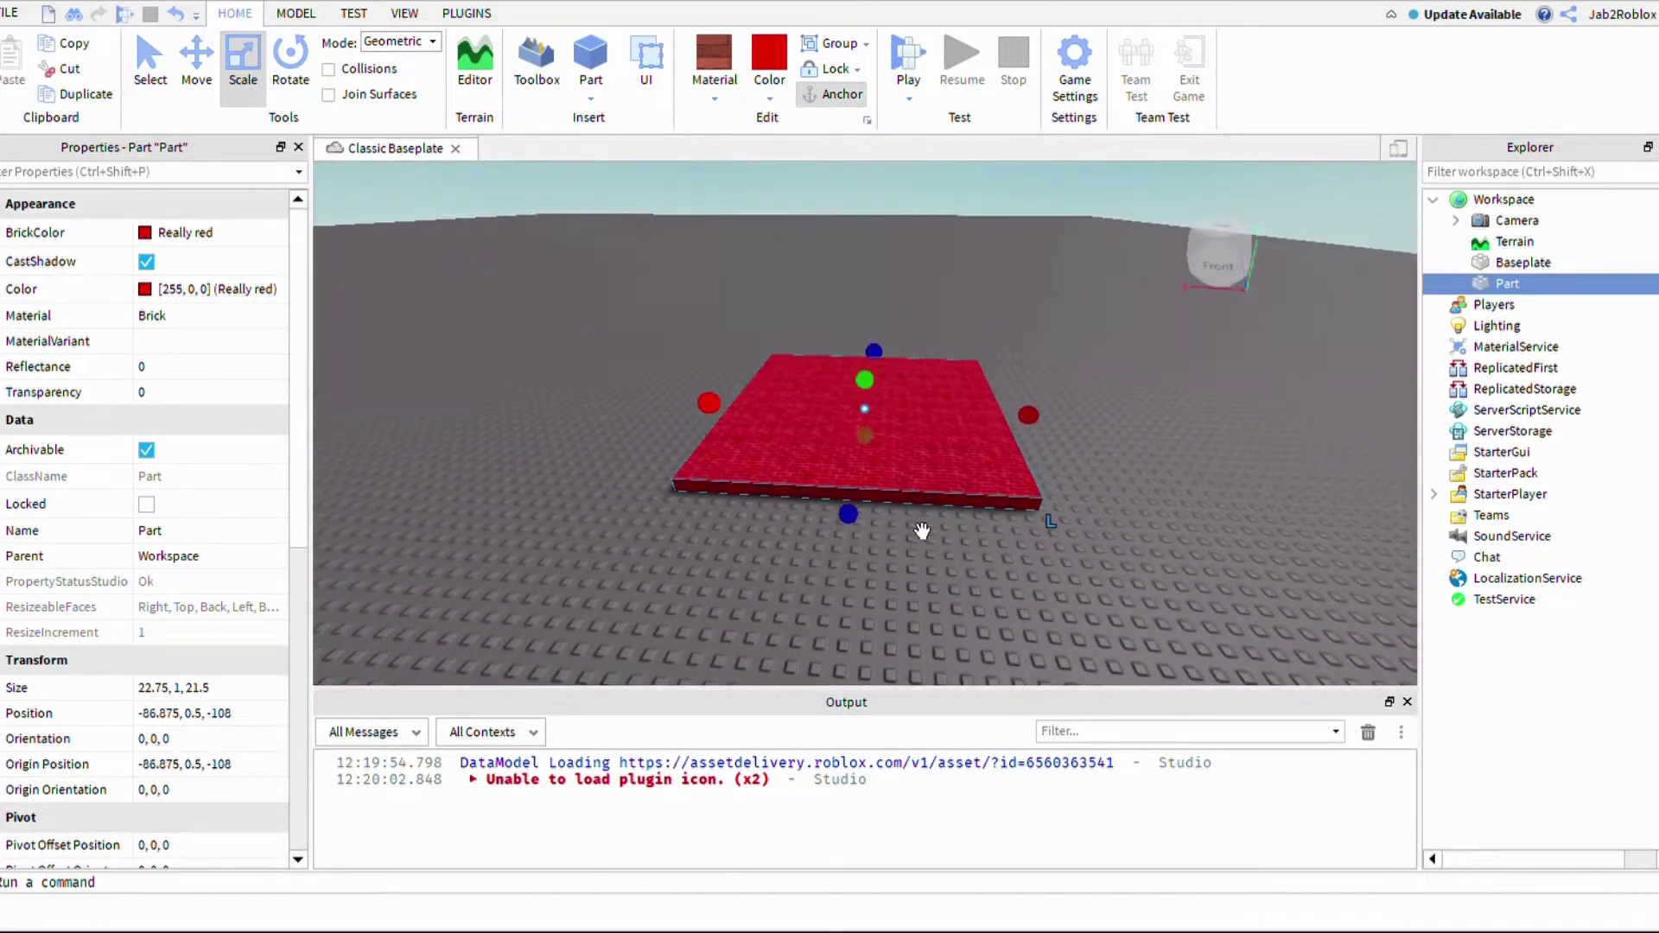
{"action": "left_click_drag", "start_coordinate": [922, 530], "coordinate": [1192, 659]}
{"action": "left_click_drag", "start_coordinate": [1209, 539], "coordinate": [1236, 426]}
{"action": "right_click_drag", "start_coordinate": [1236, 426], "coordinate": [1048, 589]}
{"action": "scroll", "coordinate": [1048, 588], "scroll_direction": "down", "scroll_amount": 4}
{"action": "left_click_drag", "start_coordinate": [972, 495], "coordinate": [985, 514]}
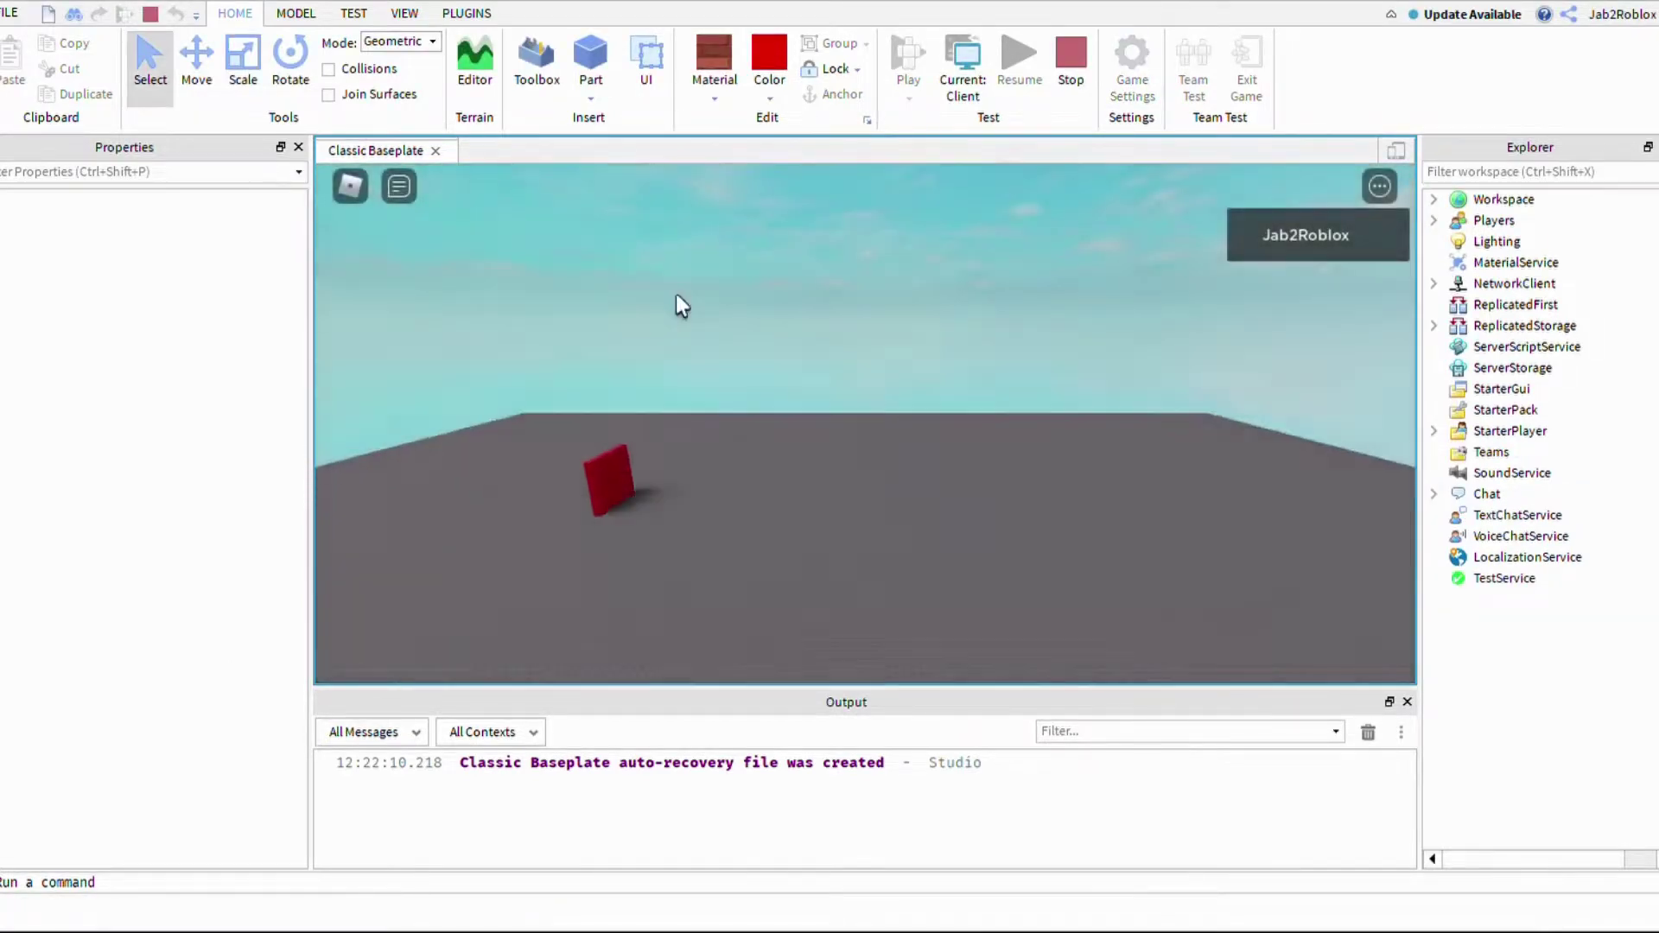
Step: Playtest the place, walk the character up to the red brick wall, and stop the test
{"action": "key", "text": "w"}
{"action": "right_click_drag", "start_coordinate": [987, 492], "coordinate": [989, 489]}
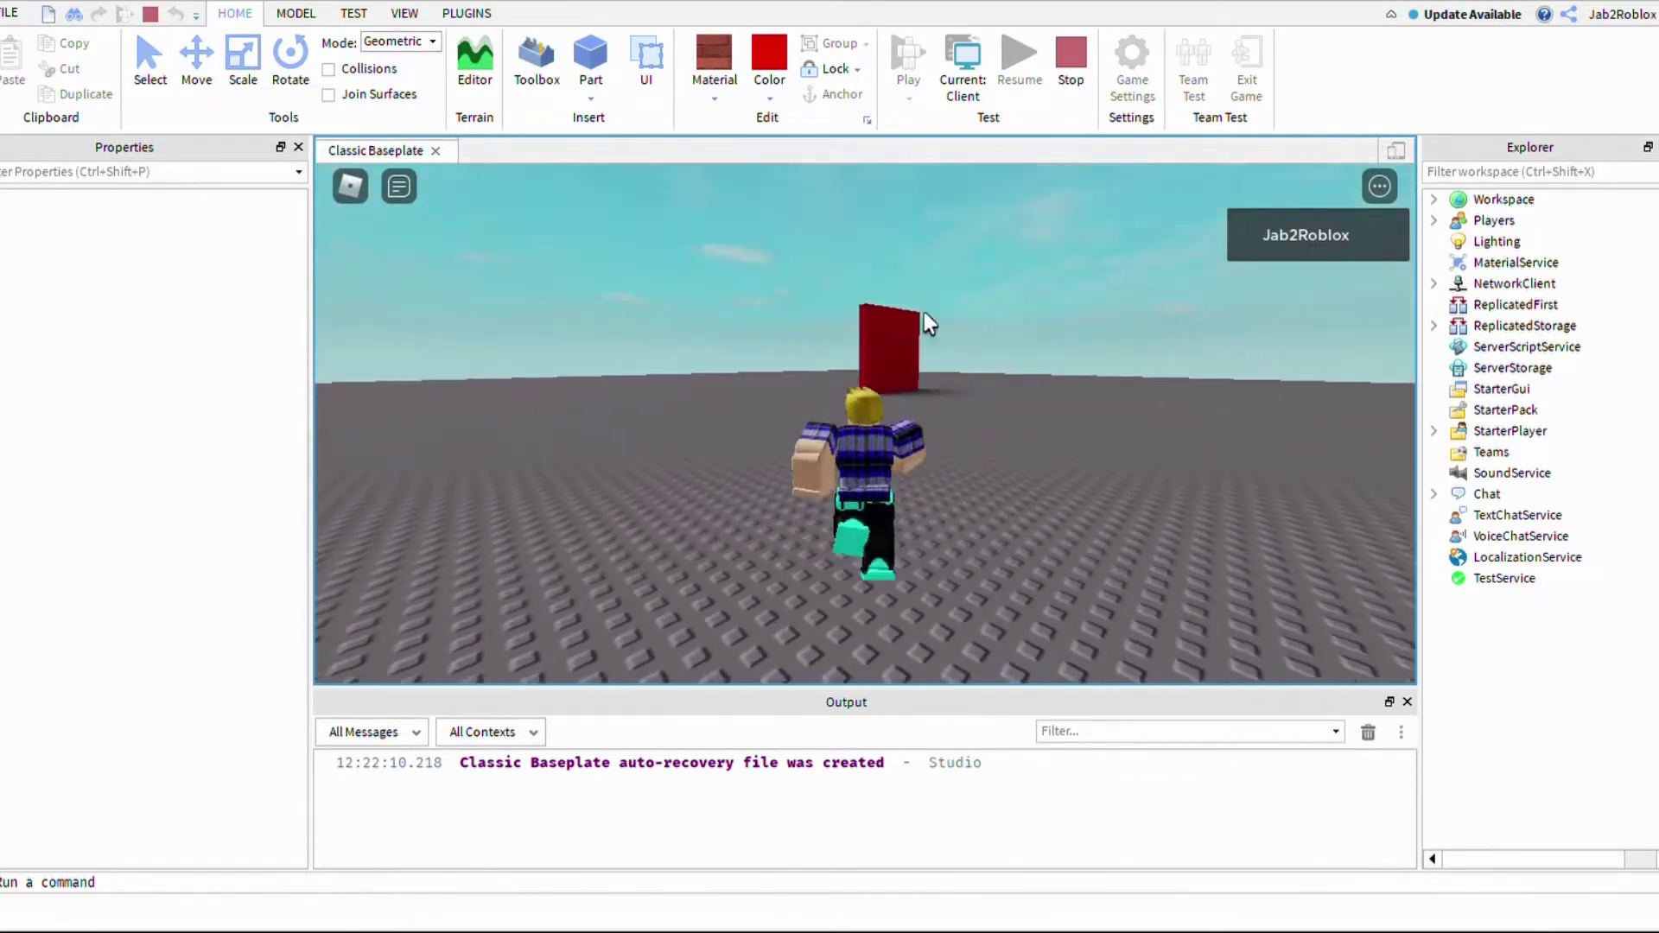
{"action": "scroll", "coordinate": [921, 307], "scroll_direction": "down", "scroll_amount": 3}
{"action": "right_click_drag", "start_coordinate": [925, 311], "coordinate": [922, 313]}
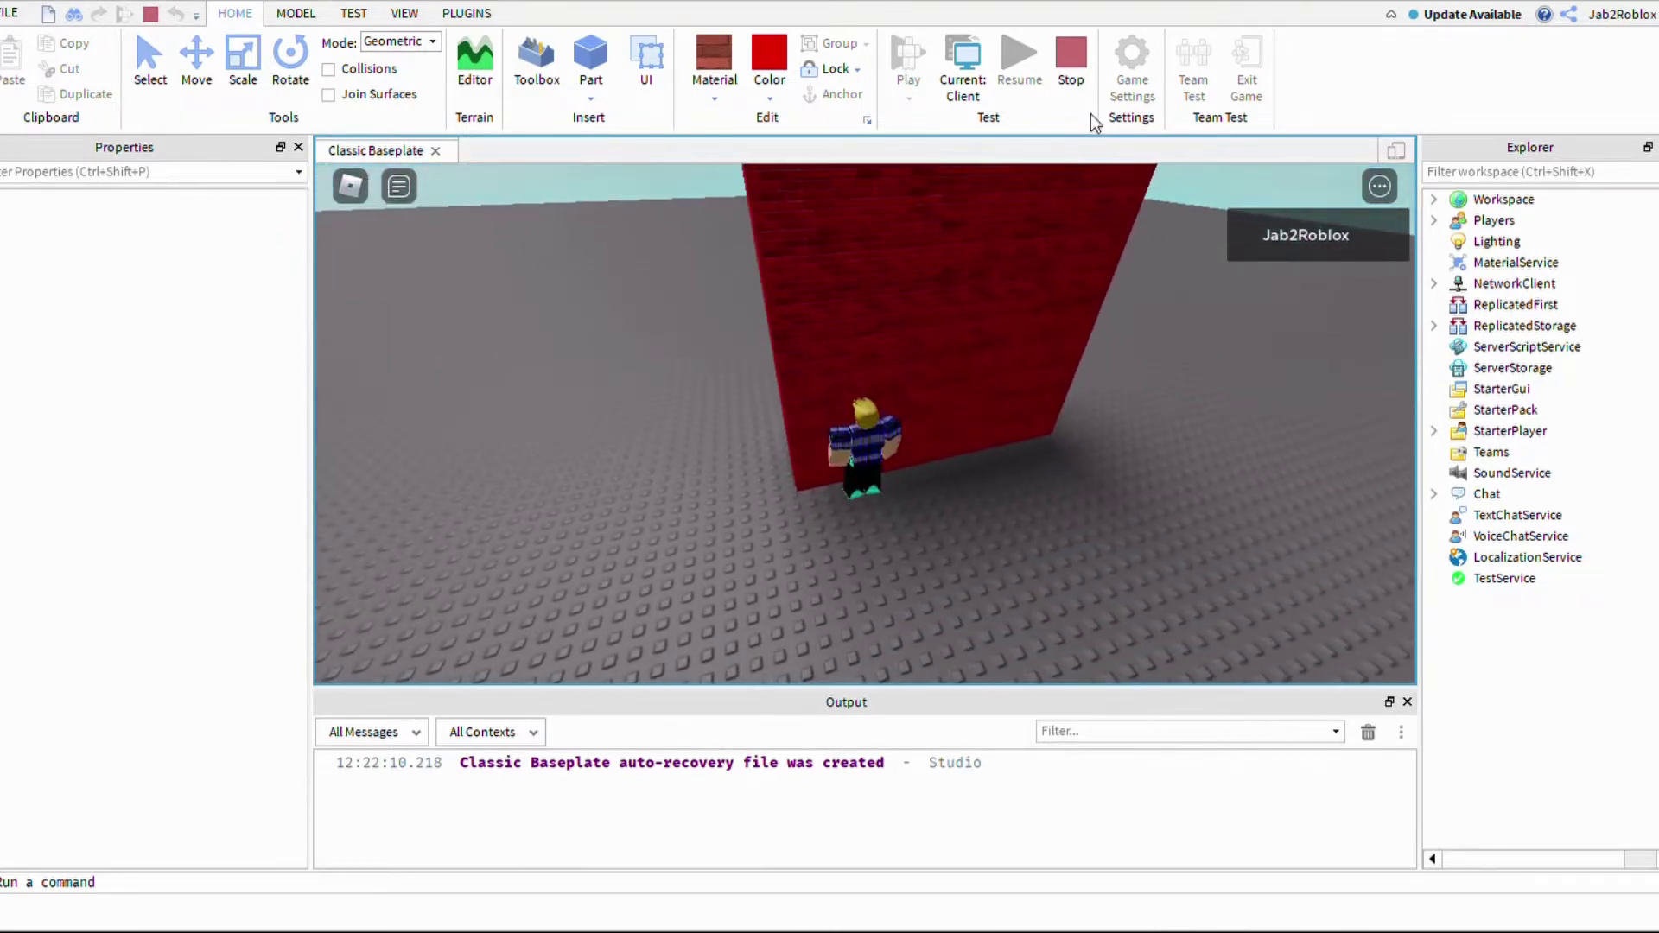
{"action": "key", "text": "shift+F5"}
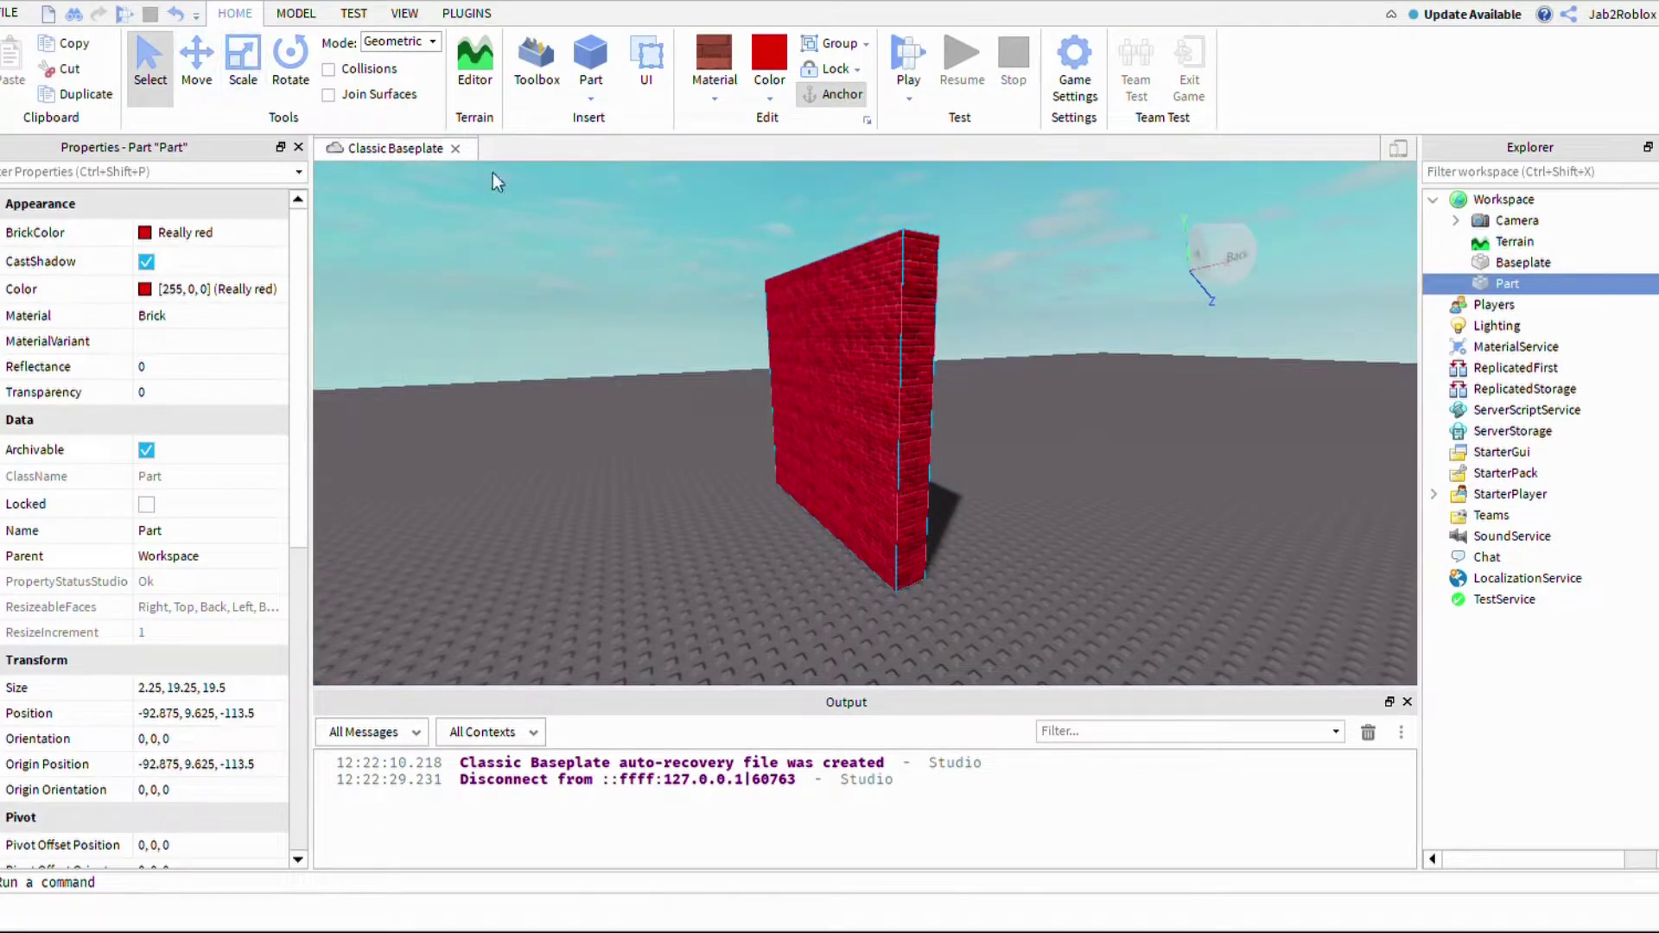
Step: Resize the brick wall to 1.5 × 15.25 × 19.5 studs
{"action": "key", "text": "w"}
{"action": "key", "text": "d"}
{"action": "right_click_drag", "start_coordinate": [986, 344], "coordinate": [987, 343]}
{"action": "key", "text": "s"}
{"action": "key", "text": "w"}
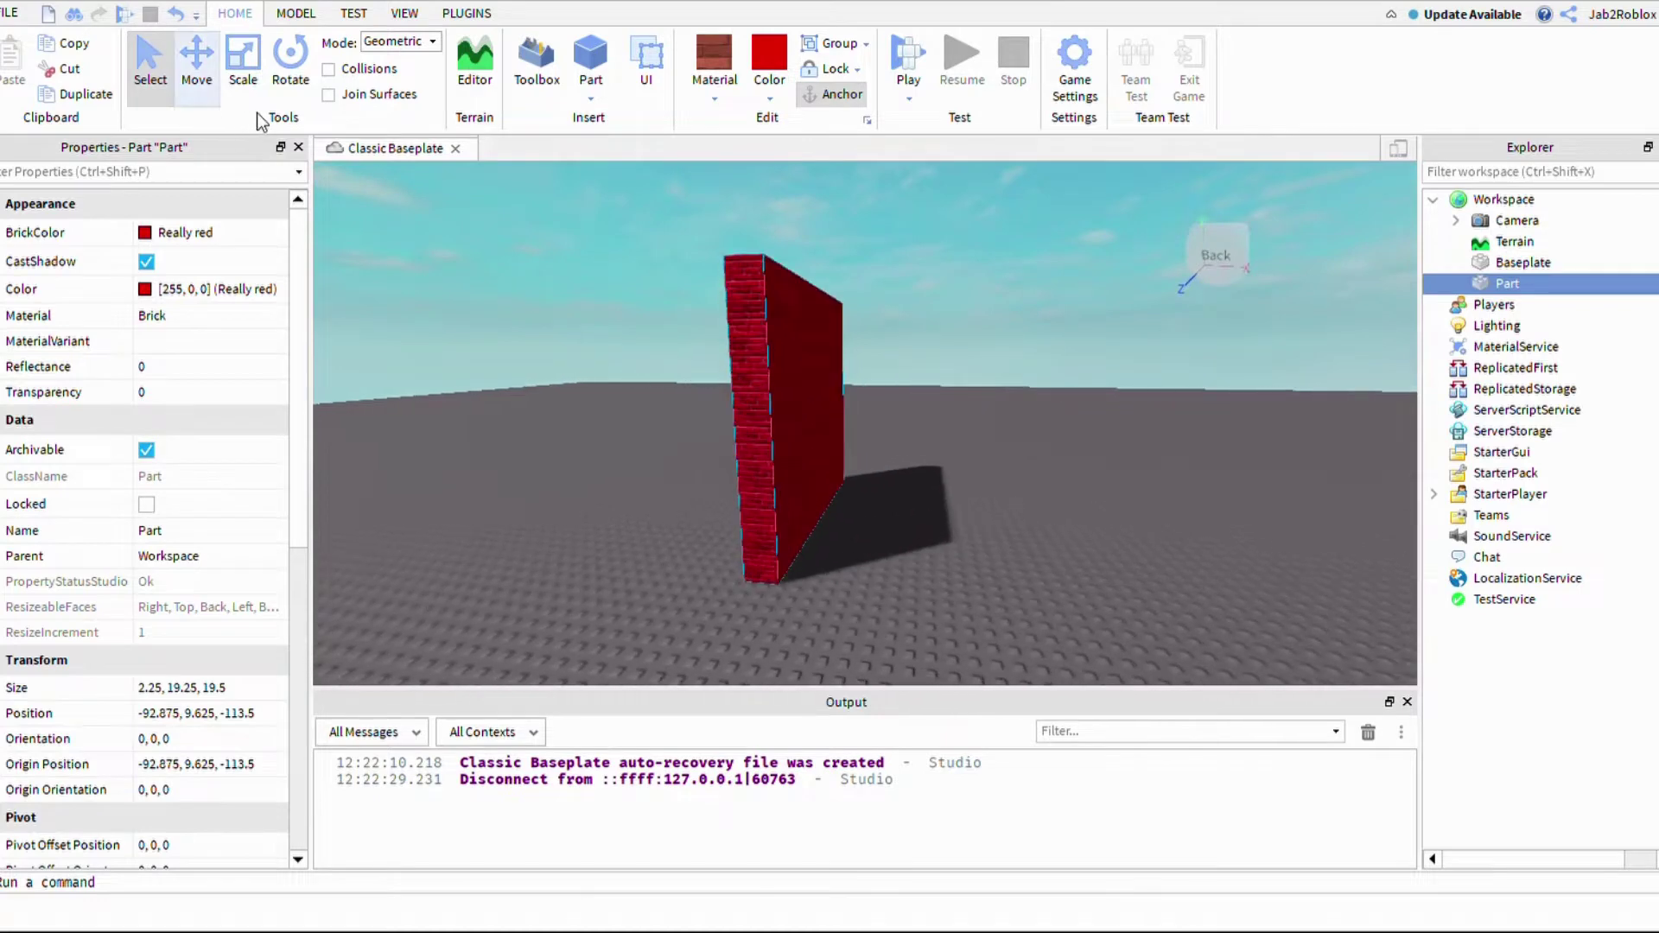
{"action": "key", "text": "ctrl+2"}
{"action": "mouse_move", "coordinate": [1165, 542]}
{"action": "left_mouse_down"}
{"action": "mouse_move", "coordinate": [1203, 533]}
{"action": "mouse_move", "coordinate": [1163, 540]}
{"action": "left_mouse_up"}
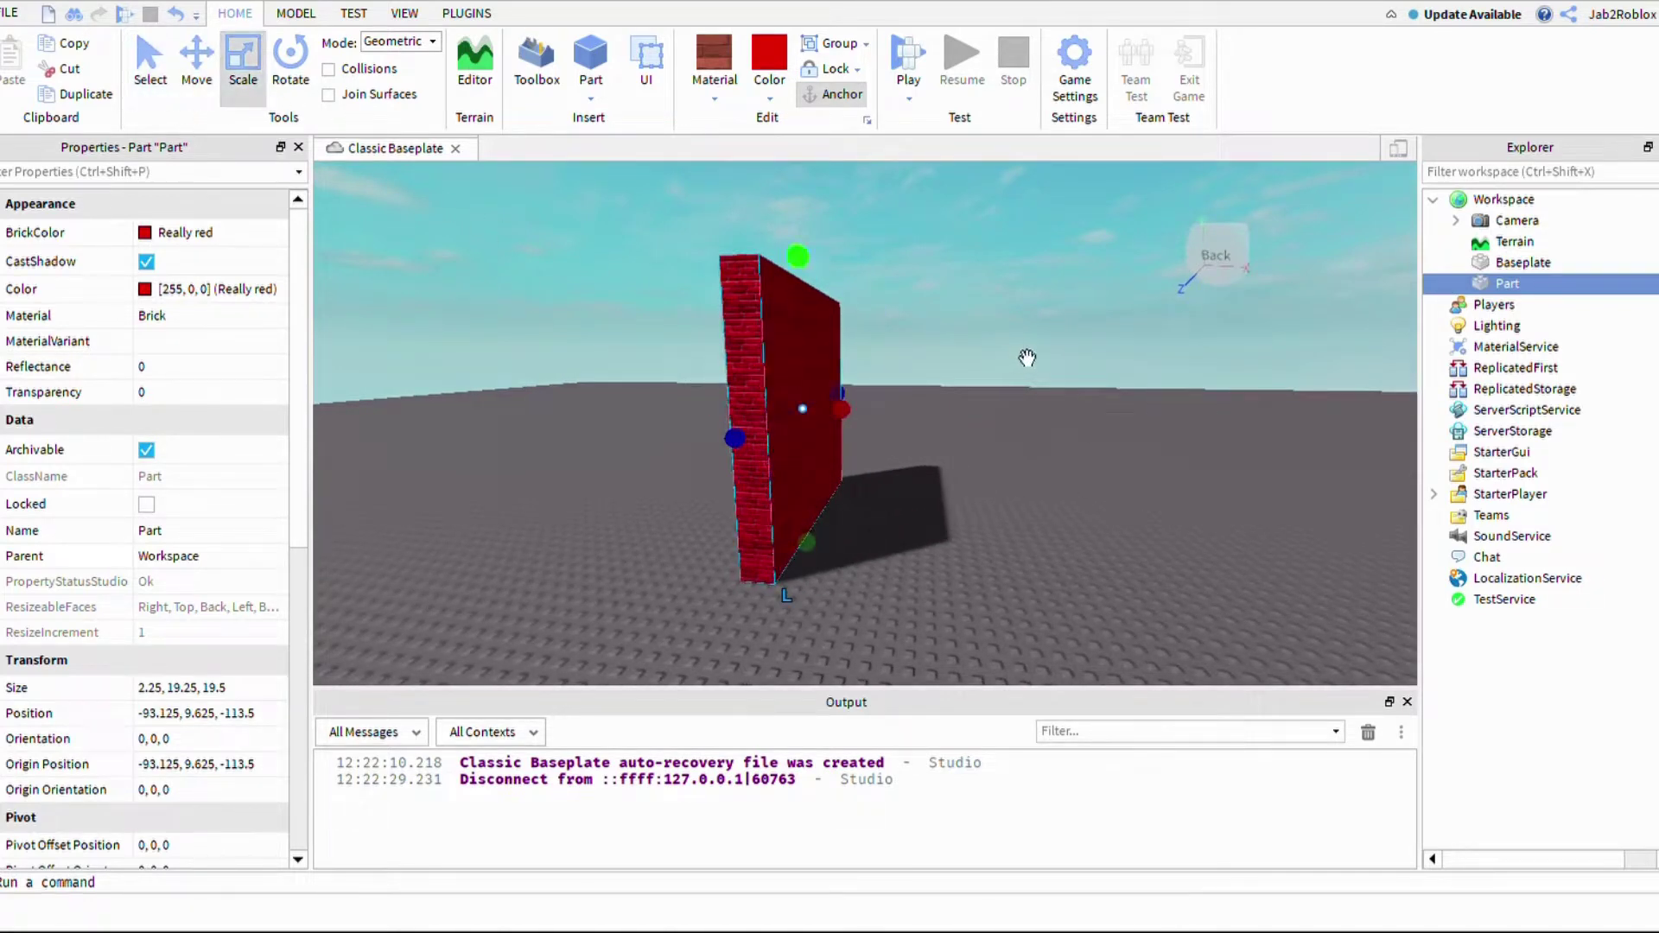
{"action": "mouse_move", "coordinate": [1026, 357]}
{"action": "left_mouse_down"}
{"action": "mouse_move", "coordinate": [1001, 327]}
{"action": "mouse_move", "coordinate": [1030, 353]}
{"action": "left_mouse_up"}
{"action": "left_click", "coordinate": [301, 76]}
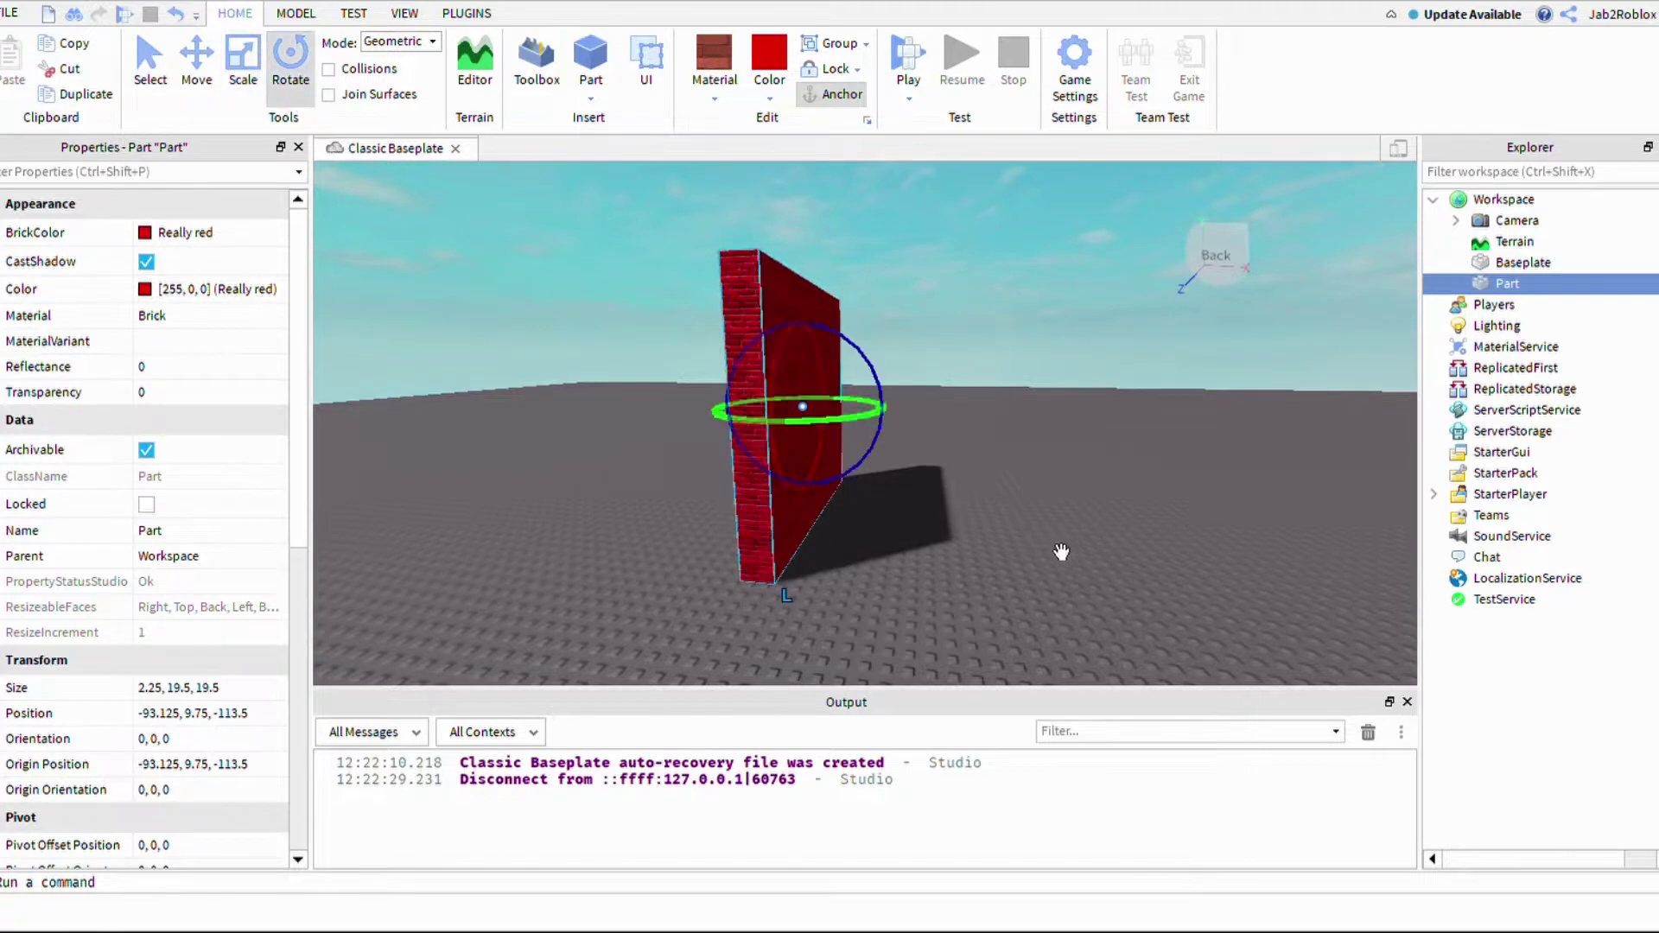
{"action": "right_click_drag", "start_coordinate": [1061, 551], "coordinate": [1054, 567]}
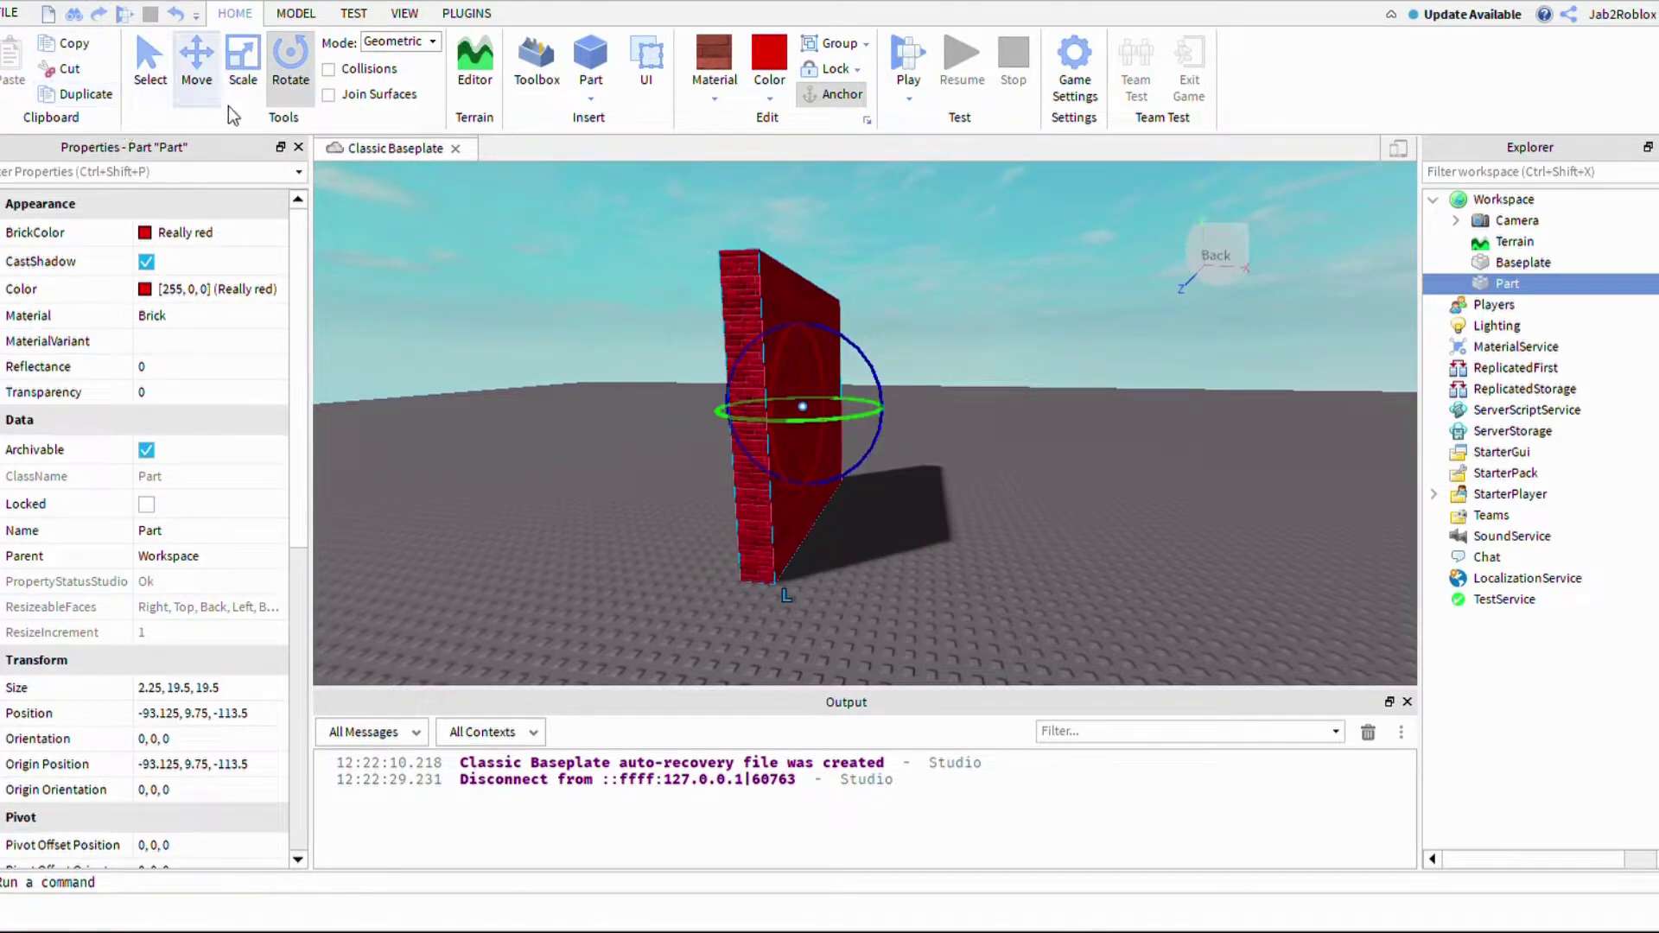
{"action": "left_click", "coordinate": [240, 82]}
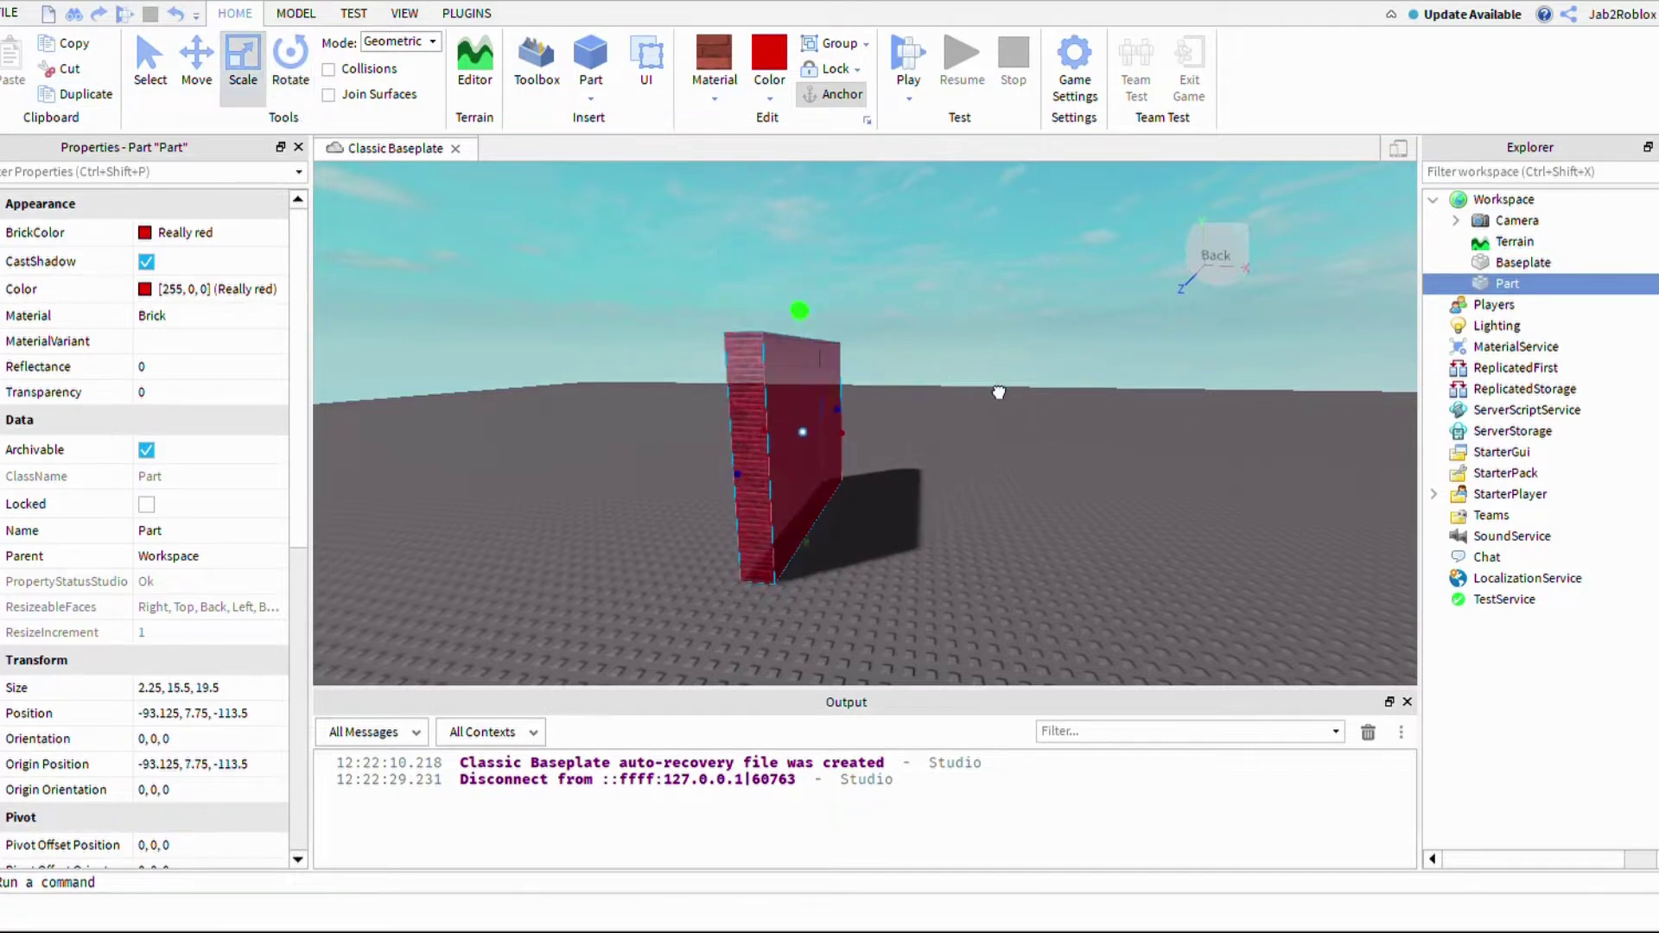
{"action": "right_click_drag", "start_coordinate": [1055, 557], "coordinate": [1097, 549]}
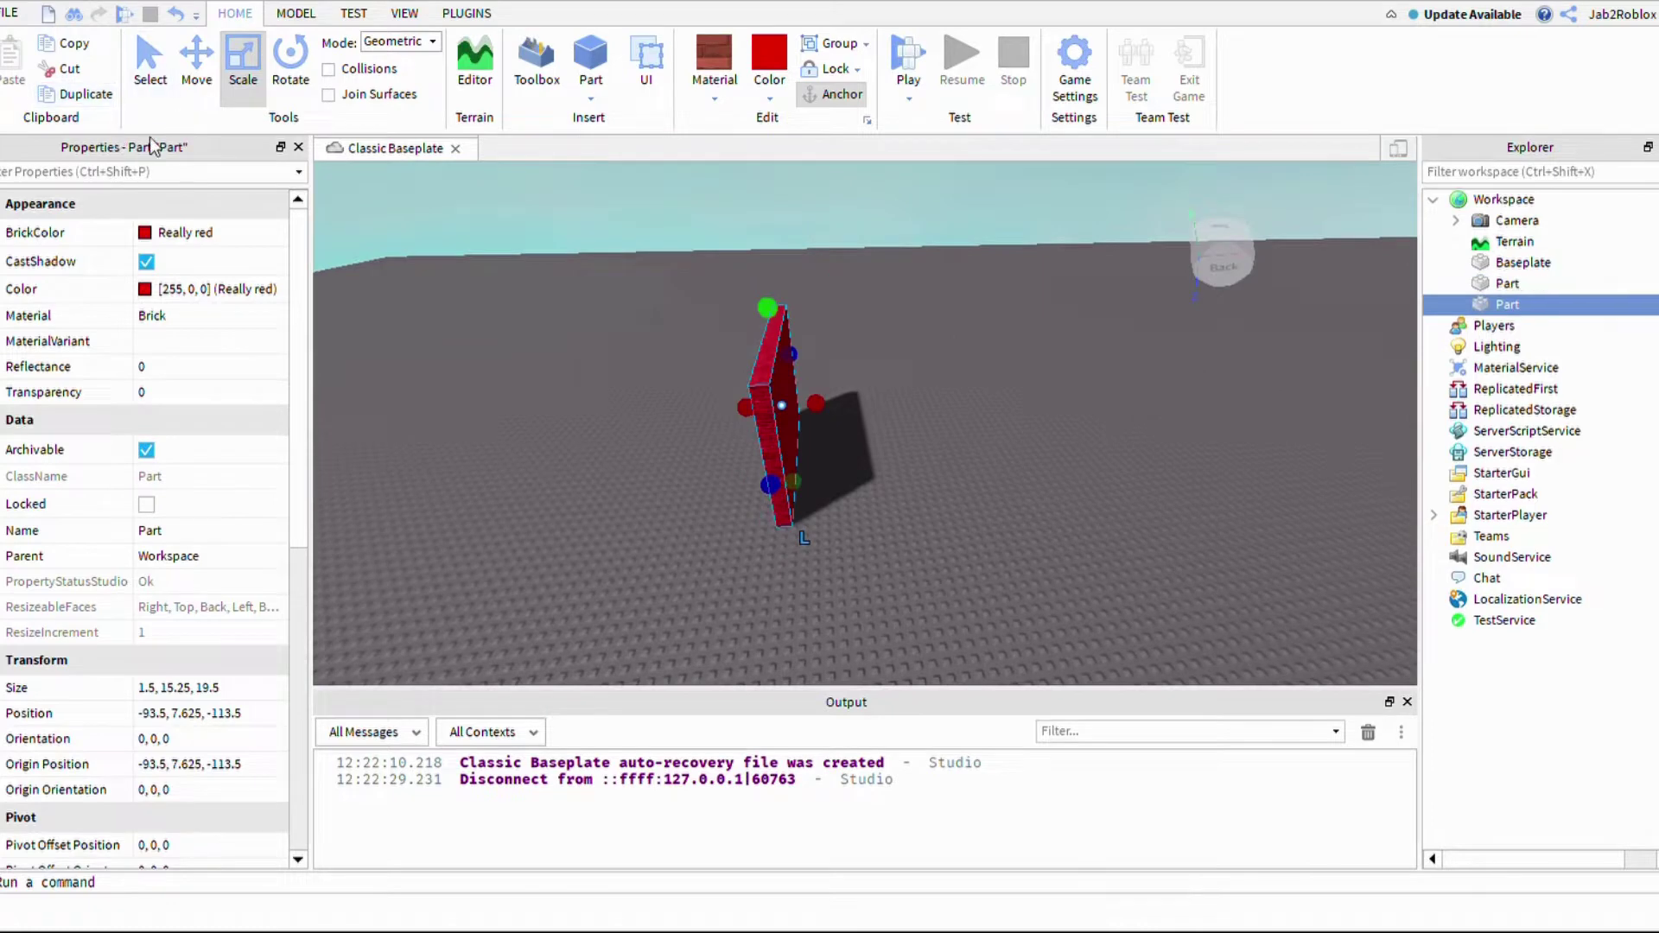
Step: Duplicate the wall and move the copy parallel to the original, to X position -71
{"action": "left_click", "coordinate": [197, 65]}
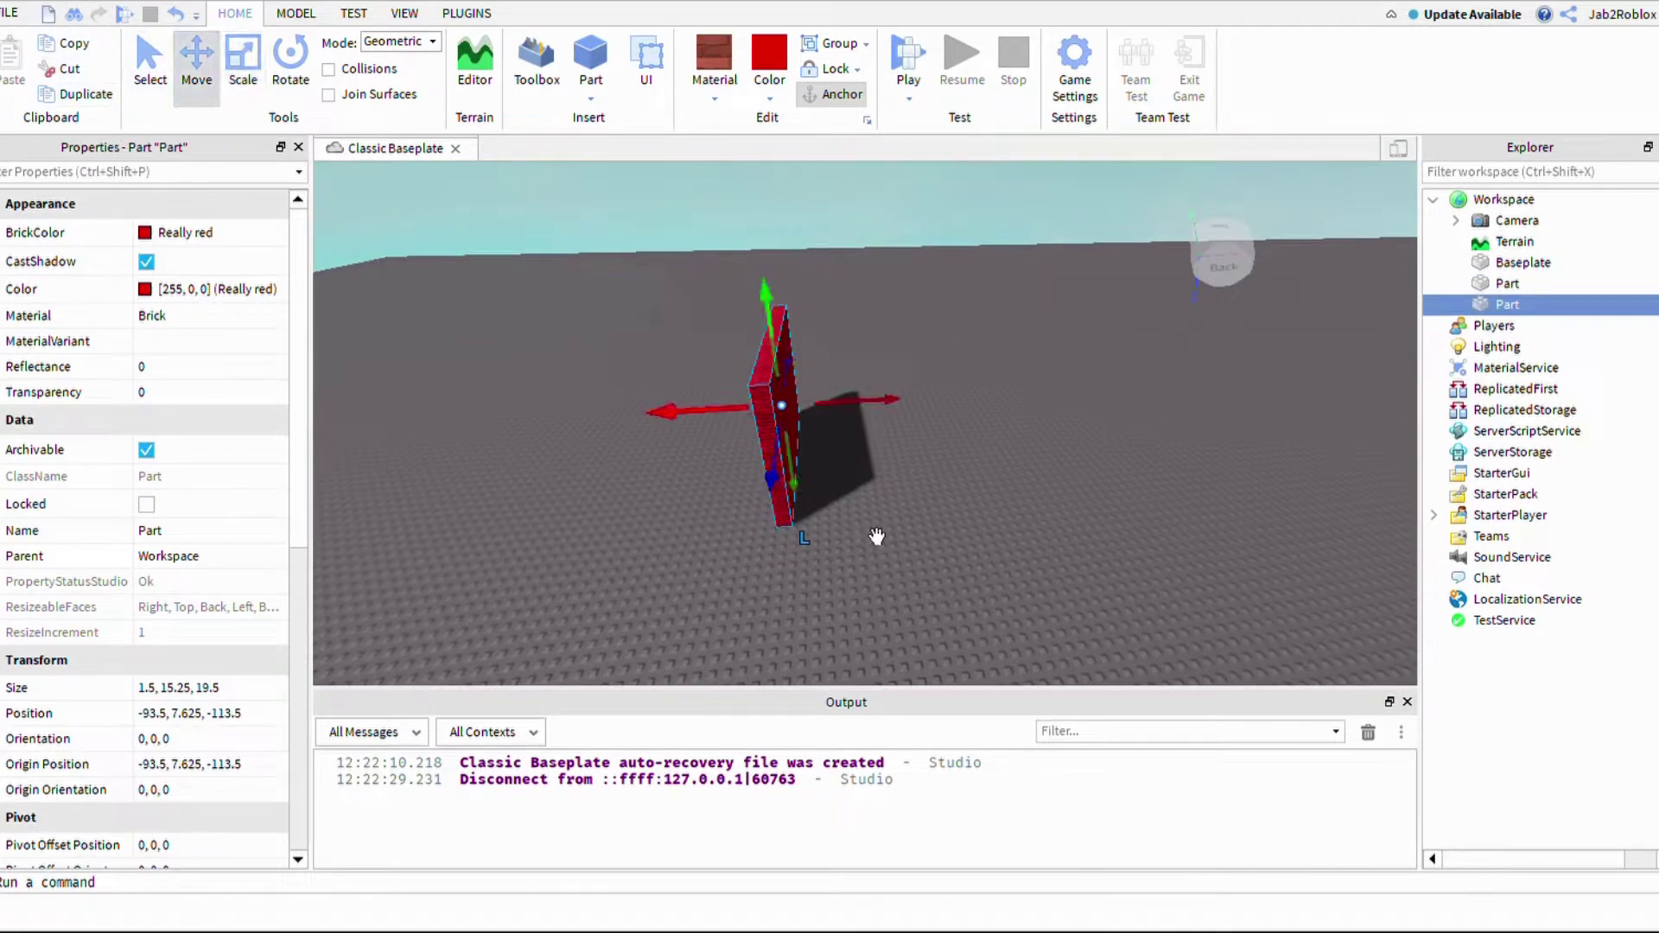
{"action": "left_click_drag", "start_coordinate": [876, 537], "coordinate": [1011, 521]}
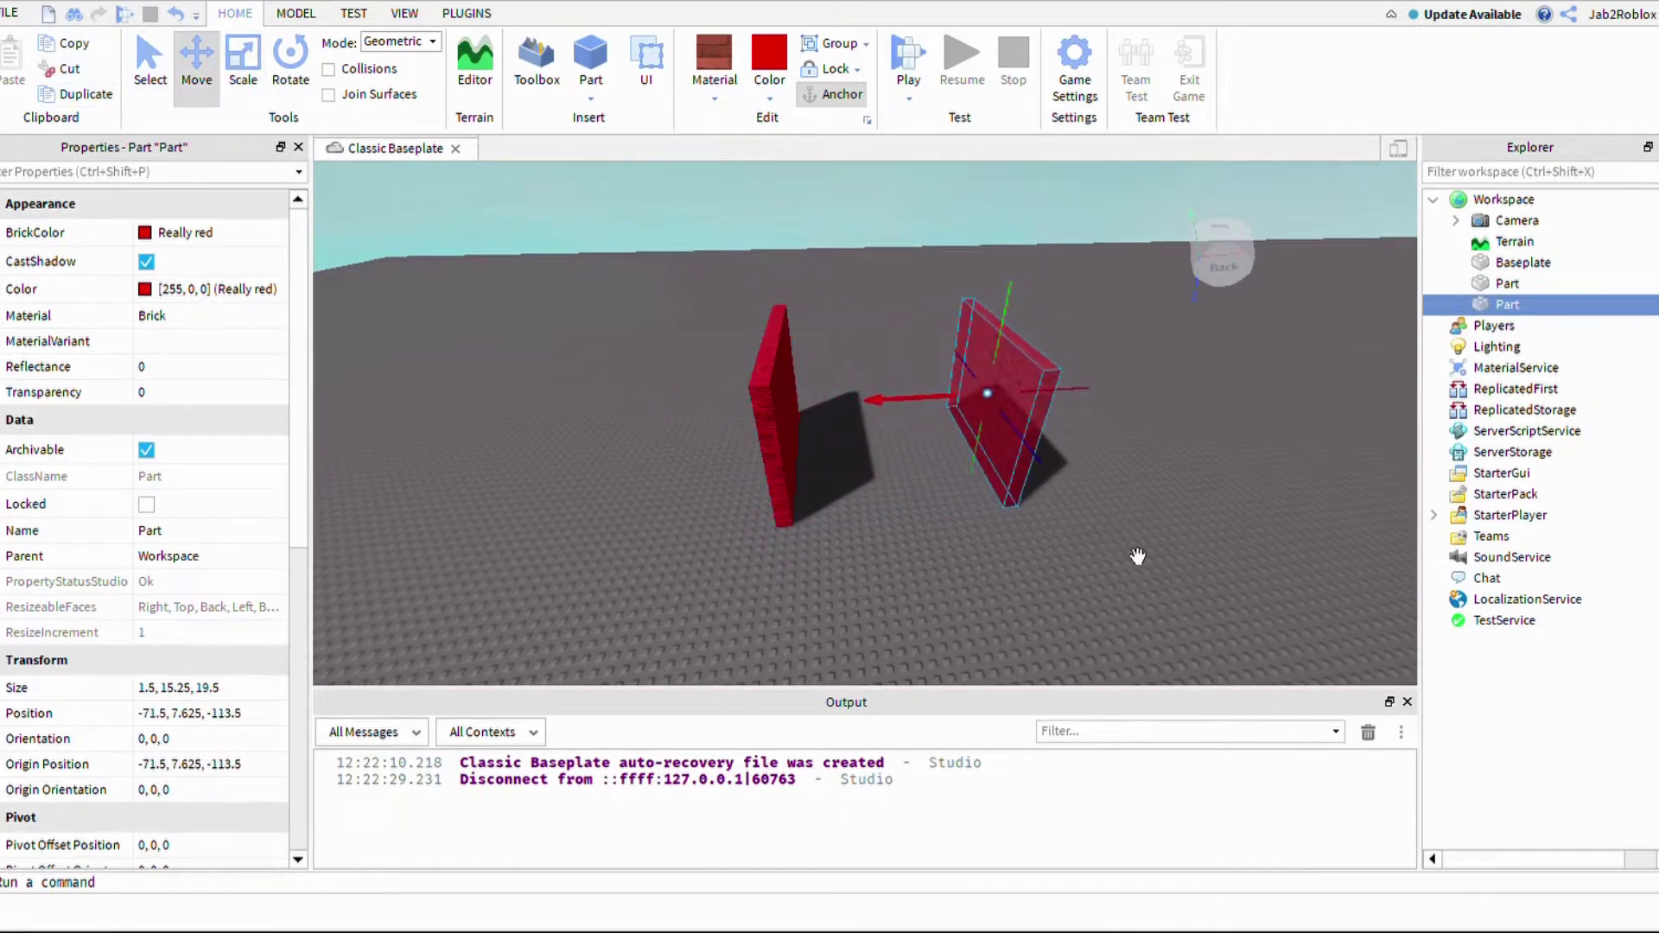
{"action": "left_click_drag", "start_coordinate": [1138, 557], "coordinate": [997, 561]}
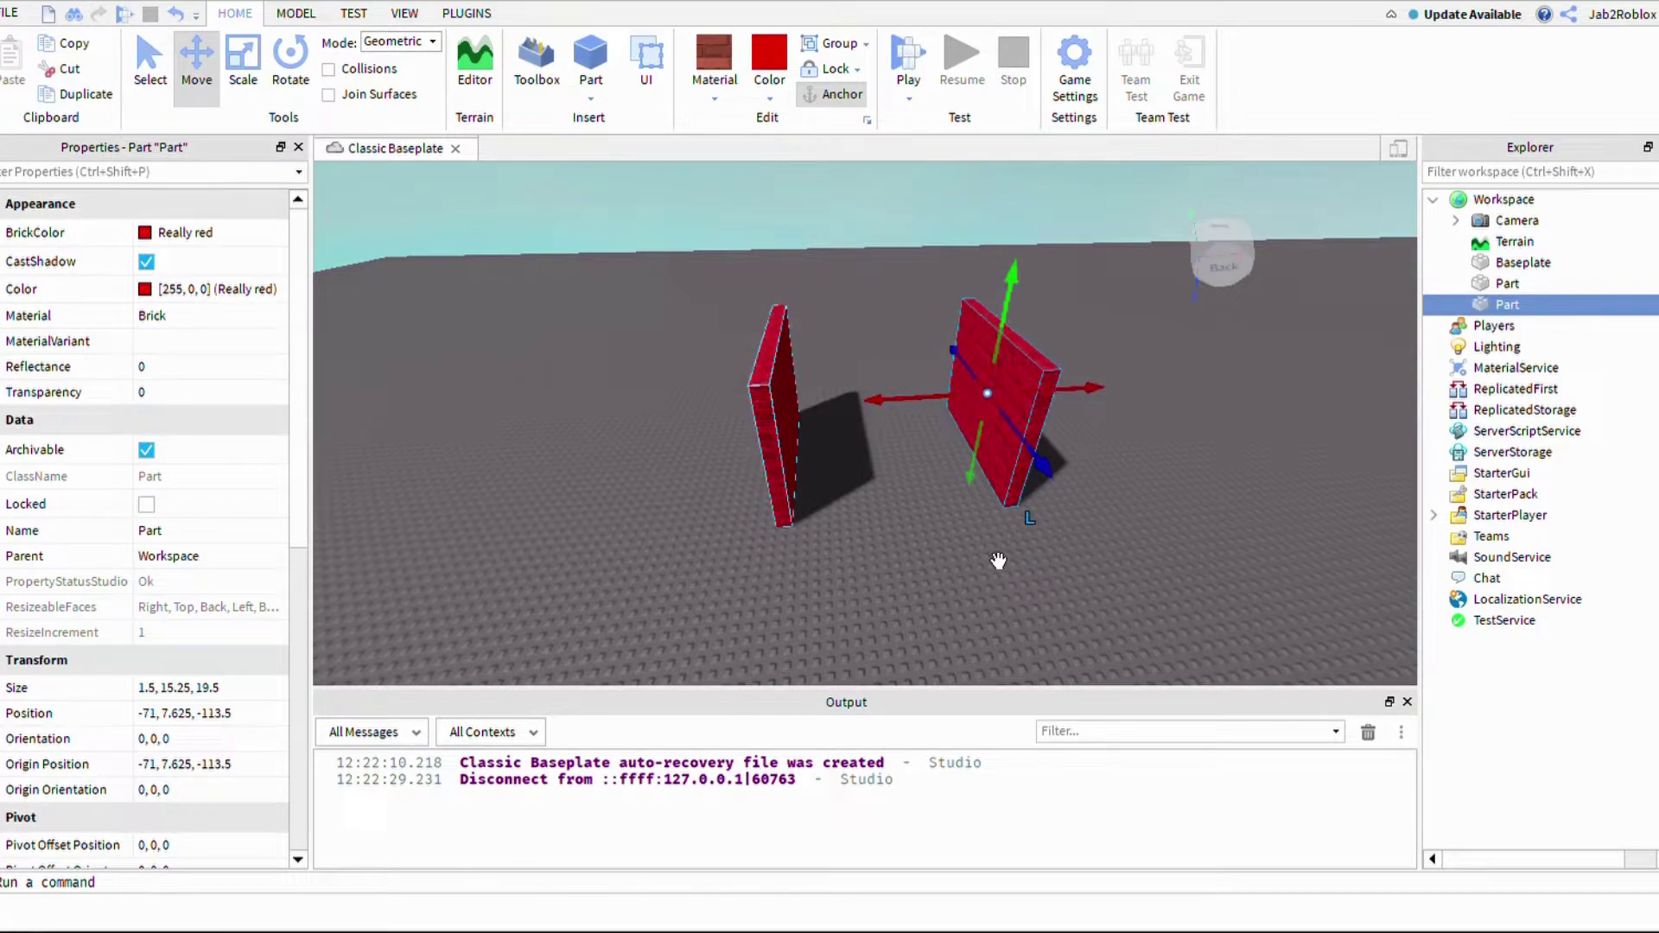
Step: Duplicate both walls together and rotate the copied pair by 90° to enclose a four-sided room
{"action": "key", "text": "ctrl+a"}
{"action": "right_click_drag", "start_coordinate": [1112, 529], "coordinate": [1107, 522]}
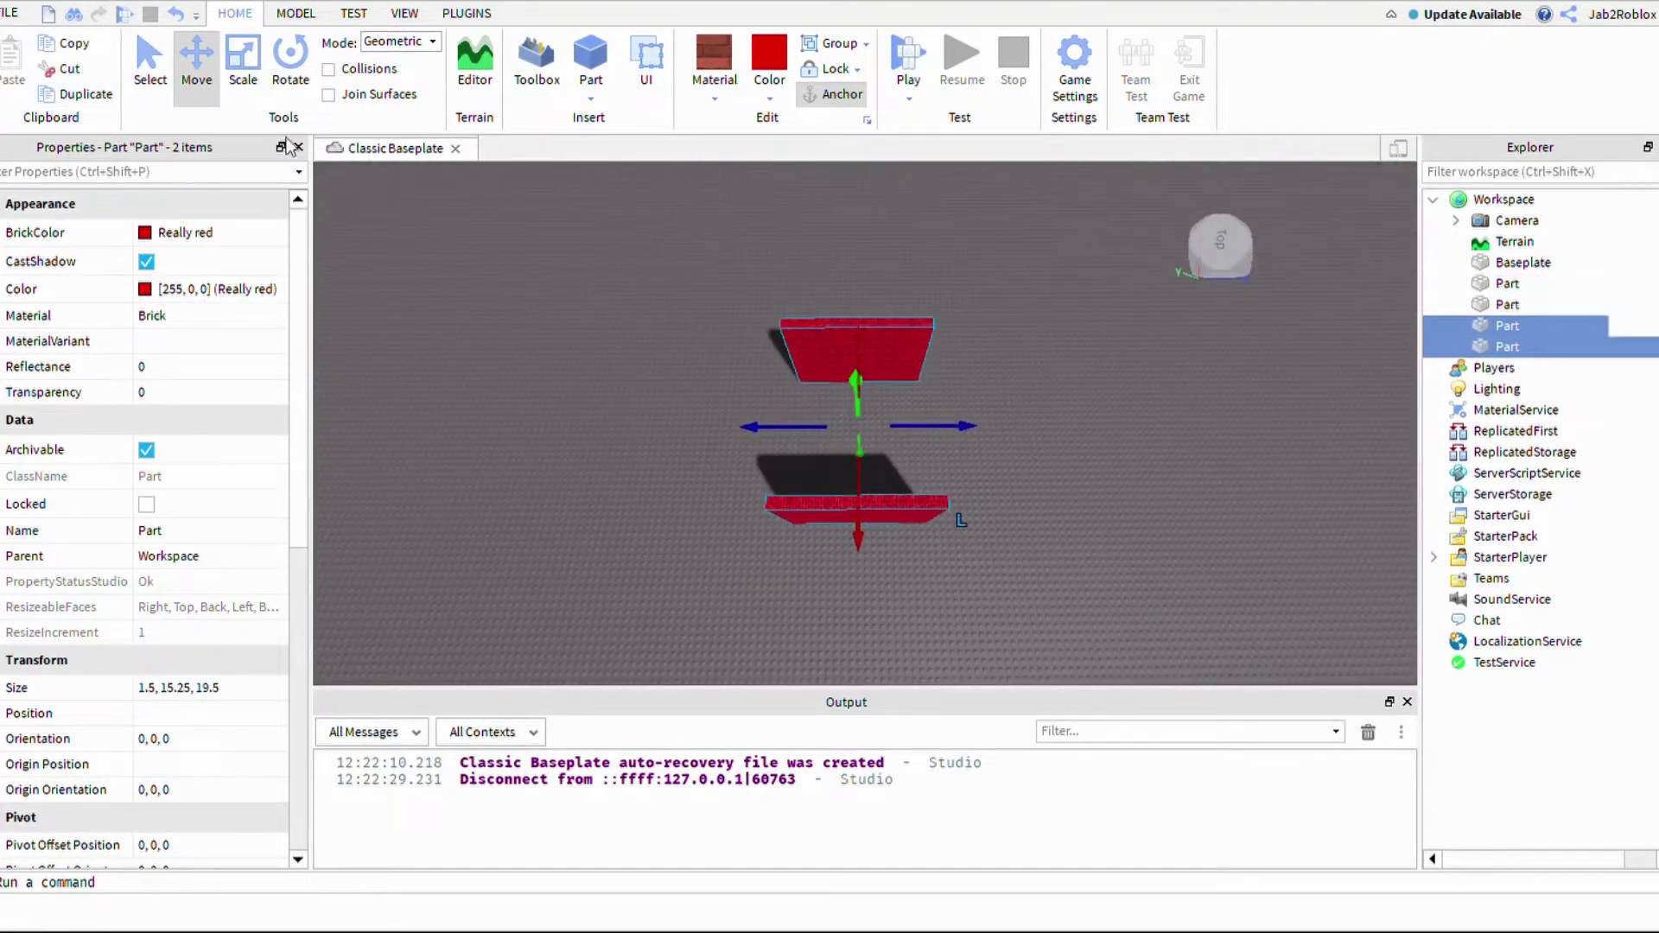
{"action": "left_click", "coordinate": [290, 69]}
{"action": "left_click_drag", "start_coordinate": [1148, 589], "coordinate": [1028, 603]}
{"action": "left_click", "coordinate": [1298, 562]}
Step: Move one of the rotated walls inward to Z position -122.5 so it sits between the side walls
{"action": "right_click_drag", "start_coordinate": [1299, 561], "coordinate": [1335, 595]}
{"action": "scroll", "coordinate": [1300, 562], "scroll_direction": "up", "scroll_amount": 5}
{"action": "scroll", "coordinate": [1335, 594], "scroll_direction": "down", "scroll_amount": 4}
{"action": "left_click", "coordinate": [1267, 529]}
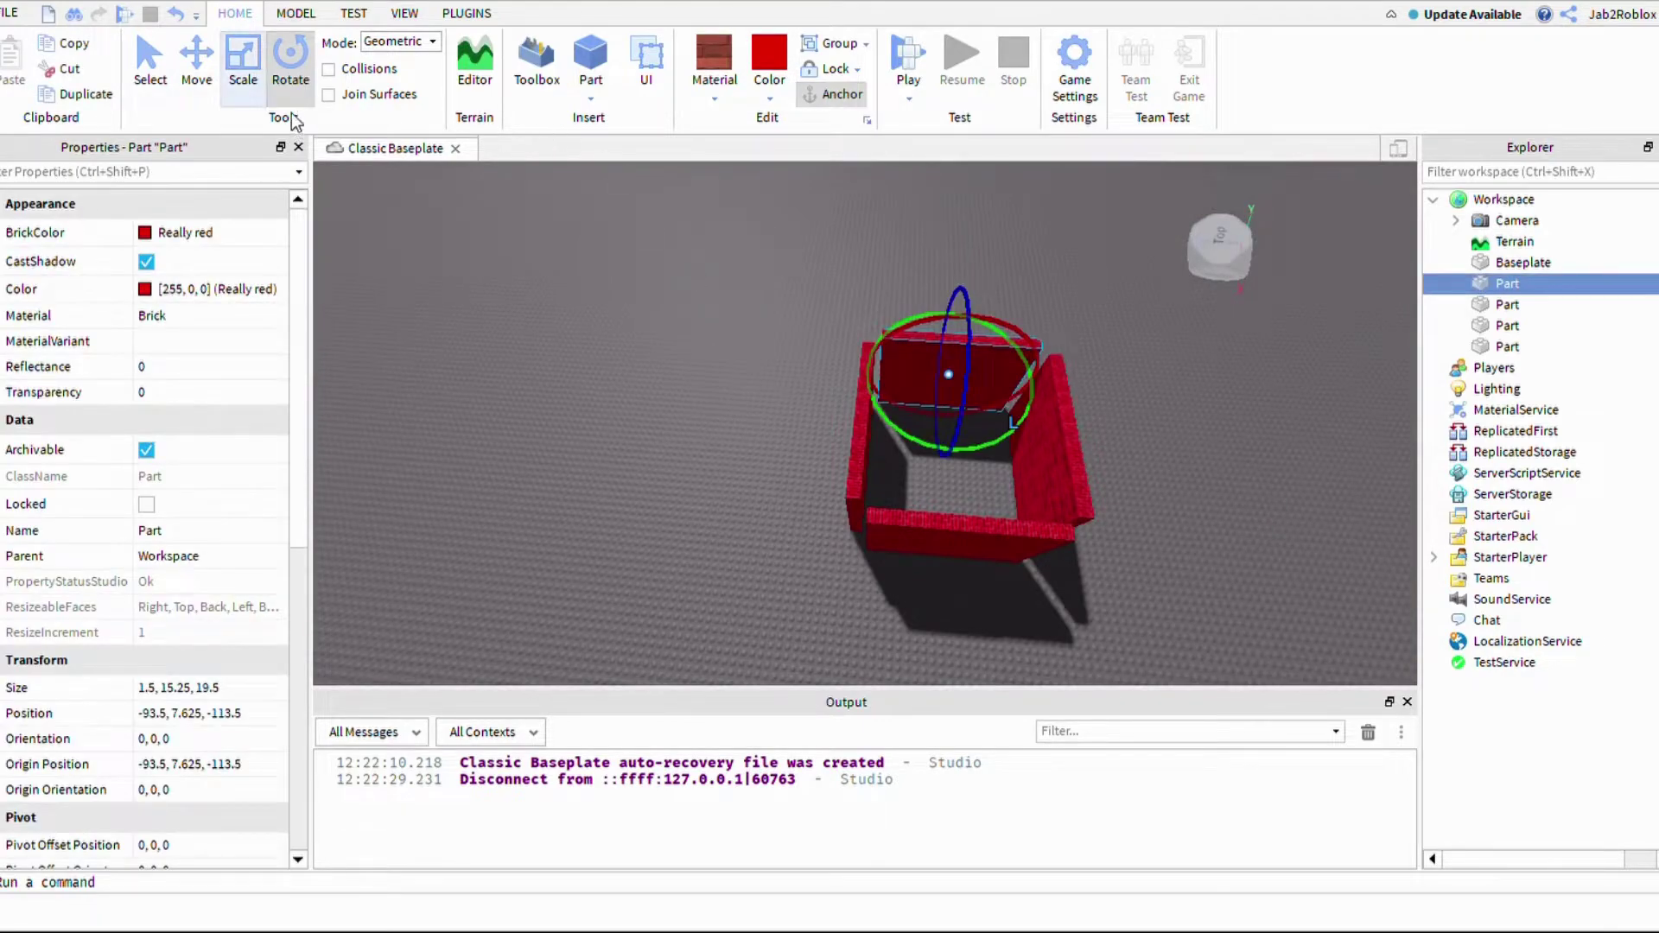
{"action": "scroll", "coordinate": [1326, 623], "scroll_direction": "up", "scroll_amount": 5}
{"action": "right_click_drag", "start_coordinate": [1330, 625], "coordinate": [1303, 637]}
{"action": "left_click", "coordinate": [1227, 578]}
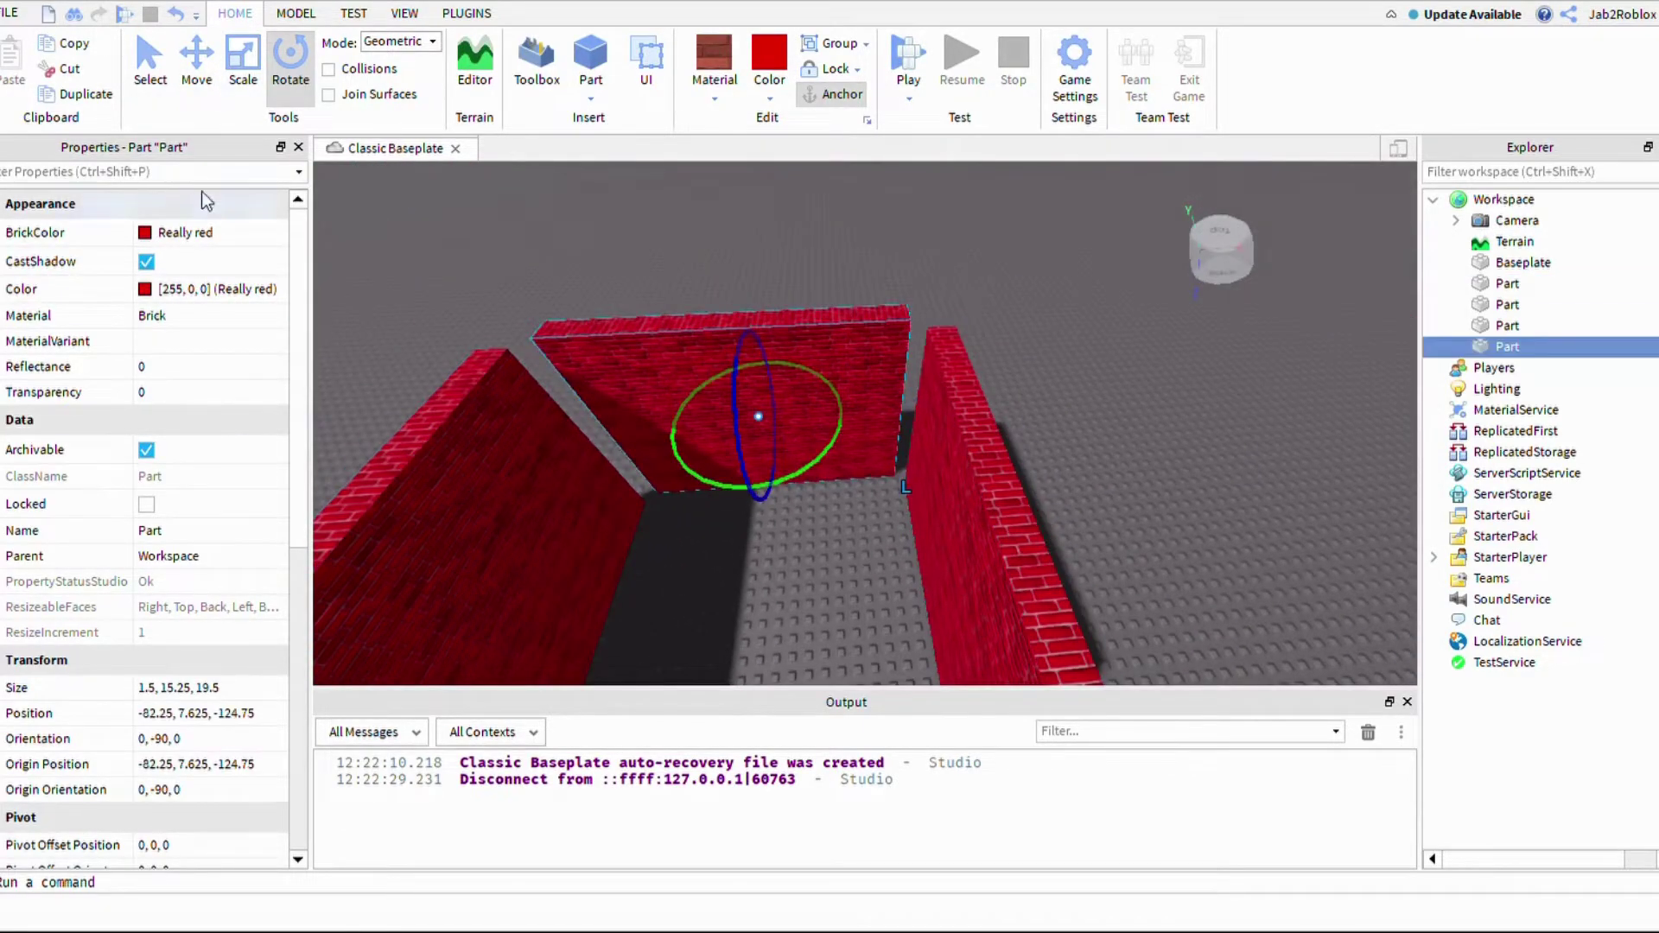
{"action": "left_click", "coordinate": [197, 69]}
{"action": "left_click", "coordinate": [197, 69]}
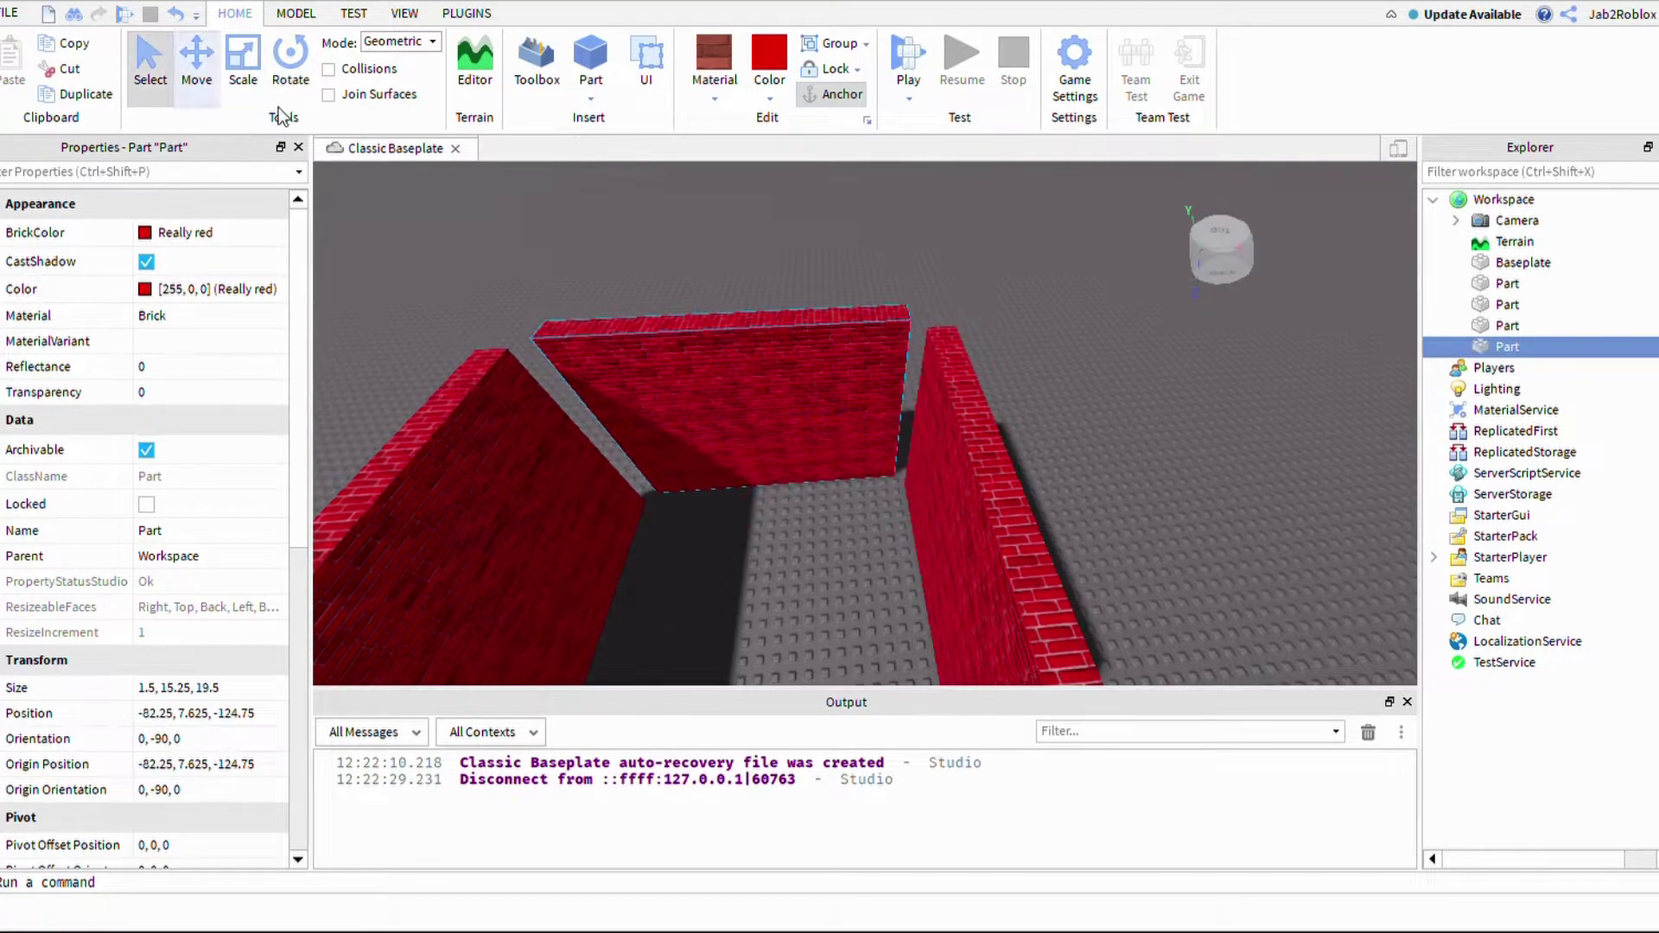
{"action": "left_click", "coordinate": [243, 69]}
{"action": "key", "text": "ctrl+2"}
{"action": "left_click_drag", "start_coordinate": [960, 689], "coordinate": [922, 699]}
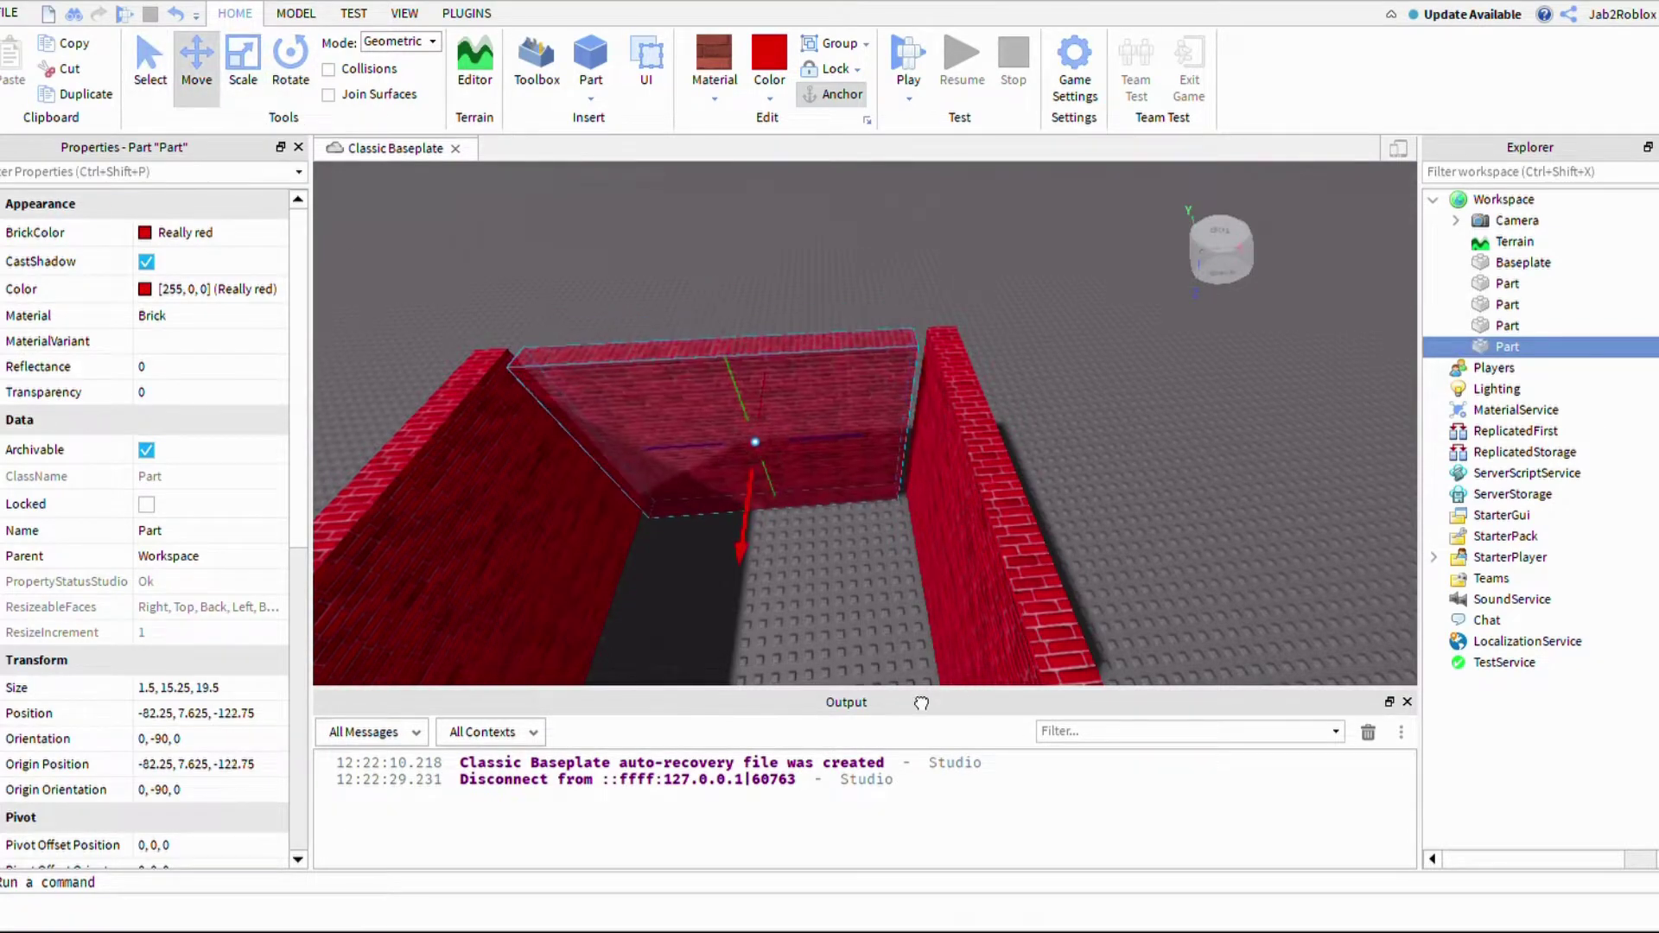
Step: Move the opposite rotated wall inward to Z position -104.5, between the two side walls
{"action": "right_click_drag", "start_coordinate": [1002, 685], "coordinate": [1063, 593]}
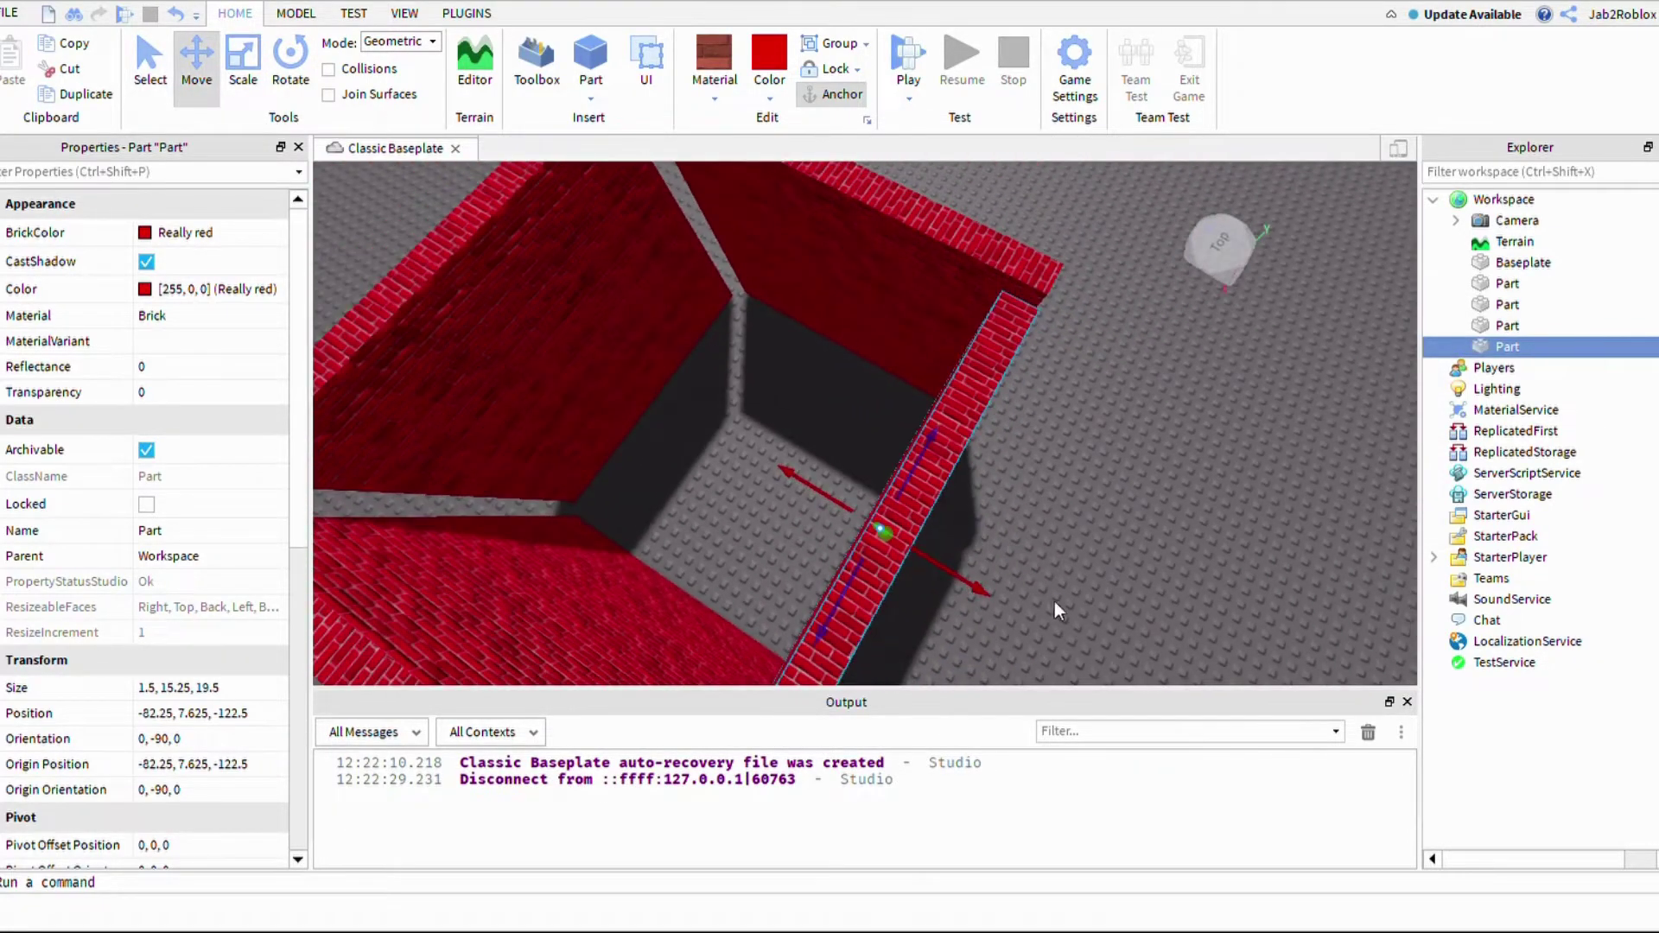
{"action": "left_click", "coordinate": [646, 435]}
{"action": "right_click_drag", "start_coordinate": [1158, 521], "coordinate": [1128, 495]}
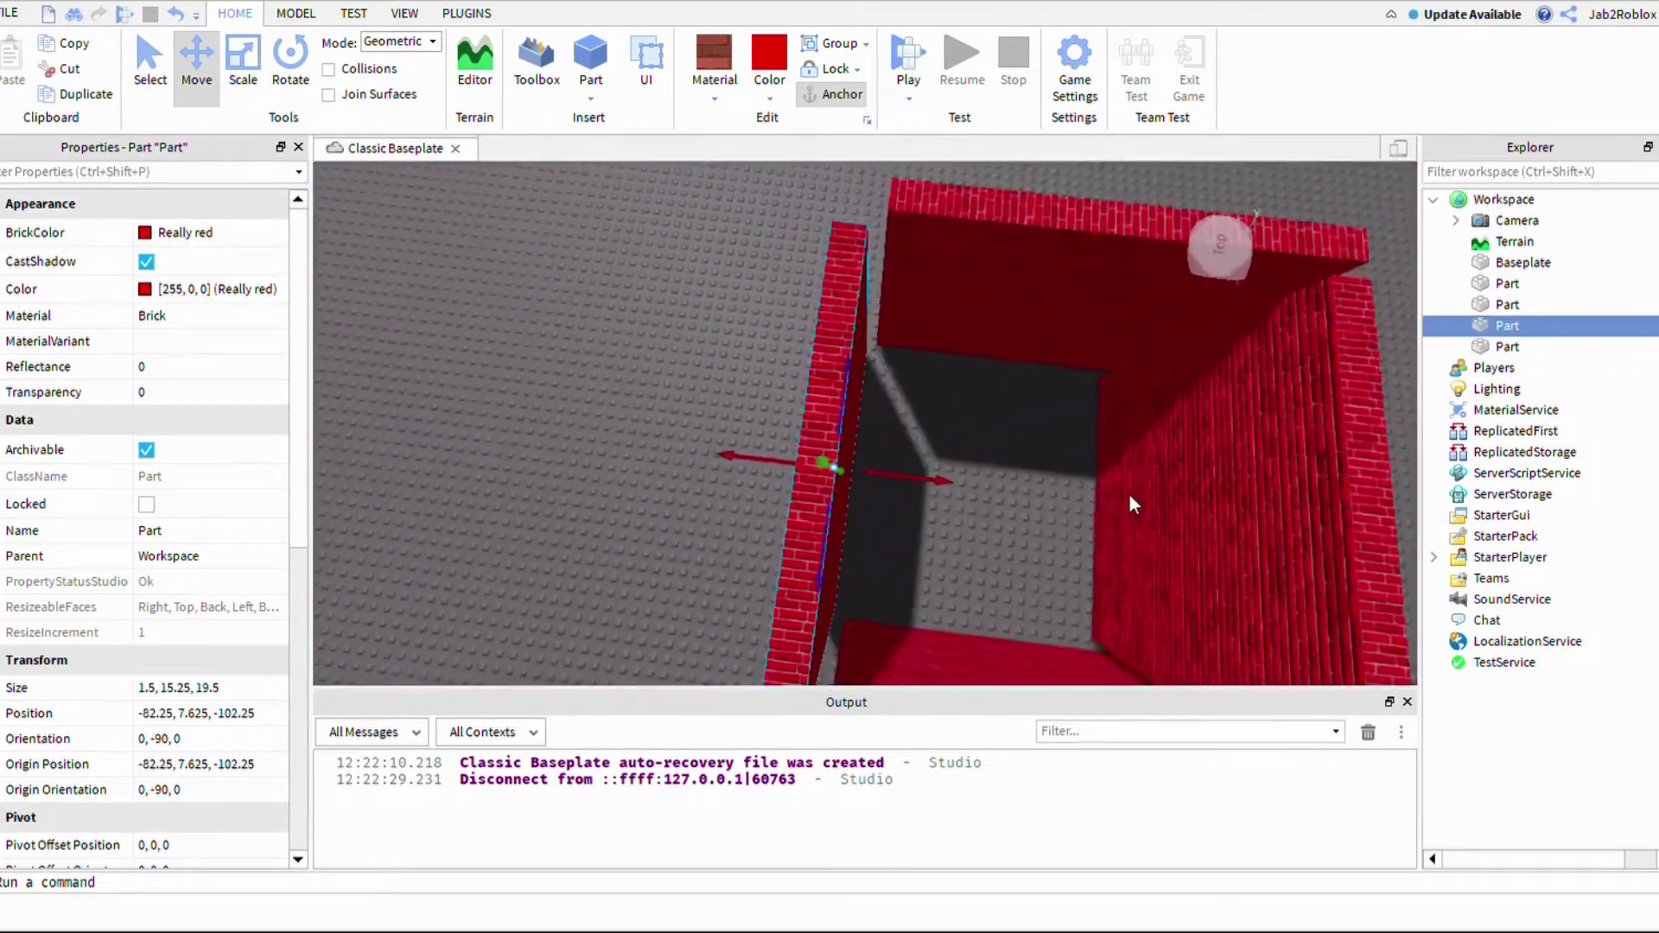
{"action": "scroll", "coordinate": [1128, 495], "scroll_direction": "down", "scroll_amount": 2}
{"action": "mouse_move", "coordinate": [1185, 615]}
{"action": "left_mouse_down"}
{"action": "mouse_move", "coordinate": [1178, 590]}
{"action": "mouse_move", "coordinate": [1198, 588]}
{"action": "mouse_move", "coordinate": [1222, 620]}
{"action": "mouse_move", "coordinate": [1194, 598]}
{"action": "left_mouse_up"}
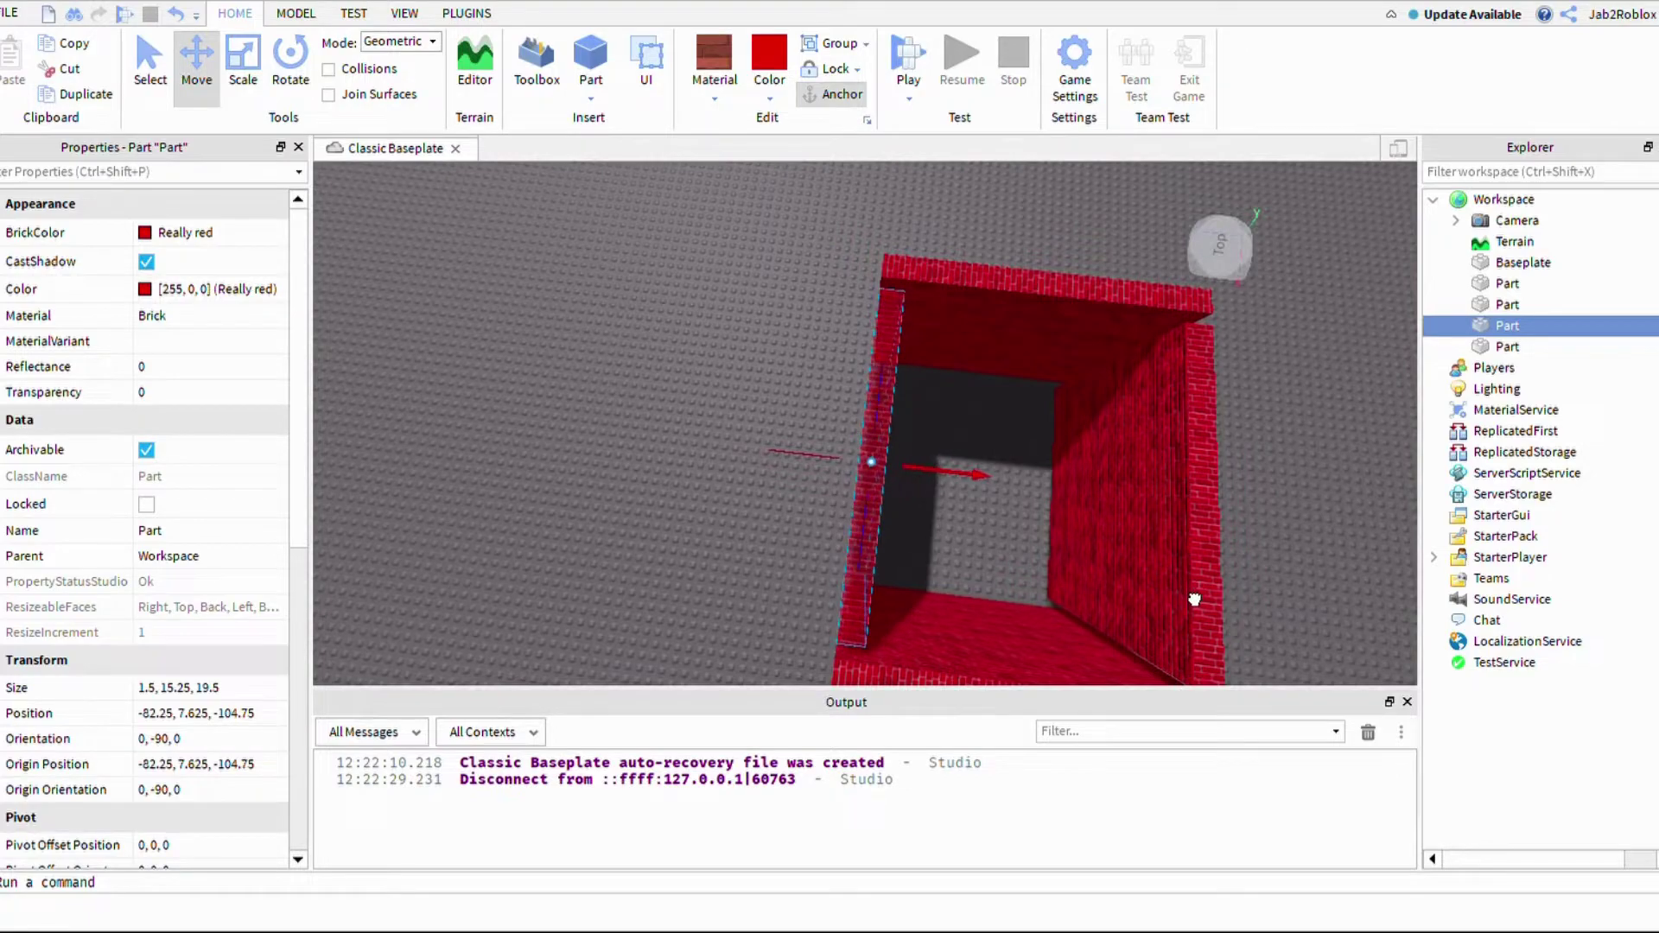
{"action": "right_click_drag", "start_coordinate": [1204, 566], "coordinate": [1205, 567]}
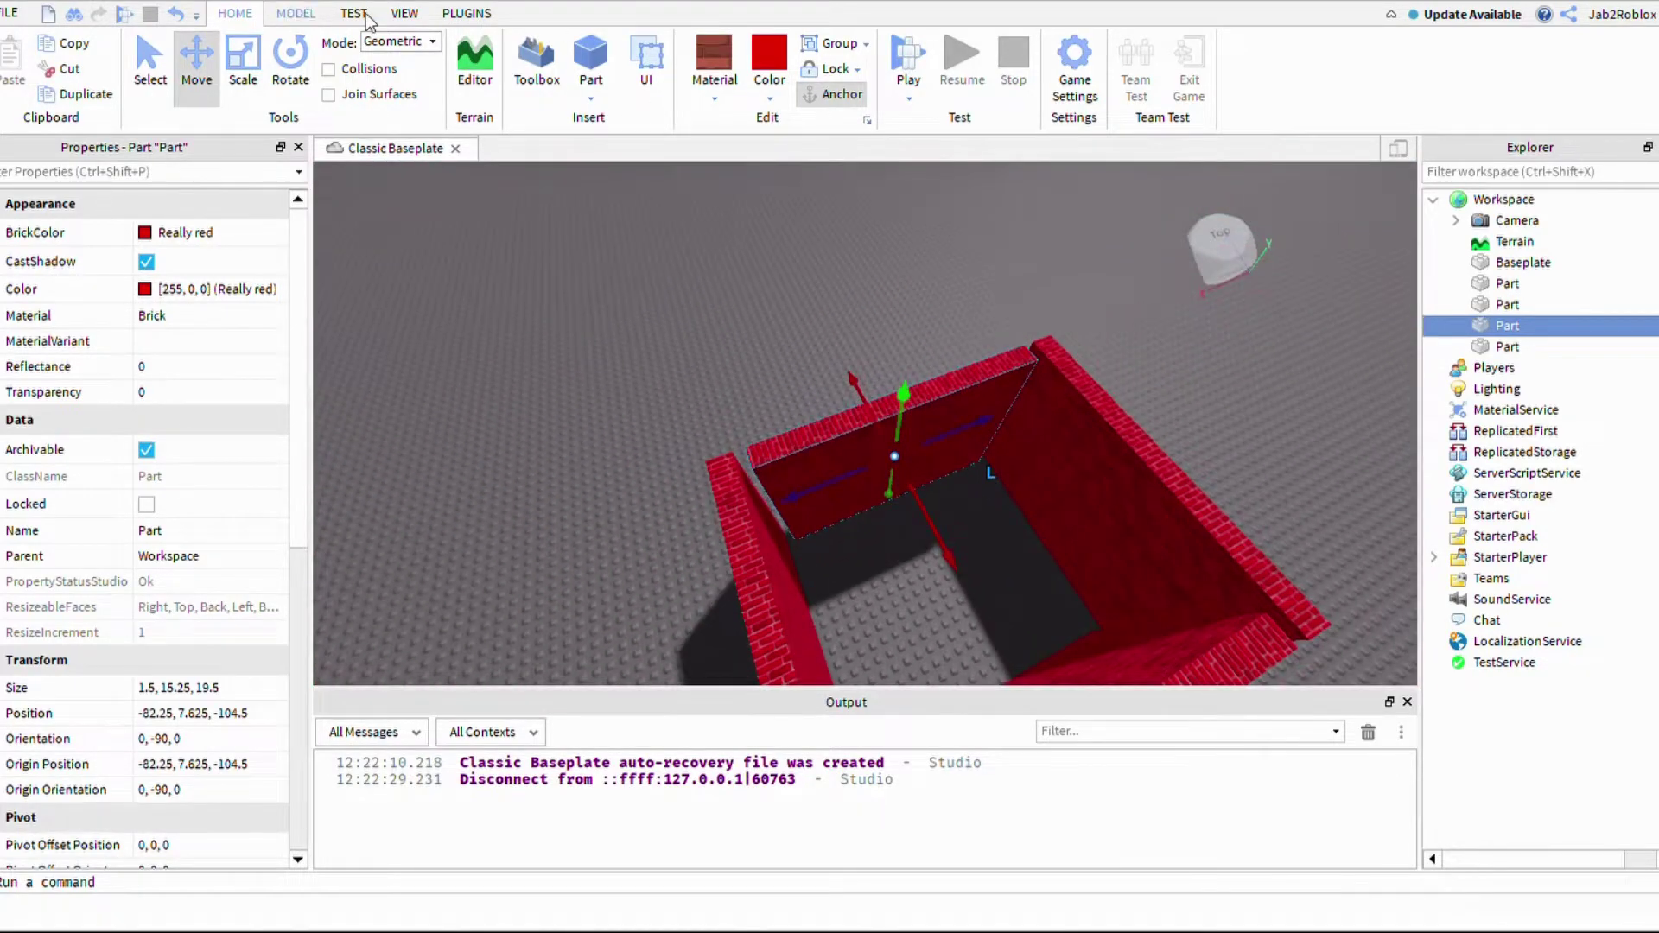
Step: Try rotating the selected wall in 10° snap increments and return it to its -90° orientation
{"action": "scroll", "coordinate": [389, 19], "scroll_direction": "down", "scroll_amount": 1}
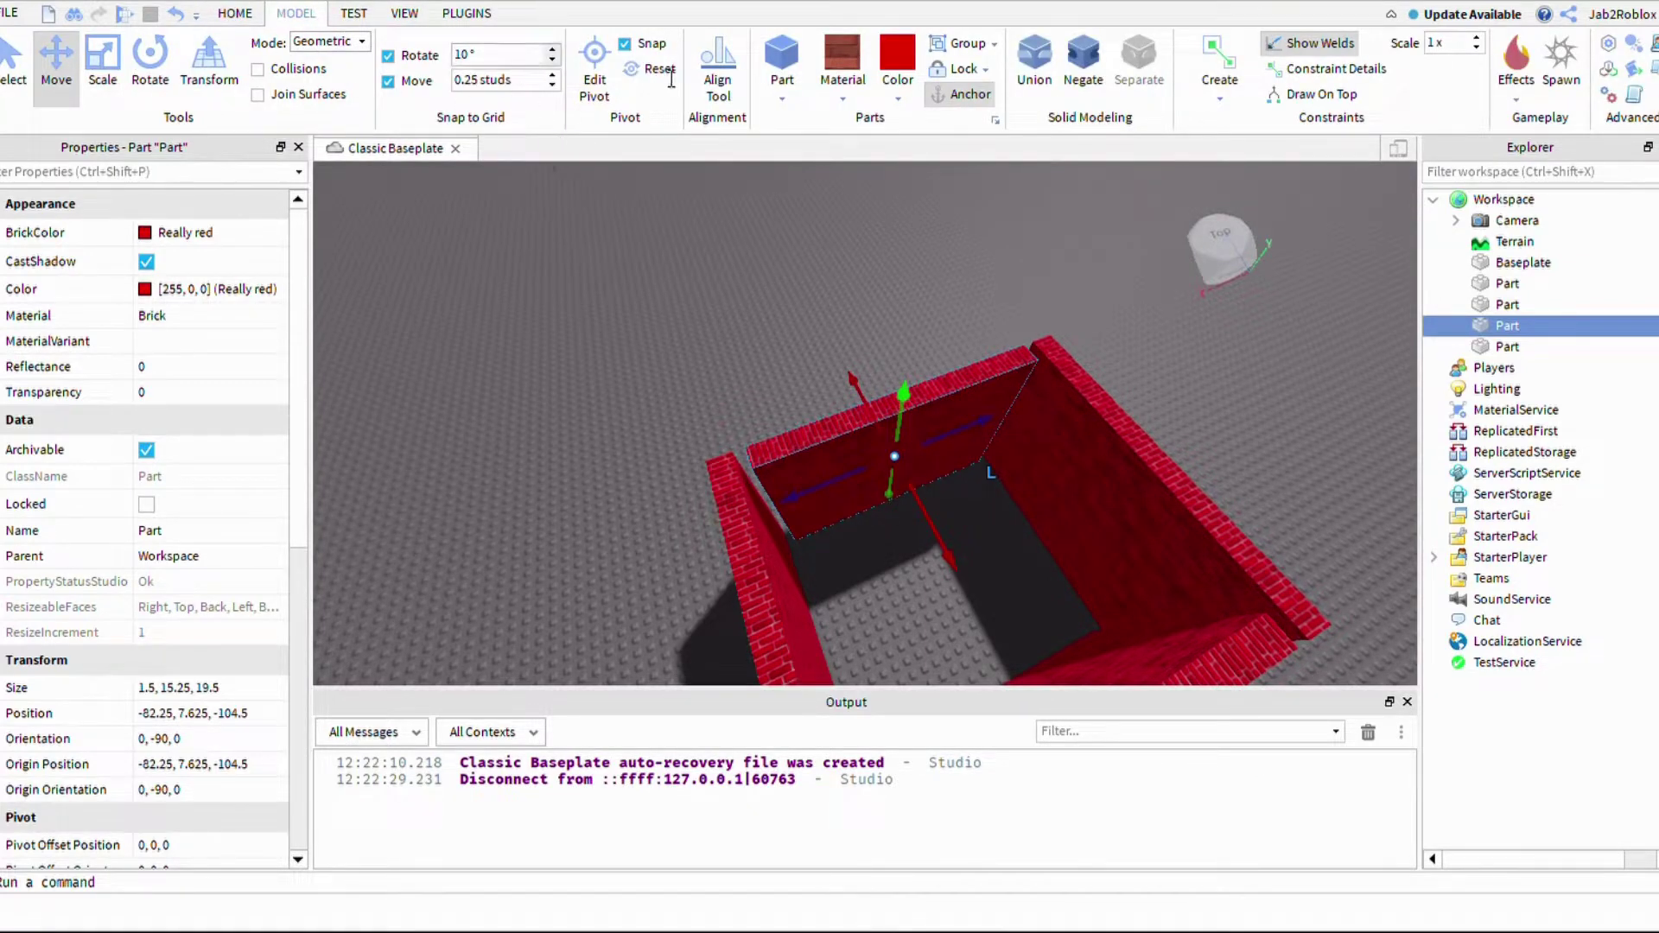
{"action": "key", "text": "ctrl+2"}
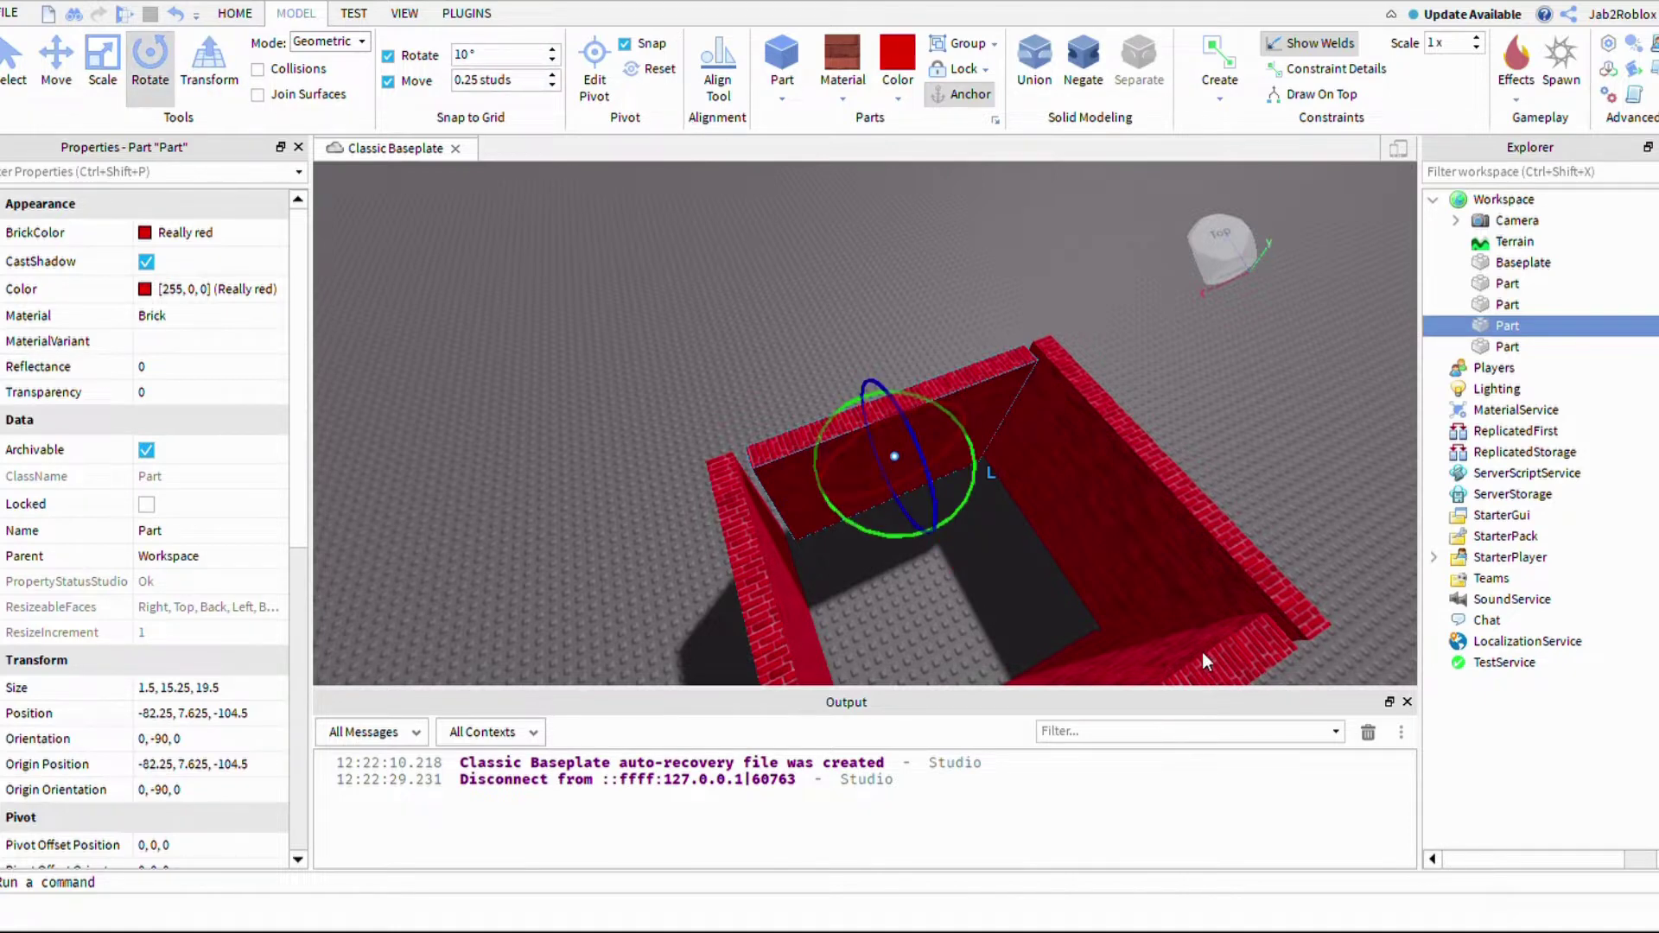
{"action": "left_click_drag", "start_coordinate": [1202, 652], "coordinate": [1205, 696]}
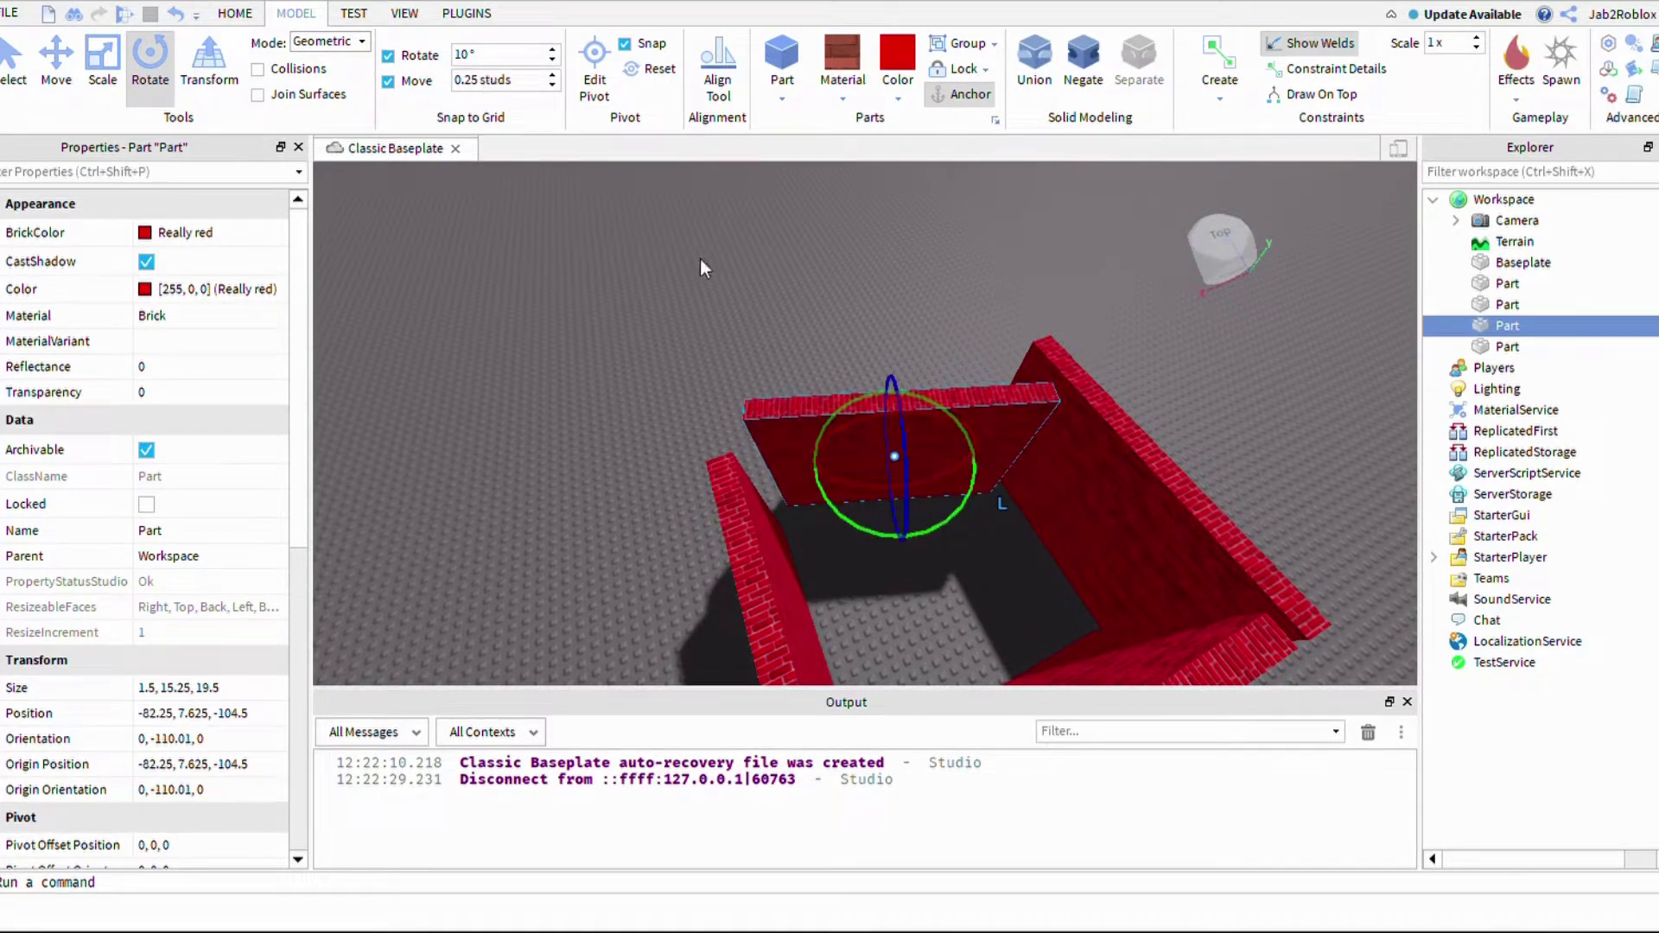
{"action": "left_click_drag", "start_coordinate": [1096, 456], "coordinate": [1133, 618]}
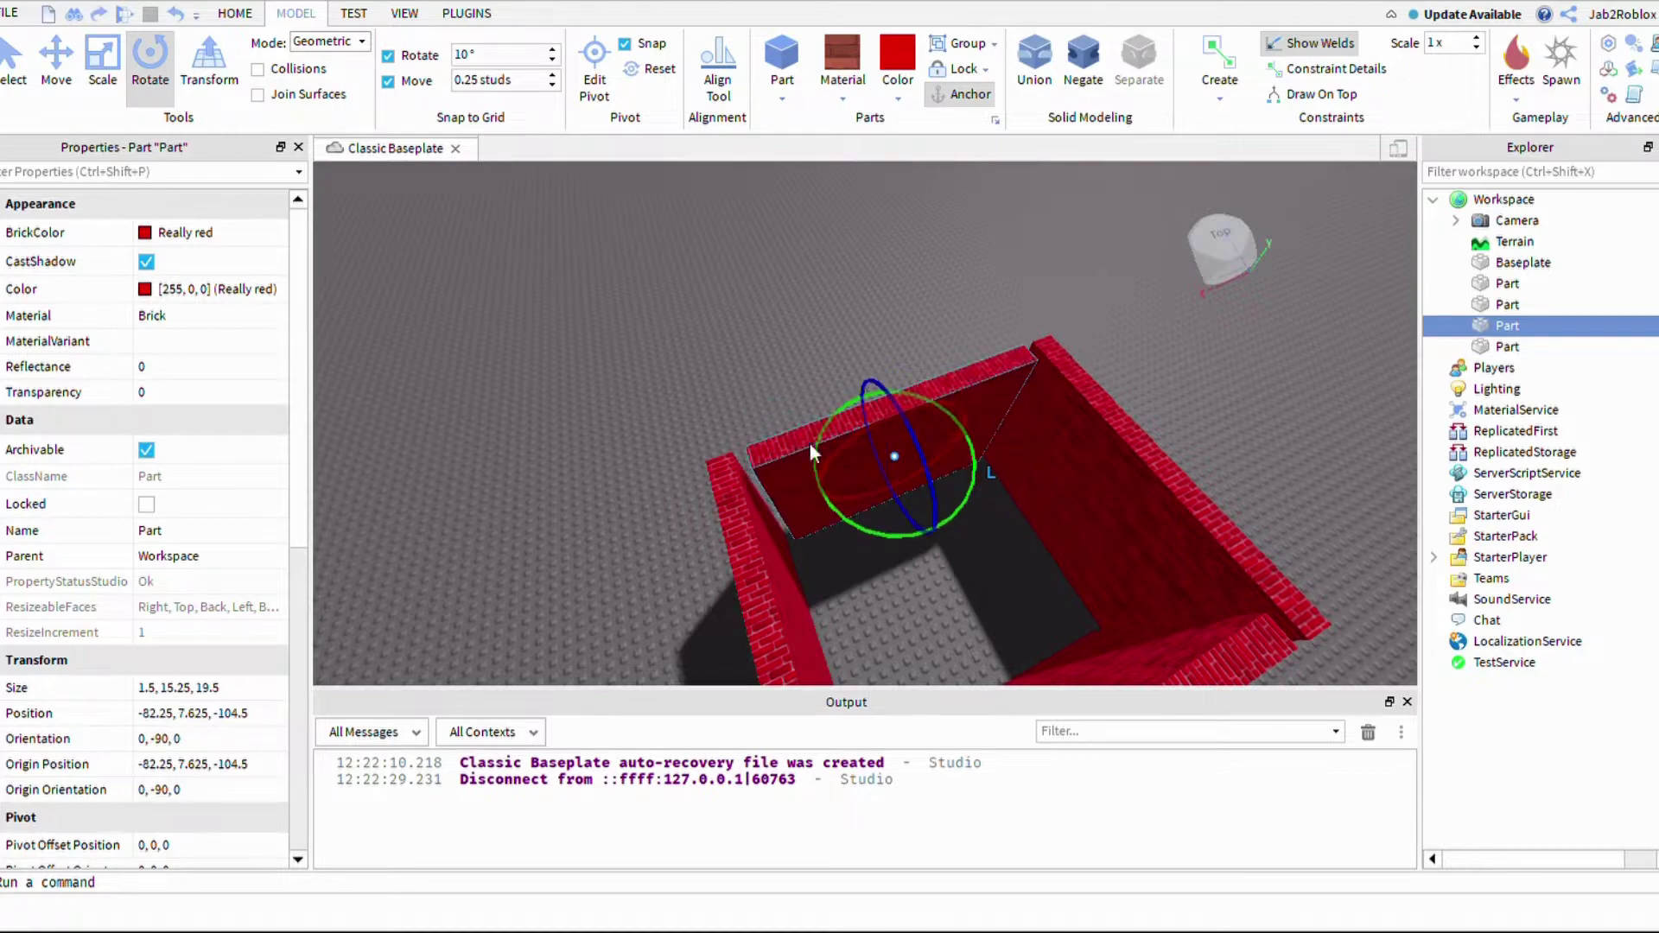
Step: Try moving the selected end wall outward in fine increments to Z position -105.186, and undo the move
{"action": "right_click_drag", "start_coordinate": [1157, 475], "coordinate": [1163, 471]}
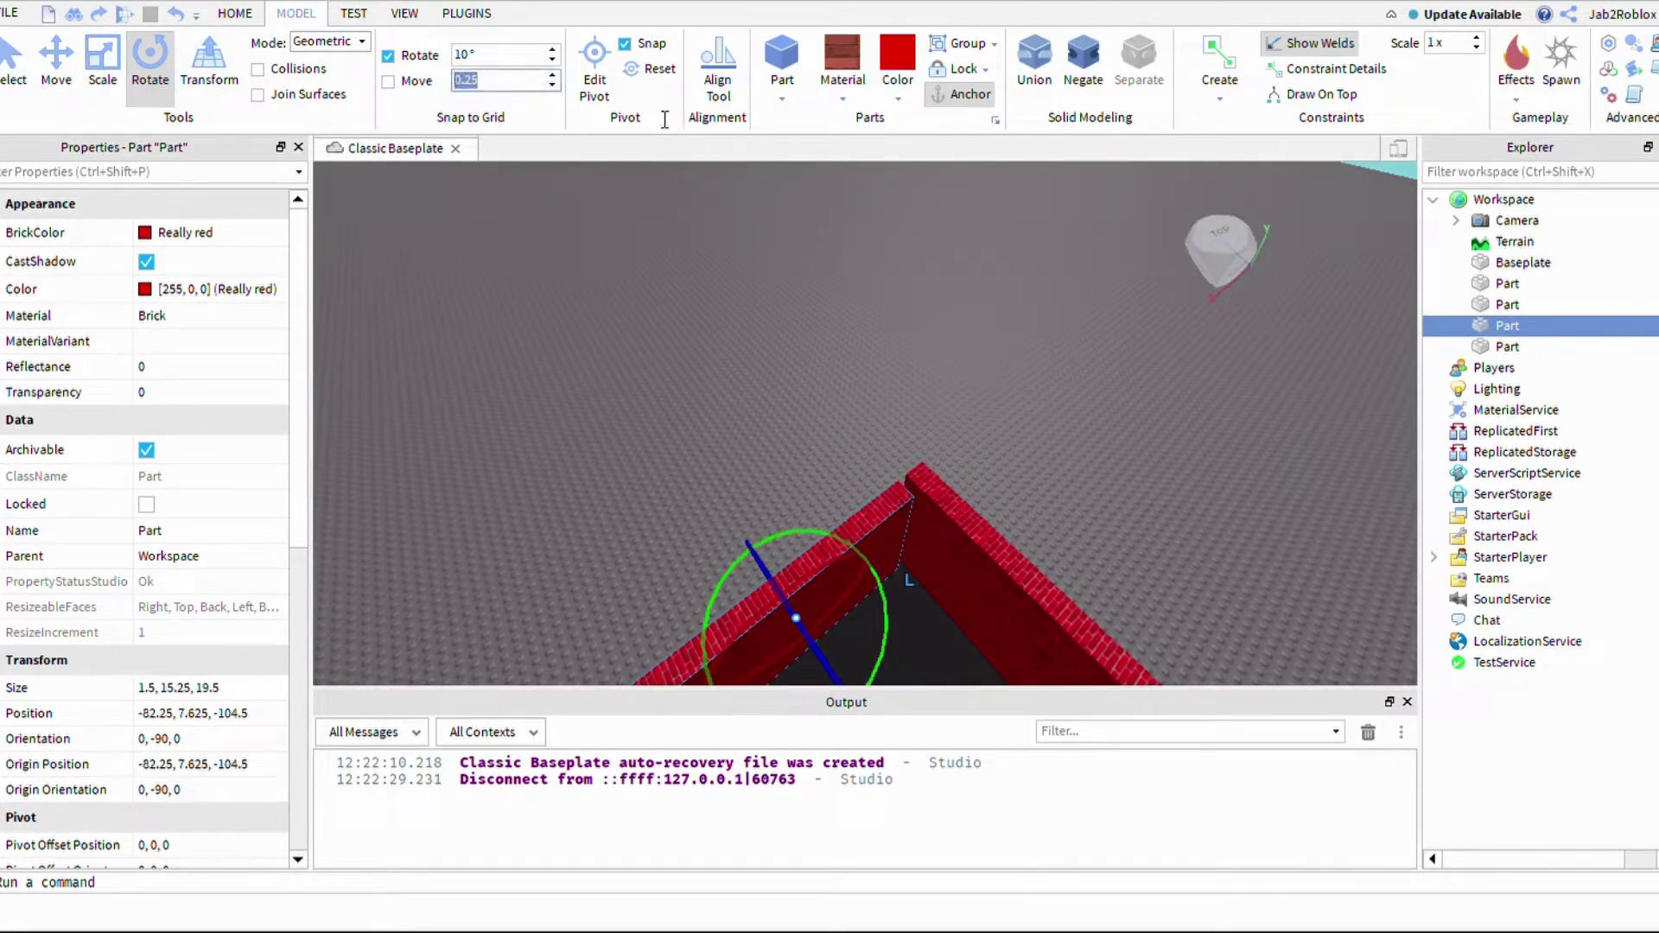
{"action": "left_click", "coordinate": [870, 325]}
{"action": "left_click", "coordinate": [812, 618]}
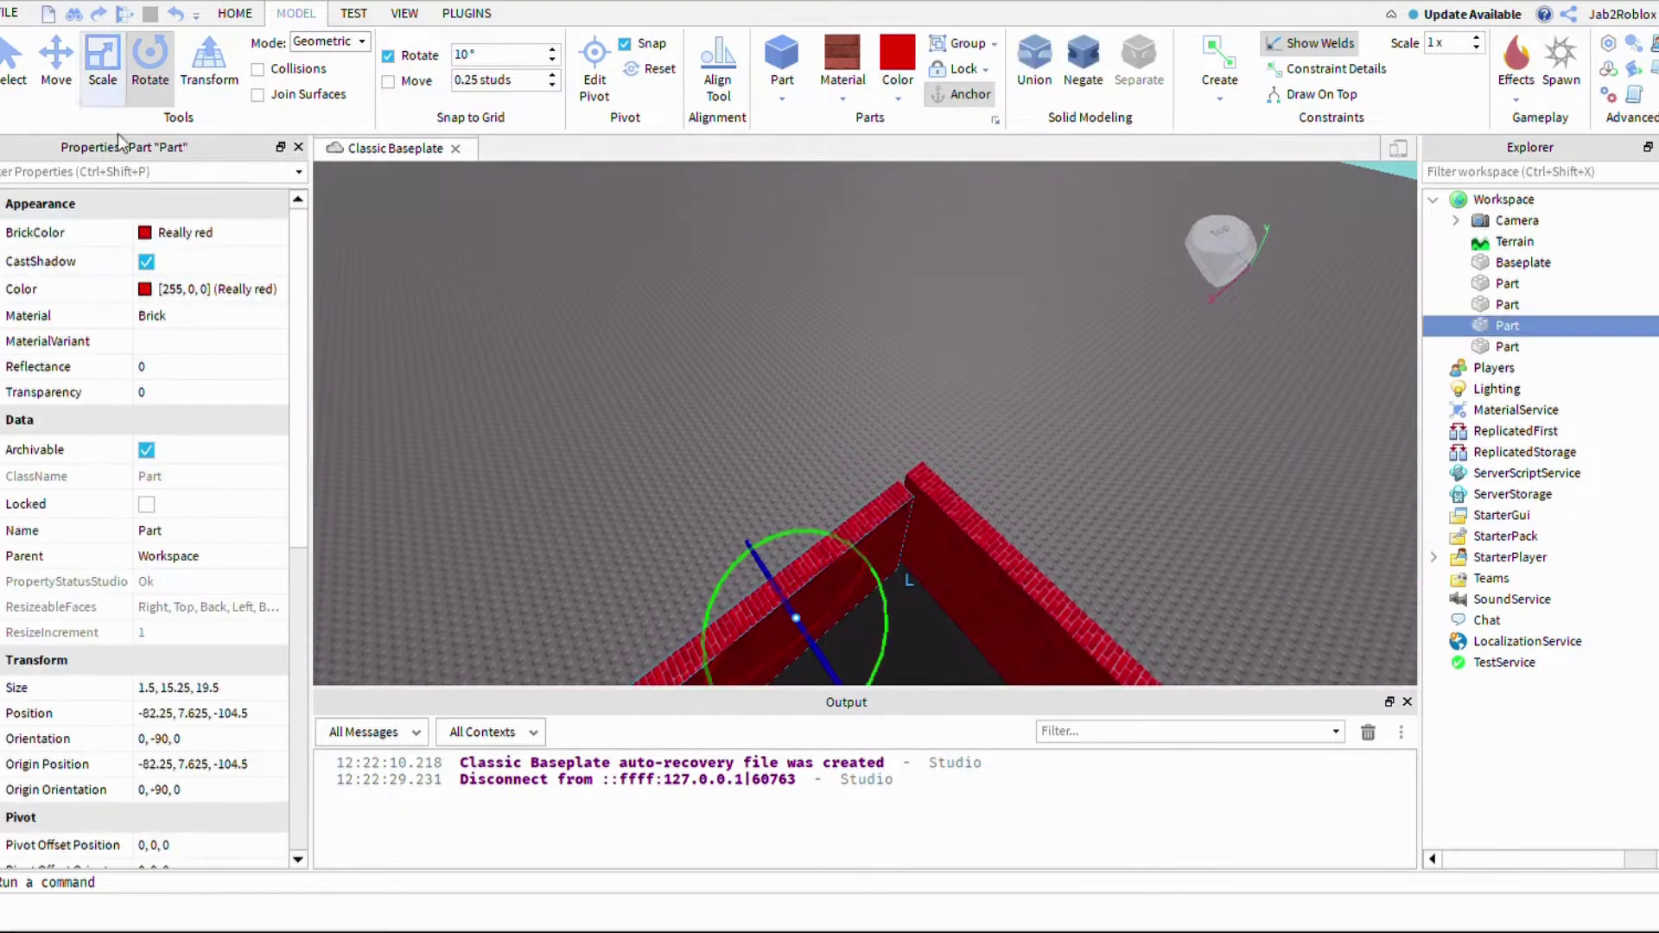
{"action": "left_click", "coordinate": [57, 73]}
{"action": "right_click_drag", "start_coordinate": [900, 489], "coordinate": [899, 489]}
{"action": "left_click_drag", "start_coordinate": [864, 466], "coordinate": [1052, 578]}
{"action": "scroll", "coordinate": [1179, 444], "scroll_direction": "up", "scroll_amount": 8}
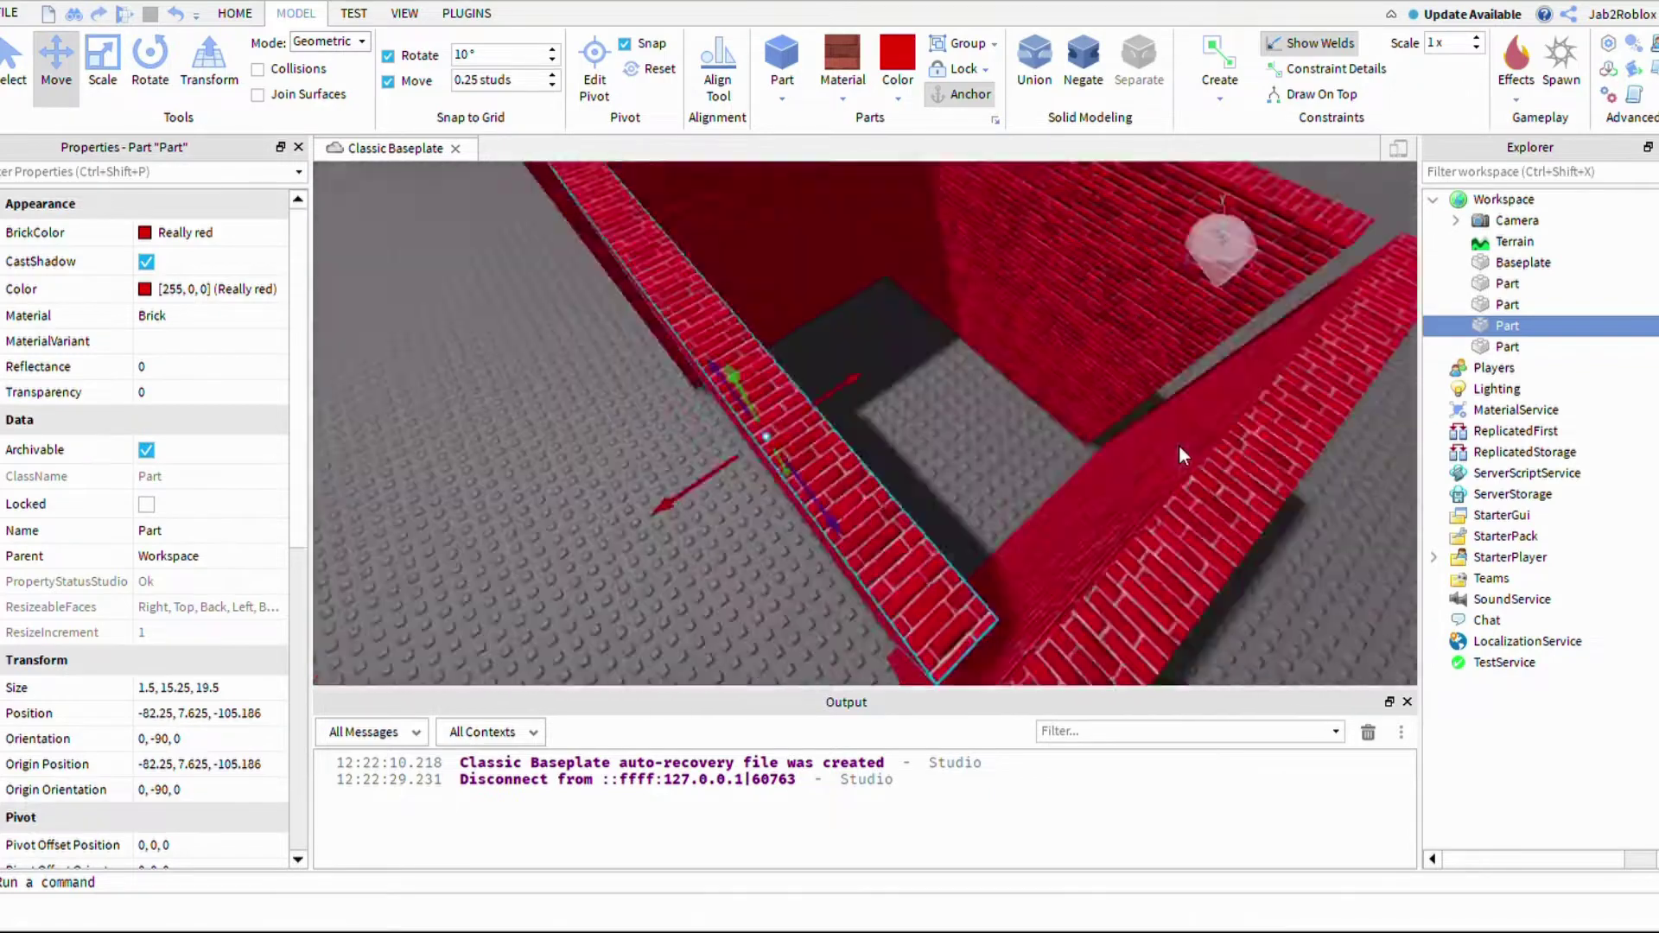
{"action": "scroll", "coordinate": [1178, 444], "scroll_direction": "down", "scroll_amount": 5}
{"action": "right_click_drag", "start_coordinate": [1178, 445], "coordinate": [1377, 670]}
{"action": "key", "text": "ctrl+z"}
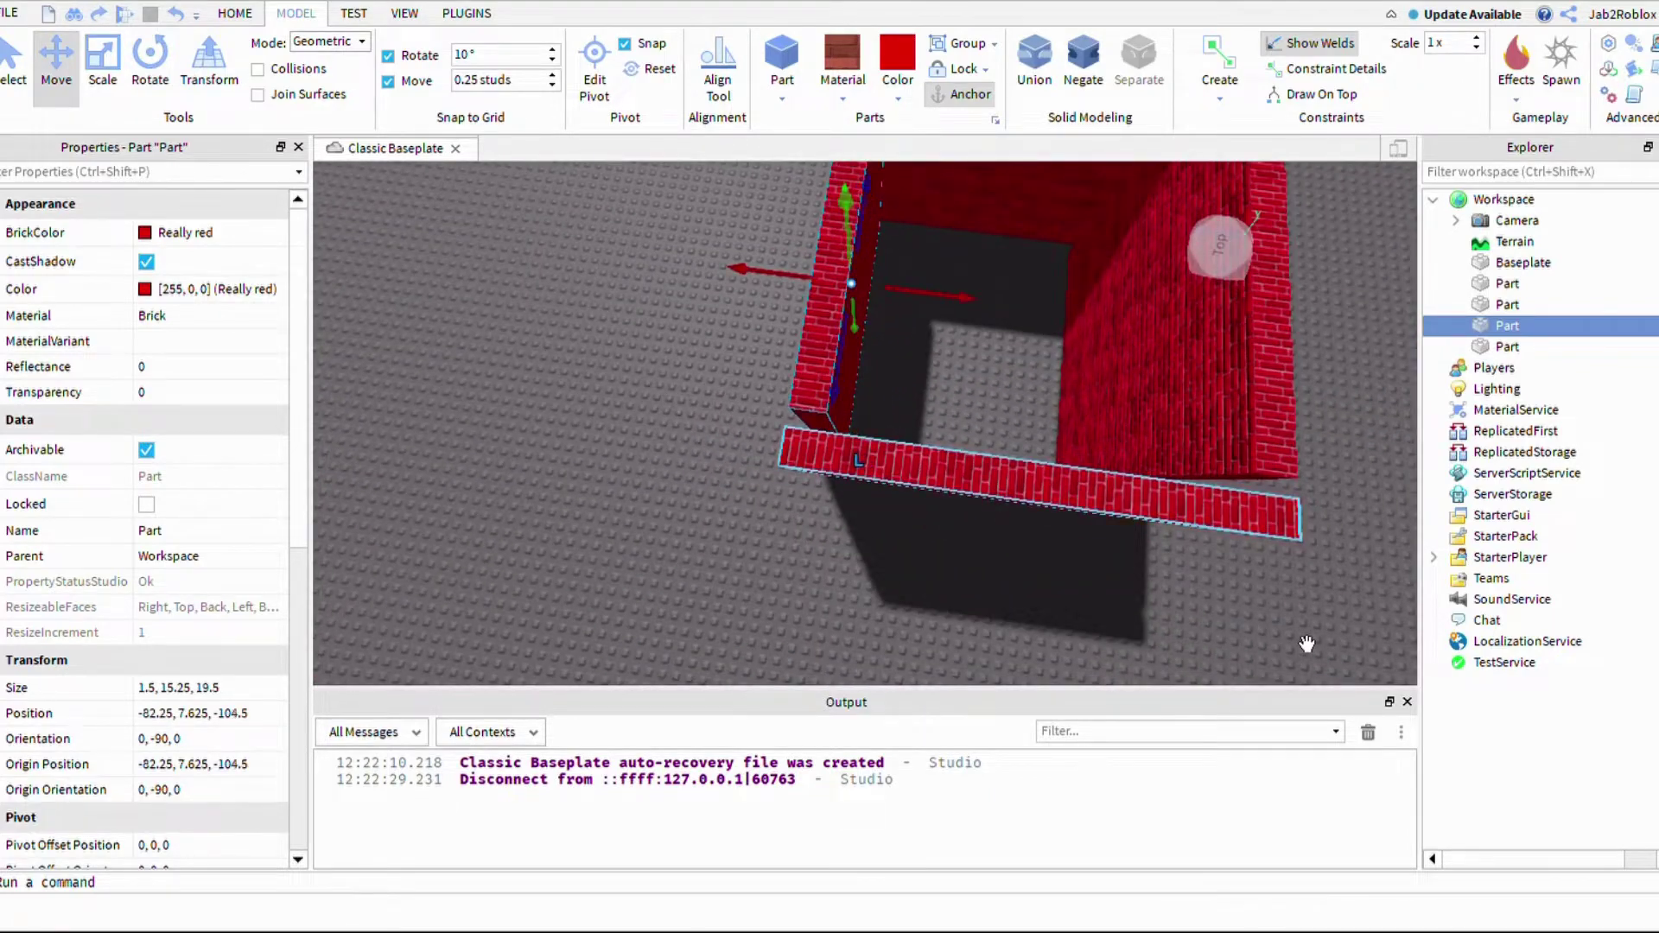
{"action": "key", "text": "ctrl+z"}
Step: Move one side wall inward to X position -73.25 so its outer face lines up with the ends of the adjoining walls
{"action": "left_click_drag", "start_coordinate": [1254, 737], "coordinate": [1229, 688]}
{"action": "mouse_move", "coordinate": [1230, 687]}
{"action": "right_mouse_down"}
{"action": "mouse_move", "coordinate": [1222, 667]}
{"action": "mouse_move", "coordinate": [1255, 700]}
{"action": "right_mouse_up"}
{"action": "scroll", "coordinate": [1256, 700], "scroll_direction": "down", "scroll_amount": 3}
{"action": "left_click", "coordinate": [1044, 648]}
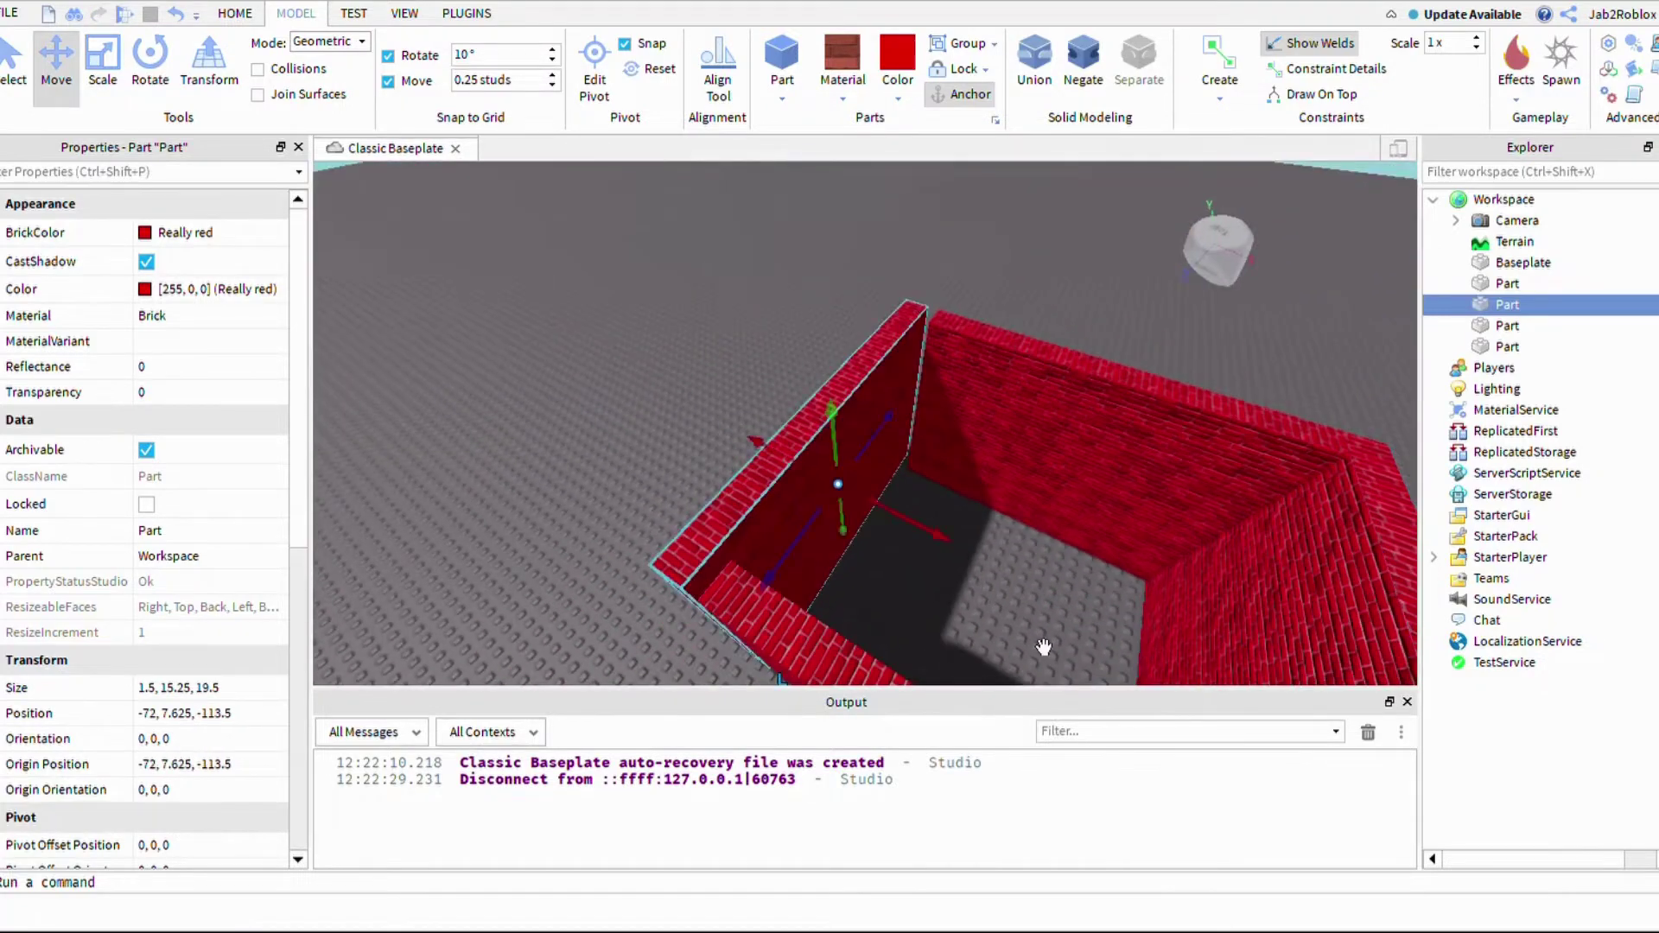
{"action": "mouse_move", "coordinate": [1218, 700]}
{"action": "left_mouse_down"}
{"action": "mouse_move", "coordinate": [1208, 691]}
{"action": "mouse_move", "coordinate": [1228, 701]}
{"action": "left_mouse_up"}
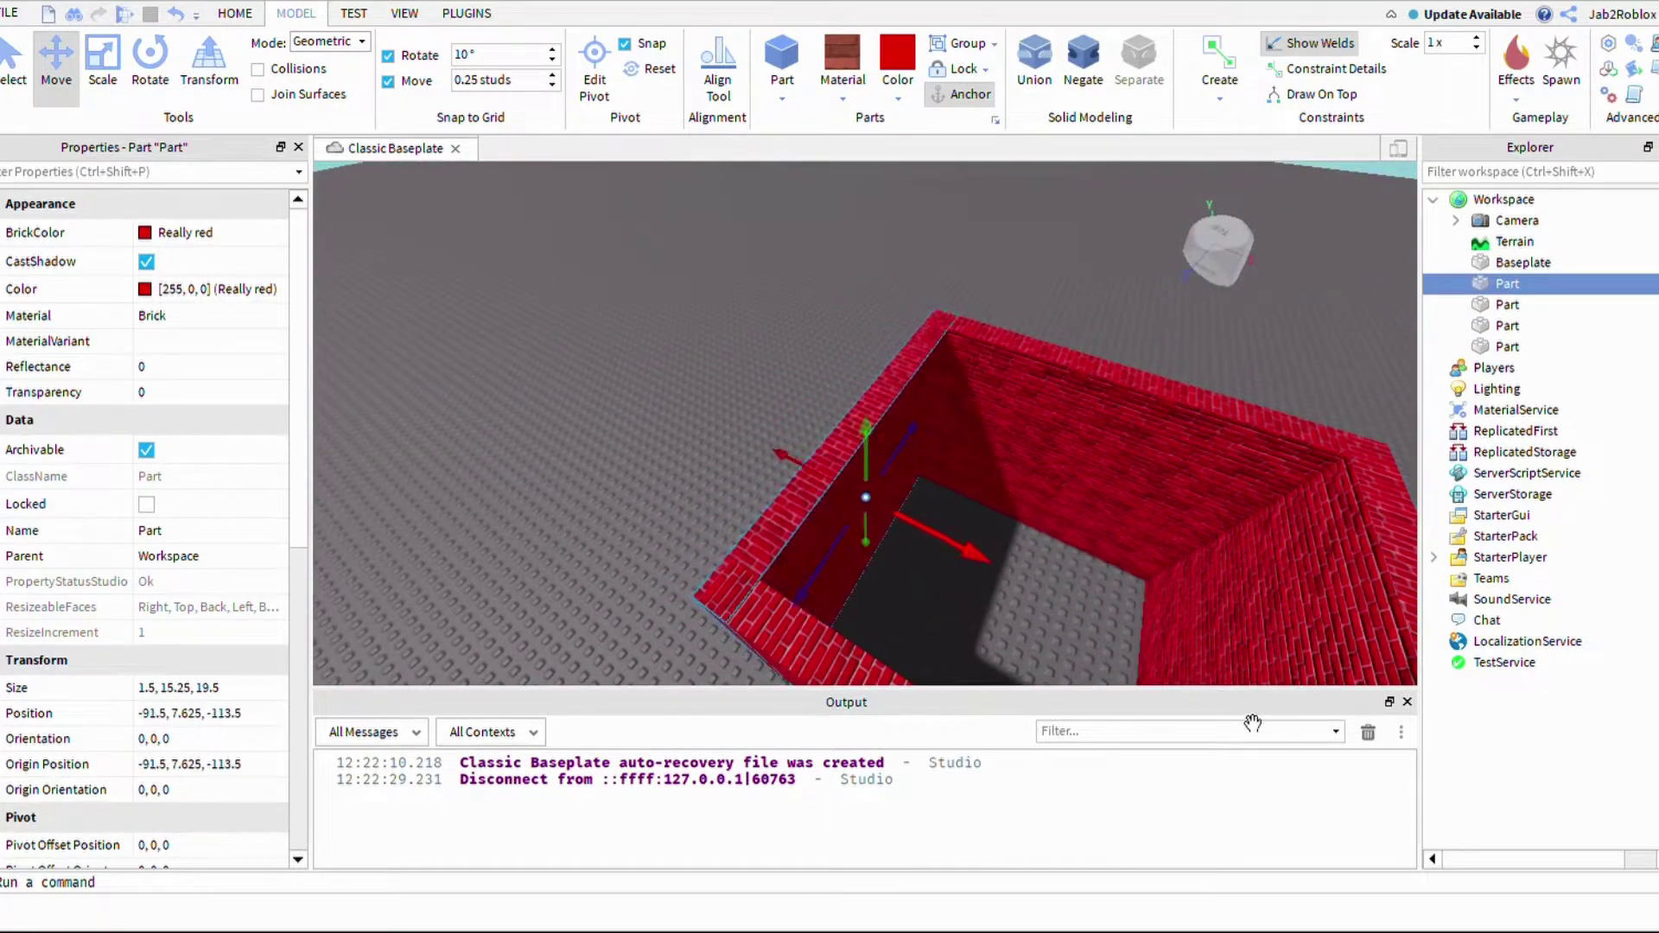
Step: Move the opposite side wall inward to X position -91.25, flush with the adjoining wall ends, and deselect it
{"action": "right_click_drag", "start_coordinate": [1252, 723], "coordinate": [1229, 718]}
{"action": "left_click_drag", "start_coordinate": [1192, 685], "coordinate": [1196, 687]}
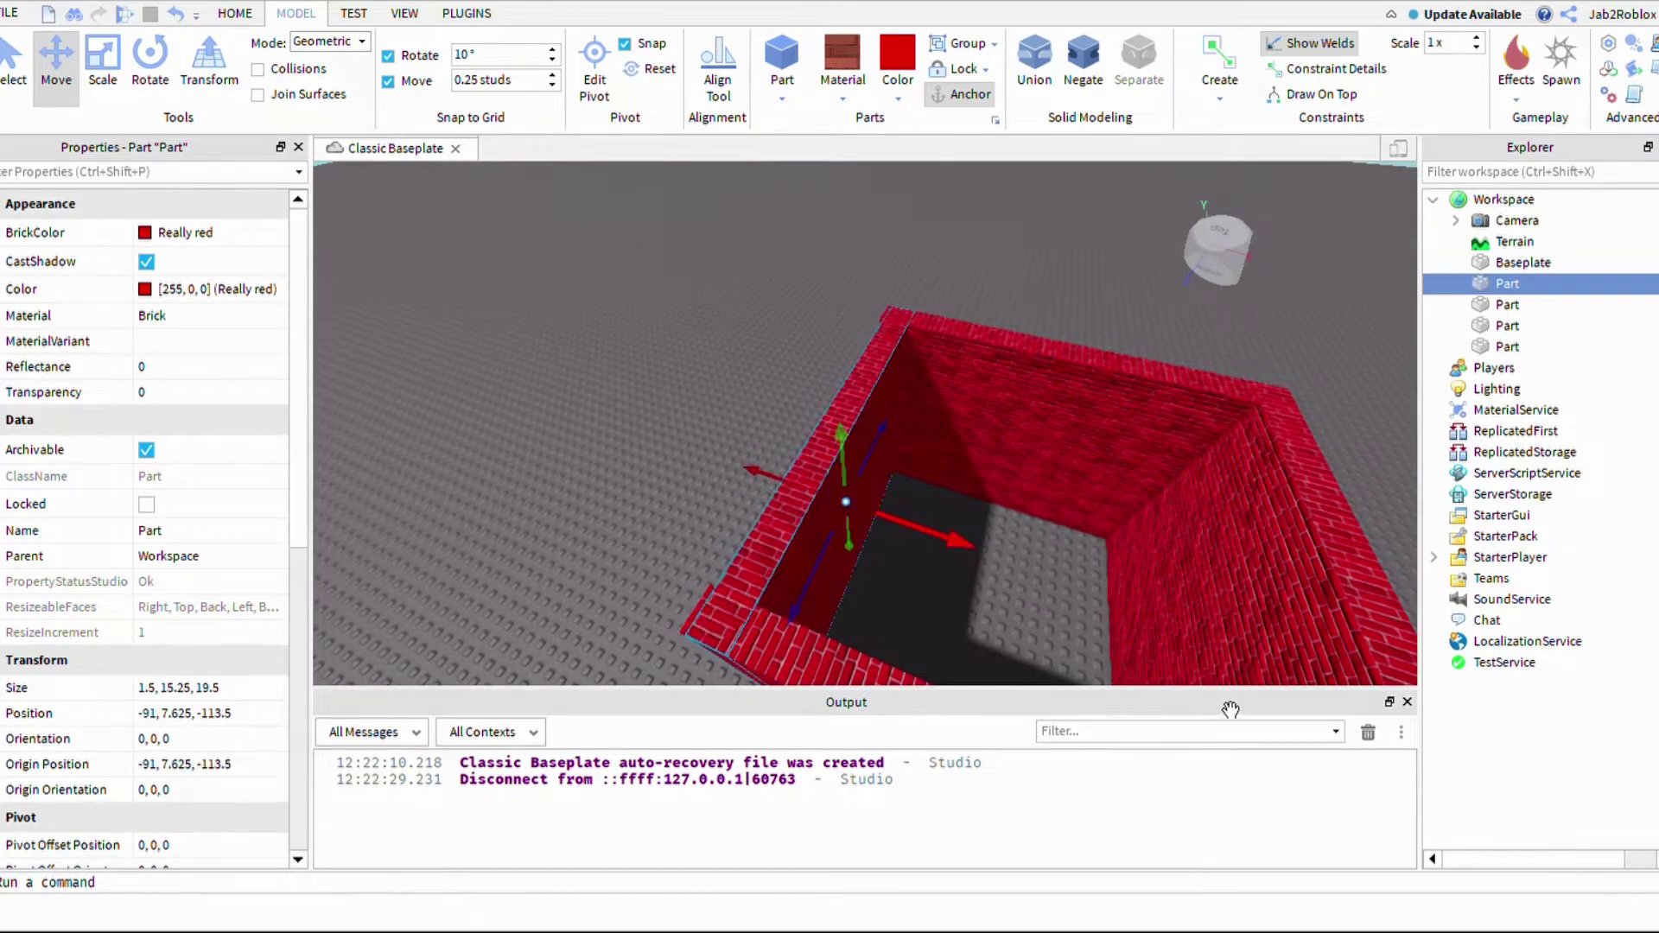
{"action": "right_click_drag", "start_coordinate": [1236, 707], "coordinate": [1211, 679]}
{"action": "scroll", "coordinate": [1212, 679], "scroll_direction": "down", "scroll_amount": 3}
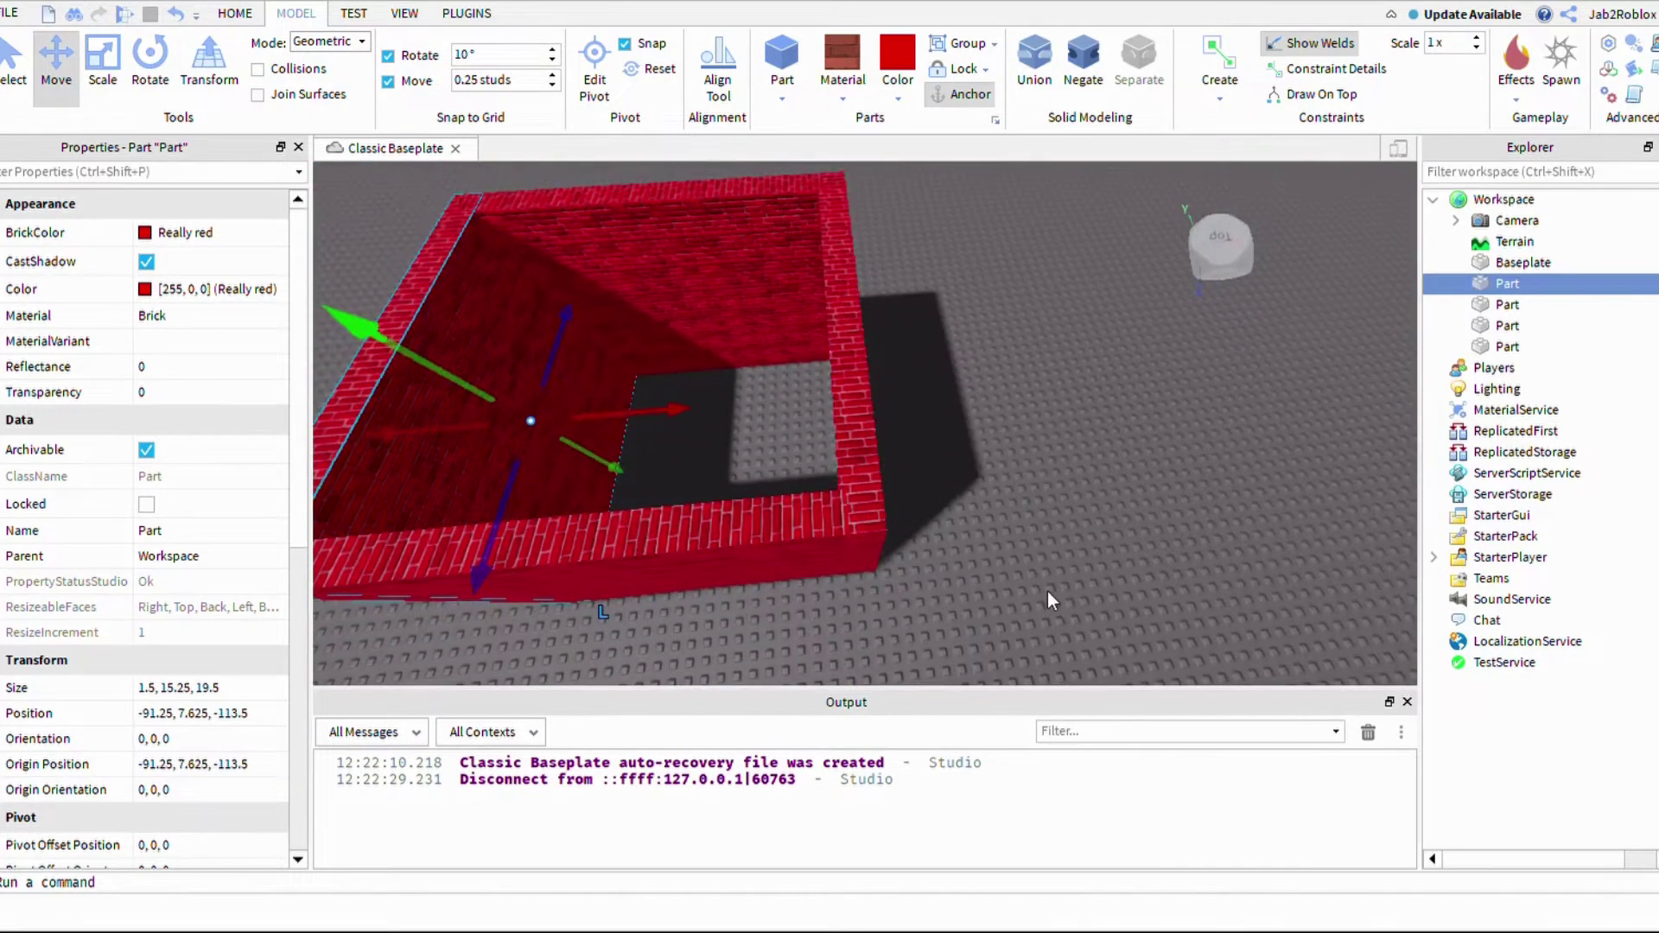
{"action": "left_click", "coordinate": [1047, 592]}
{"action": "left_click", "coordinate": [1137, 599]}
{"action": "left_click_drag", "start_coordinate": [1168, 498], "coordinate": [1148, 503]}
{"action": "right_click_drag", "start_coordinate": [1144, 503], "coordinate": [1255, 574]}
{"action": "scroll", "coordinate": [1255, 574], "scroll_direction": "down", "scroll_amount": 4}
{"action": "left_click", "coordinate": [1113, 681]}
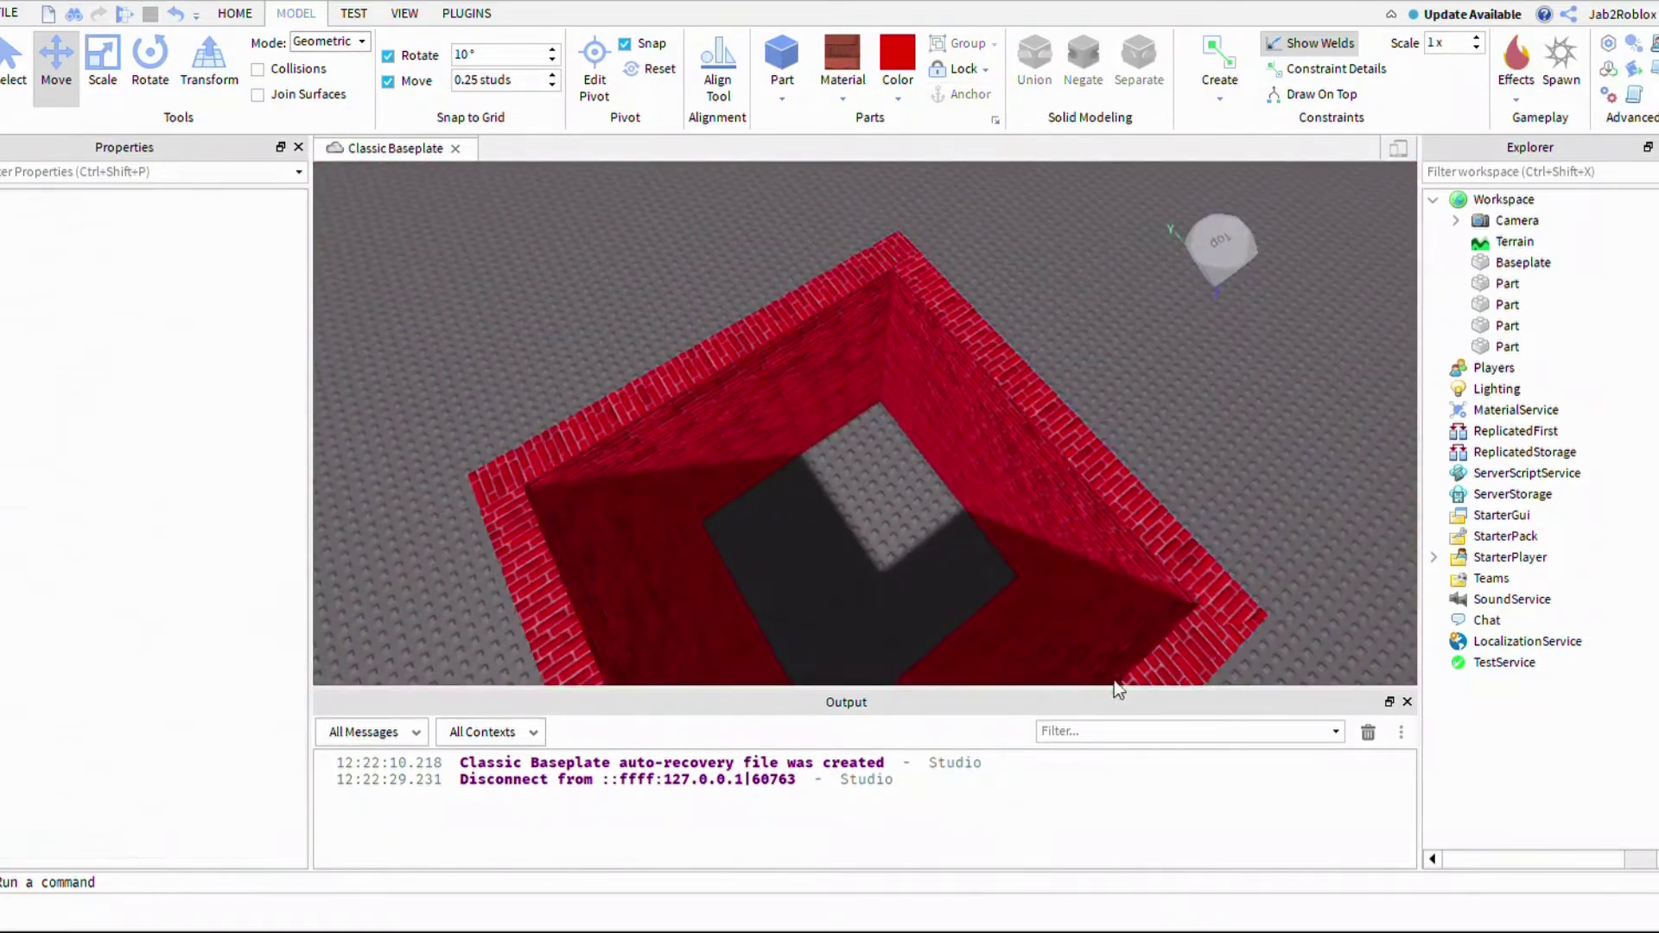
Step: Duplicate the side wall at X position -73.25 and rotate the copy to a Z orientation of 90° so it lies flat
{"action": "left_click", "coordinate": [1178, 653]}
{"action": "scroll", "coordinate": [1145, 628], "scroll_direction": "up", "scroll_amount": 2}
{"action": "right_click_drag", "start_coordinate": [1177, 654], "coordinate": [1036, 607]}
{"action": "scroll", "coordinate": [1181, 664], "scroll_direction": "down", "scroll_amount": 4}
{"action": "scroll", "coordinate": [1145, 628], "scroll_direction": "up", "scroll_amount": 4}
{"action": "scroll", "coordinate": [1036, 608], "scroll_direction": "down", "scroll_amount": 4}
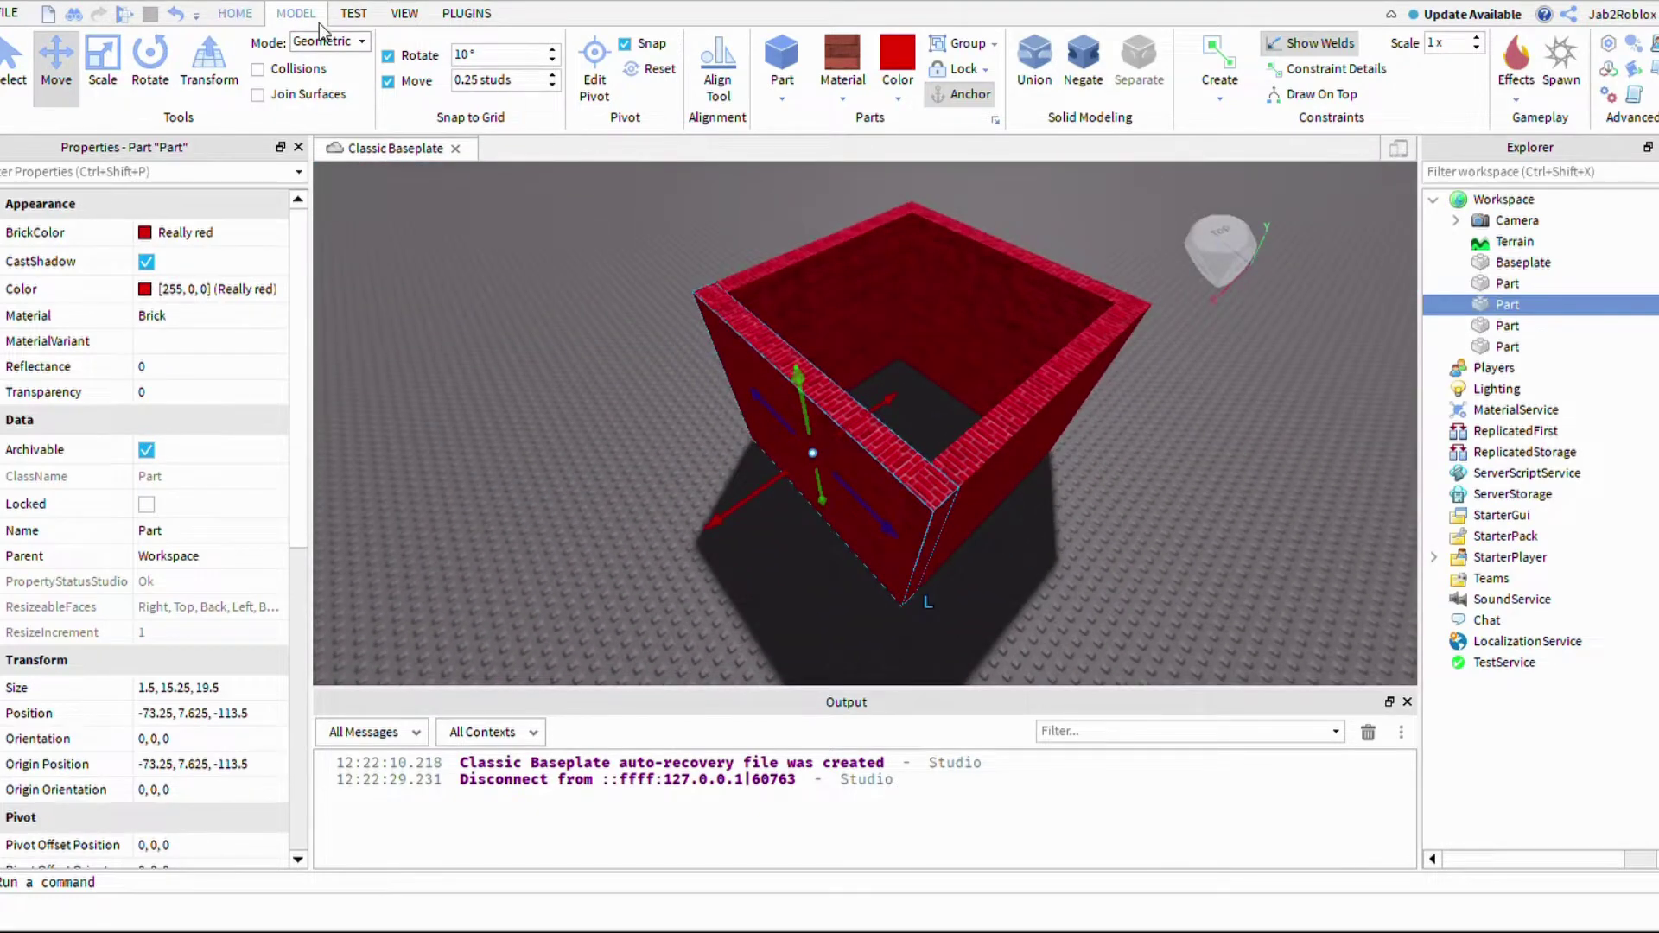
{"action": "left_click", "coordinate": [234, 13]}
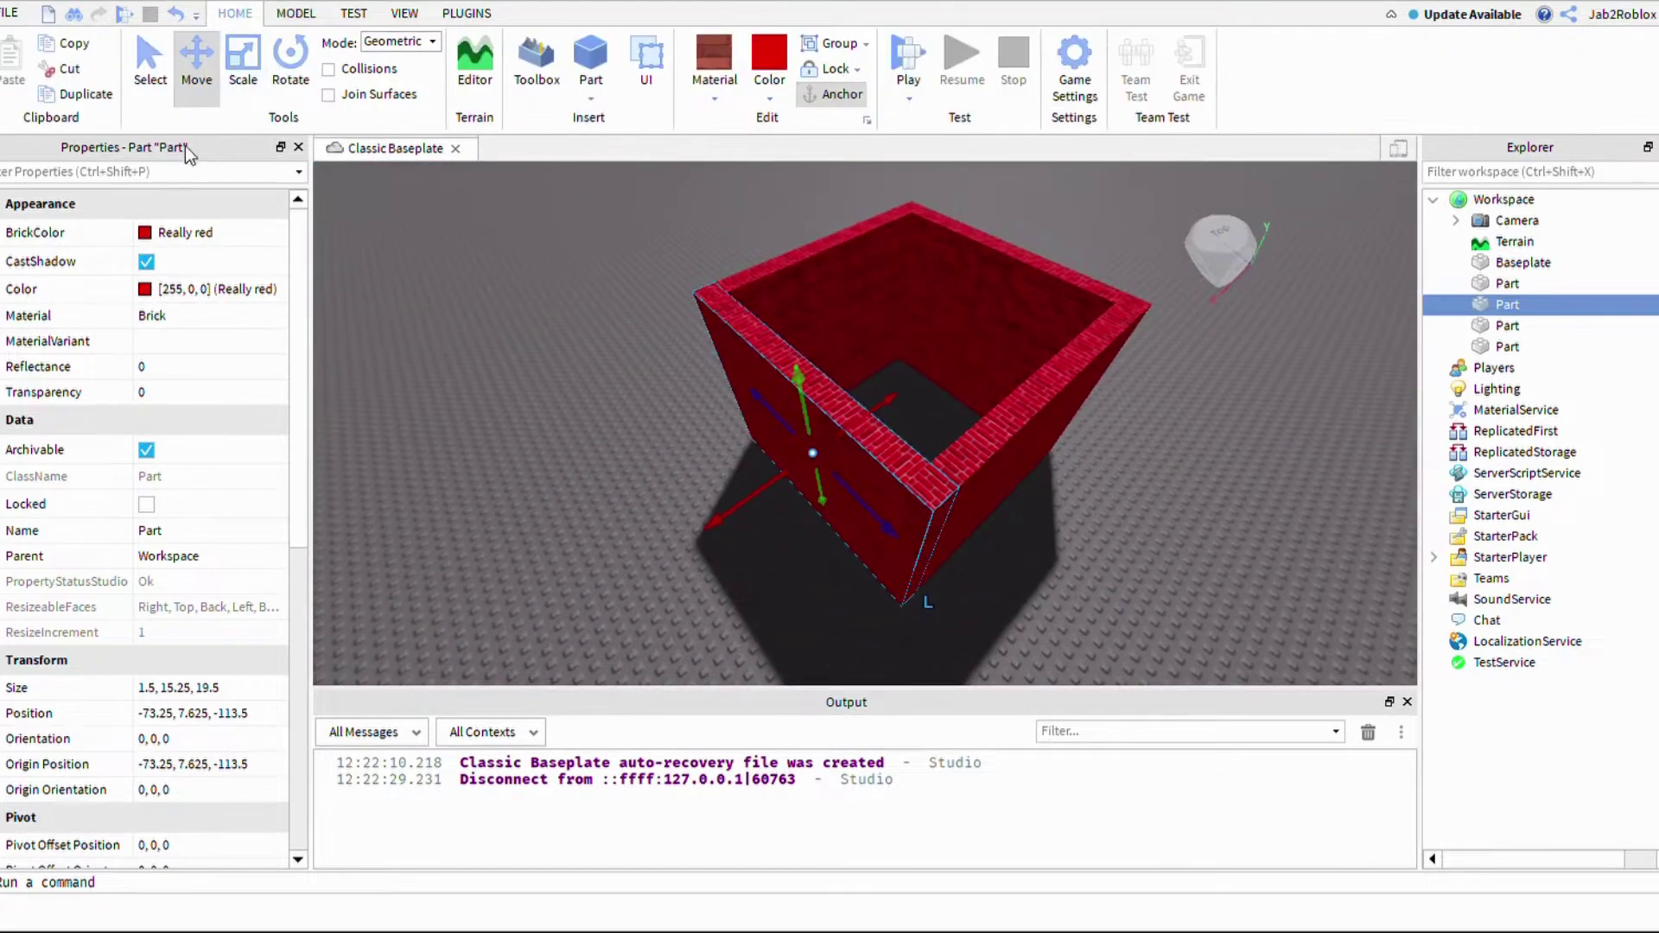
{"action": "left_click", "coordinate": [113, 99]}
{"action": "left_click", "coordinate": [289, 69]}
{"action": "scroll", "coordinate": [1100, 536], "scroll_direction": "up", "scroll_amount": 3}
{"action": "mouse_move", "coordinate": [1091, 526]}
{"action": "right_mouse_down"}
{"action": "mouse_move", "coordinate": [1099, 536]}
{"action": "mouse_move", "coordinate": [1059, 529]}
{"action": "right_mouse_up"}
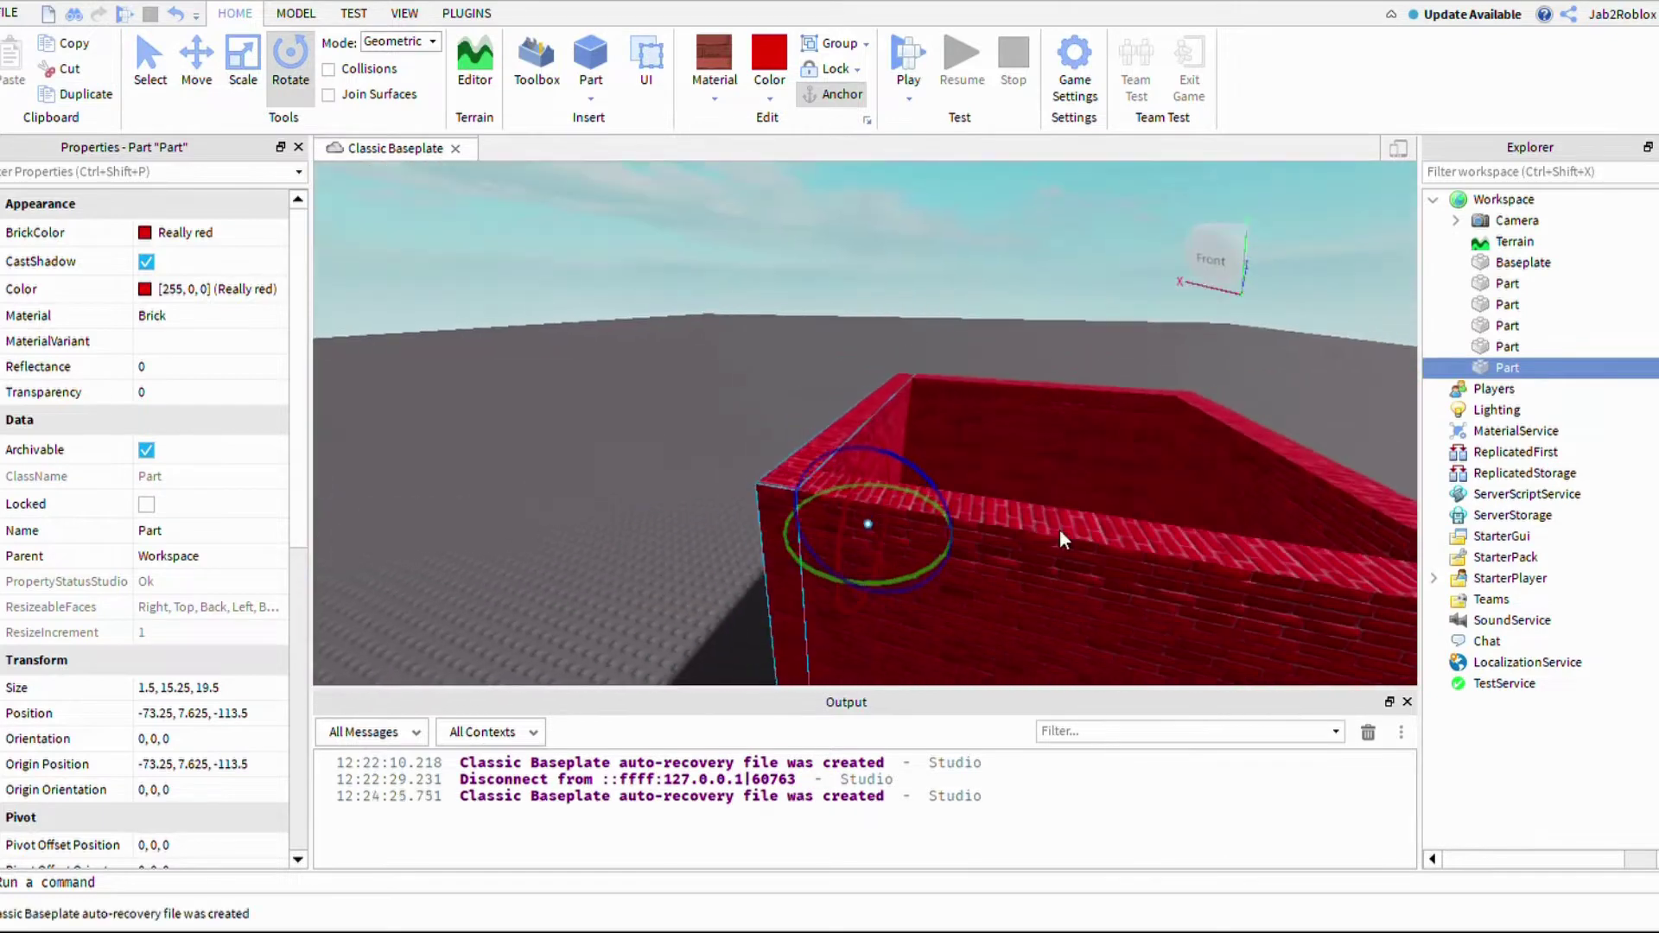
{"action": "key", "text": "ctrl+t"}
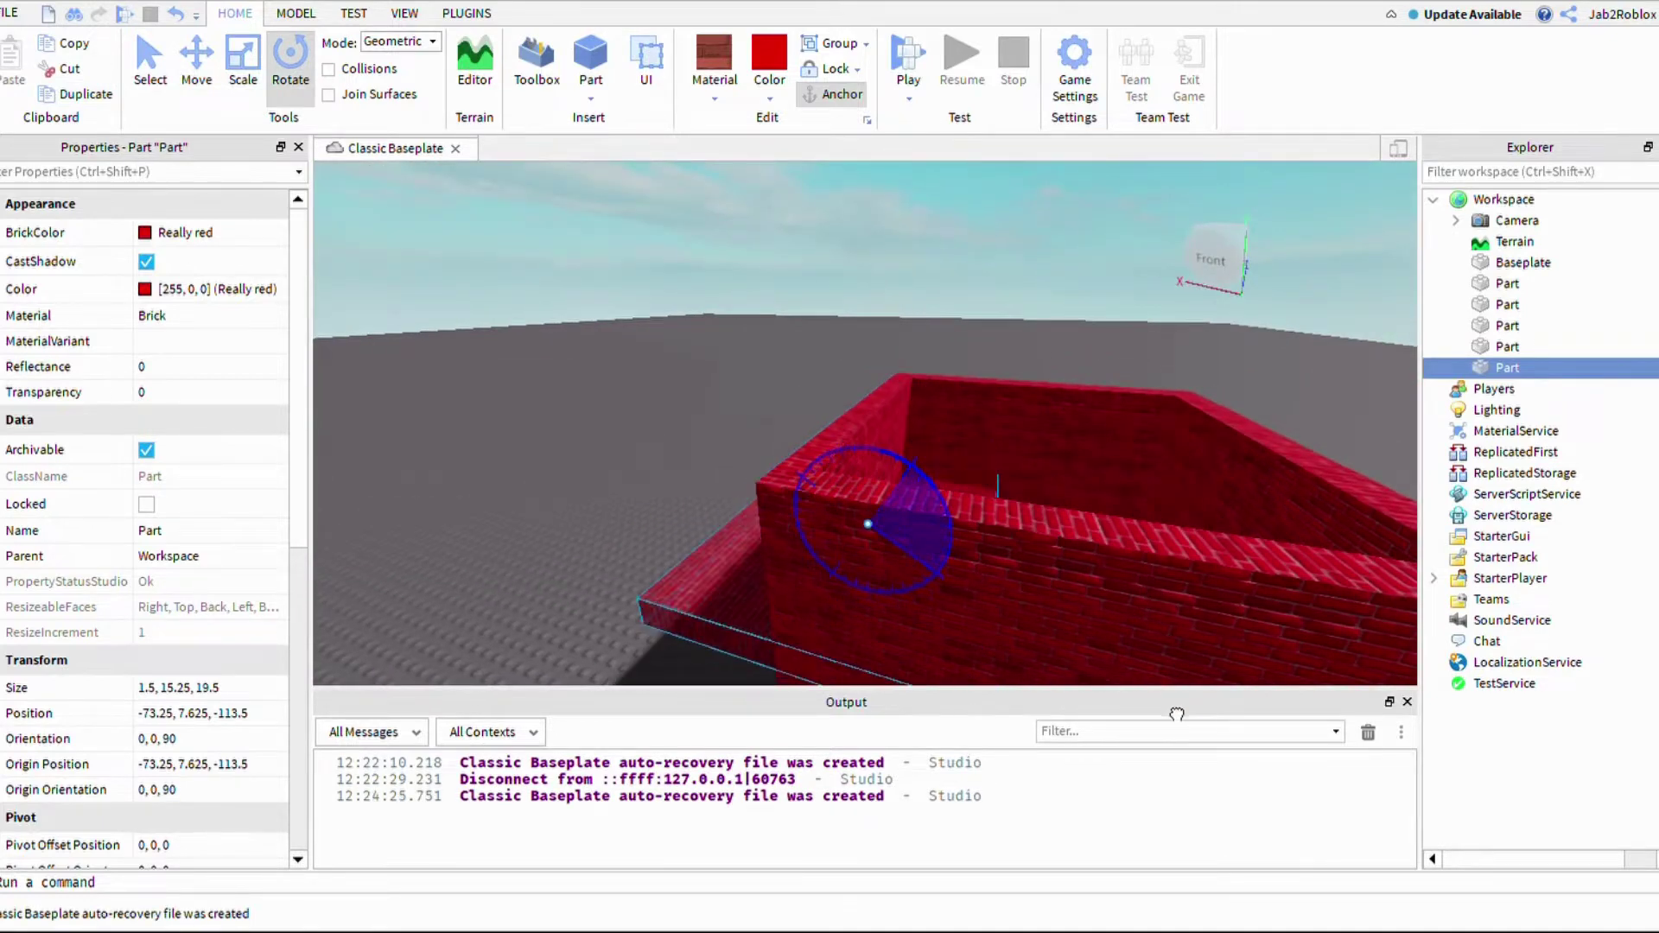
Step: Move the flat copy beneath the room to X position -80 and Y position -0.625, and make it Burnt Sienna WoodPlanks
{"action": "key", "text": "ctrl+2"}
{"action": "right_click_drag", "start_coordinate": [1106, 534], "coordinate": [1106, 533]}
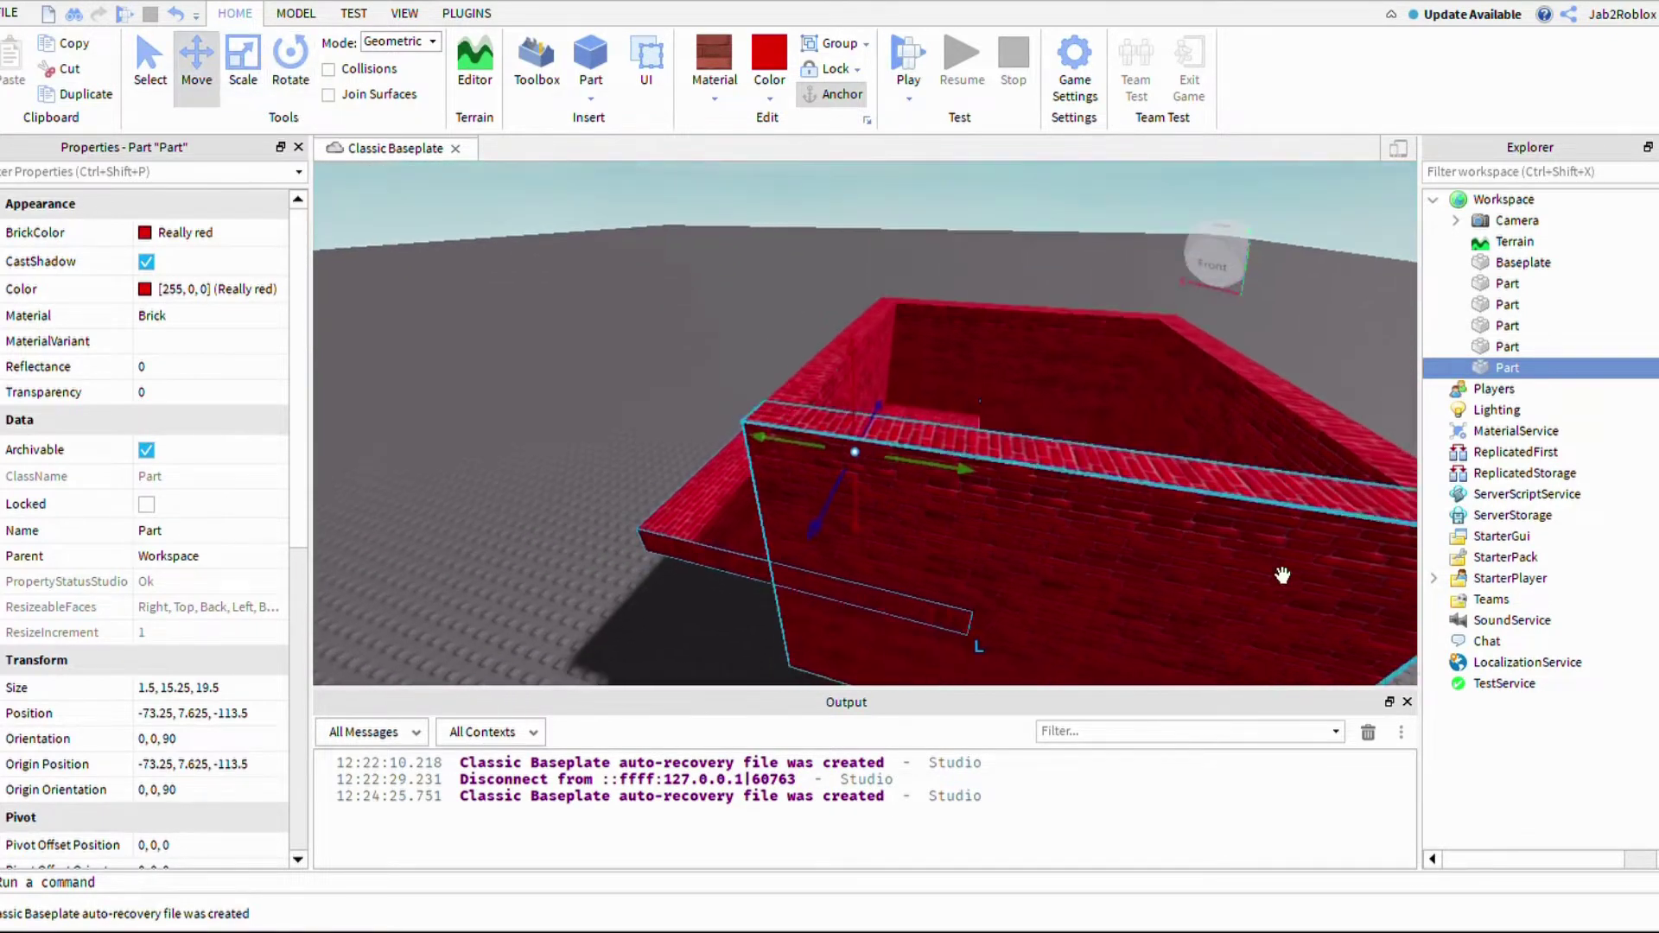
{"action": "left_click_drag", "start_coordinate": [1106, 534], "coordinate": [1083, 604]}
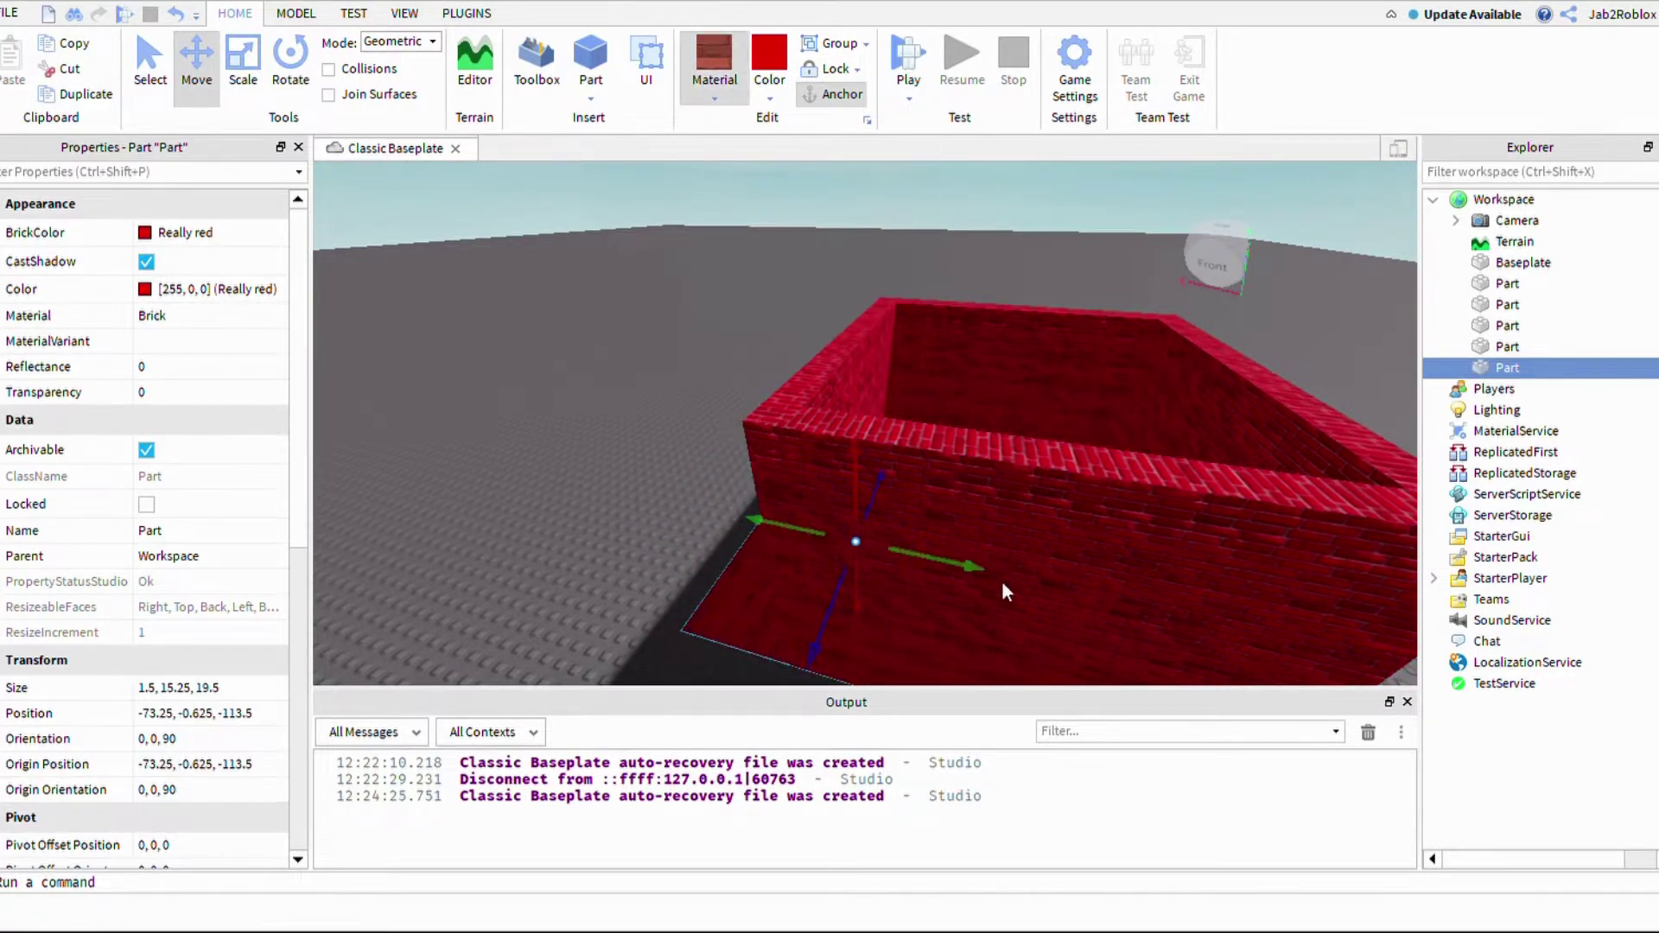
{"action": "left_click", "coordinate": [998, 782]}
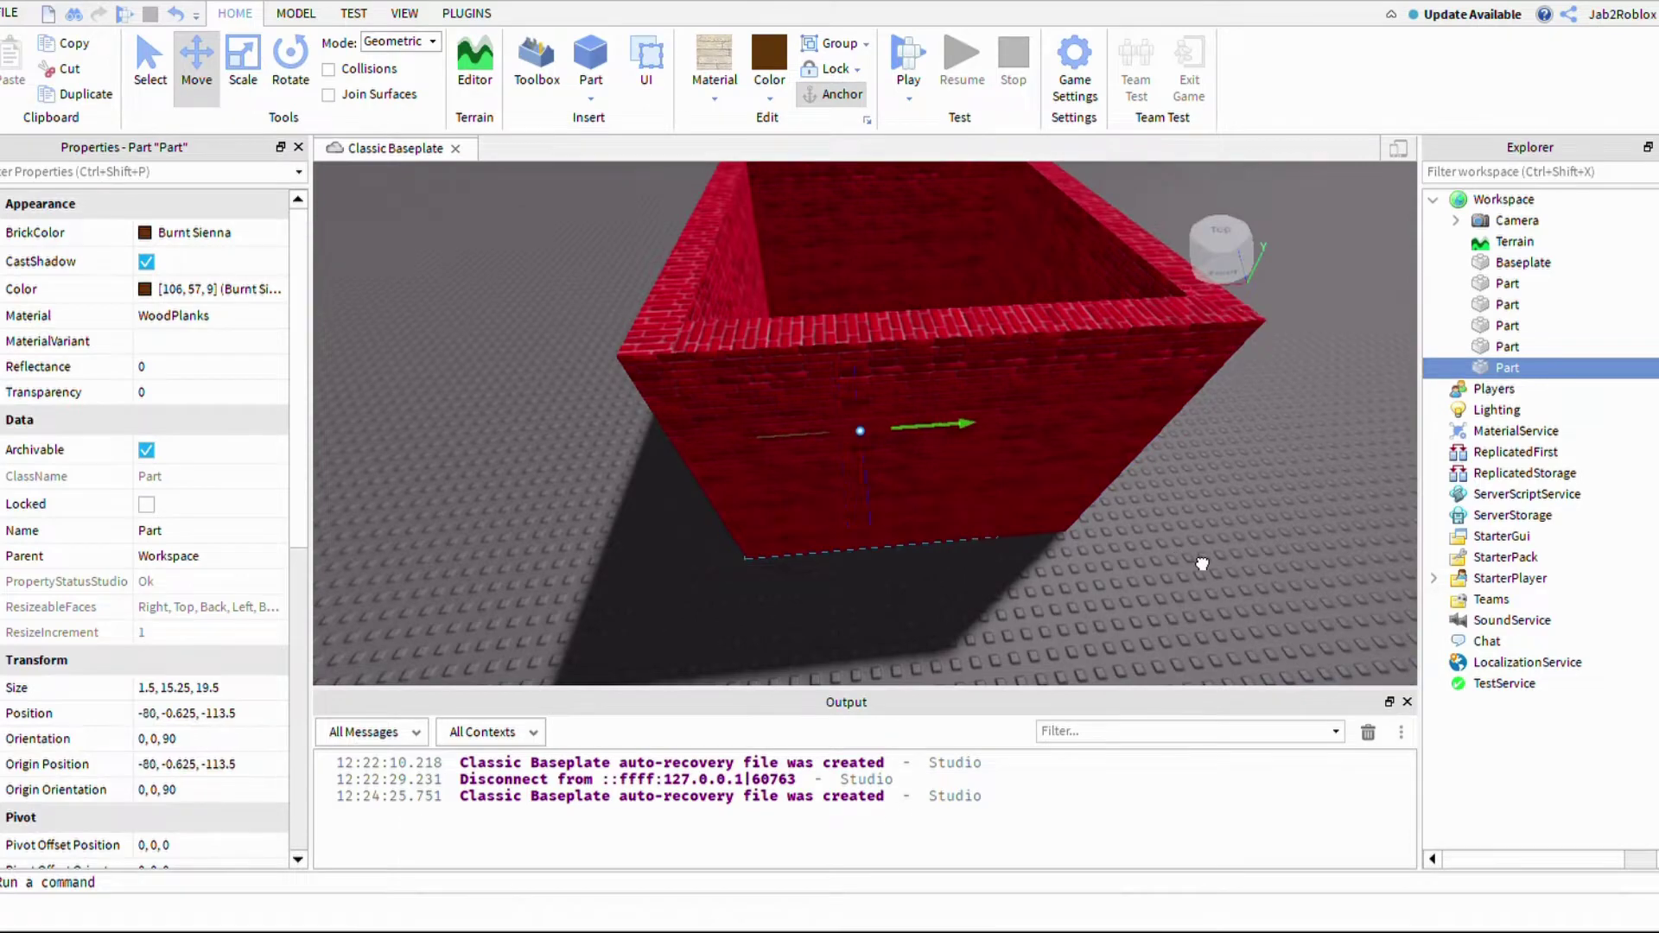
{"action": "key", "text": "w"}
{"action": "right_click_drag", "start_coordinate": [1233, 588], "coordinate": [1232, 588]}
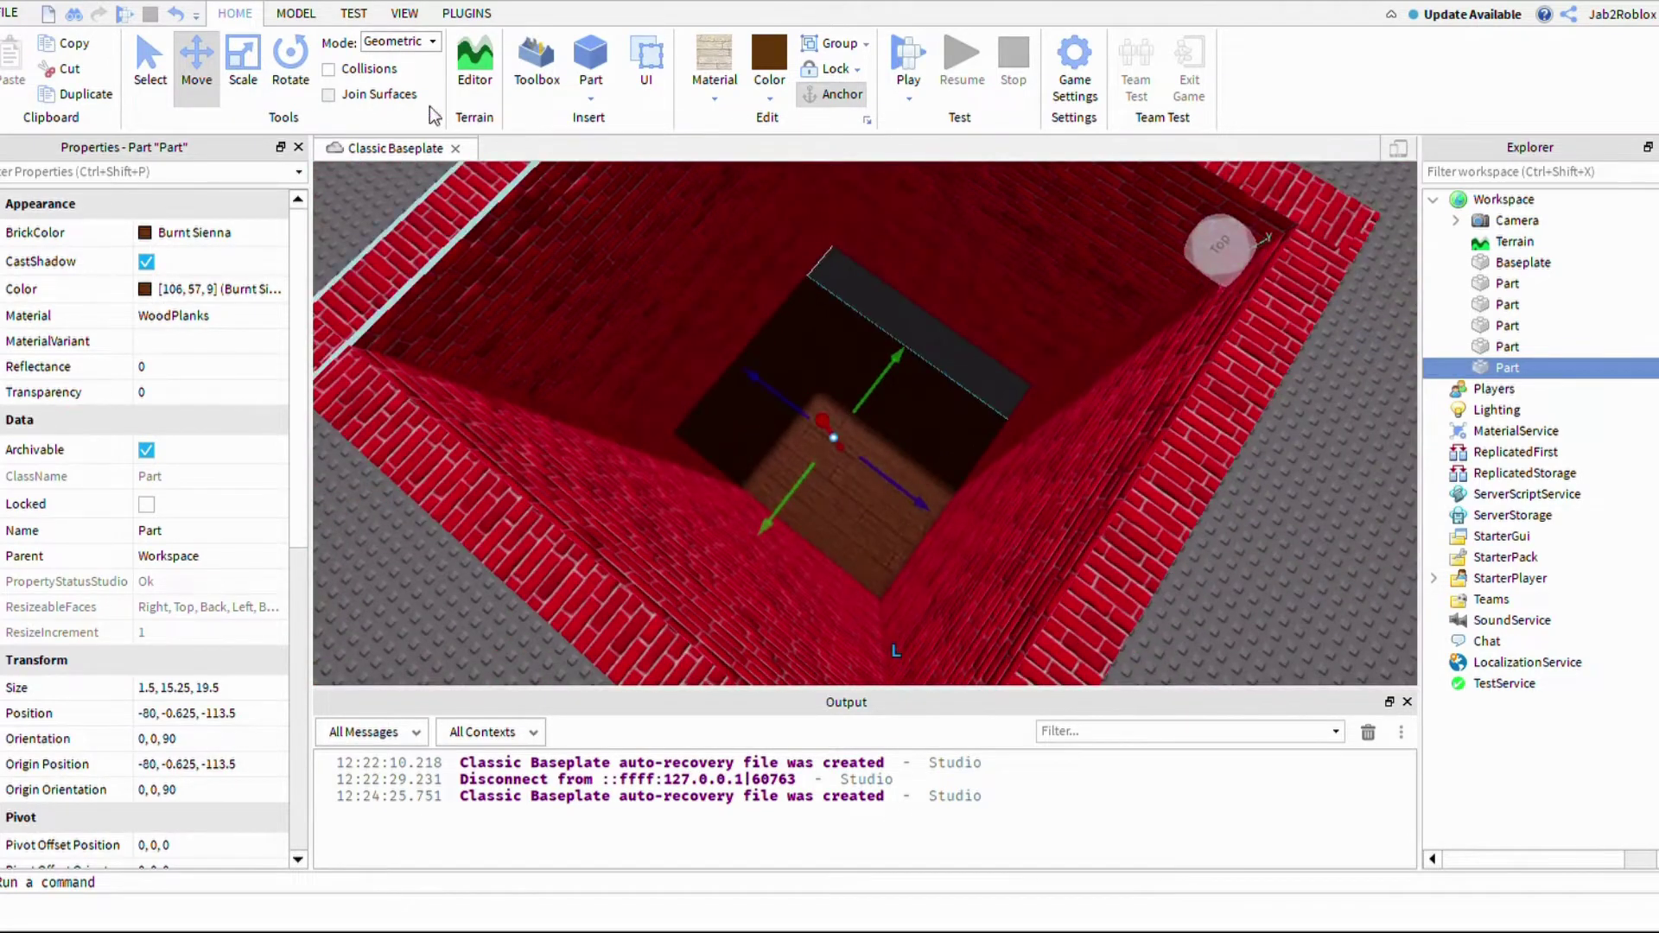
Step: Scale the wooden floor to a Y size of 18.5 studs so it covers the gap inside the room
{"action": "left_click", "coordinate": [298, 82]}
{"action": "left_click", "coordinate": [298, 82]}
{"action": "left_click", "coordinate": [243, 69]}
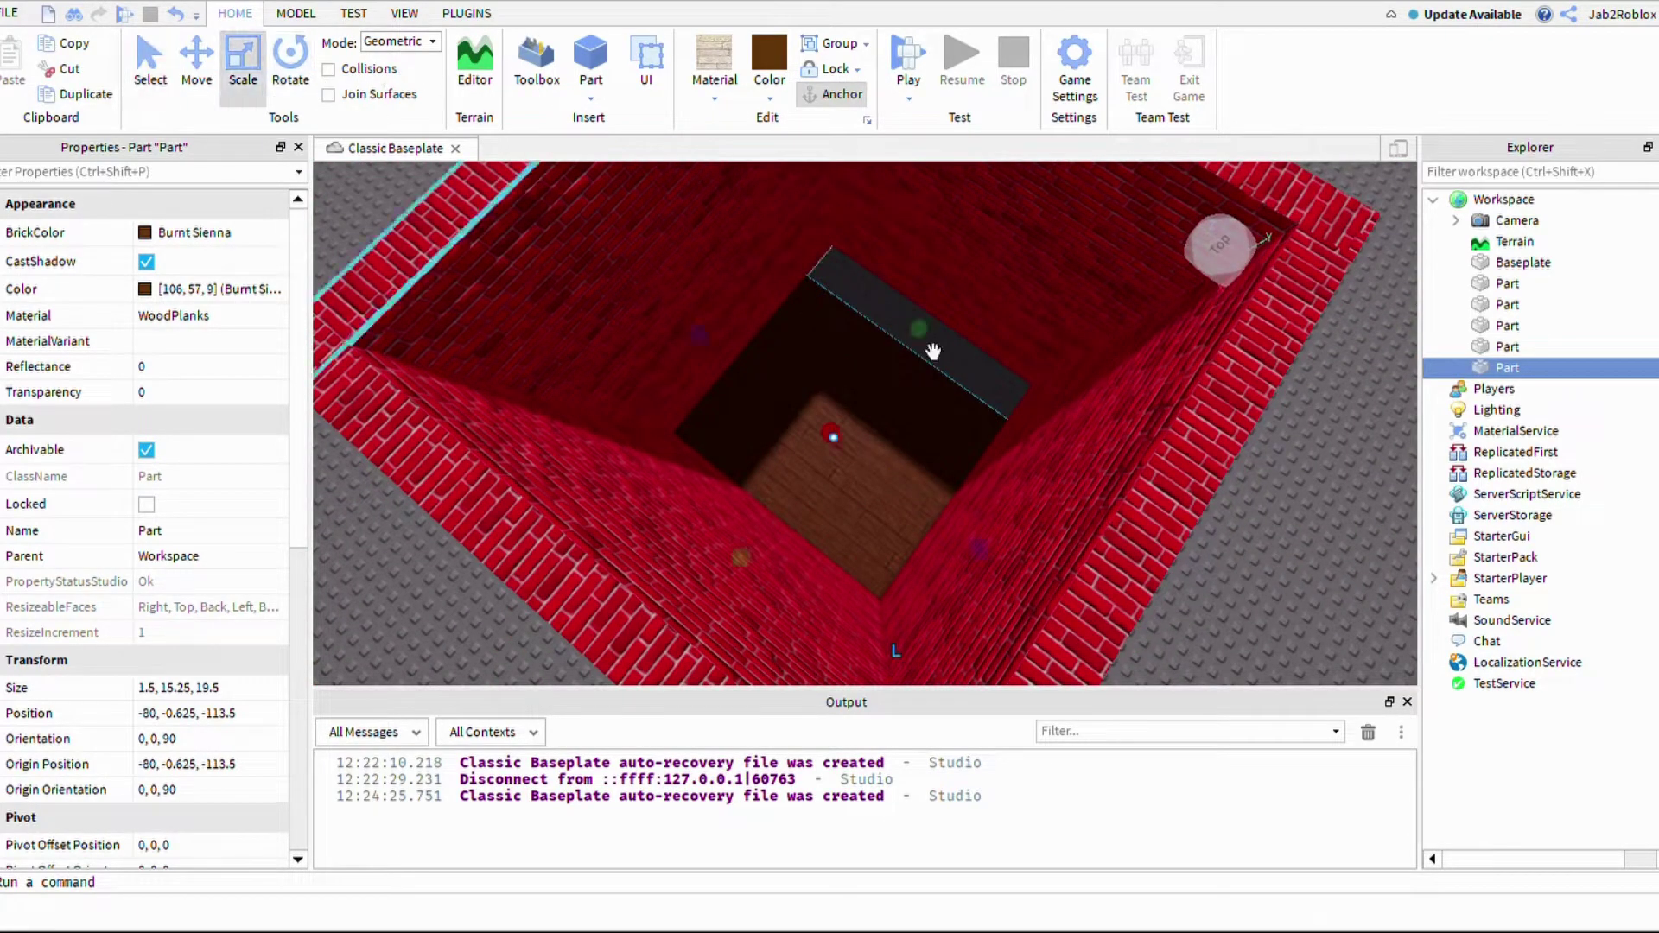
{"action": "left_click_drag", "start_coordinate": [923, 335], "coordinate": [1209, 386]}
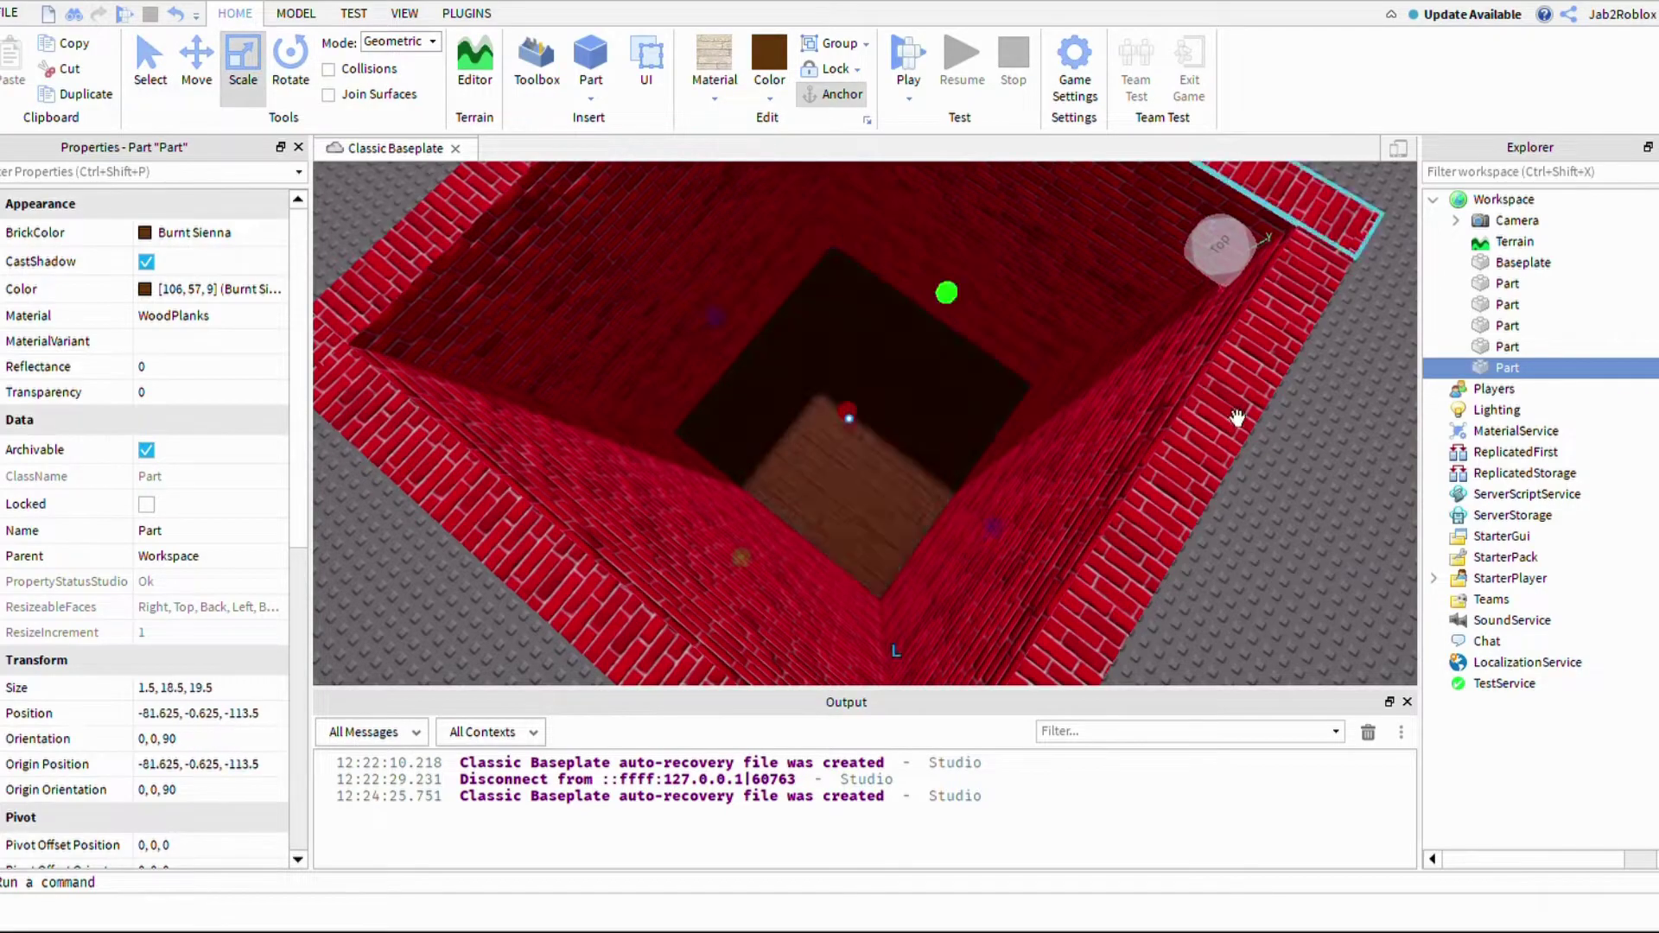
Step: Duplicate the full red brick wall at X position -73.25 in place
{"action": "key", "text": "w"}
{"action": "right_click_drag", "start_coordinate": [1239, 449], "coordinate": [1237, 451]}
{"action": "key", "text": "s"}
{"action": "right_click_drag", "start_coordinate": [1238, 450], "coordinate": [1202, 414]}
{"action": "key", "text": "w"}
{"action": "key", "text": "s"}
{"action": "left_click", "coordinate": [1151, 506]}
{"action": "left_click", "coordinate": [847, 470]}
{"action": "key", "text": "w"}
{"action": "right_click_drag", "start_coordinate": [1121, 570], "coordinate": [1109, 518]}
{"action": "key", "text": "s"}
{"action": "key", "text": "f"}
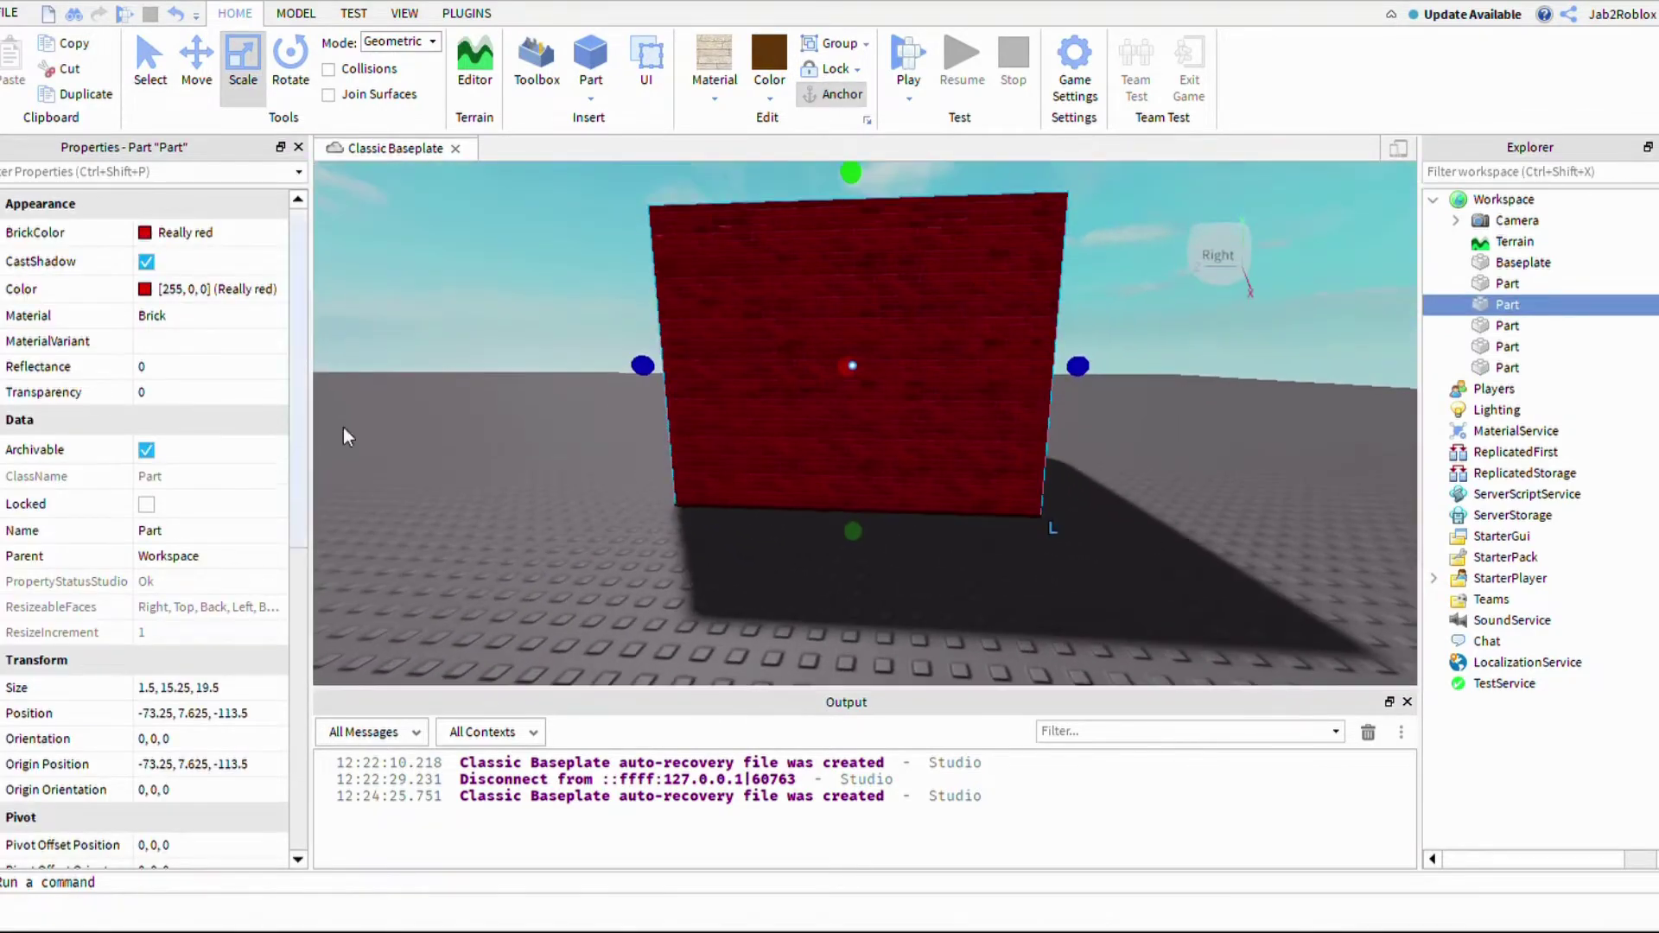
{"action": "key", "text": "ctrl+d"}
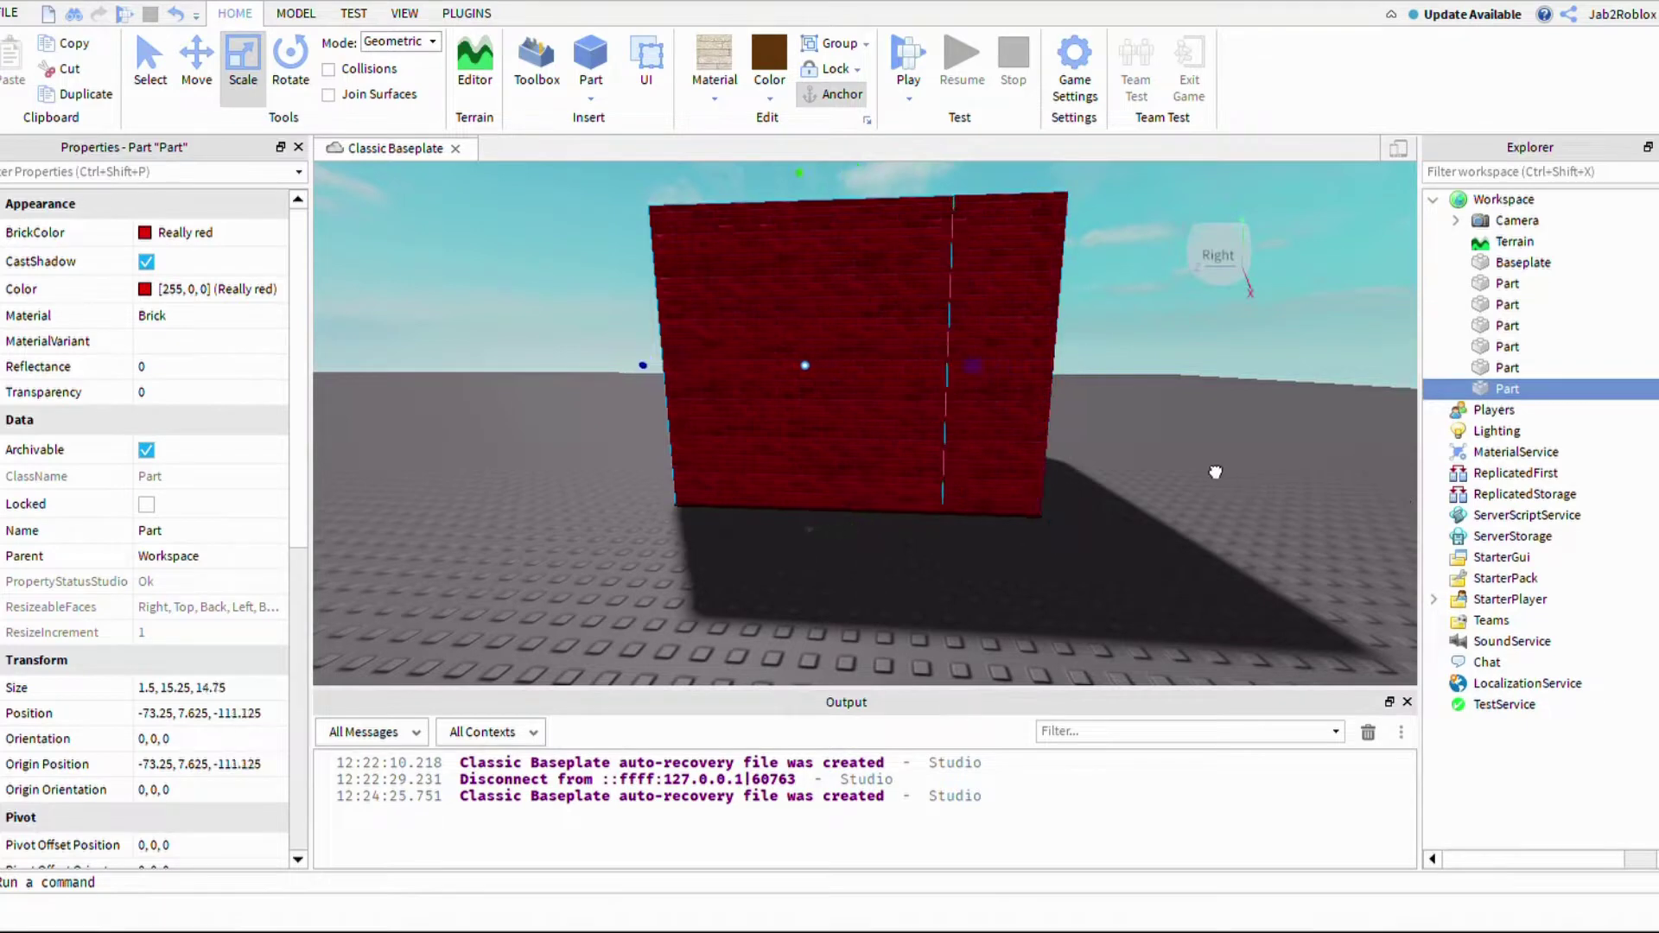
Step: Narrow the copied wall to 7.5 studs and shorten the original from the opposite side, leaving a doorway gap between them
{"action": "left_click", "coordinate": [1055, 472]}
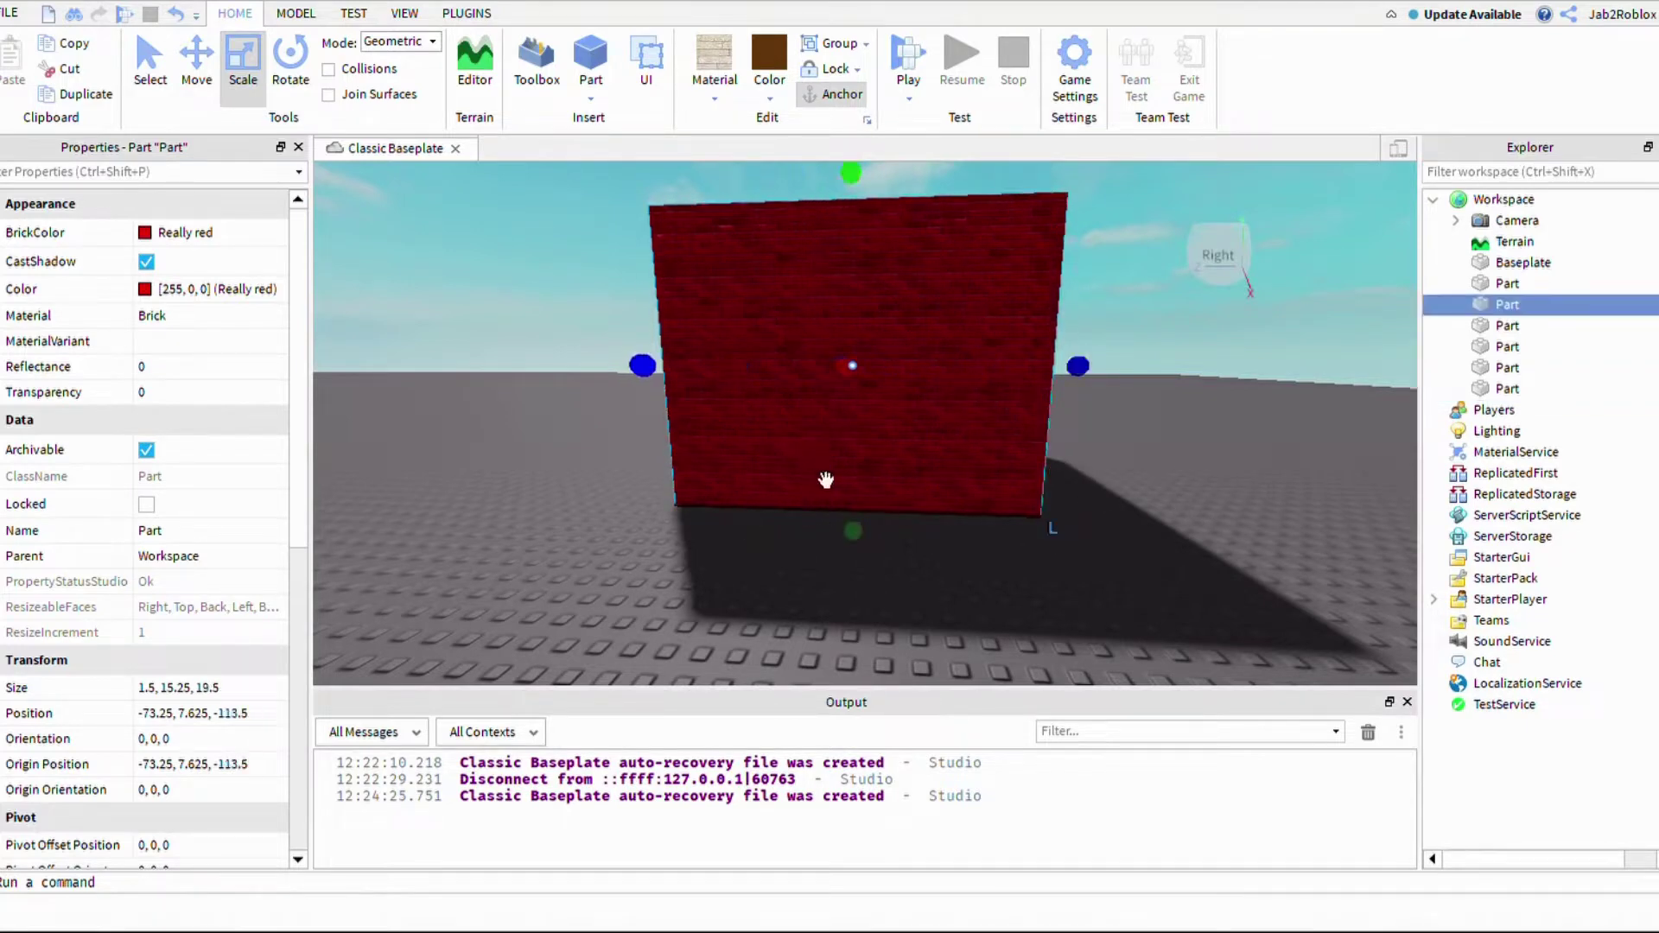
{"action": "left_click_drag", "start_coordinate": [826, 479], "coordinate": [1127, 502]}
{"action": "left_click", "coordinate": [1040, 515]}
{"action": "left_click", "coordinate": [1188, 524]}
{"action": "left_click", "coordinate": [1004, 472]}
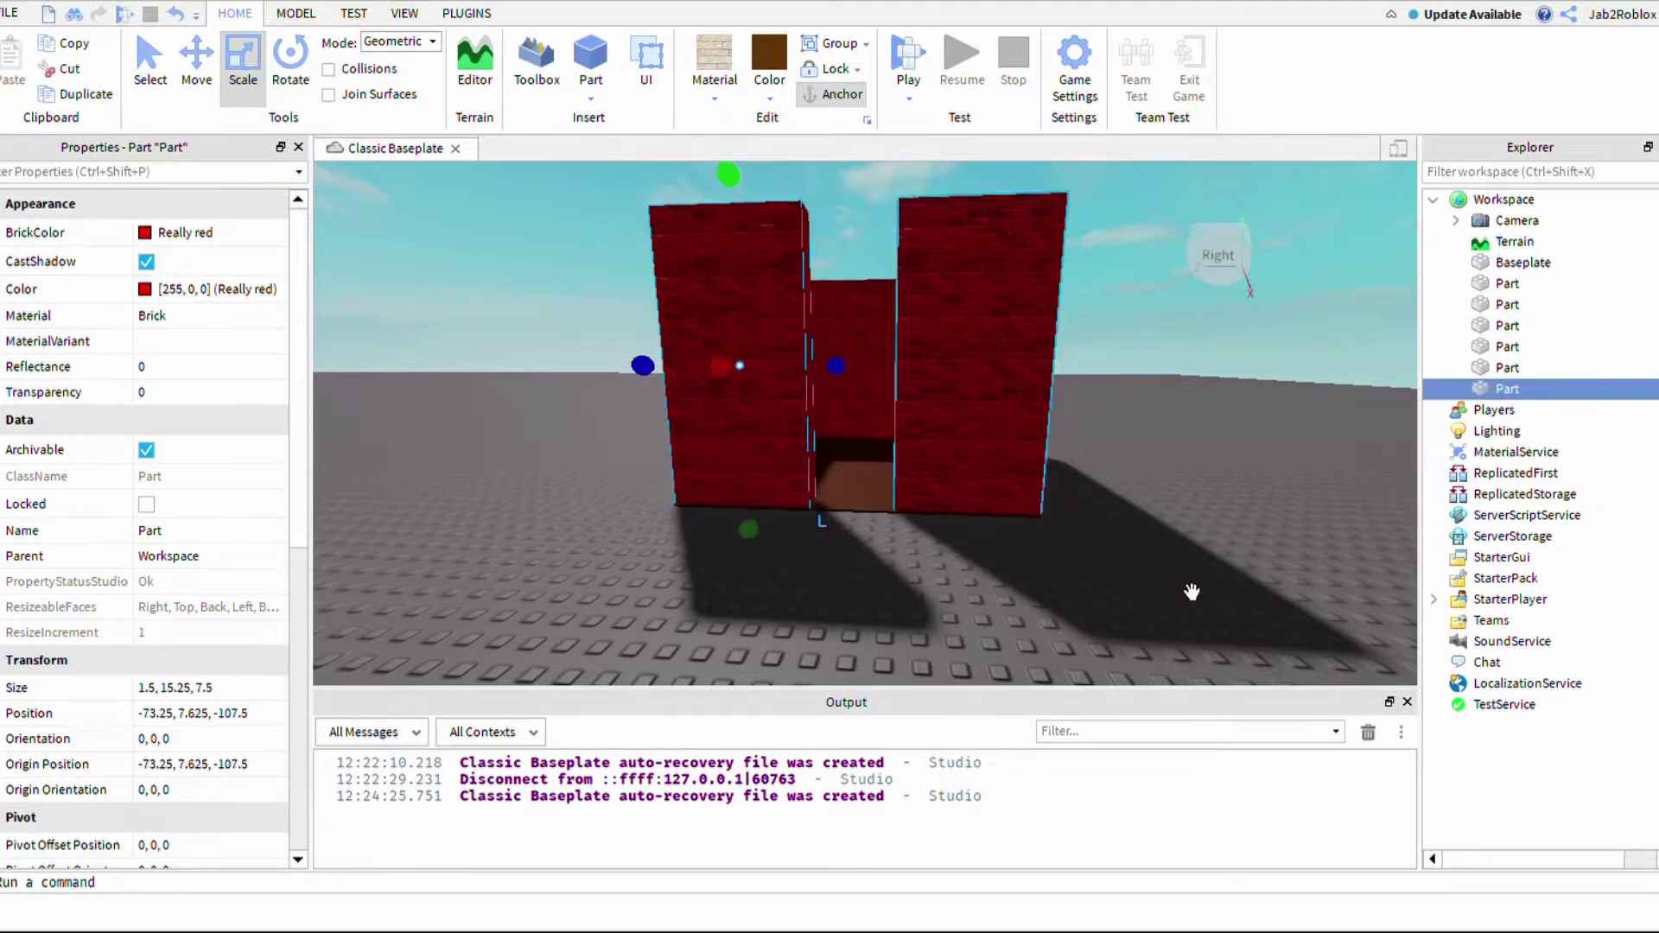
Step: Duplicate the 7.5-stud wall piece and scale the copy to 1.5 × 5.5 × 4.5 studs to fill the space above the doorway
{"action": "key", "text": "f"}
{"action": "left_click", "coordinate": [75, 93]}
{"action": "right_click_drag", "start_coordinate": [1056, 616], "coordinate": [1111, 807]}
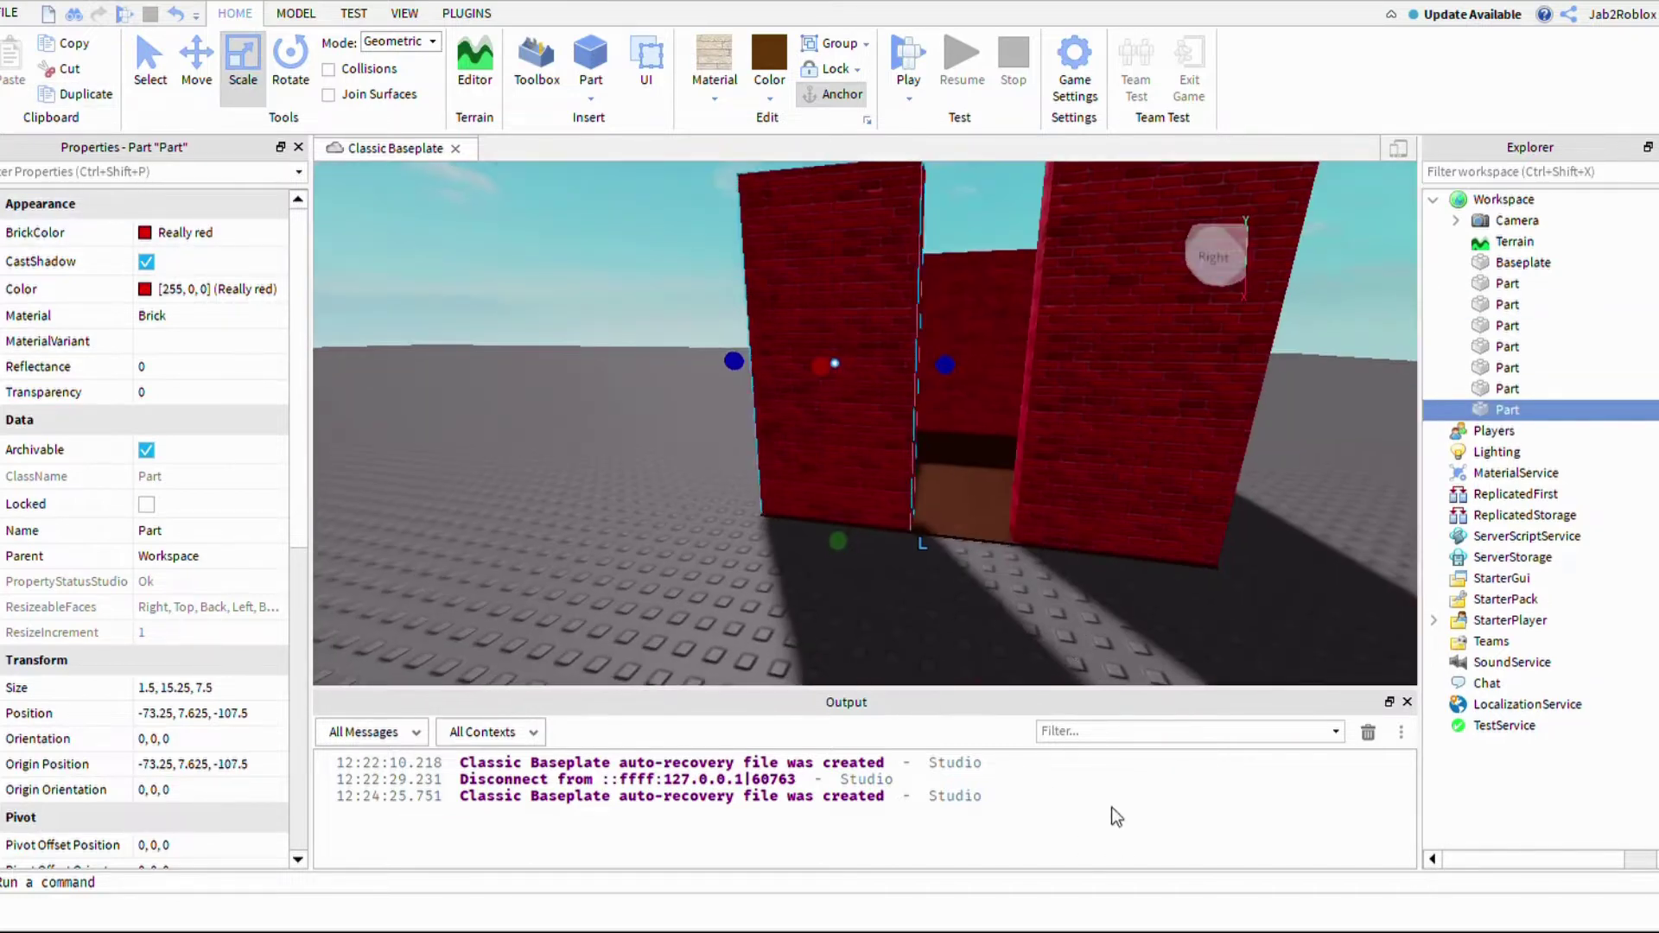
{"action": "left_click_drag", "start_coordinate": [1050, 494], "coordinate": [1052, 452]}
{"action": "right_click_drag", "start_coordinate": [1104, 481], "coordinate": [1048, 407]}
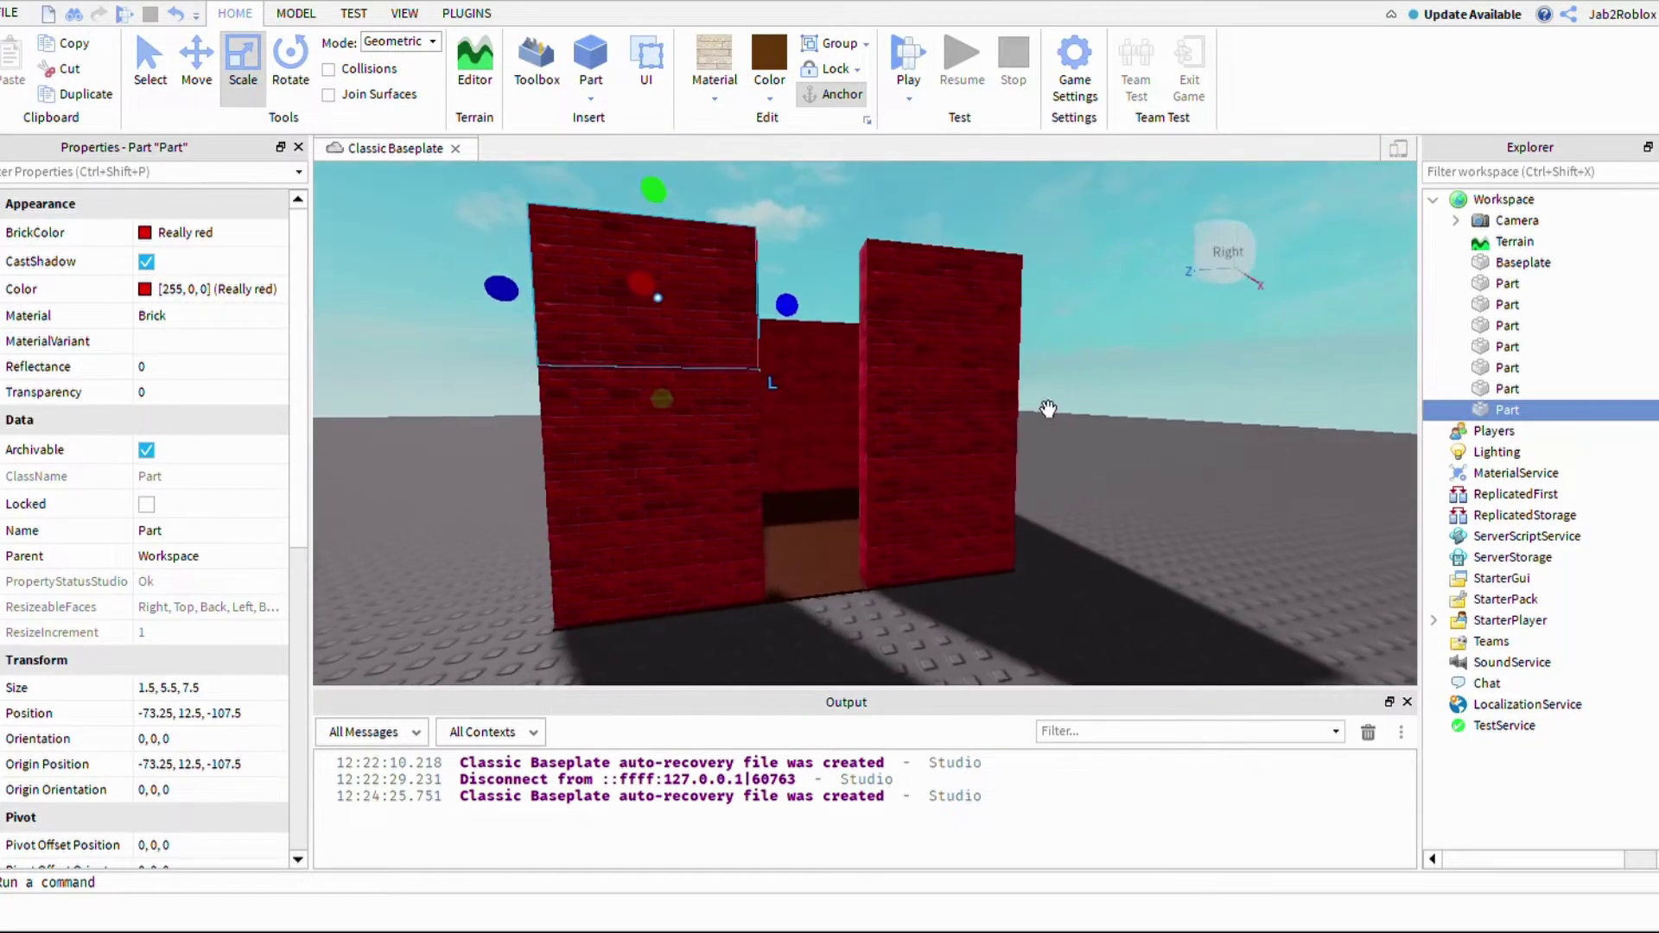
{"action": "left_click_drag", "start_coordinate": [1006, 401], "coordinate": [922, 420]}
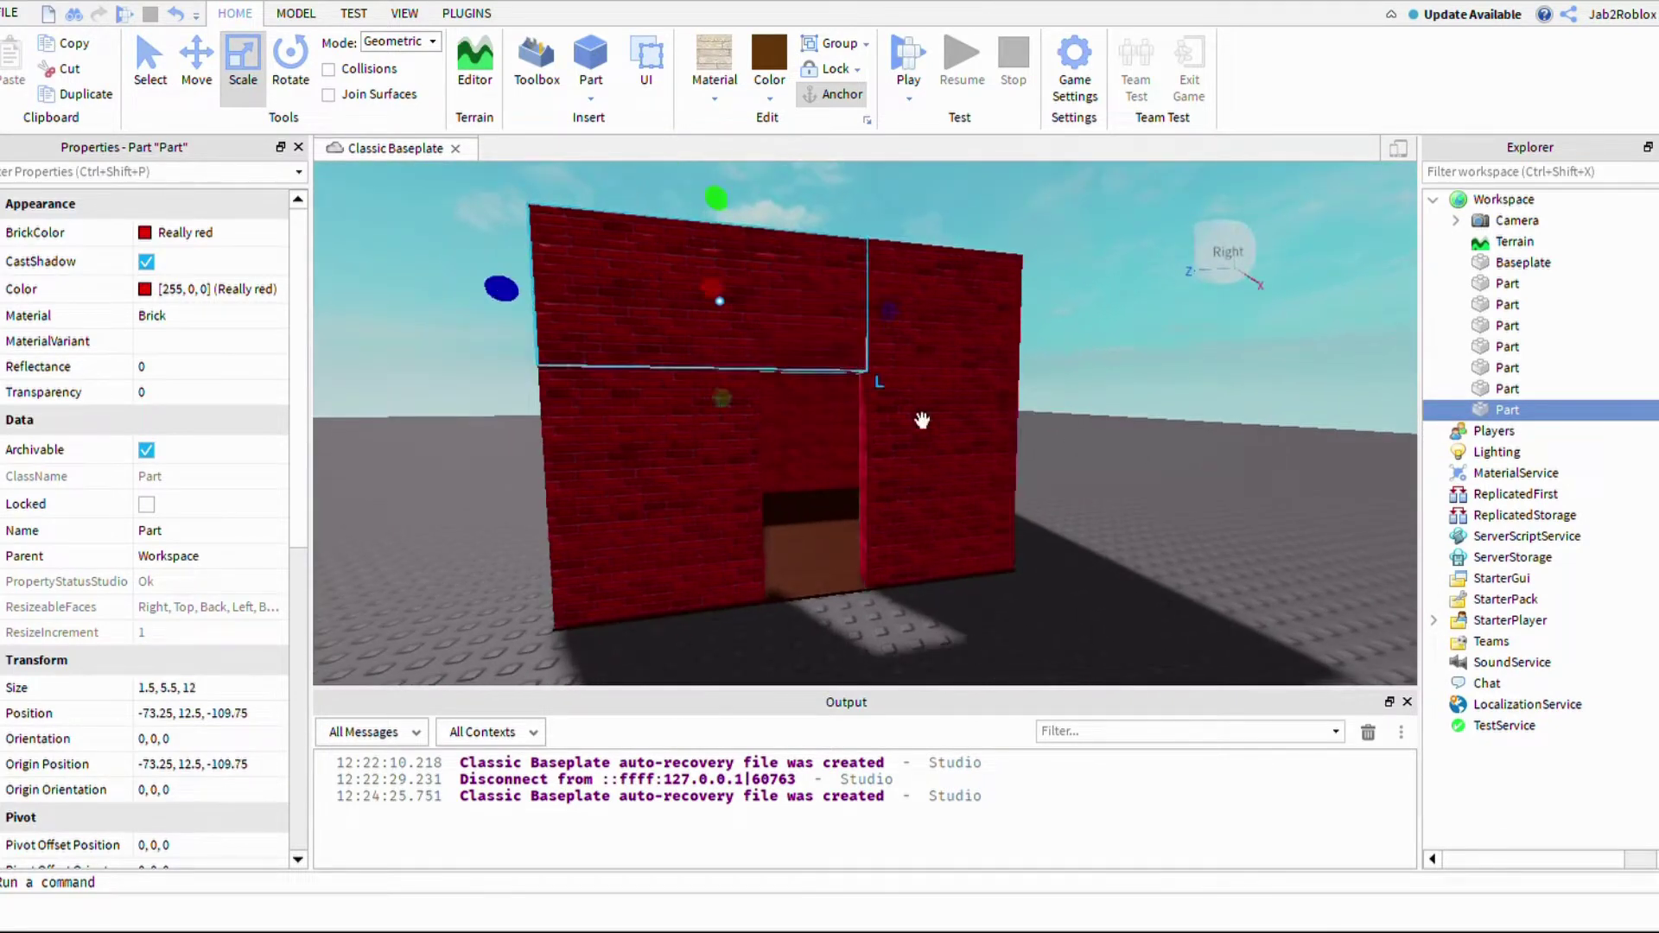
{"action": "left_click_drag", "start_coordinate": [682, 403], "coordinate": [937, 418]}
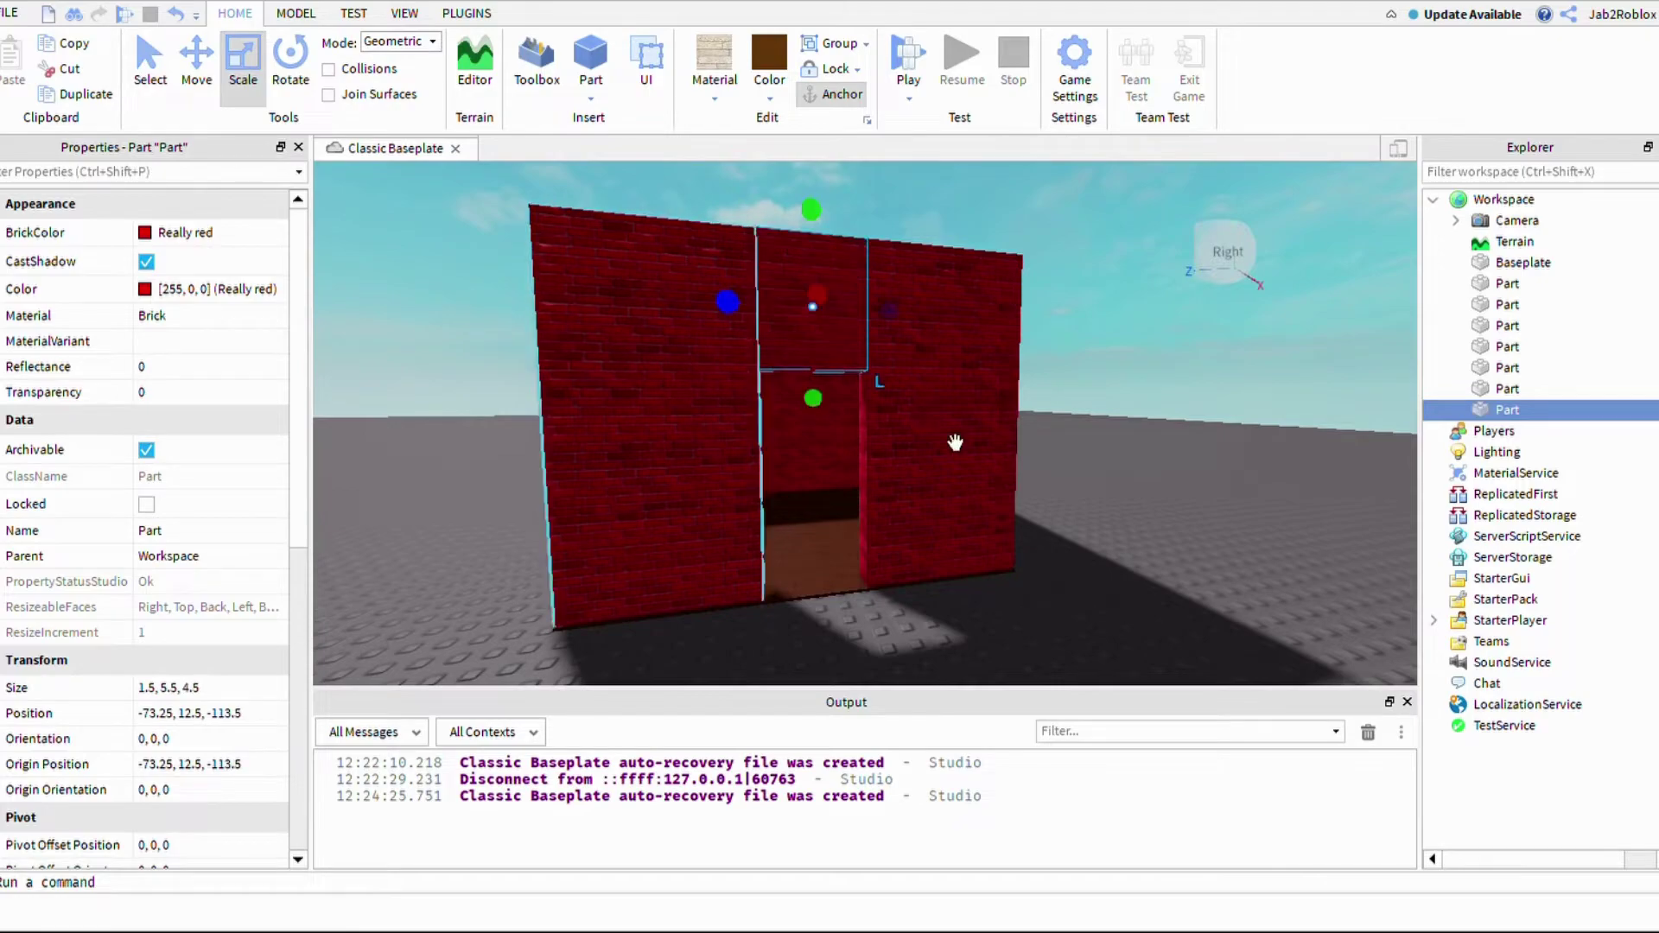
Step: Undo the doorway pieces and wall resizing back to the full-size duplicated wall
{"action": "key", "text": "w"}
{"action": "right_click_drag", "start_coordinate": [1163, 489], "coordinate": [1185, 485]}
{"action": "key", "text": "s"}
{"action": "key", "text": "ctrl+z"}
{"action": "key", "text": "ctrl+z"}
{"action": "key", "text": "ctrl+z"}
{"action": "key", "text": "ctrl+z"}
{"action": "key", "text": "ctrl+z"}
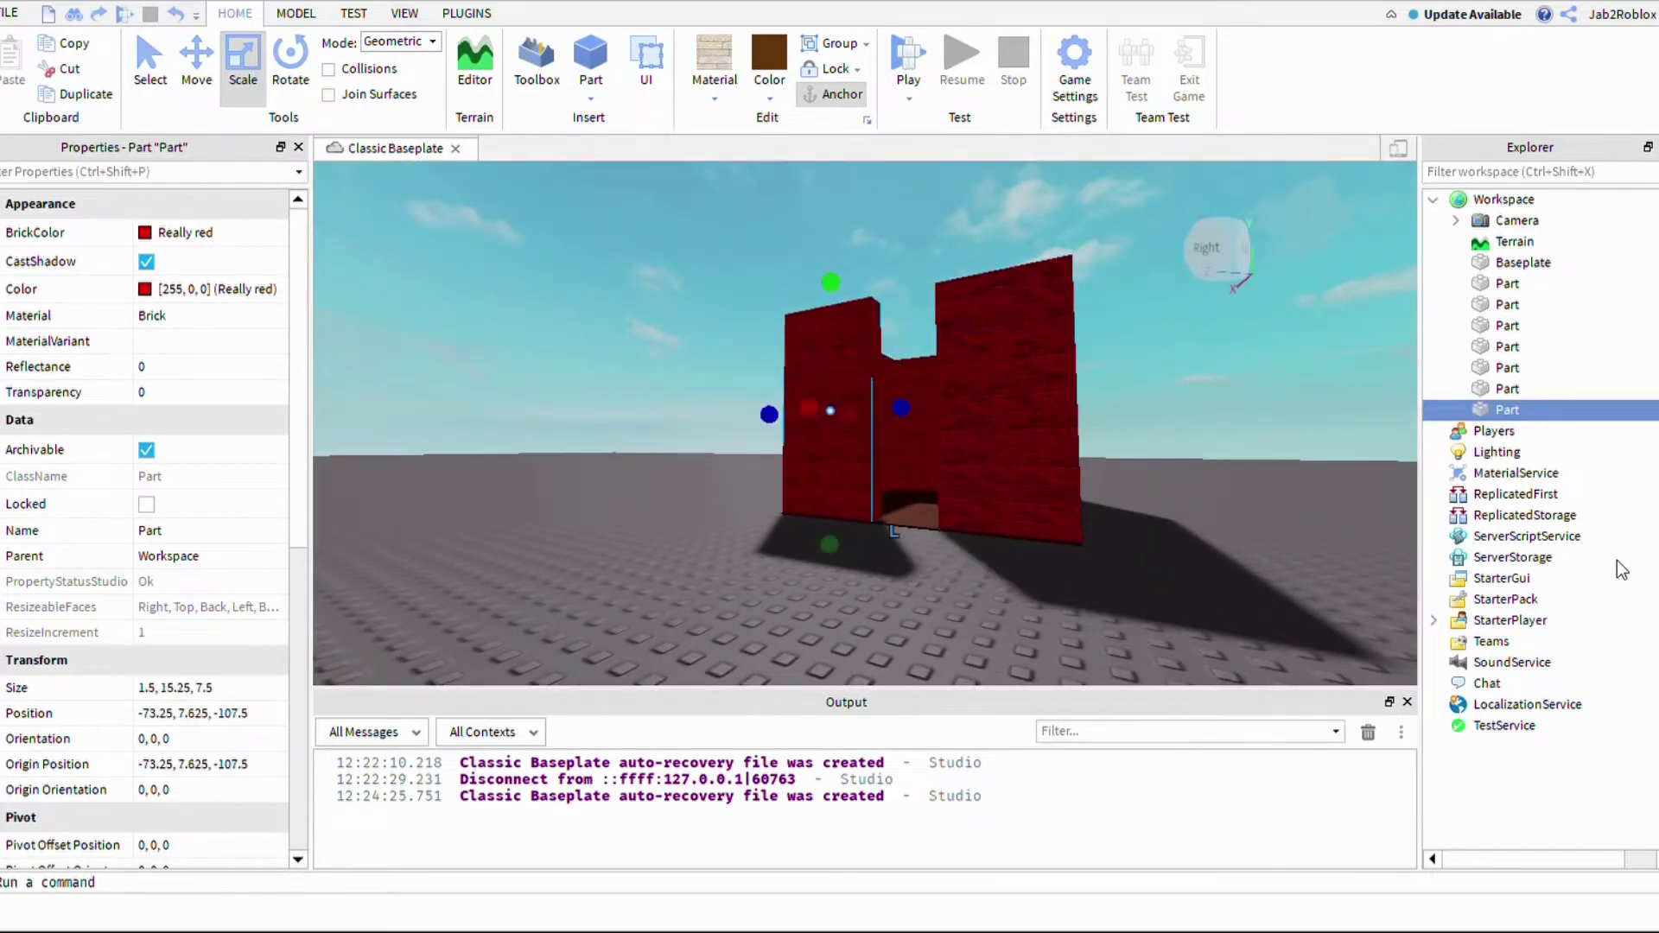
{"action": "key", "text": "ctrl+z"}
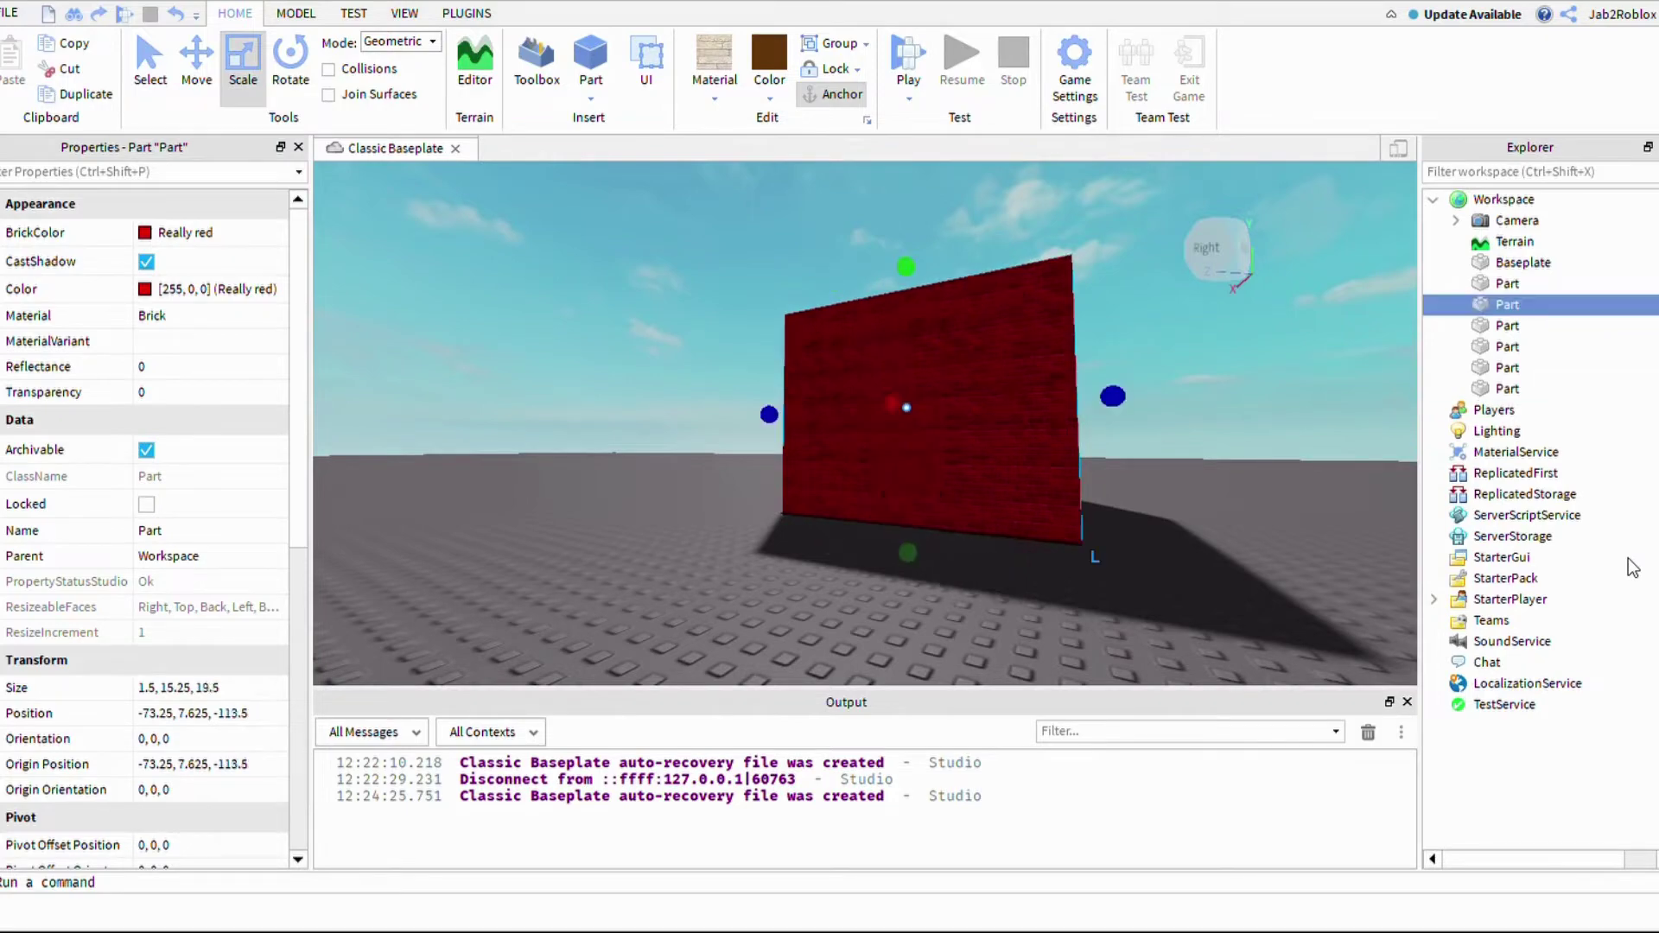
{"action": "key", "text": "w"}
{"action": "mouse_move", "coordinate": [1507, 537]}
{"action": "right_mouse_down"}
{"action": "mouse_move", "coordinate": [1562, 562]}
{"action": "mouse_move", "coordinate": [1534, 537]}
{"action": "right_mouse_up"}
{"action": "key", "text": "s"}
{"action": "key", "text": "ctrl+z"}
{"action": "key", "text": "w"}
{"action": "key", "text": "s"}
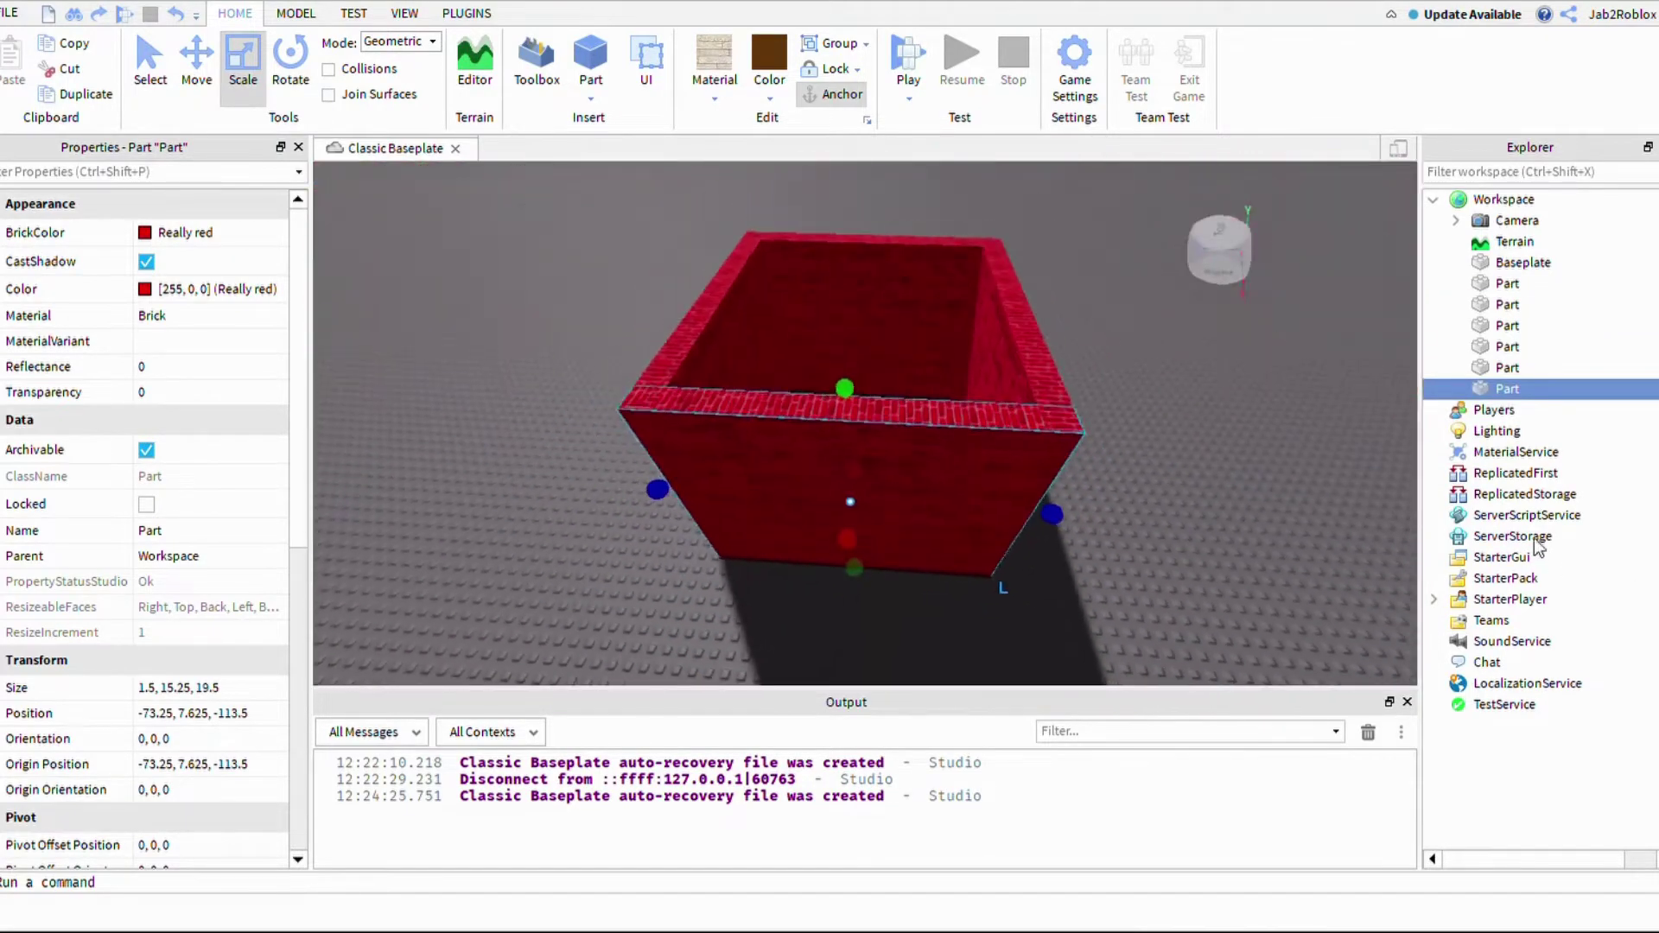
Step: Duplicate the full-size front wall again and color the new copy Burnt Sienna
{"action": "right_click_drag", "start_coordinate": [1606, 594], "coordinate": [1397, 562]}
{"action": "key", "text": "w"}
{"action": "key", "text": "s"}
{"action": "left_click", "coordinate": [69, 99]}
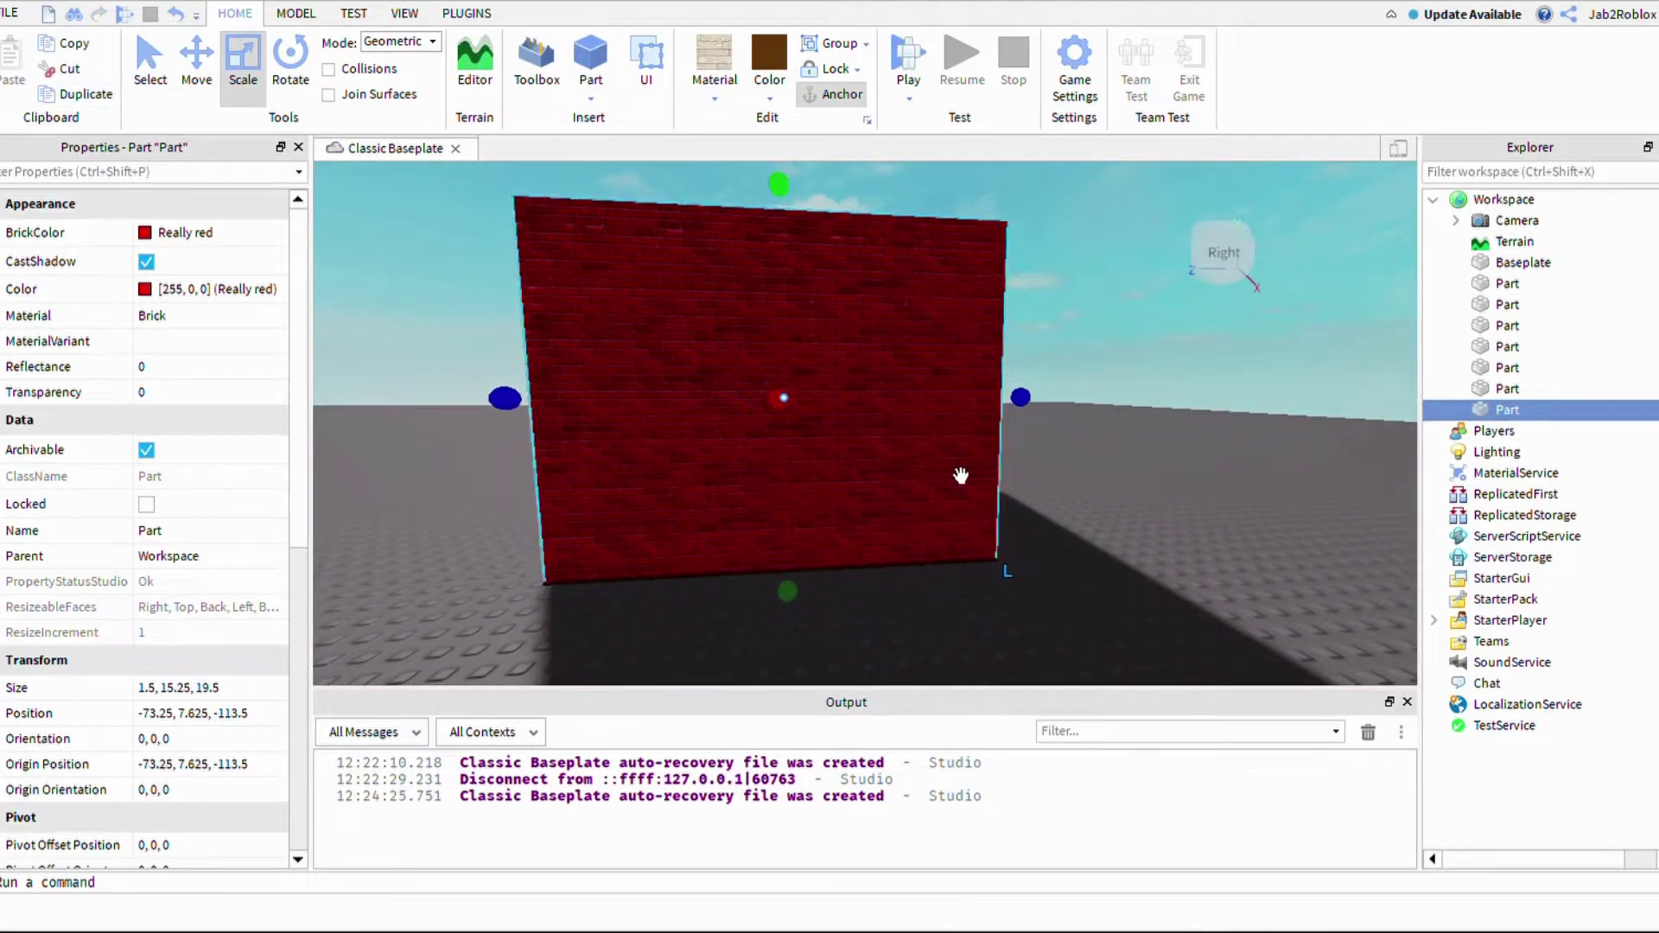
{"action": "right_click_drag", "start_coordinate": [959, 474], "coordinate": [993, 226]}
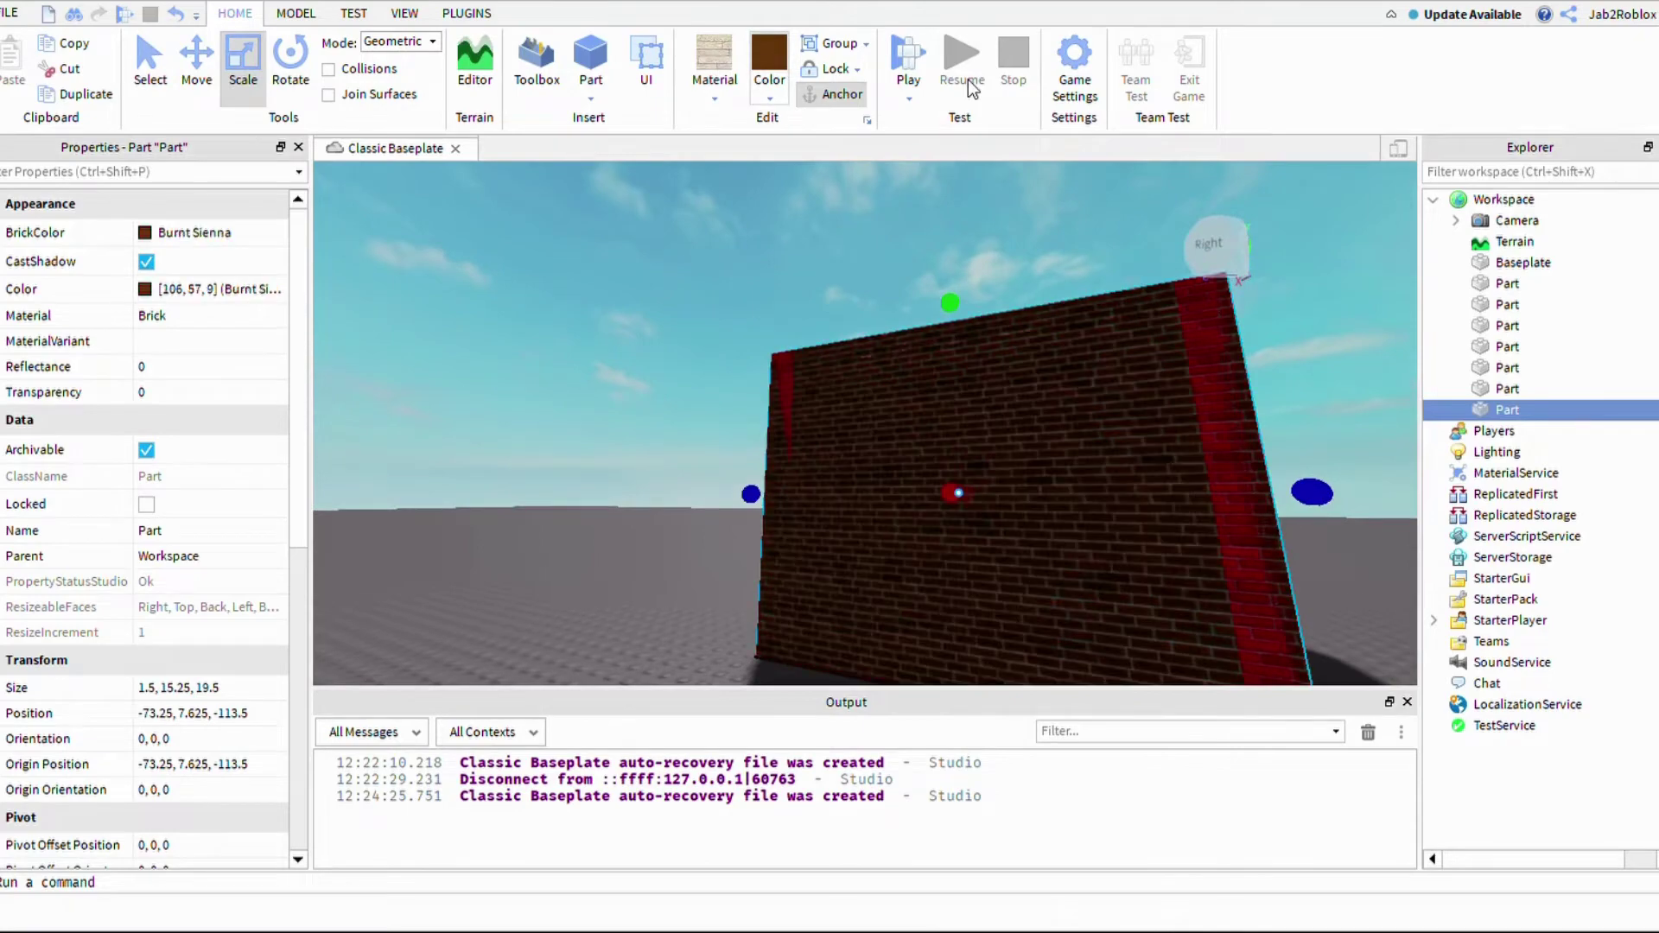
Step: Scale the Burnt Sienna copy to a 6.75-stud width near the wall's middle and a 2.75-stud thickness extending into the room
{"action": "key", "text": "w"}
{"action": "right_click_drag", "start_coordinate": [961, 415], "coordinate": [1168, 568]}
{"action": "key", "text": "e"}
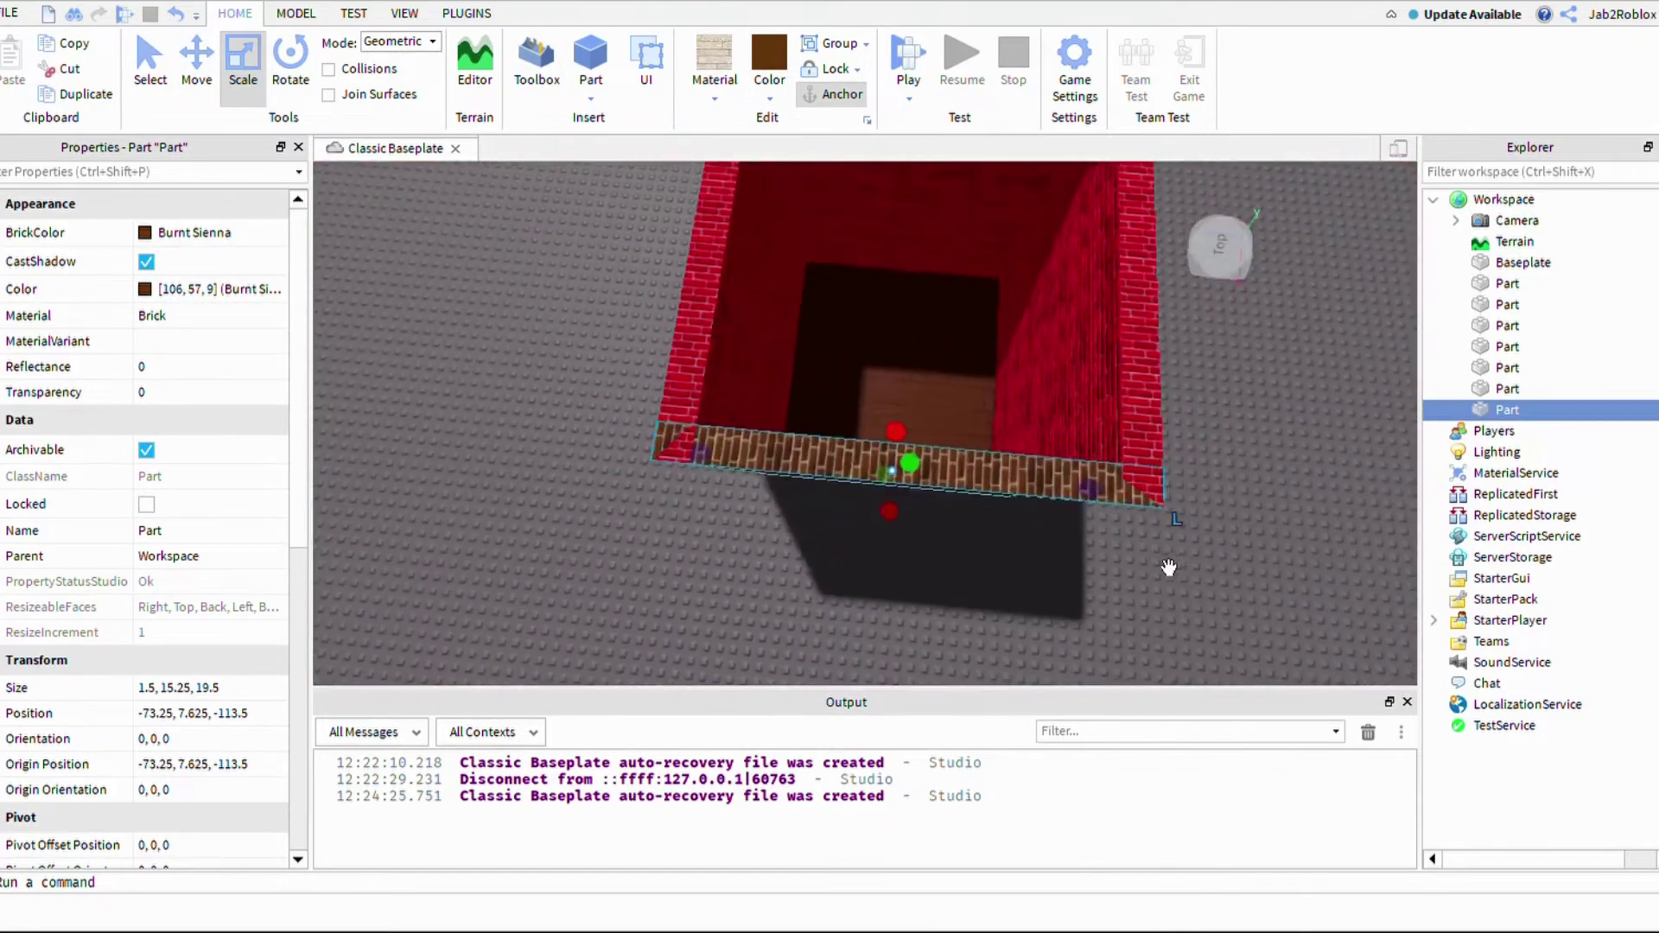
{"action": "left_click_drag", "start_coordinate": [889, 589], "coordinate": [993, 594]}
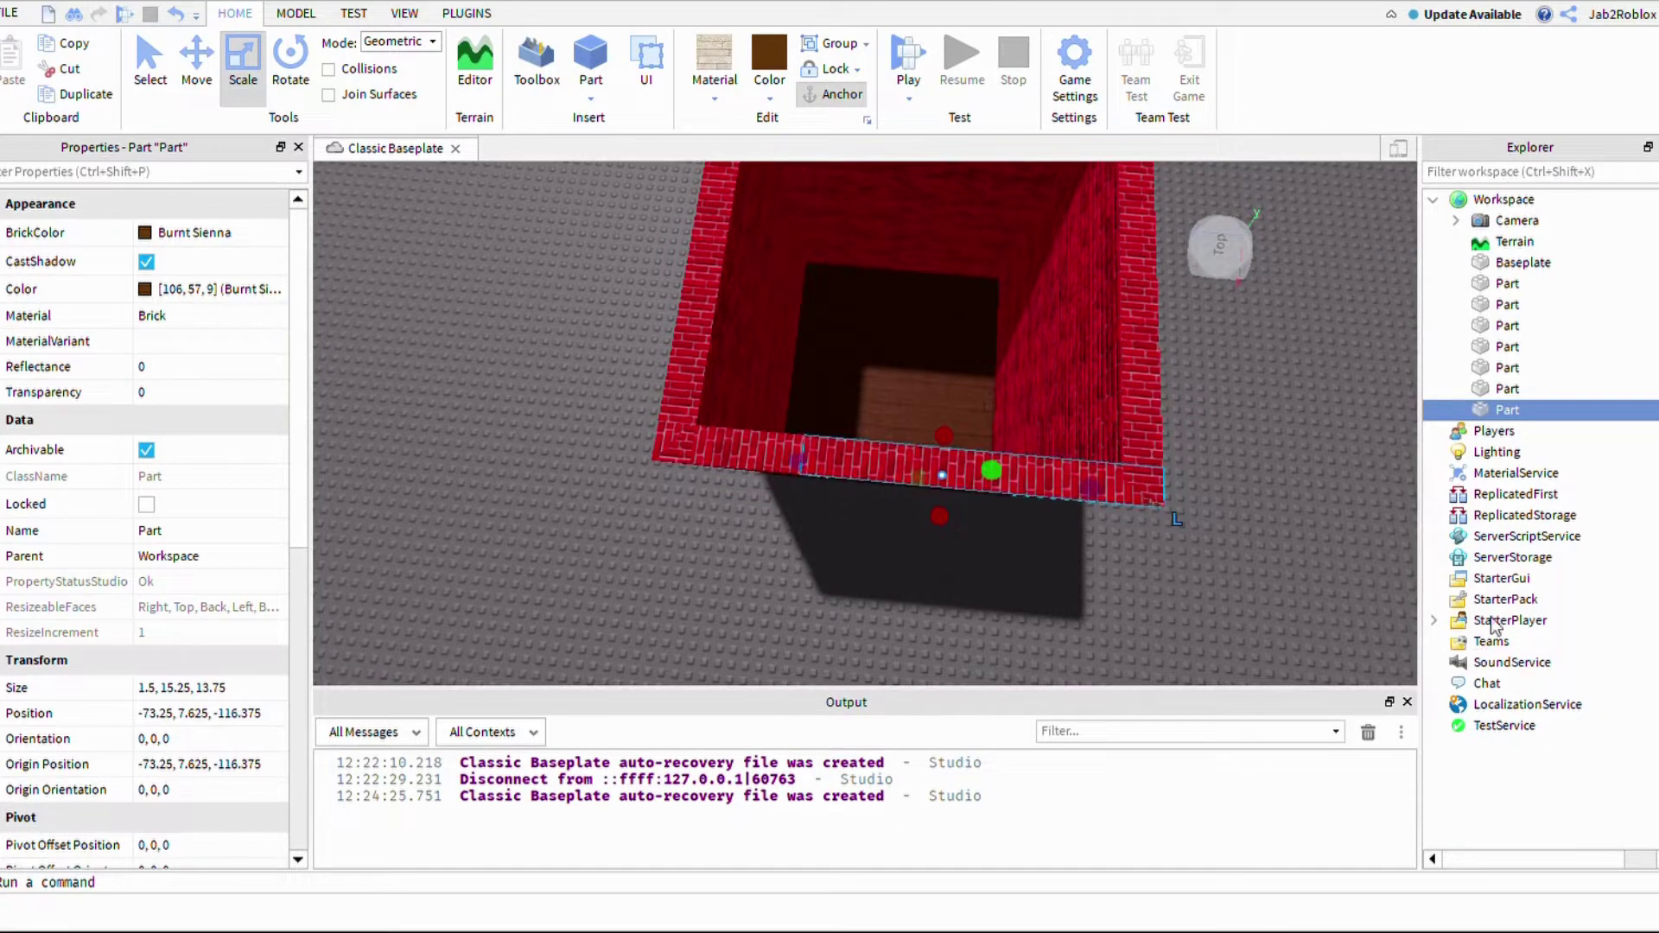
{"action": "left_click_drag", "start_coordinate": [1413, 648], "coordinate": [1121, 530]}
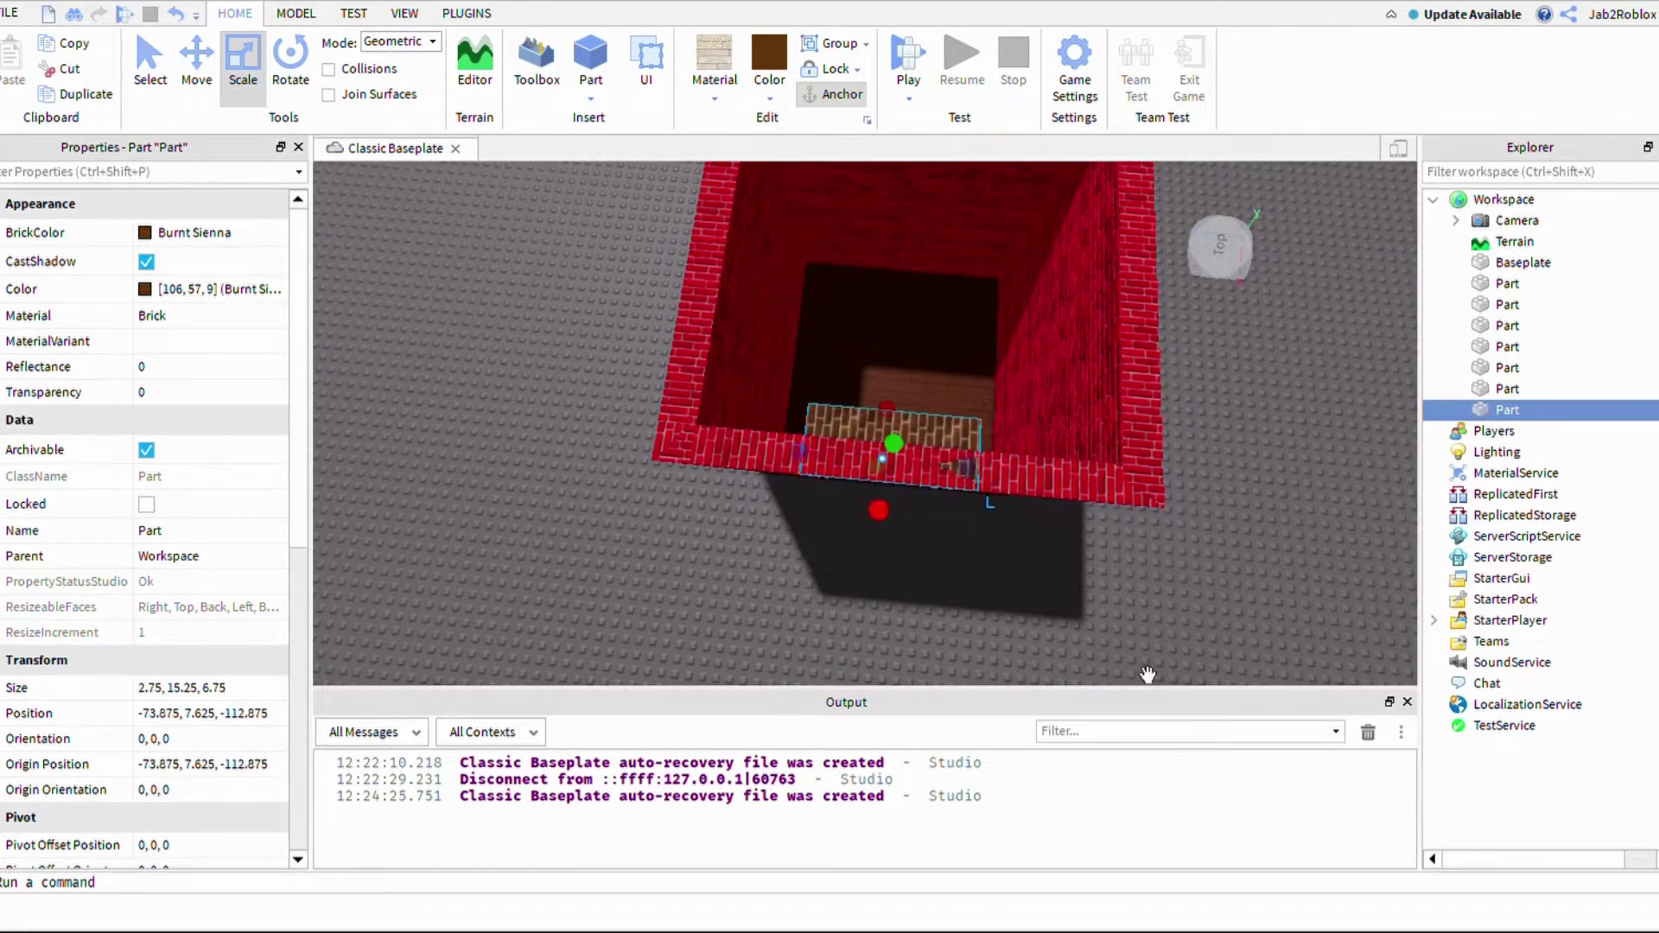
Step: Scale the Burnt Sienna block to 4.25 × 9.5 × 6.75 studs and shift it along the front wall to Z -113.625
{"action": "left_click_drag", "start_coordinate": [1147, 674], "coordinate": [1116, 687]}
{"action": "right_click_drag", "start_coordinate": [1165, 718], "coordinate": [1028, 297]}
{"action": "scroll", "coordinate": [1164, 718], "scroll_direction": "down", "scroll_amount": 5}
{"action": "scroll", "coordinate": [1028, 297], "scroll_direction": "down", "scroll_amount": 2}
{"action": "left_click_drag", "start_coordinate": [1086, 385], "coordinate": [1064, 409]}
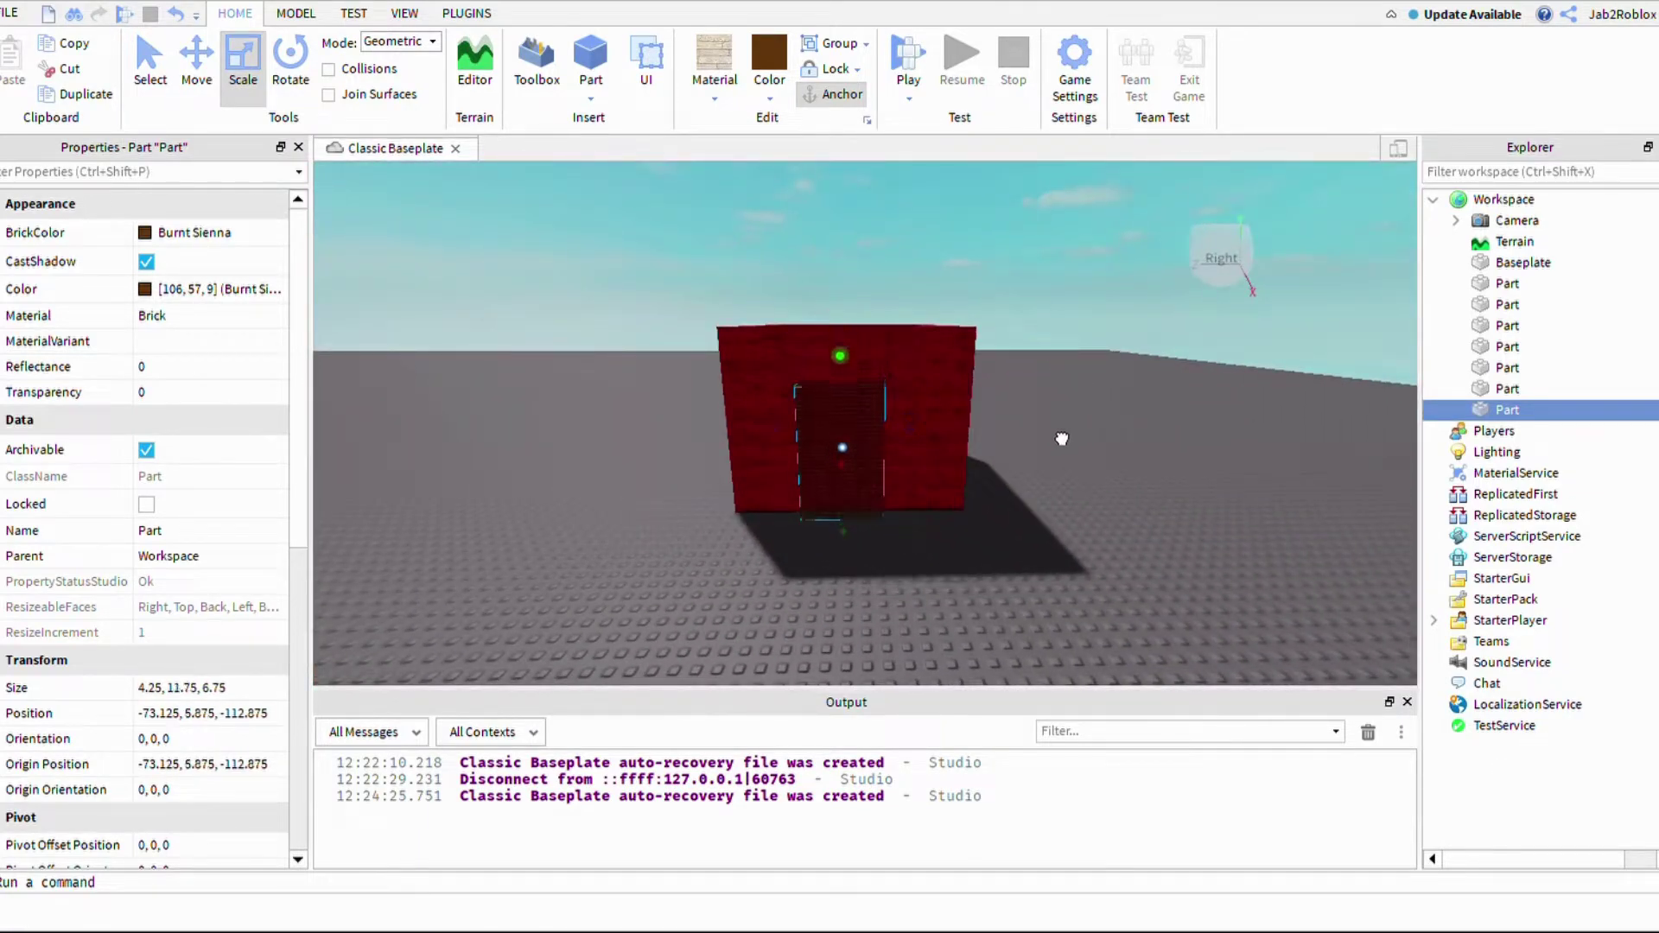
{"action": "right_click_drag", "start_coordinate": [1061, 466], "coordinate": [945, 520]}
{"action": "key", "text": "ctrl+2"}
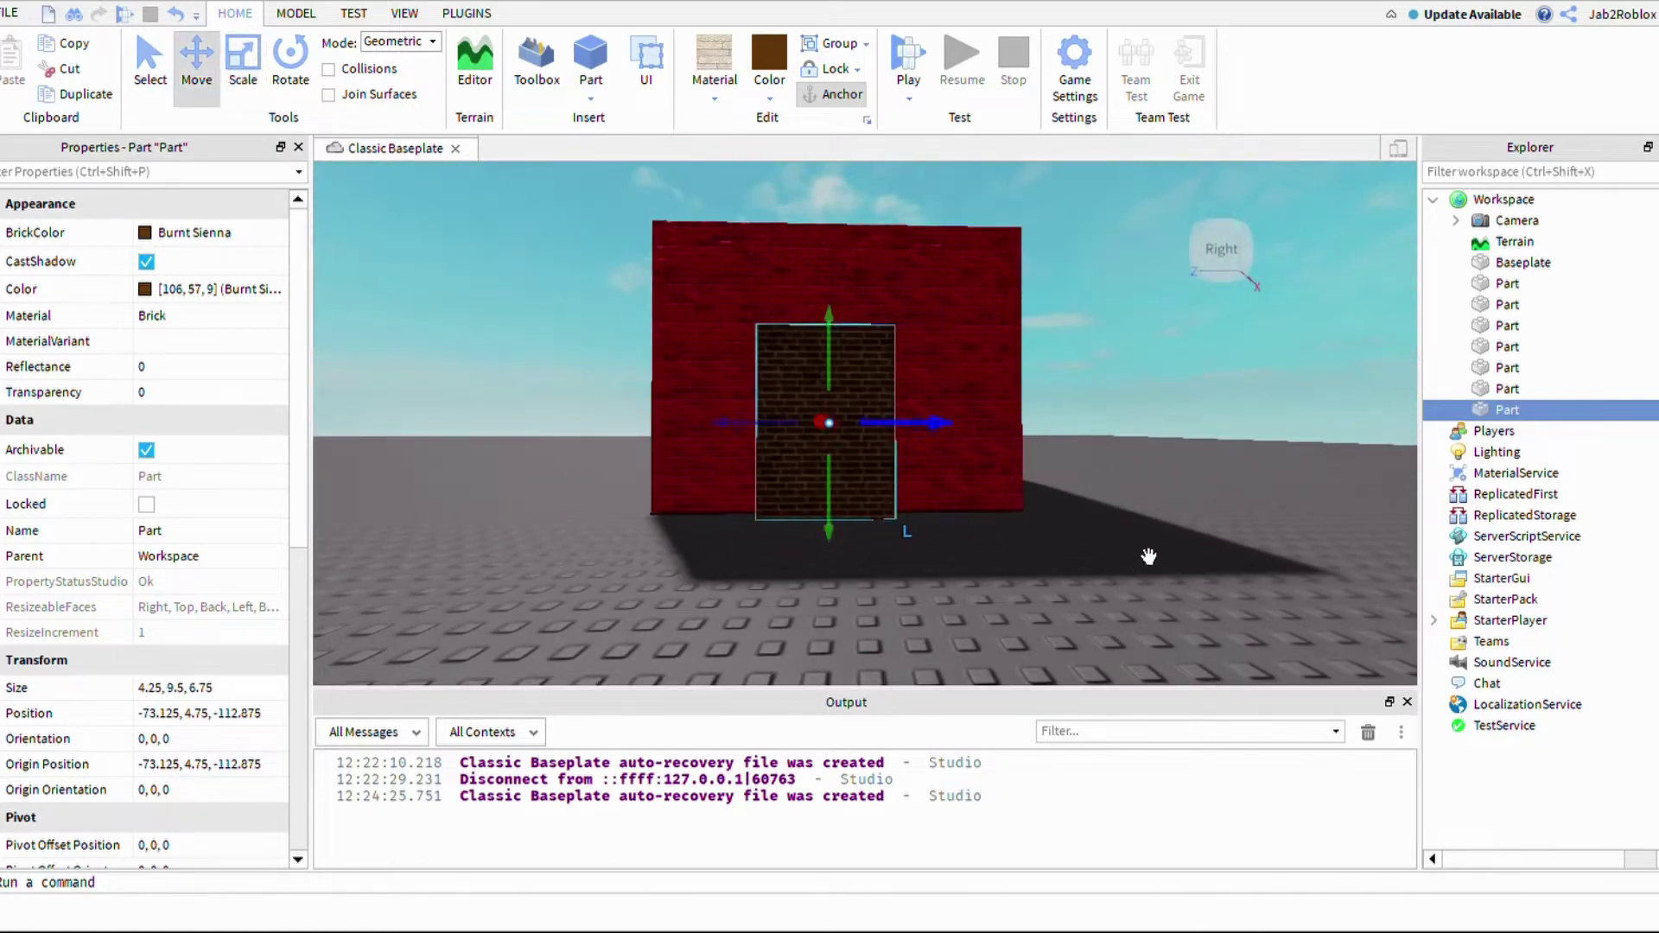
{"action": "right_click_drag", "start_coordinate": [1340, 443], "coordinate": [1133, 265]}
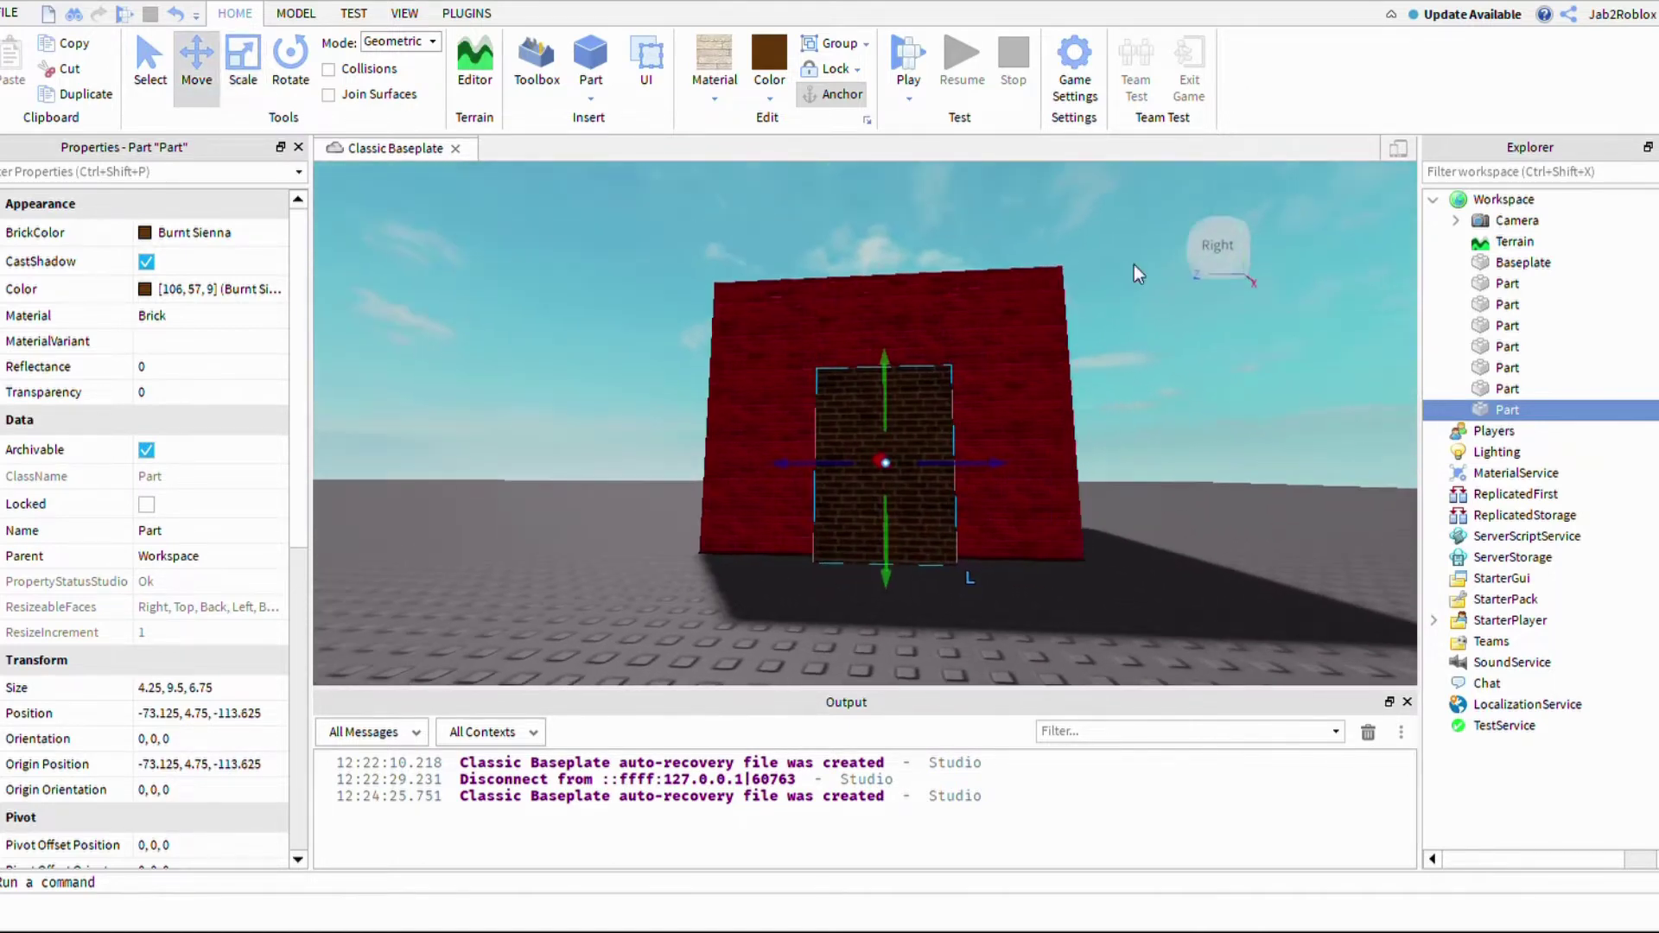
Step: Negate the Burnt Sienna block and union it with the front brick wall to cut a doorway
{"action": "left_click", "coordinate": [299, 13]}
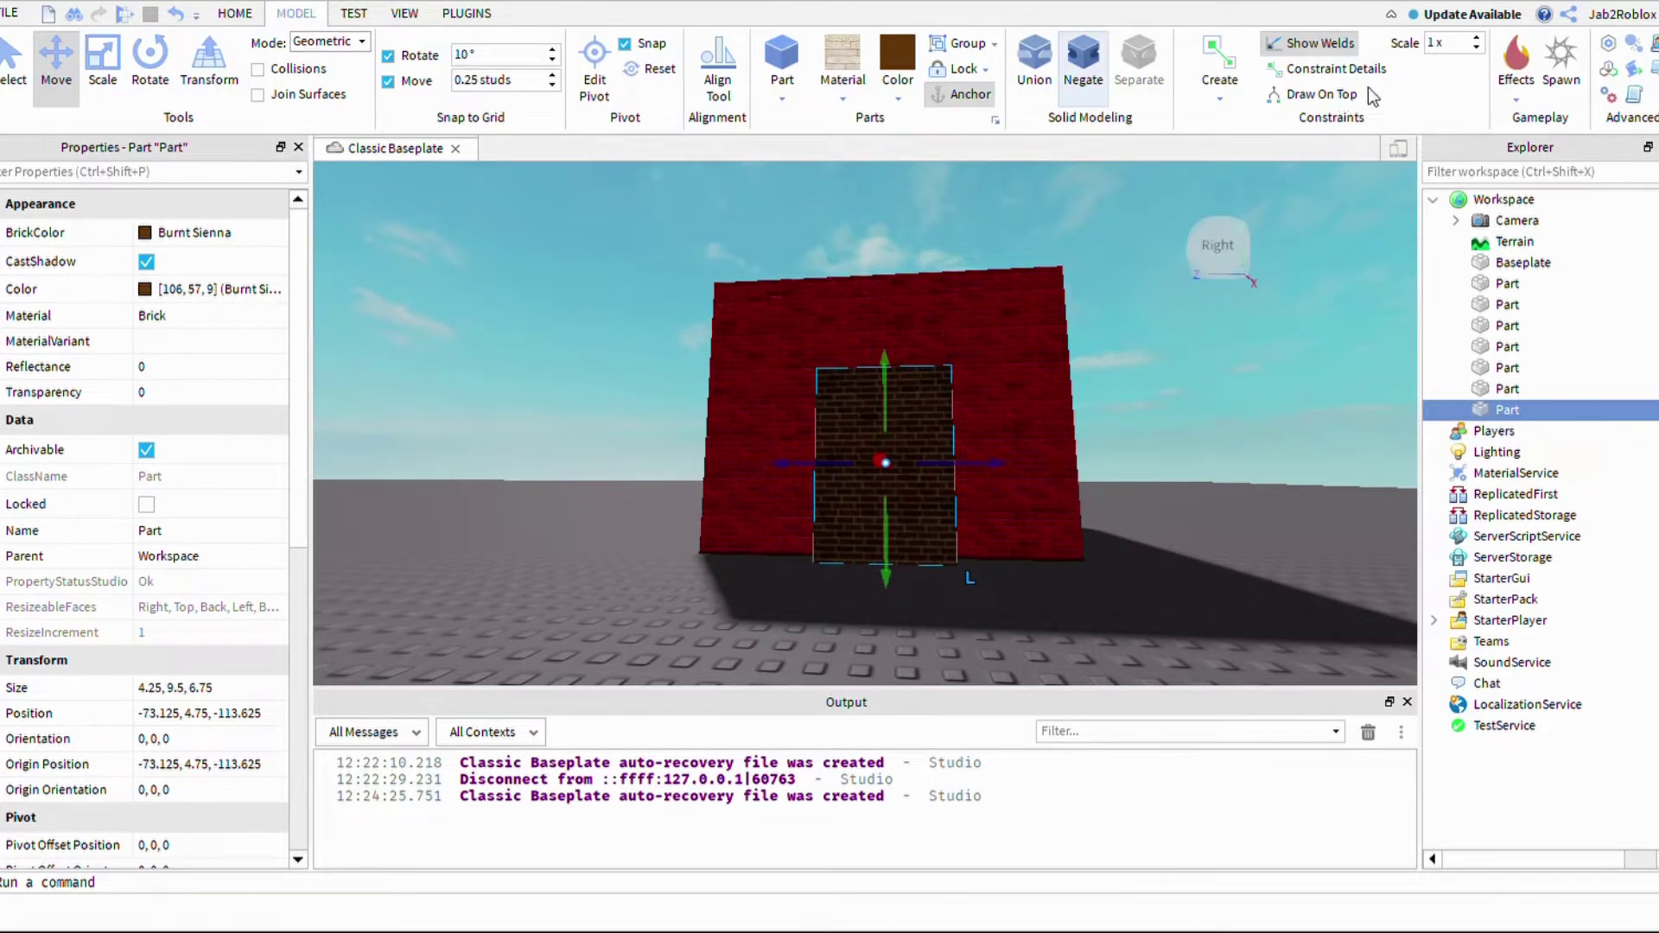
{"action": "right_click_drag", "start_coordinate": [1334, 200], "coordinate": [1316, 292]}
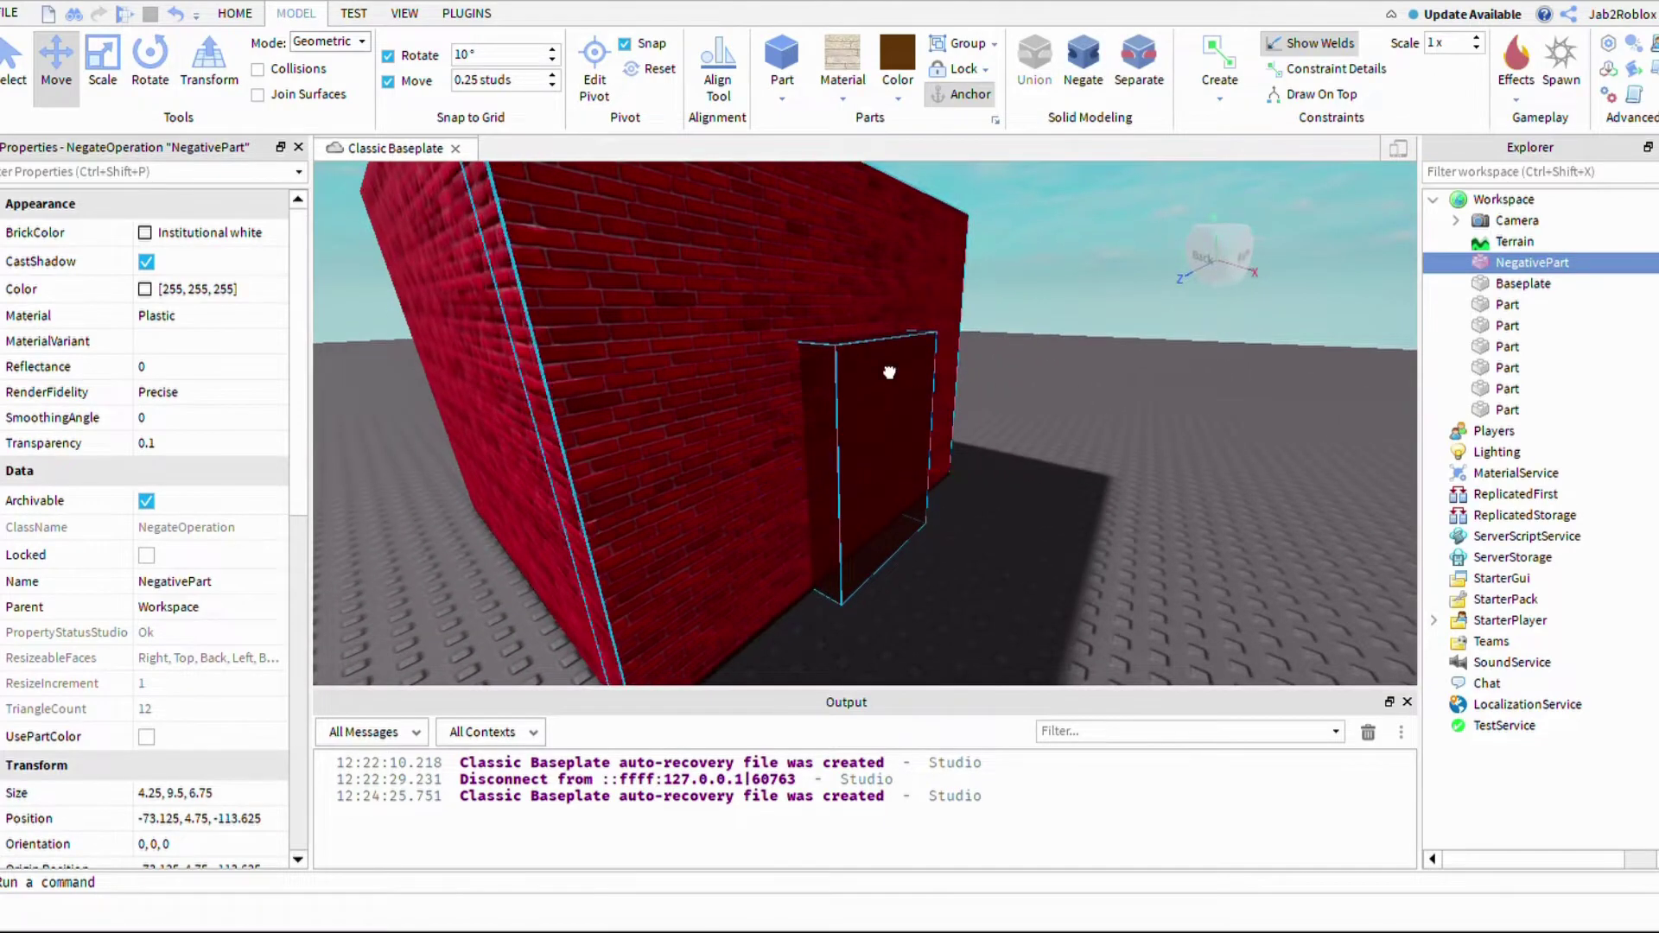
{"action": "left_click", "coordinate": [888, 370], "text": "ctrl"}
{"action": "right_click_drag", "start_coordinate": [1240, 527], "coordinate": [1210, 504]}
{"action": "left_click", "coordinate": [1034, 61]}
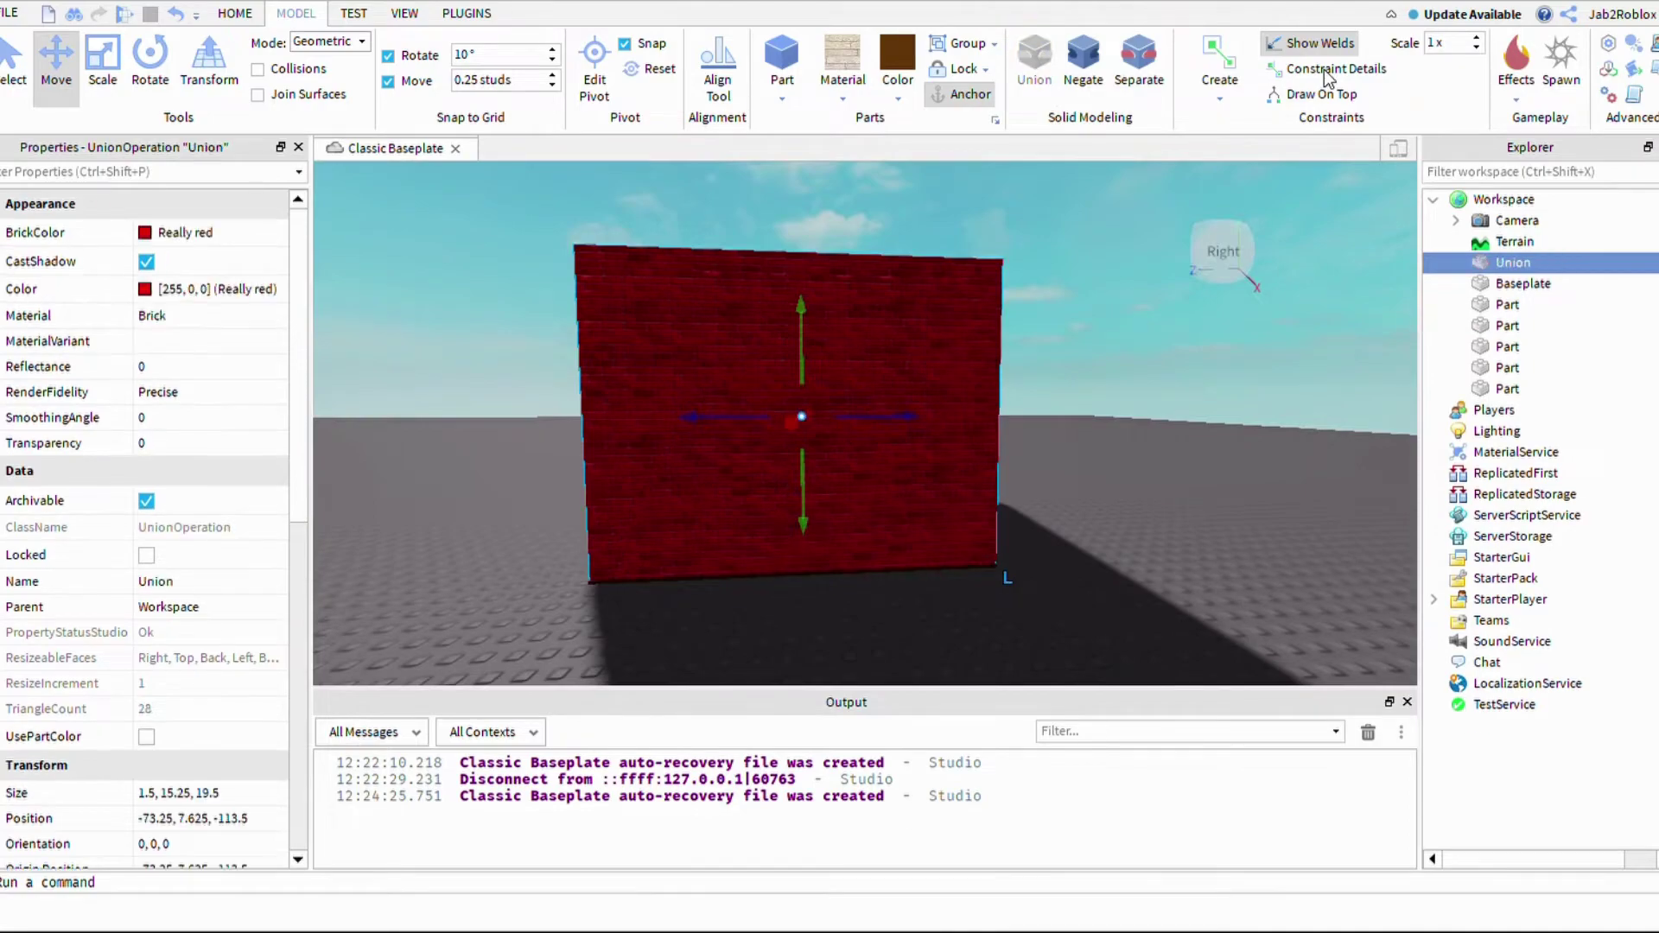
Step: Delete the wall part opposite the doorway and undo the deletion
{"action": "scroll", "coordinate": [1301, 537], "scroll_direction": "up", "scroll_amount": 5}
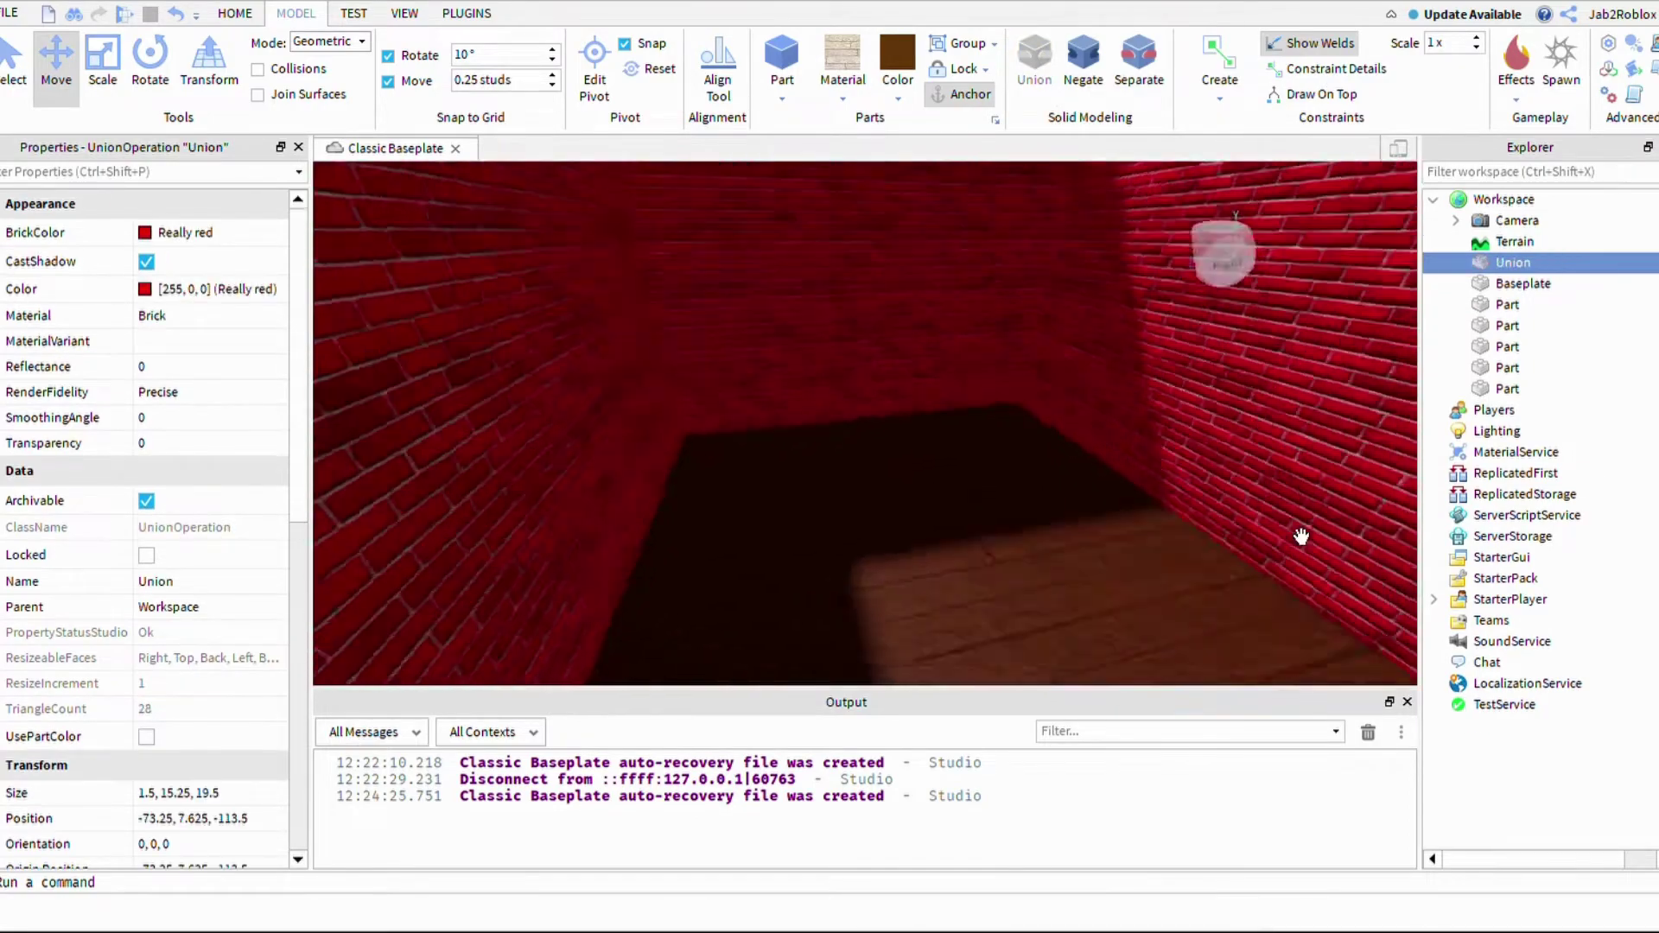
{"action": "scroll", "coordinate": [1301, 537], "scroll_direction": "down", "scroll_amount": 5}
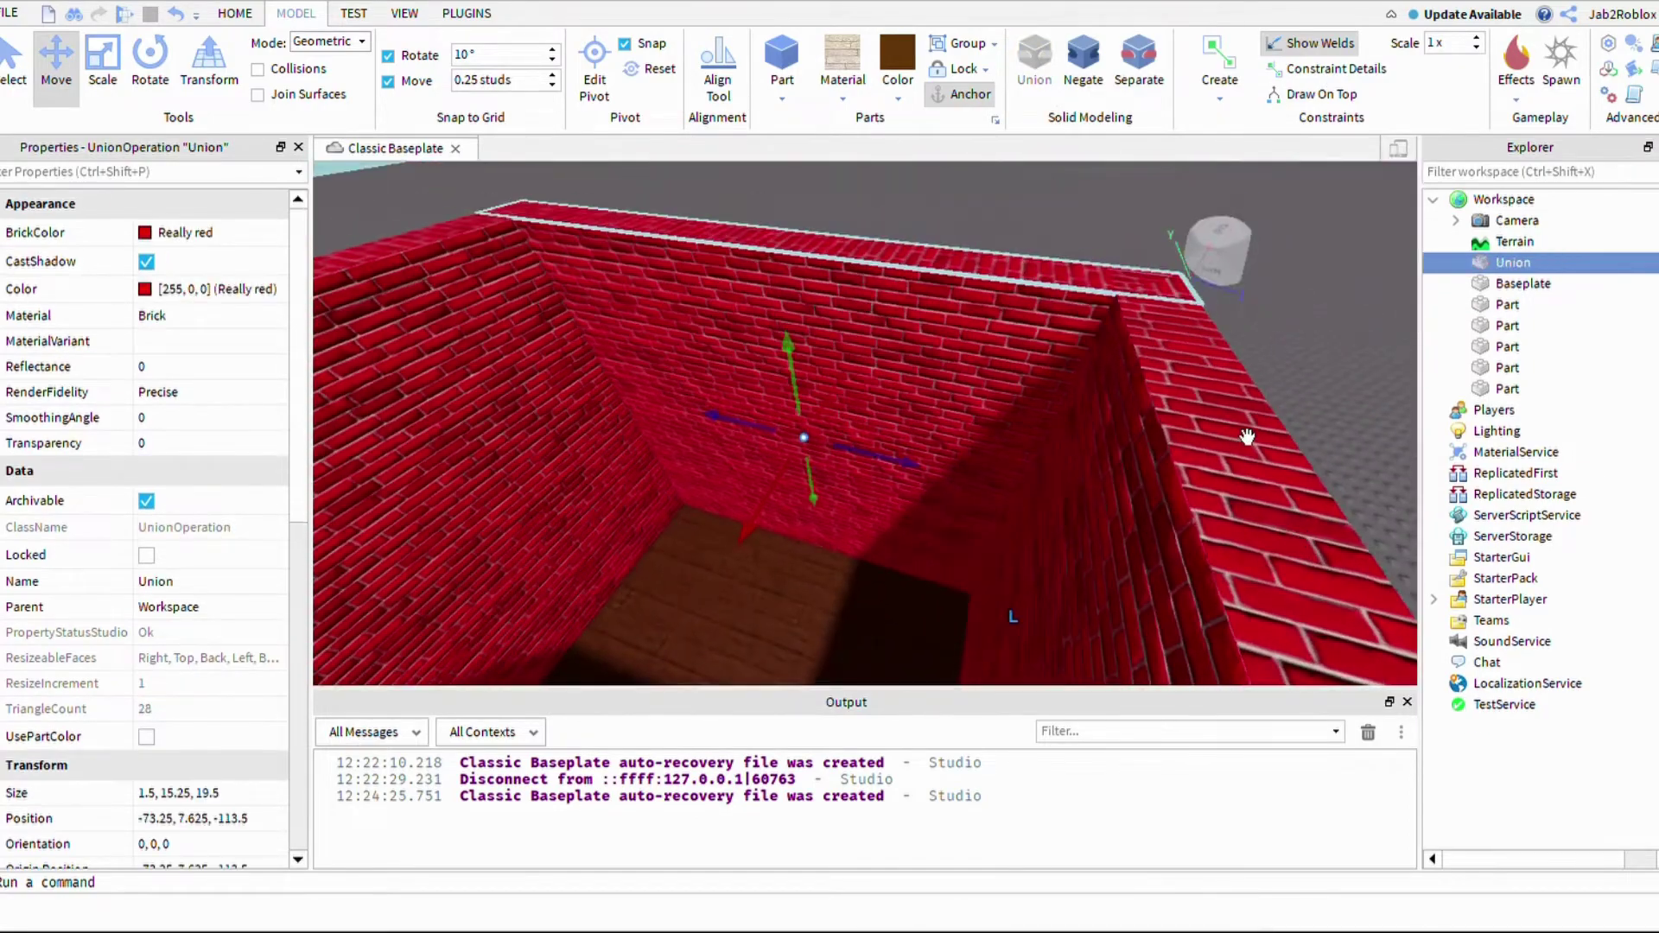
{"action": "left_click_drag", "start_coordinate": [1038, 601], "coordinate": [1059, 487]}
{"action": "right_click_drag", "start_coordinate": [1059, 485], "coordinate": [1092, 518]}
{"action": "scroll", "coordinate": [1094, 523], "scroll_direction": "down", "scroll_amount": 2}
{"action": "scroll", "coordinate": [1104, 551], "scroll_direction": "down", "scroll_amount": 2}
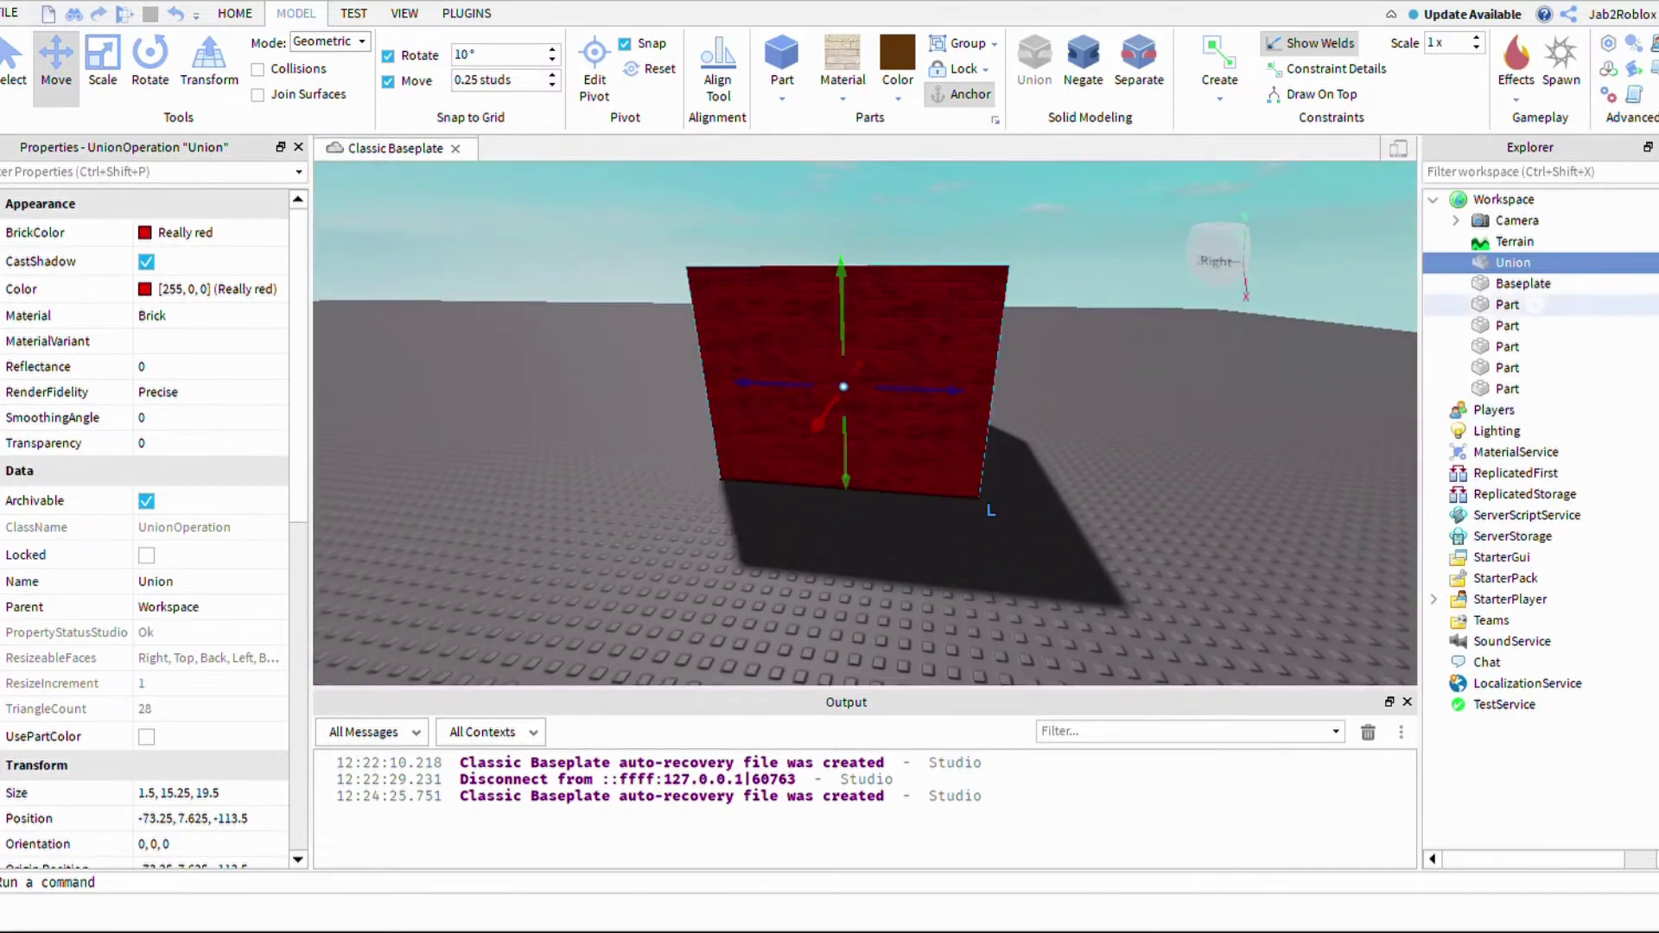
{"action": "left_click", "coordinate": [1509, 305]}
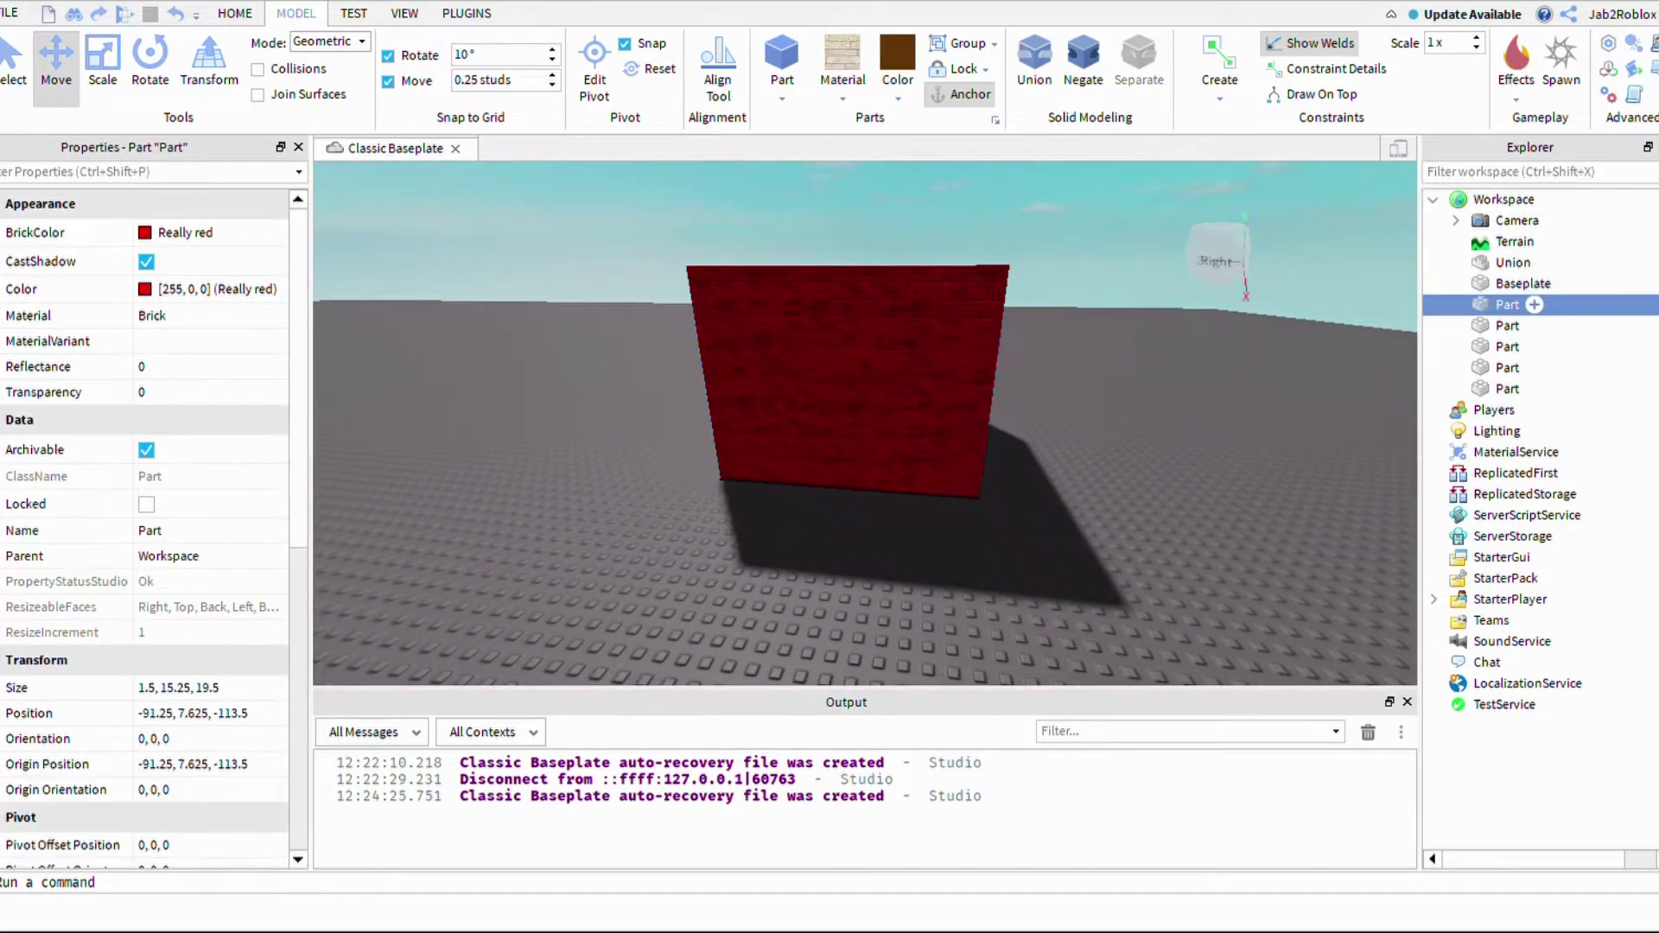
{"action": "key", "text": "Delete"}
{"action": "key", "text": "ctrl+z"}
Step: Delete the duplicate full-size wall part that overlaps the cut front wall
{"action": "right_click_drag", "start_coordinate": [1350, 412], "coordinate": [1350, 407]}
{"action": "key", "text": "w"}
{"action": "key", "text": "s"}
{"action": "left_click", "coordinate": [1508, 368]}
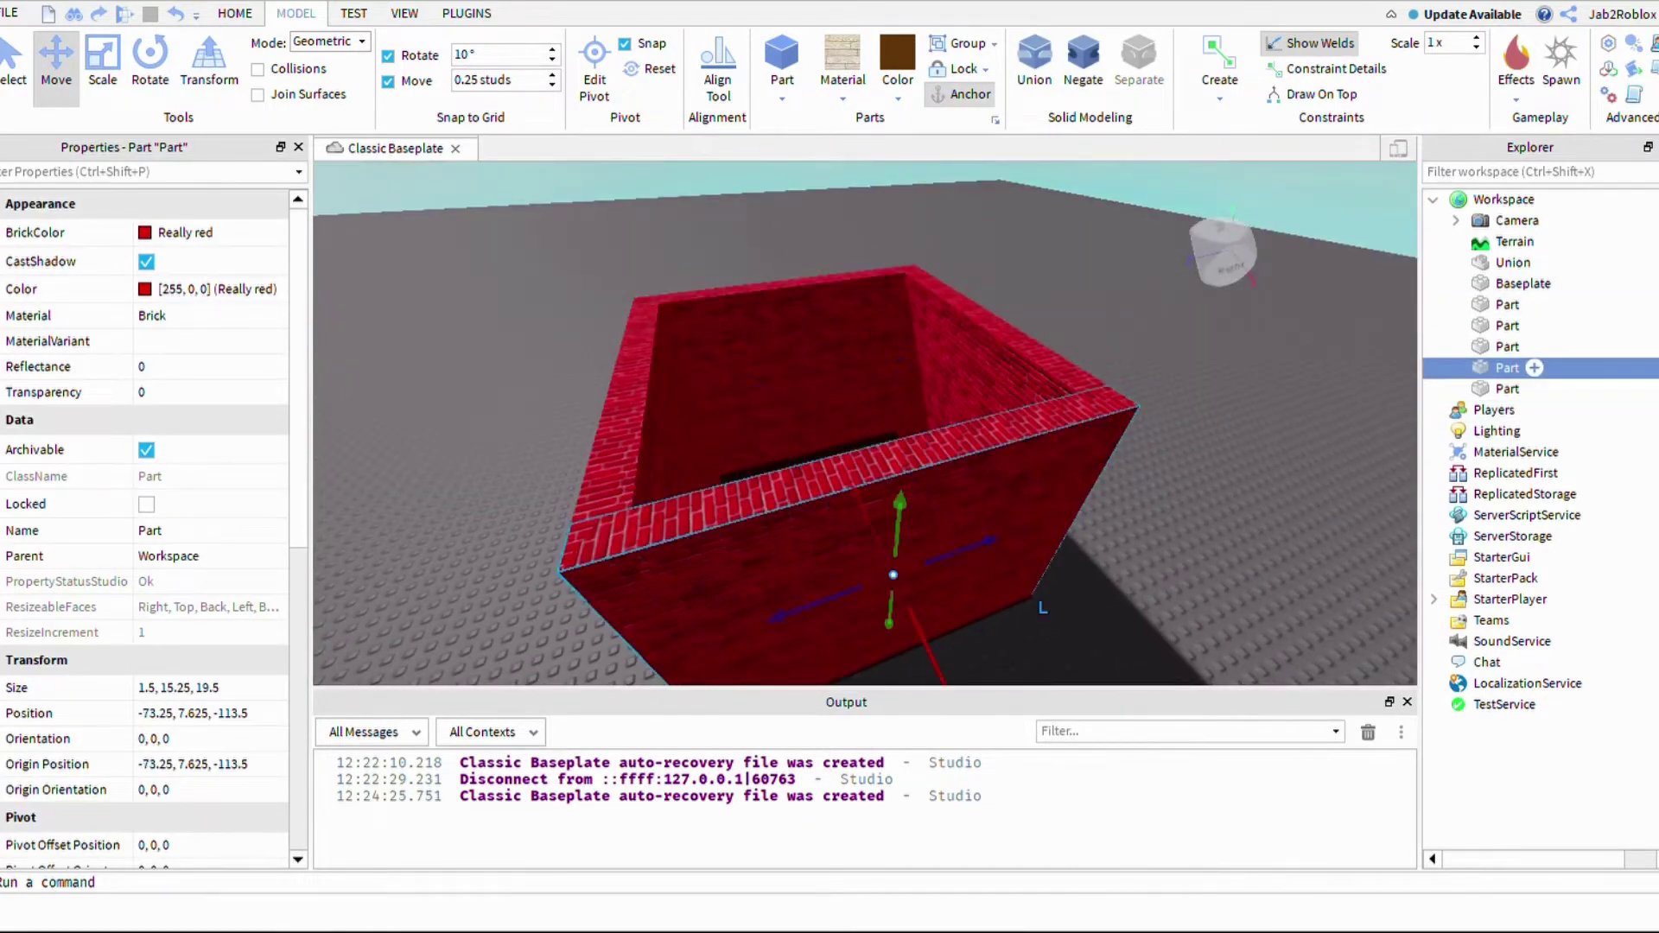
{"action": "key", "text": "Delete"}
Step: Examine the doorway opening and the brick room from several angles
{"action": "right_click_drag", "start_coordinate": [1387, 539], "coordinate": [1423, 572]}
{"action": "key", "text": "w"}
{"action": "key", "text": "w"}
{"action": "key", "text": "s"}
{"action": "key", "text": "w"}
{"action": "key", "text": "s"}
{"action": "key", "text": "w"}
{"action": "key", "text": "w"}
{"action": "key", "text": "w"}
{"action": "key", "text": "s"}
{"action": "key", "text": "w"}
Step: Duplicate the wooden floor part and delete the copy
{"action": "left_click", "coordinate": [1007, 588]}
{"action": "right_click_drag", "start_coordinate": [1048, 604], "coordinate": [1047, 600]}
{"action": "key", "text": "s"}
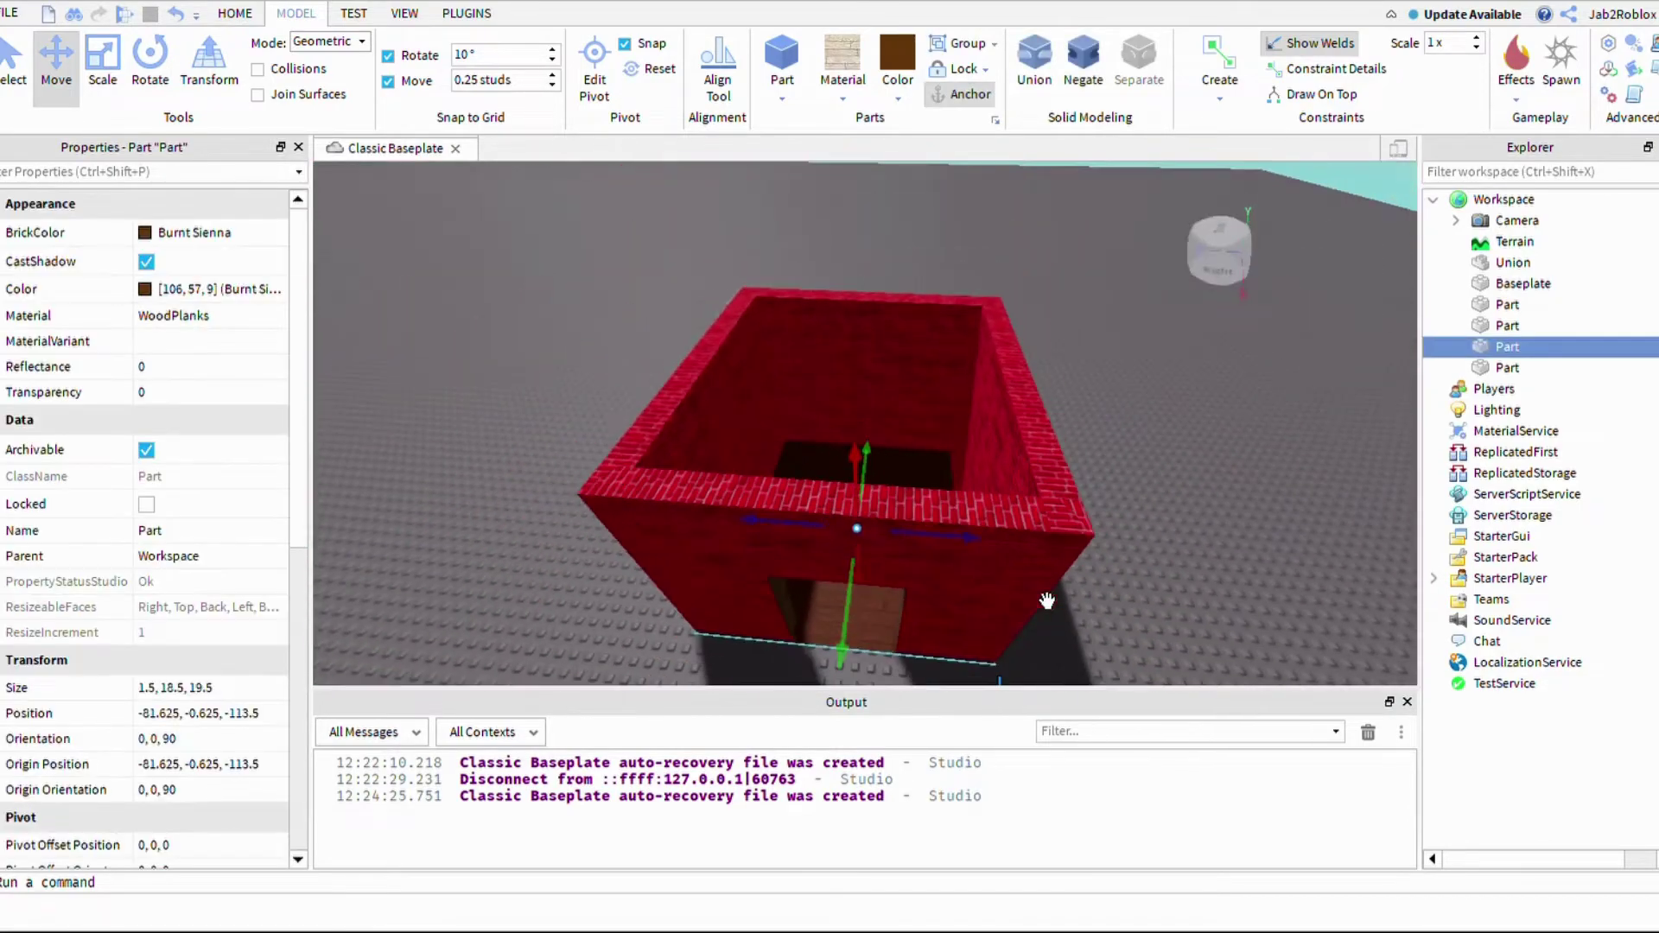
{"action": "key", "text": "w"}
{"action": "right_click_drag", "start_coordinate": [1325, 834], "coordinate": [1308, 805]}
{"action": "key", "text": "s"}
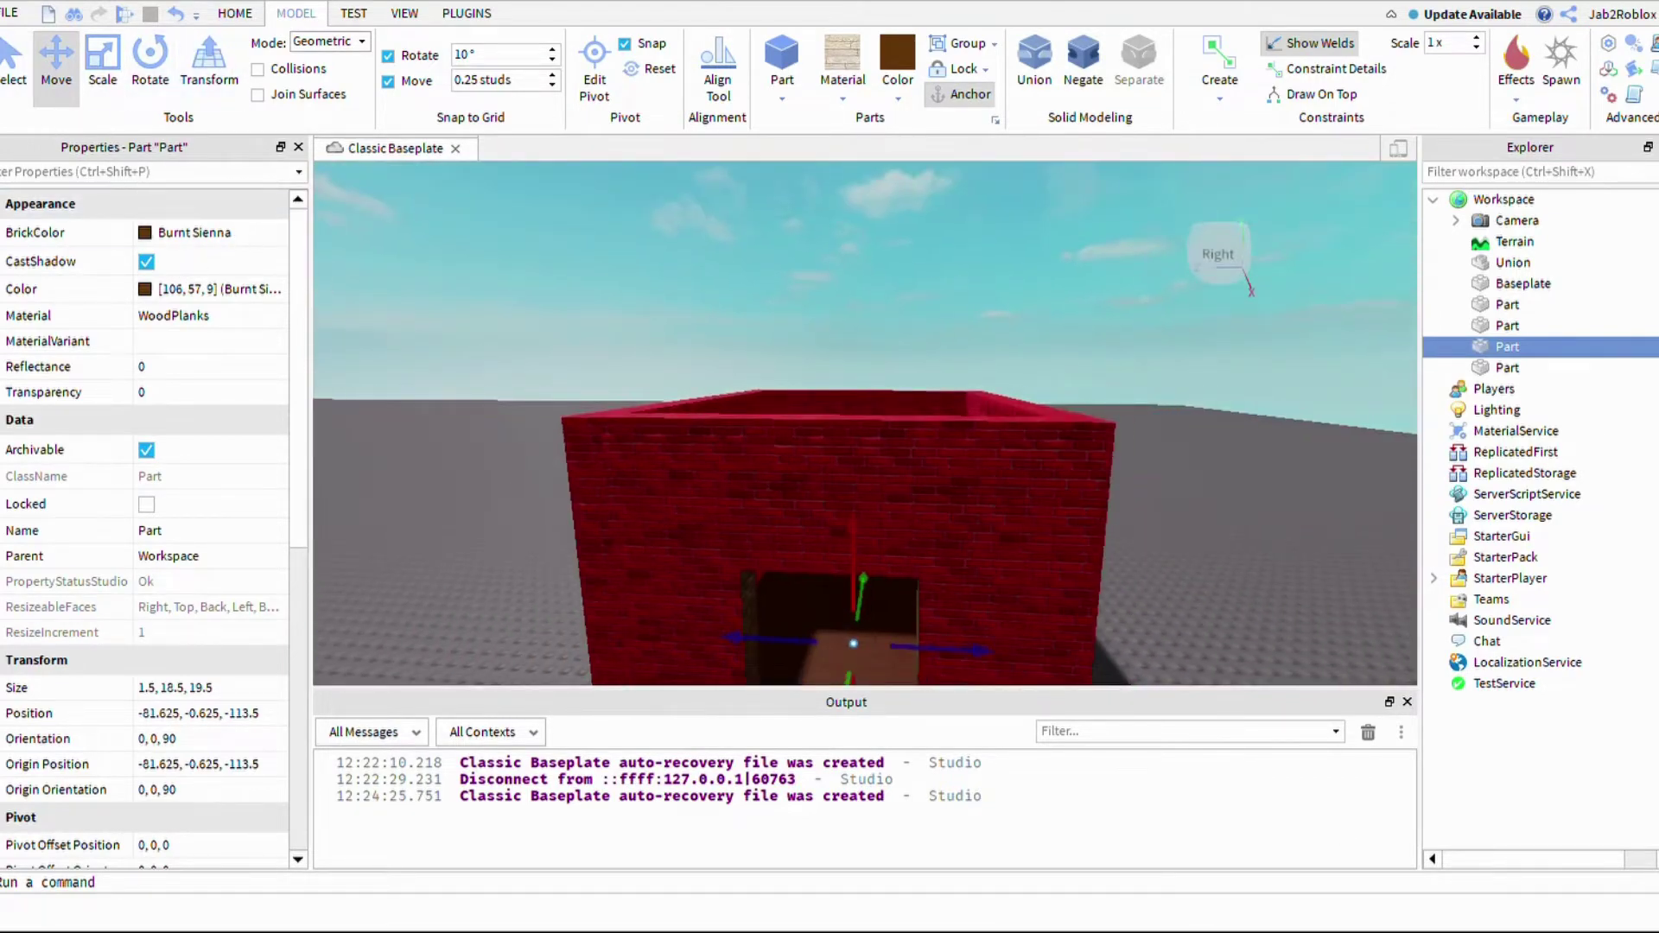
{"action": "left_click", "coordinate": [235, 13]}
{"action": "left_click", "coordinate": [76, 93]}
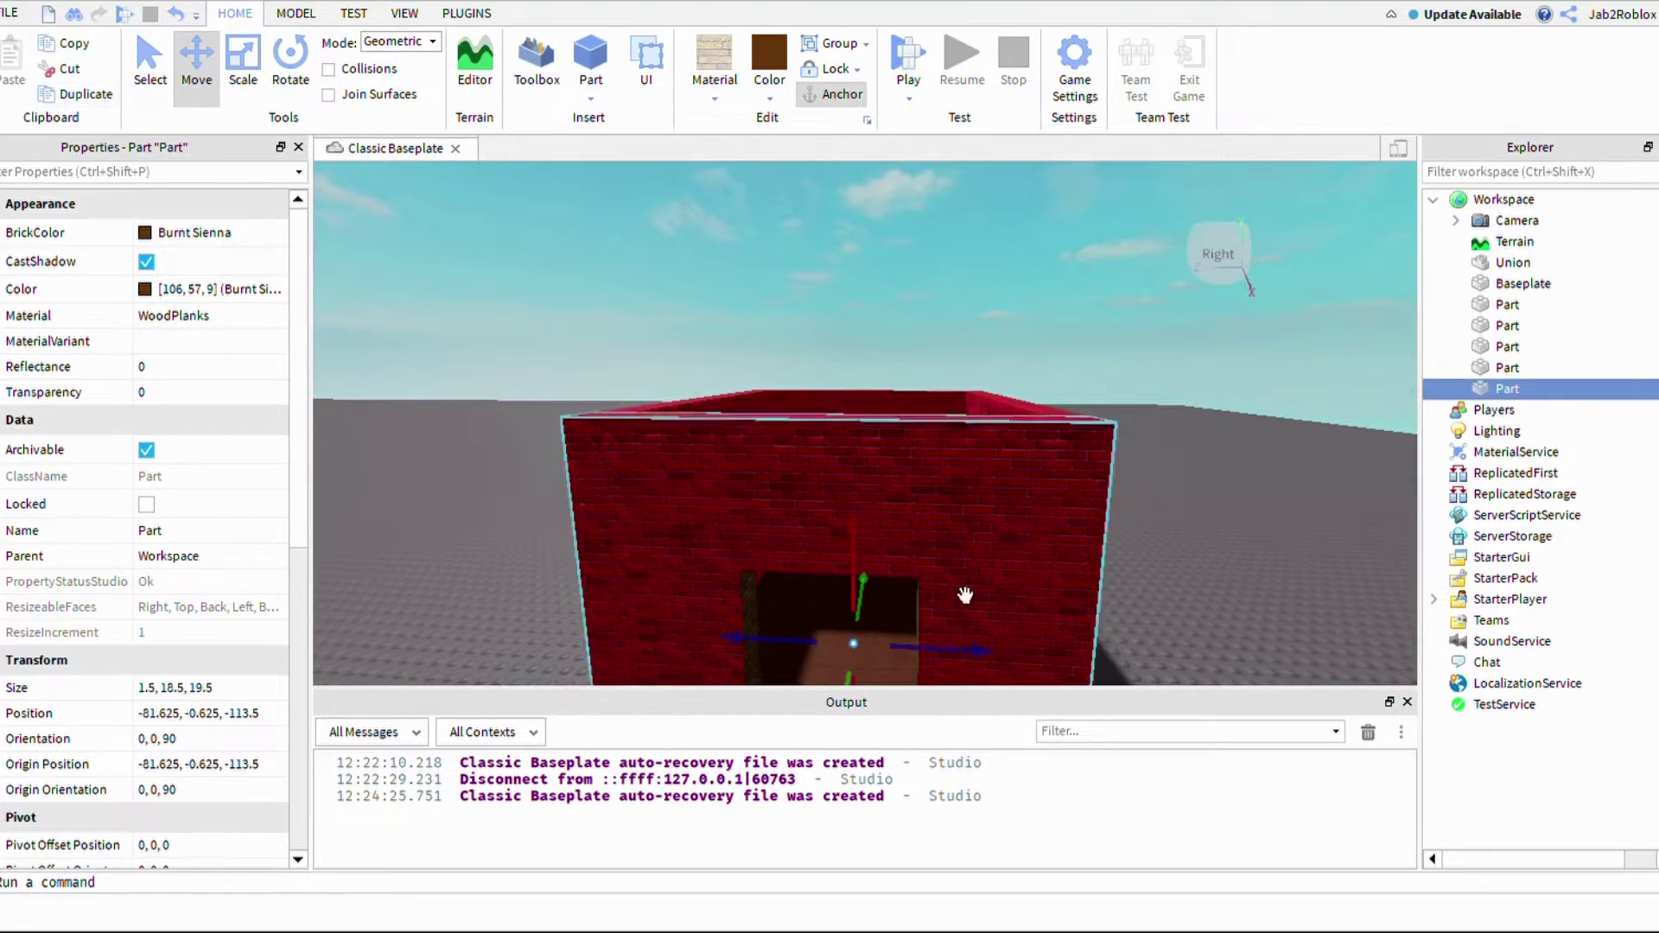
{"action": "left_click_drag", "start_coordinate": [1095, 745], "coordinate": [1148, 419]}
{"action": "key", "text": "w"}
{"action": "right_click_drag", "start_coordinate": [1148, 420], "coordinate": [1190, 454]}
{"action": "key", "text": "s"}
{"action": "key", "text": "w"}
{"action": "key", "text": "s"}
{"action": "key", "text": "s"}
{"action": "key", "text": "Delete"}
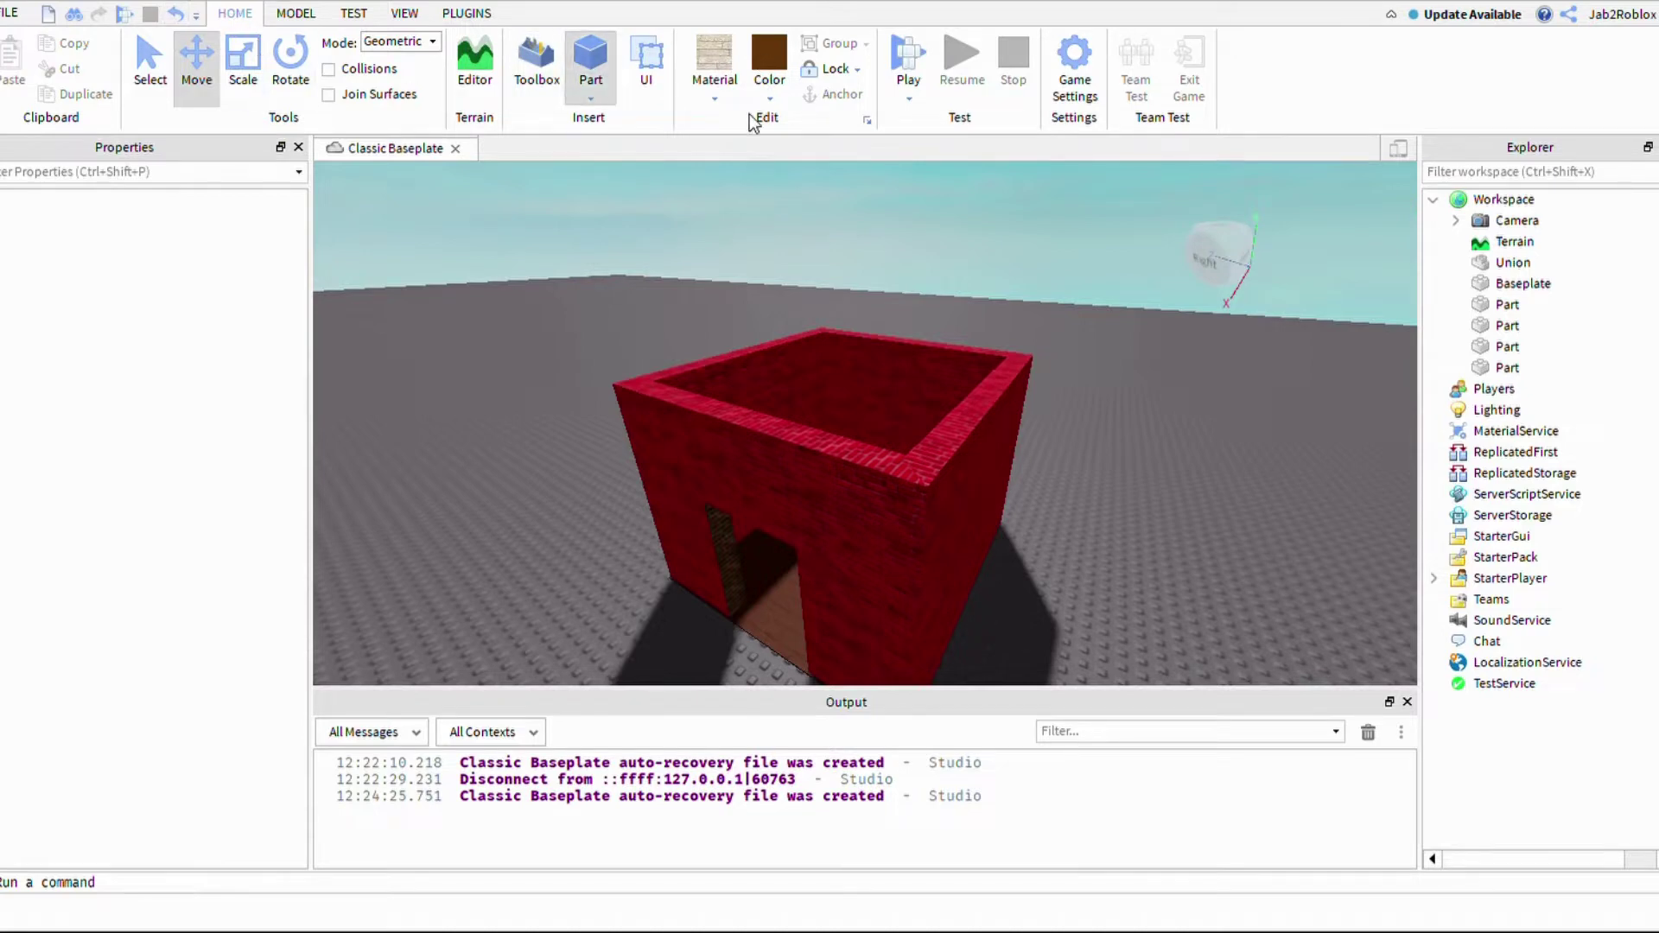
Step: Insert a wedge part and place it on top of the walls at a corner of the doorway side
{"action": "left_click", "coordinate": [802, 220]}
{"action": "key", "text": "w"}
{"action": "right_click_drag", "start_coordinate": [1215, 449], "coordinate": [1248, 481]}
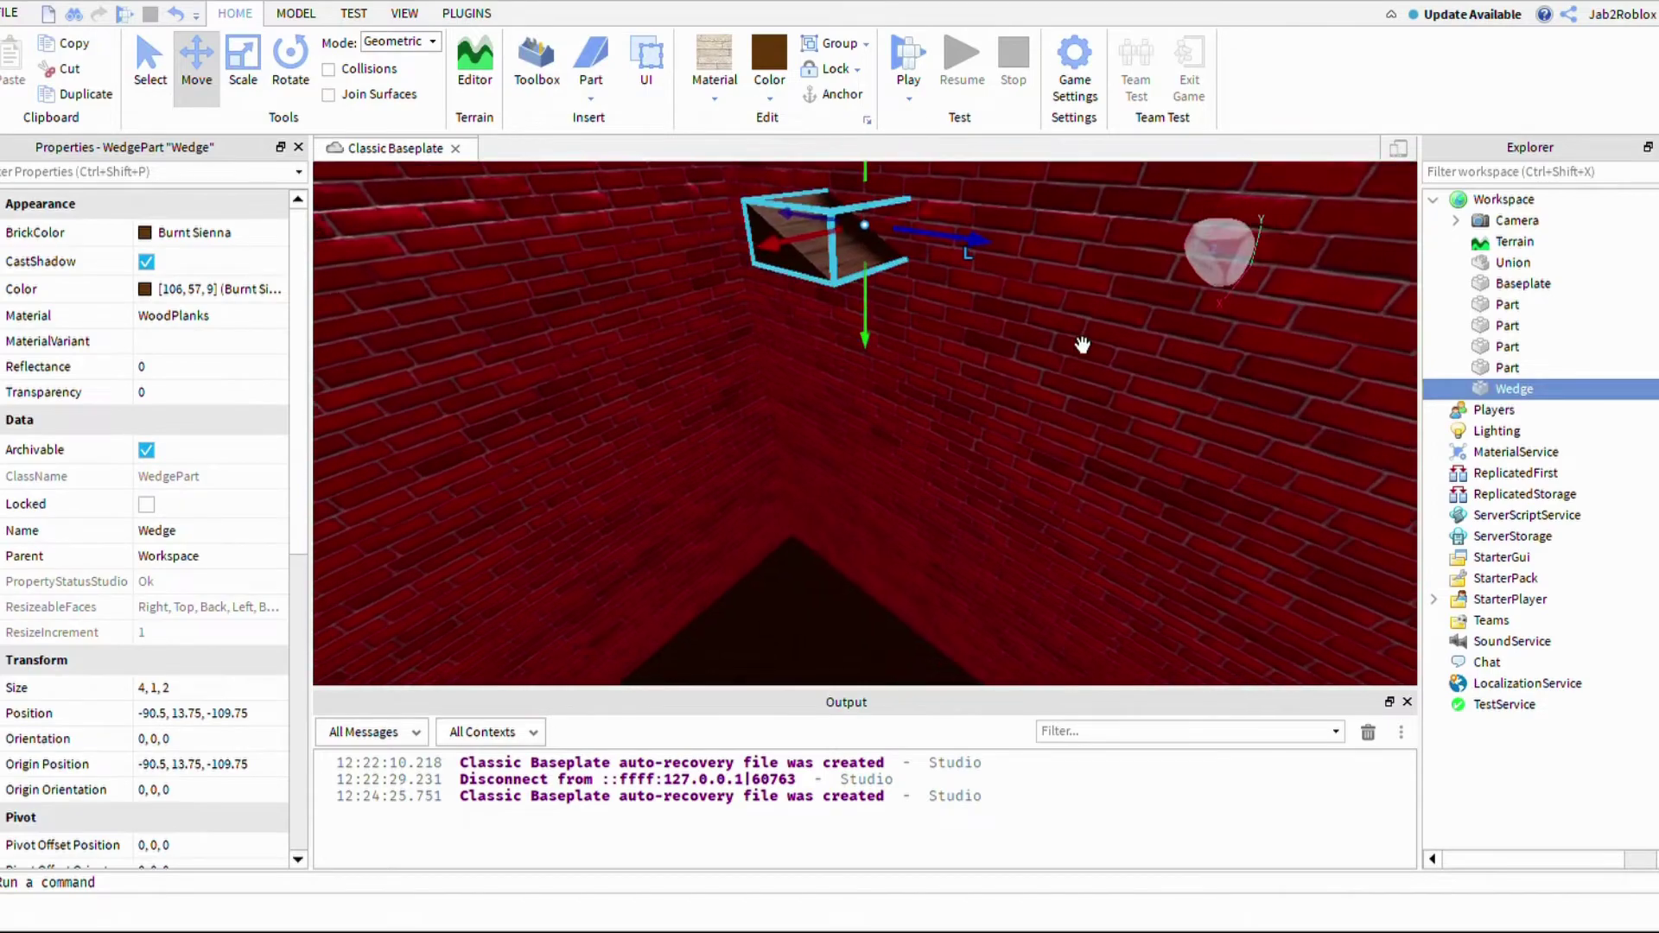
{"action": "left_click_drag", "start_coordinate": [1083, 344], "coordinate": [1055, 471]}
{"action": "right_click_drag", "start_coordinate": [1054, 470], "coordinate": [1055, 472]}
{"action": "key", "text": "s"}
{"action": "left_click_drag", "start_coordinate": [1055, 472], "coordinate": [904, 587]}
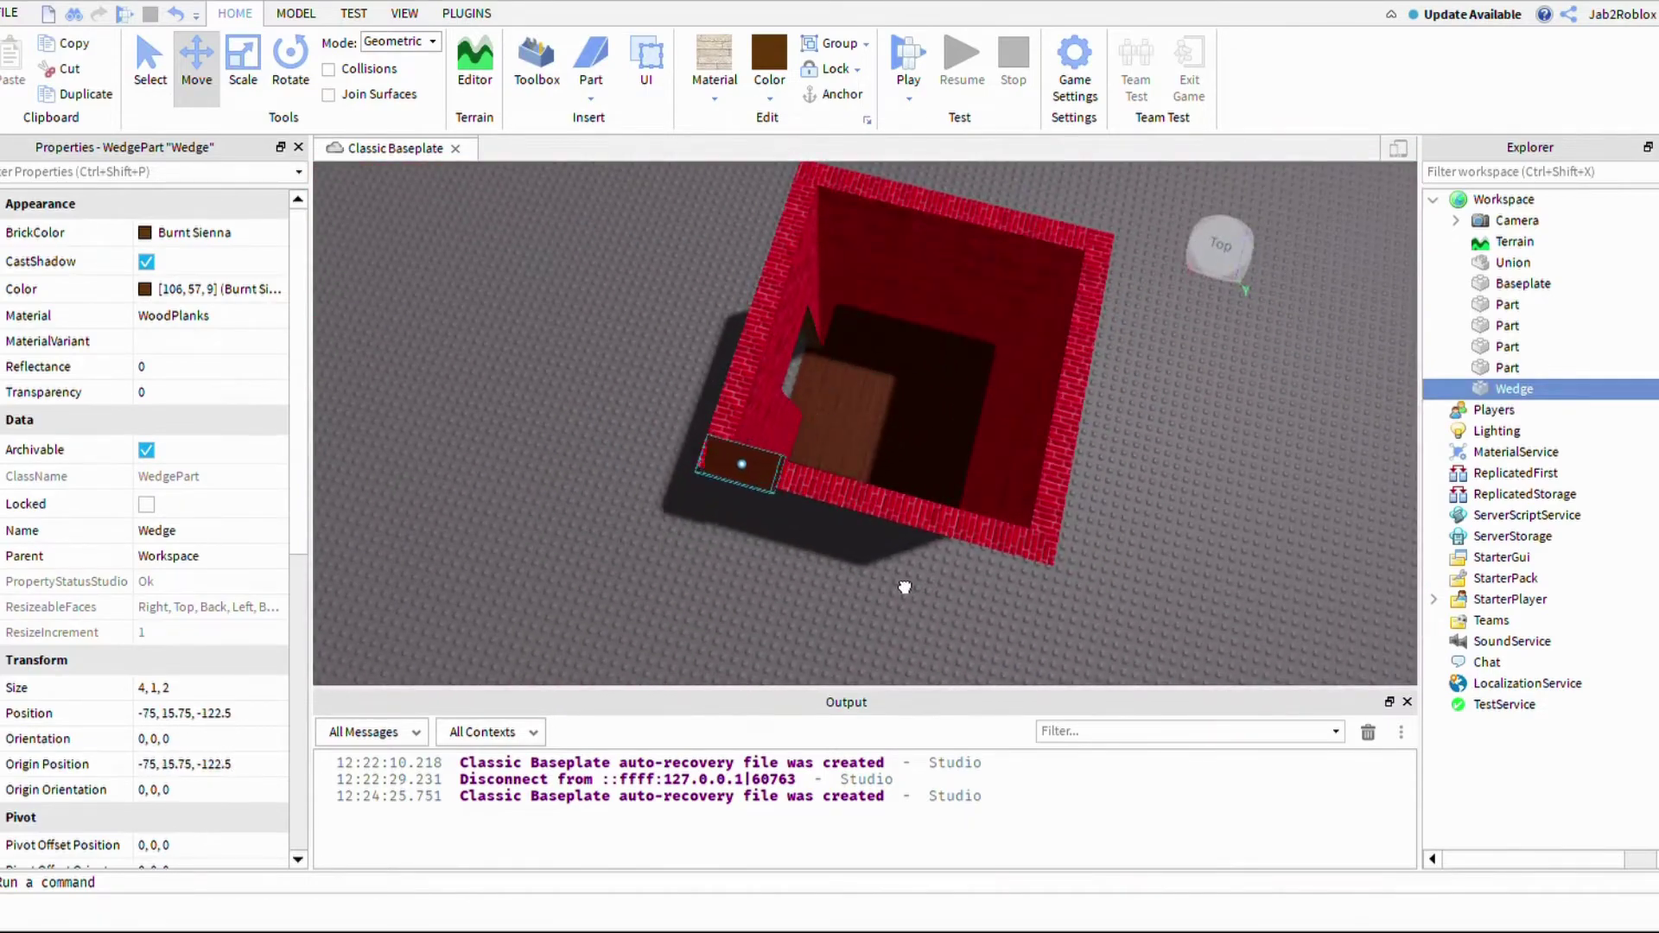
Step: Scale the wedge into a roof of 20.75 × 3.75 × 20 studs covering the tops of the walls
{"action": "left_click", "coordinate": [249, 80]}
{"action": "key", "text": "w"}
{"action": "right_click_drag", "start_coordinate": [1011, 507], "coordinate": [1011, 508]}
{"action": "key", "text": "s"}
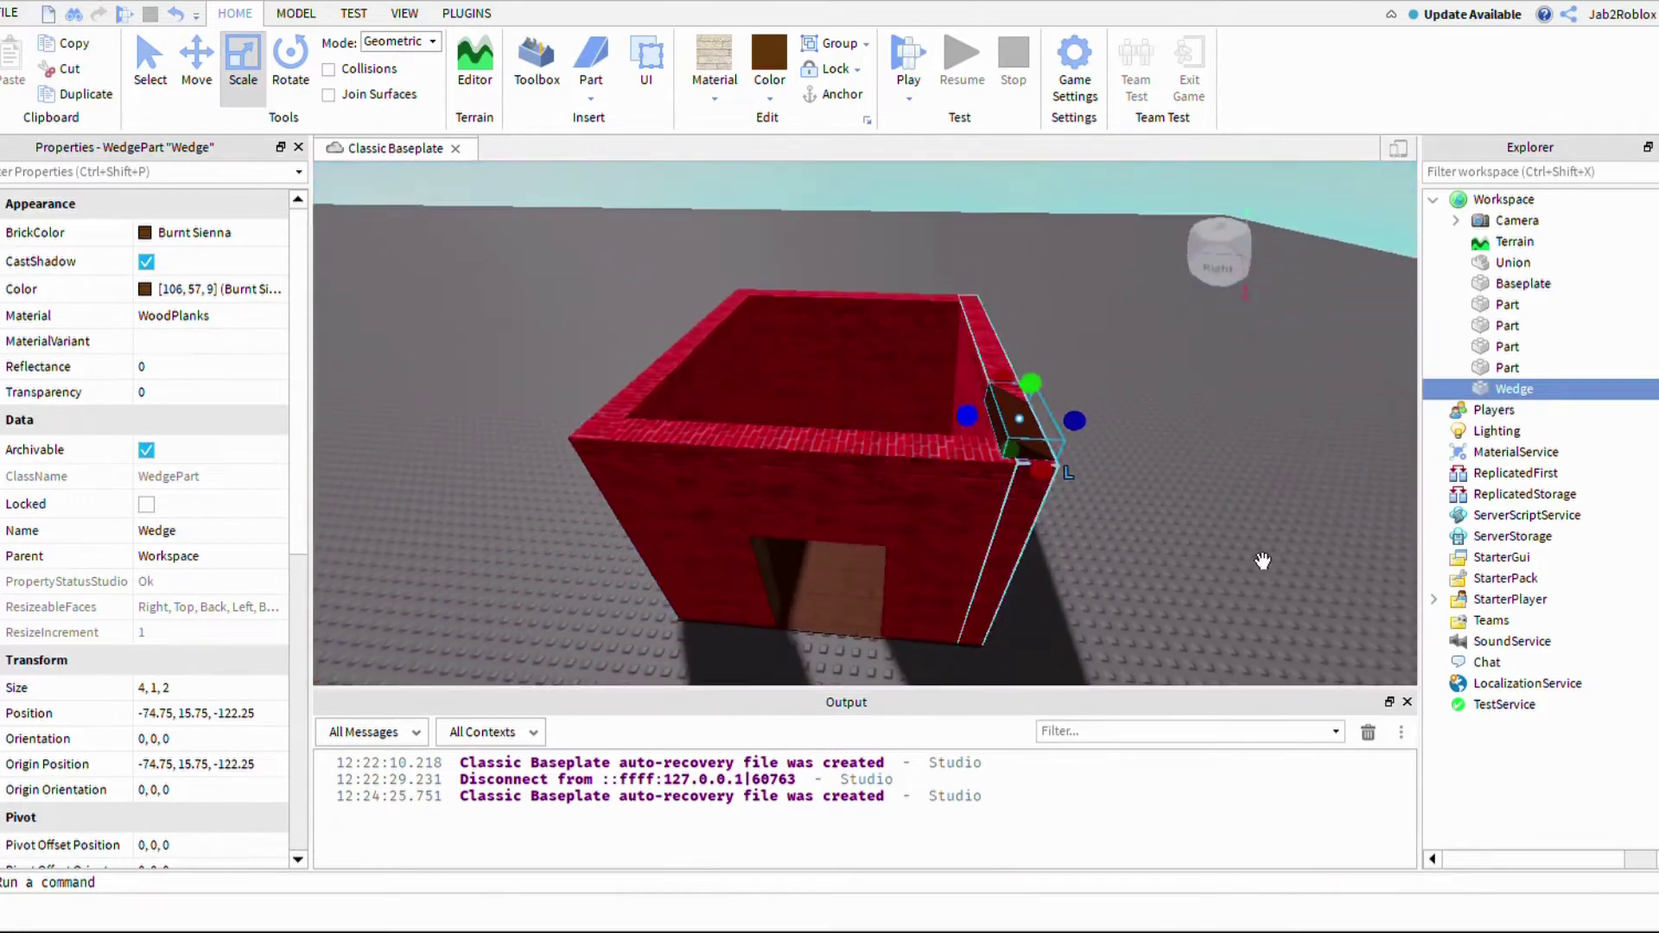
{"action": "left_click_drag", "start_coordinate": [1181, 532], "coordinate": [1004, 512]}
{"action": "mouse_move", "coordinate": [1172, 588]}
{"action": "left_mouse_down"}
{"action": "mouse_move", "coordinate": [1159, 610]}
{"action": "mouse_move", "coordinate": [1181, 615]}
{"action": "left_mouse_up"}
{"action": "key", "text": "w"}
{"action": "right_click_drag", "start_coordinate": [1181, 614], "coordinate": [1181, 613]}
{"action": "key", "text": "s"}
{"action": "left_click_drag", "start_coordinate": [1119, 502], "coordinate": [722, 510]}
{"action": "right_click_drag", "start_coordinate": [1279, 618], "coordinate": [1228, 578]}
{"action": "key", "text": "w"}
{"action": "key", "text": "s"}
{"action": "key", "text": "a"}
{"action": "key", "text": "w"}
{"action": "left_click_drag", "start_coordinate": [1252, 541], "coordinate": [1000, 515]}
{"action": "right_click_drag", "start_coordinate": [1008, 506], "coordinate": [1007, 506]}
{"action": "key", "text": "s"}
{"action": "key", "text": "s"}
{"action": "left_click_drag", "start_coordinate": [1137, 611], "coordinate": [1114, 531]}
{"action": "right_click_drag", "start_coordinate": [1345, 540], "coordinate": [1345, 540]}
{"action": "key", "text": "s"}
Step: Extend the roof wedge to 22.5 studs along its slope so it overhangs the wall
{"action": "scroll", "coordinate": [1379, 551], "scroll_direction": "up", "scroll_amount": 5}
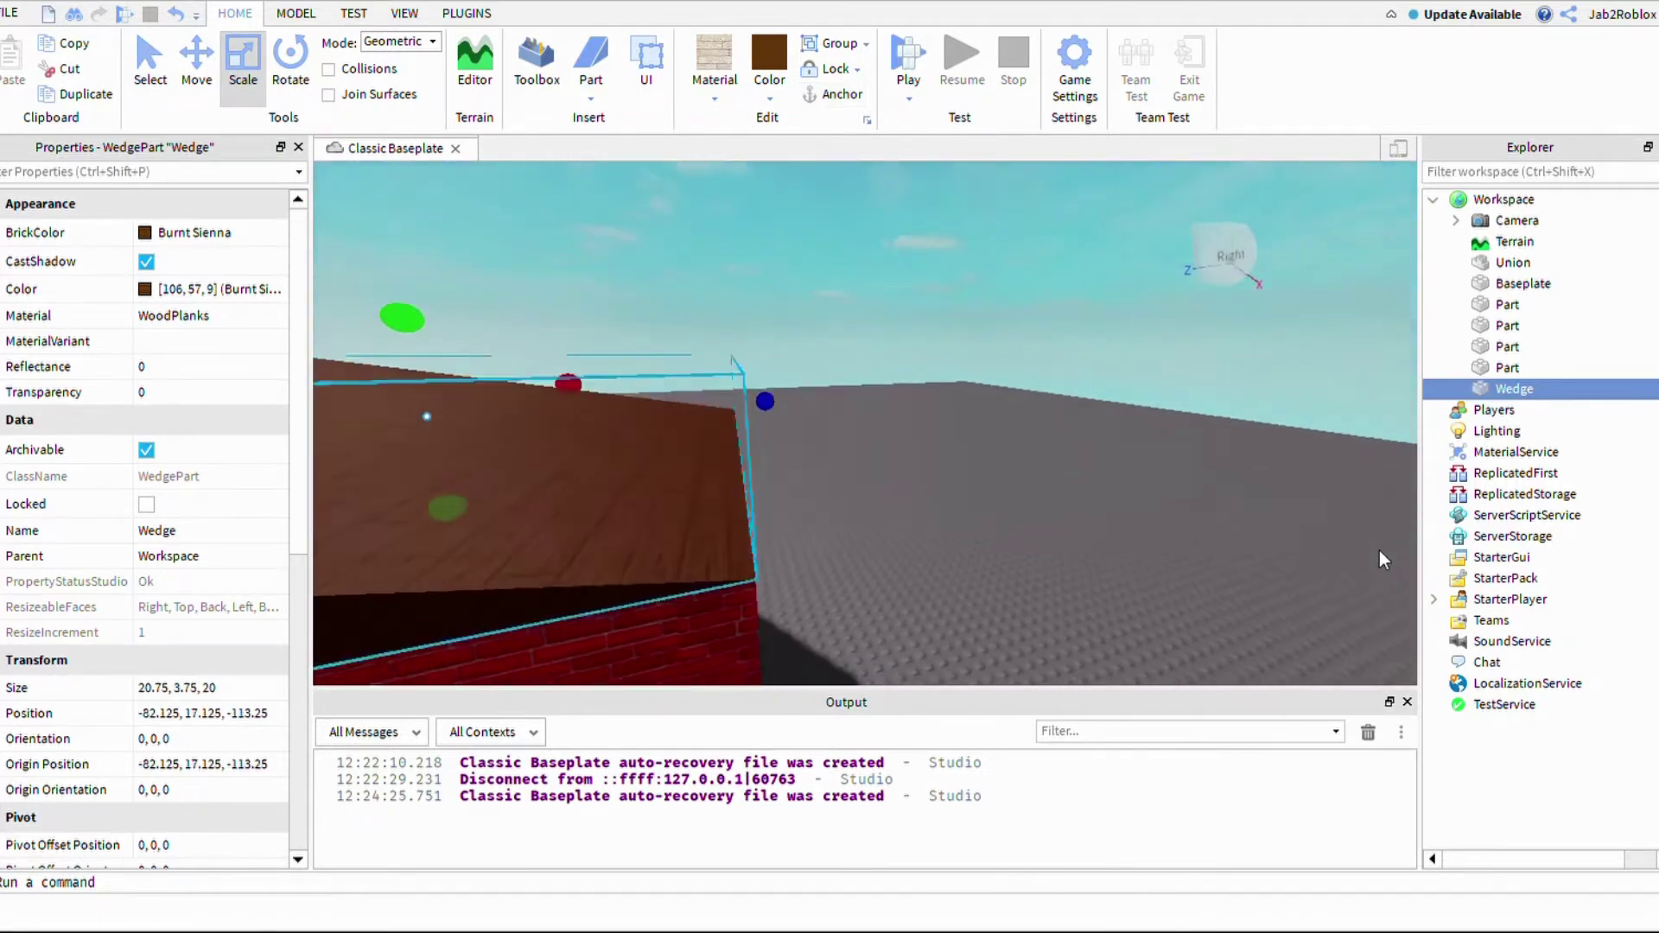
{"action": "scroll", "coordinate": [1096, 425], "scroll_direction": "up", "scroll_amount": 4}
{"action": "left_click_drag", "start_coordinate": [1077, 439], "coordinate": [1163, 481]}
{"action": "scroll", "coordinate": [1163, 481], "scroll_direction": "down", "scroll_amount": 4}
{"action": "right_click_drag", "start_coordinate": [1163, 481], "coordinate": [1163, 481]}
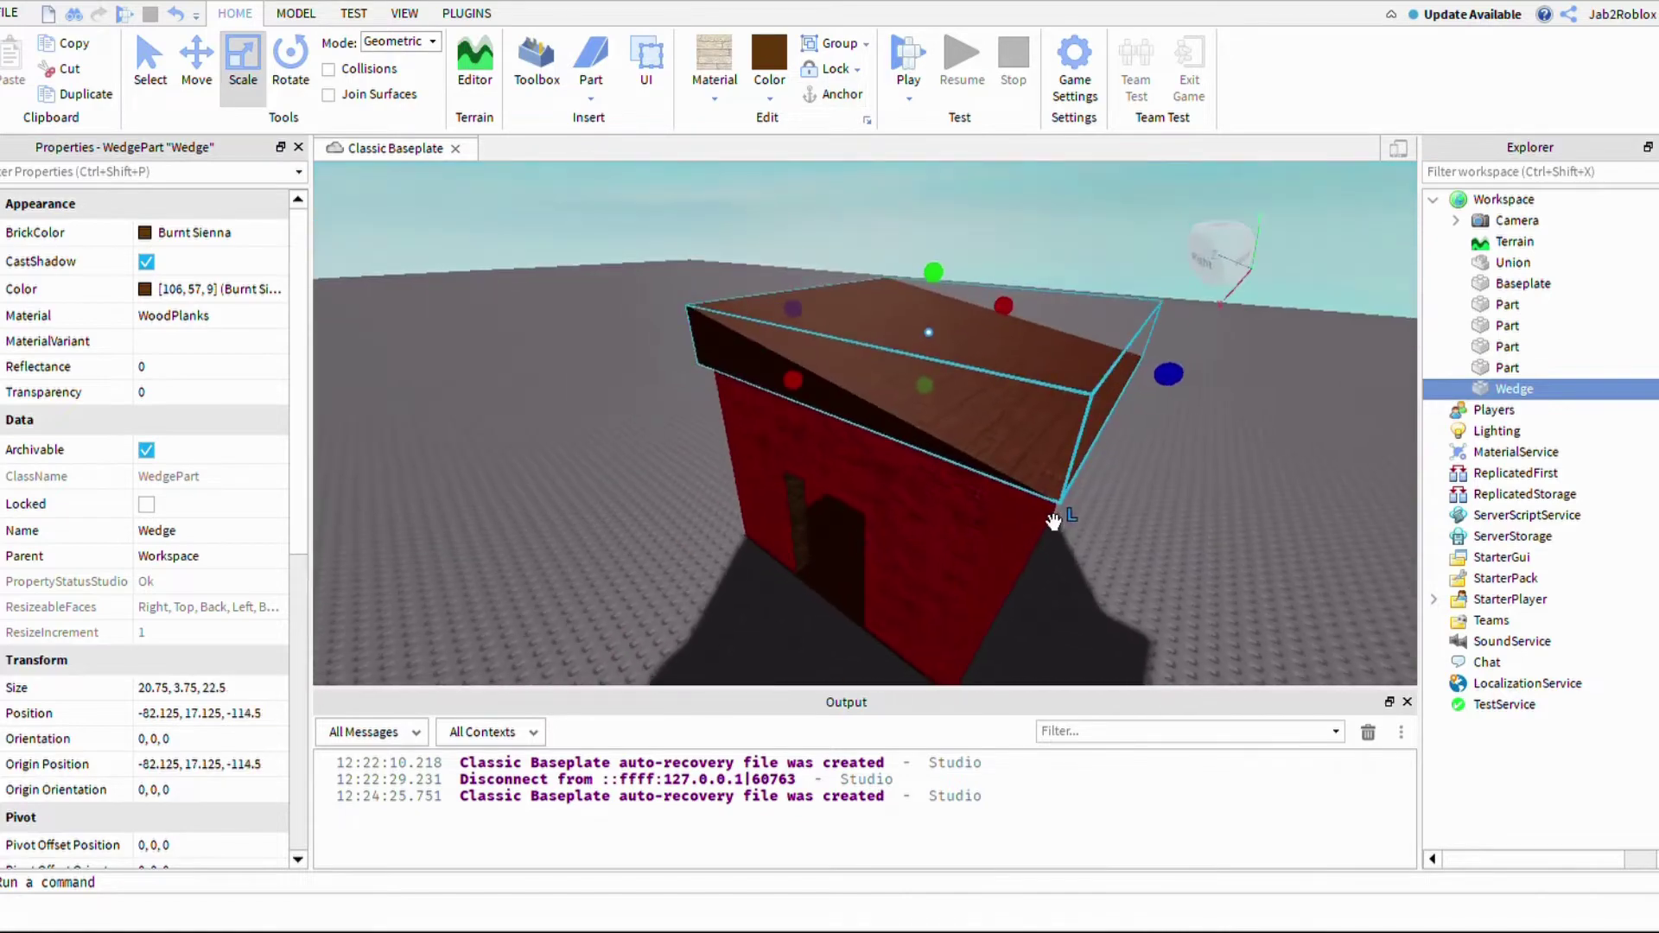
Step: Widen the roof wedge to 21.25 studs and anchor it
{"action": "left_click_drag", "start_coordinate": [1042, 516], "coordinate": [1007, 489]}
{"action": "right_click_drag", "start_coordinate": [1076, 513], "coordinate": [1042, 482]}
{"action": "scroll", "coordinate": [1076, 512], "scroll_direction": "up", "scroll_amount": 4}
{"action": "left_click_drag", "start_coordinate": [977, 368], "coordinate": [1002, 361]}
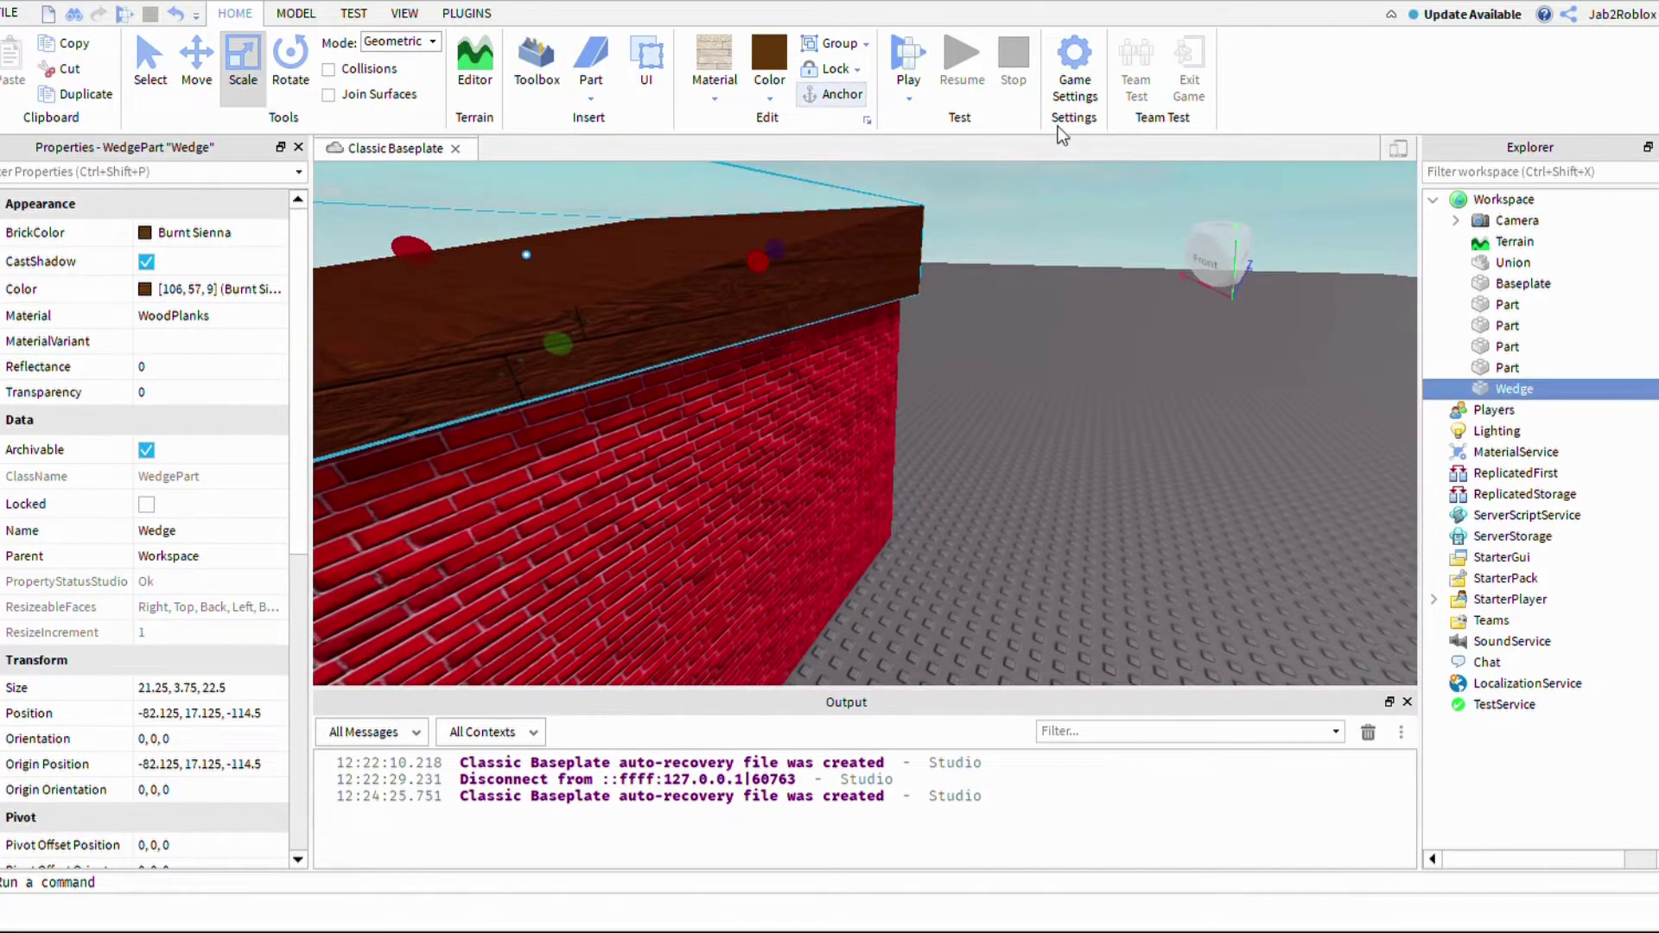
{"action": "scroll", "coordinate": [1246, 335], "scroll_direction": "up", "scroll_amount": 4}
{"action": "right_click_drag", "start_coordinate": [1246, 335], "coordinate": [1246, 335]}
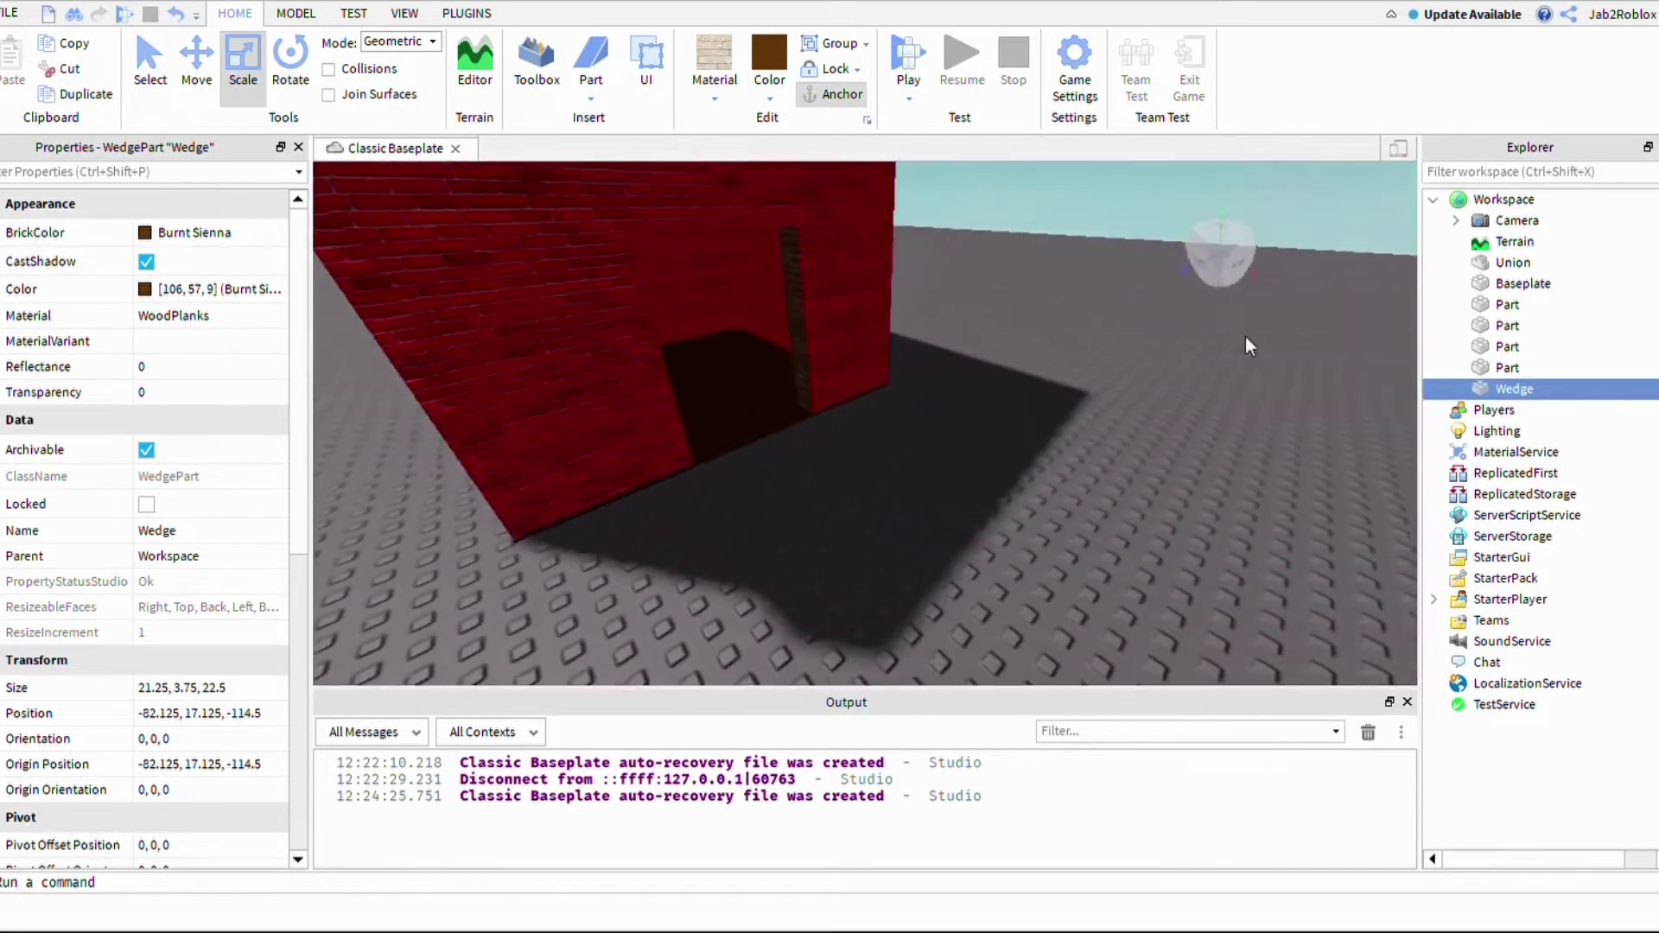
Step: Insert a ball part and a cylinder part on the ground outside the doorway
{"action": "scroll", "coordinate": [1246, 335], "scroll_direction": "down", "scroll_amount": 3}
{"action": "left_click", "coordinate": [1284, 485]}
{"action": "right_click_drag", "start_coordinate": [1279, 464], "coordinate": [1314, 498]}
{"action": "scroll", "coordinate": [1315, 498], "scroll_direction": "up", "scroll_amount": 4}
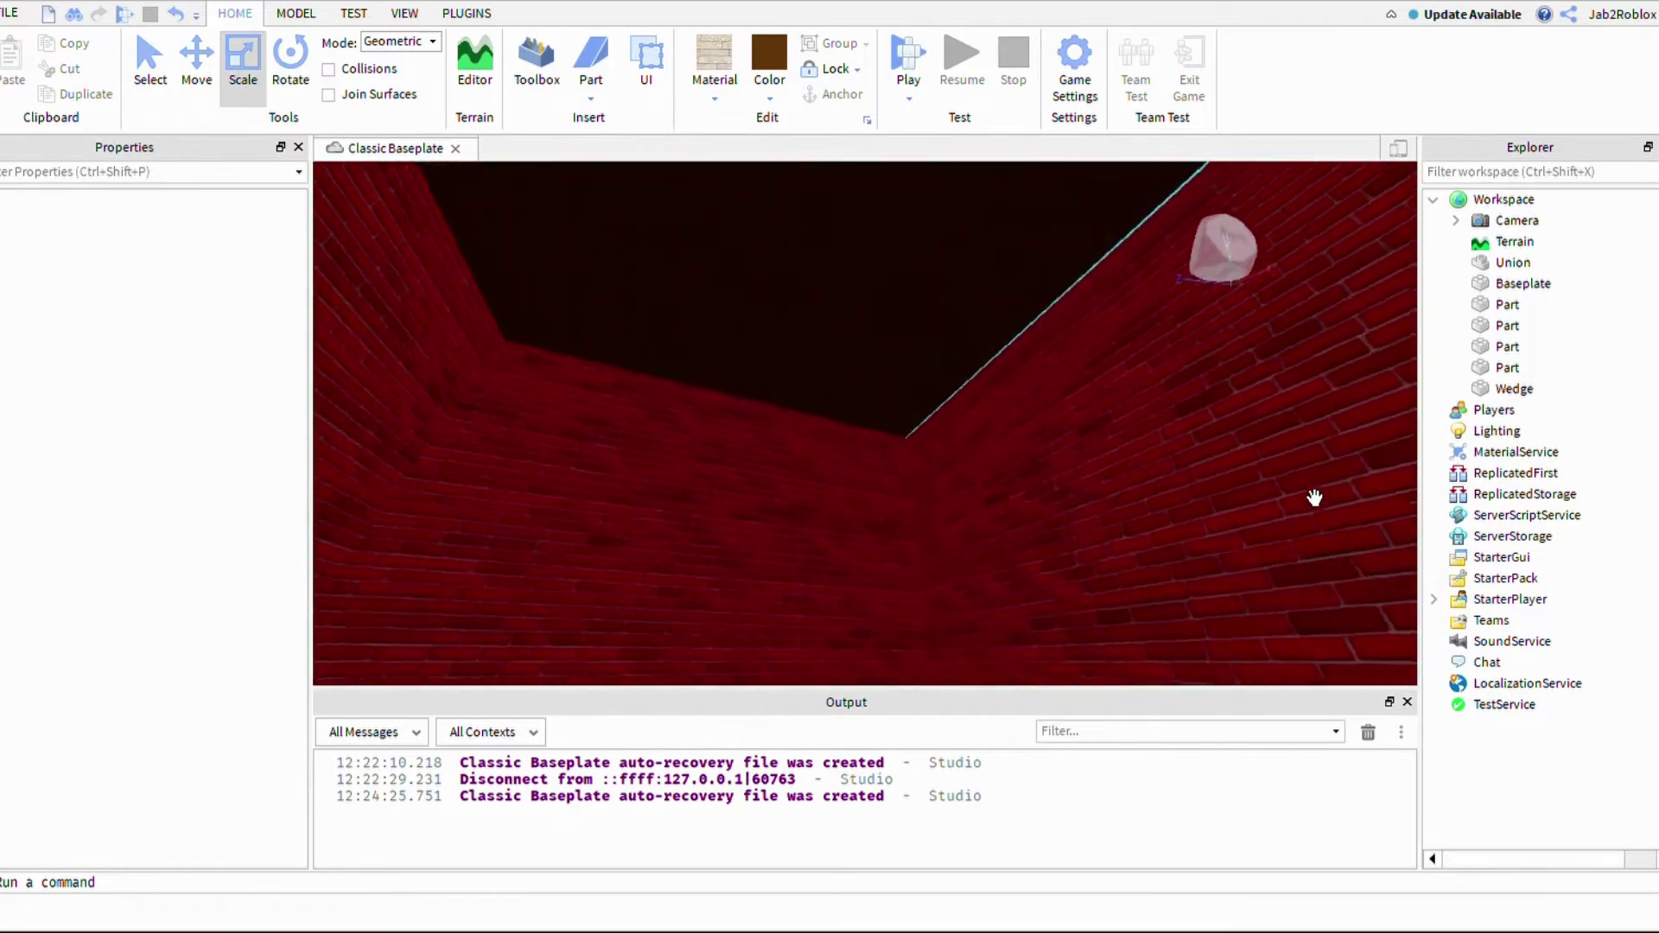
{"action": "scroll", "coordinate": [1314, 497], "scroll_direction": "down", "scroll_amount": 8}
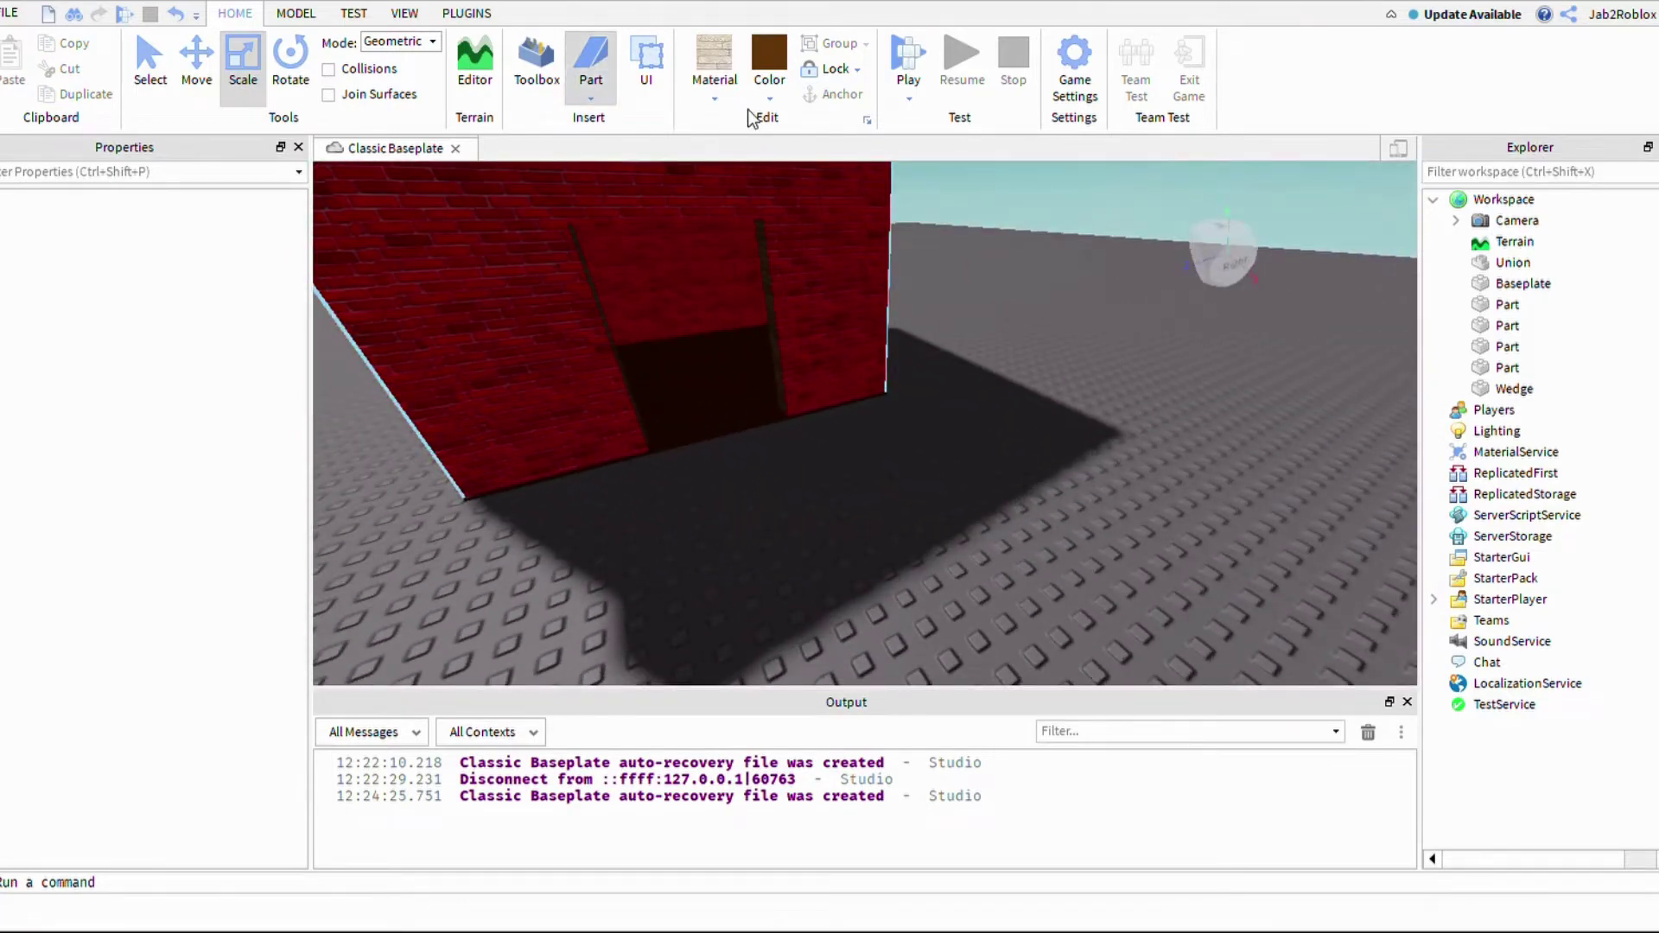
{"action": "left_click", "coordinate": [785, 182]}
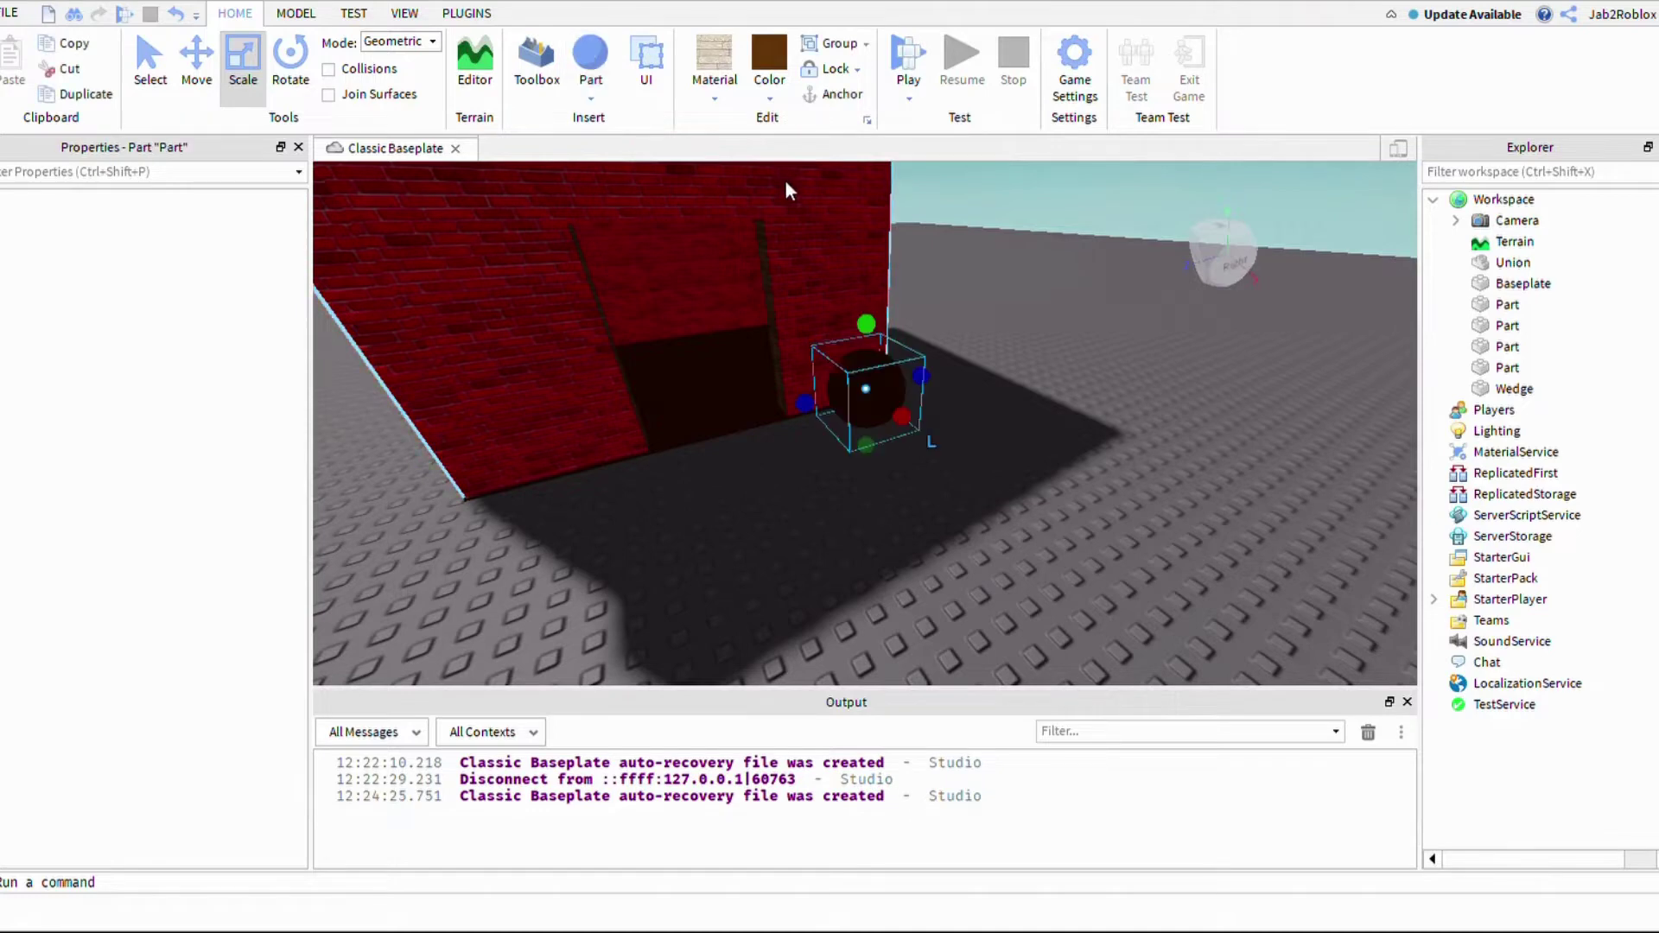
{"action": "left_click", "coordinate": [759, 118]}
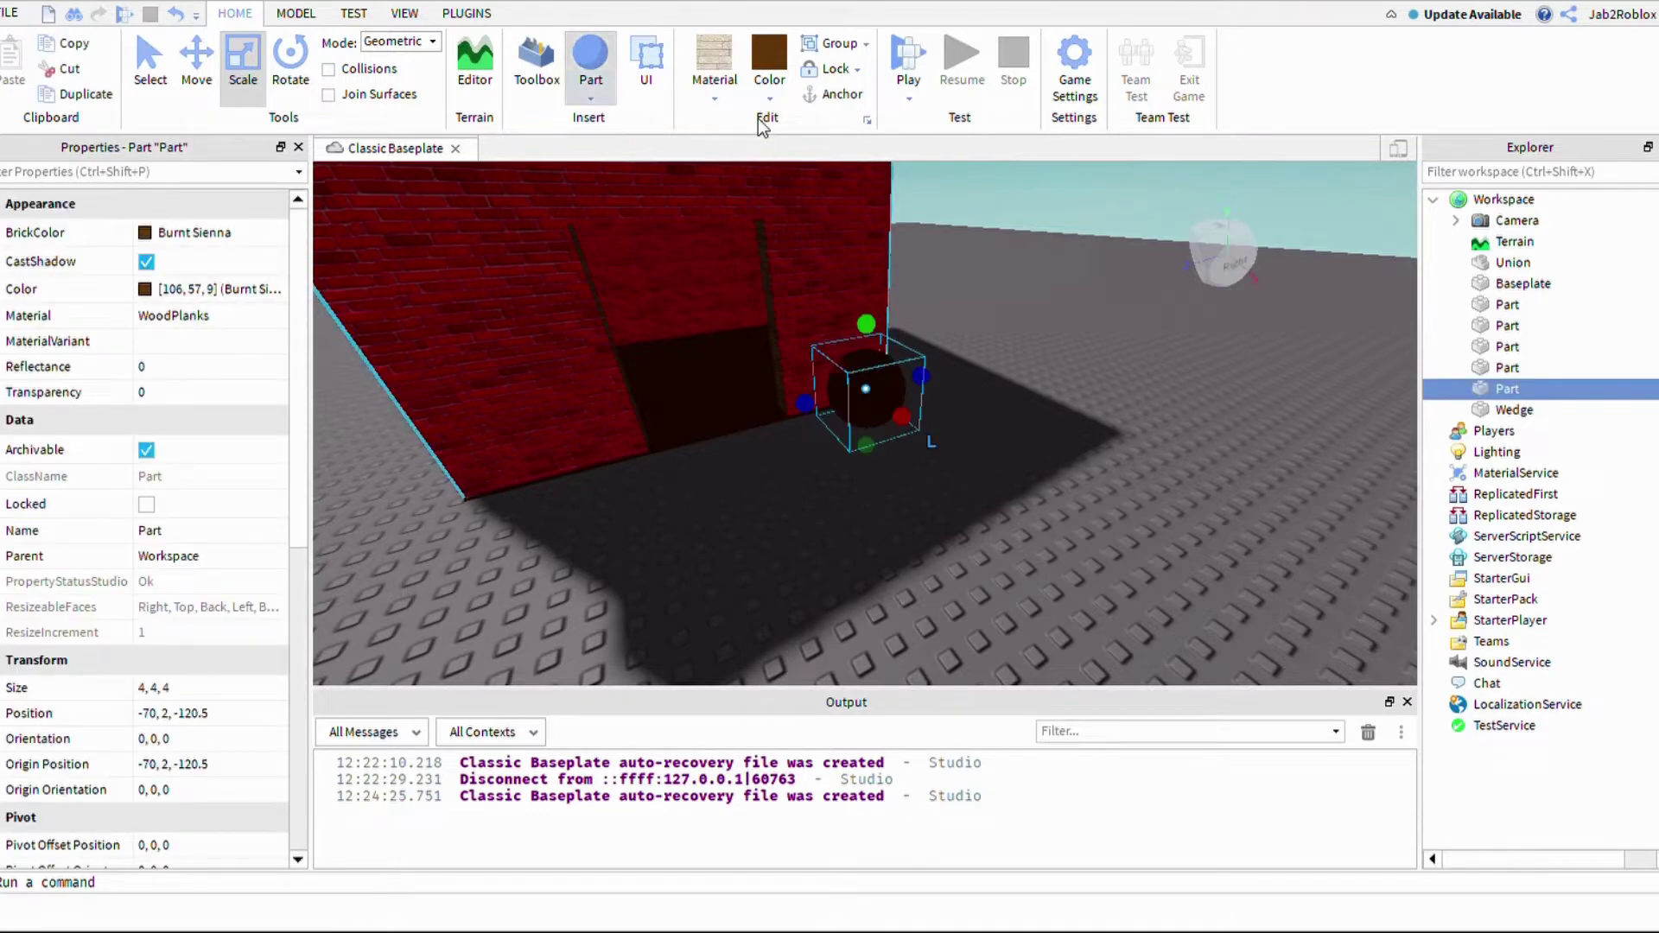
{"action": "left_click", "coordinate": [804, 246]}
{"action": "key", "text": "w"}
{"action": "right_click_drag", "start_coordinate": [1322, 496], "coordinate": [1074, 560]}
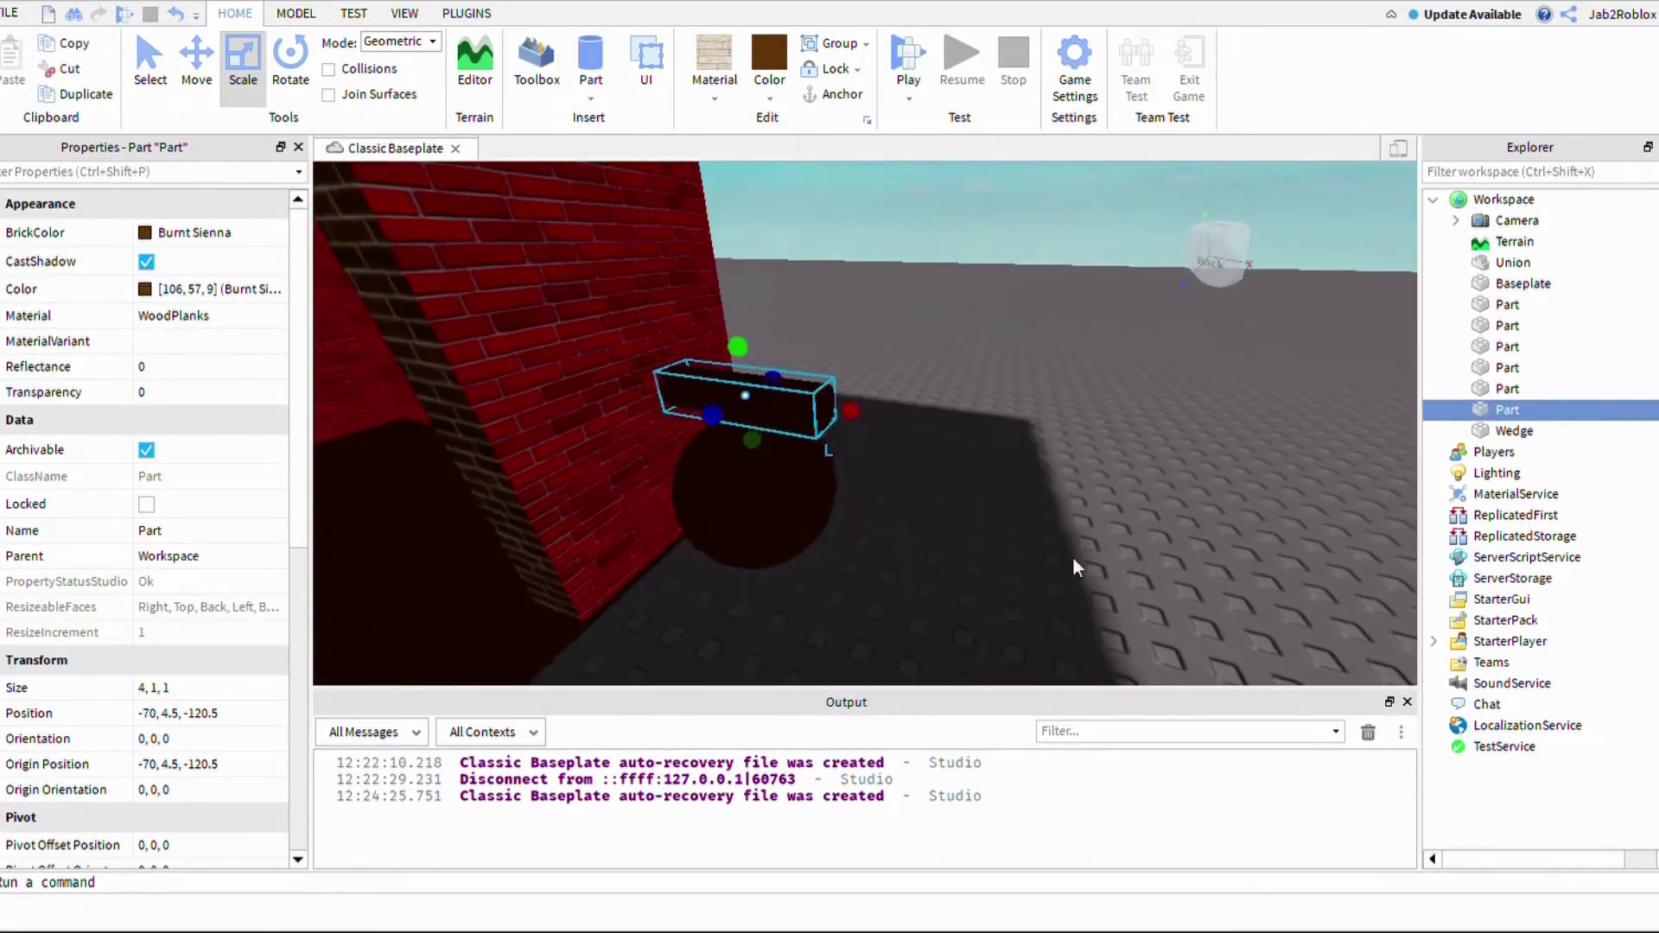
Step: Color the ball and cylinder New Yeller and set their material to Neon
{"action": "left_click", "coordinate": [755, 510], "text": "ctrl"}
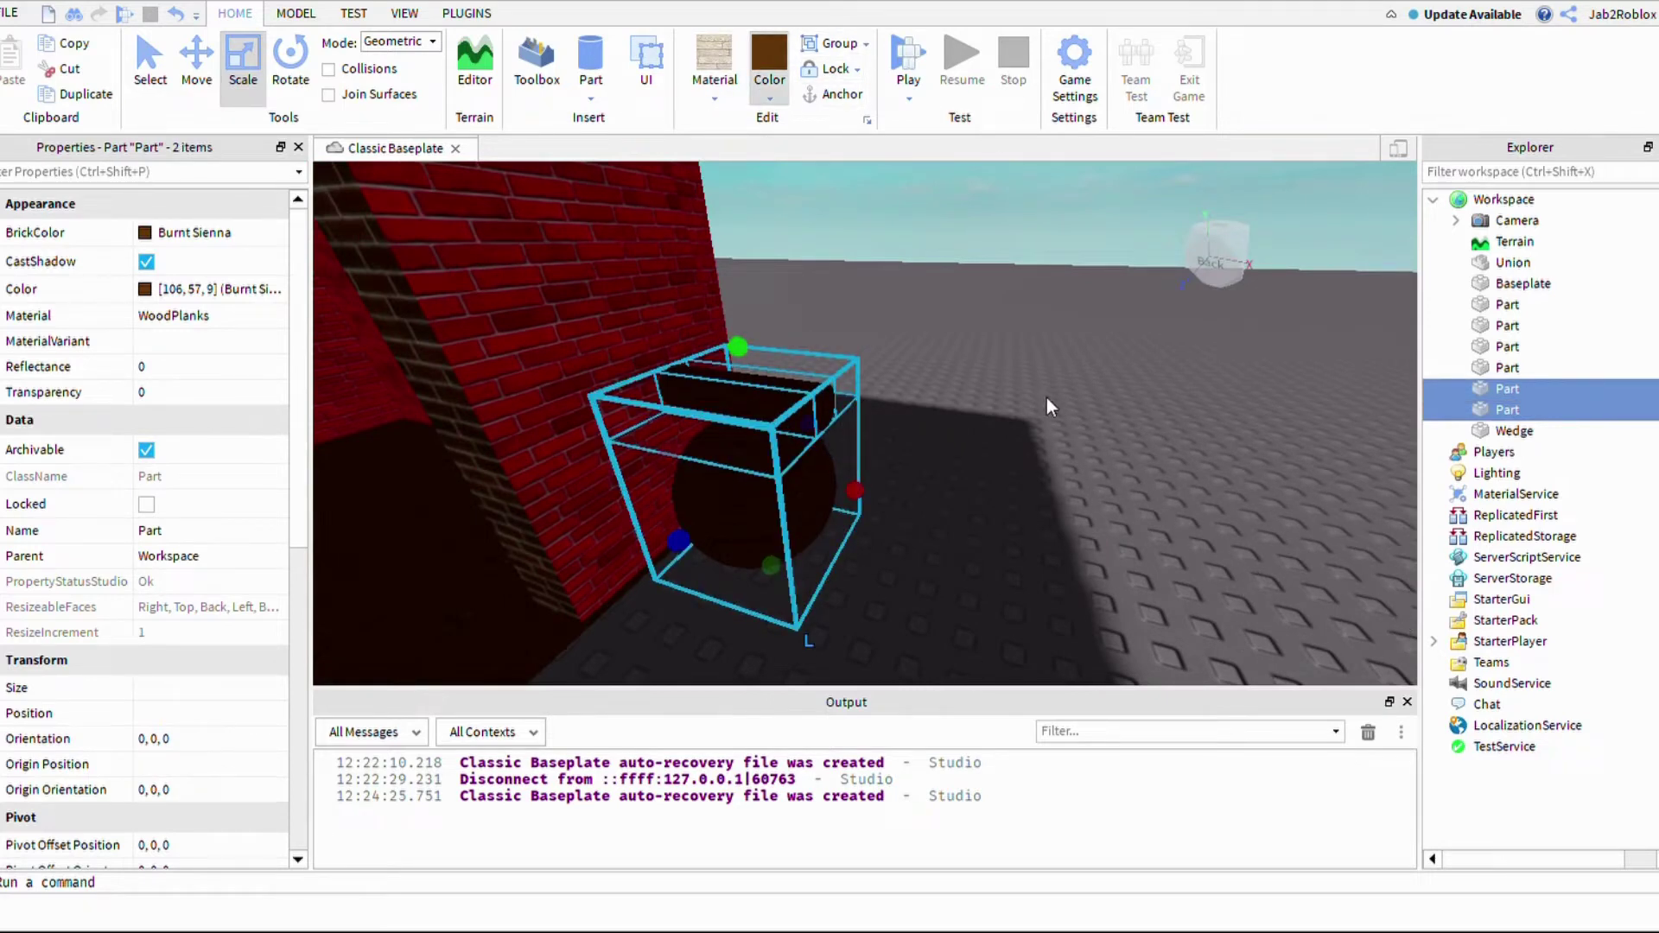
{"action": "left_click", "coordinate": [1003, 374]}
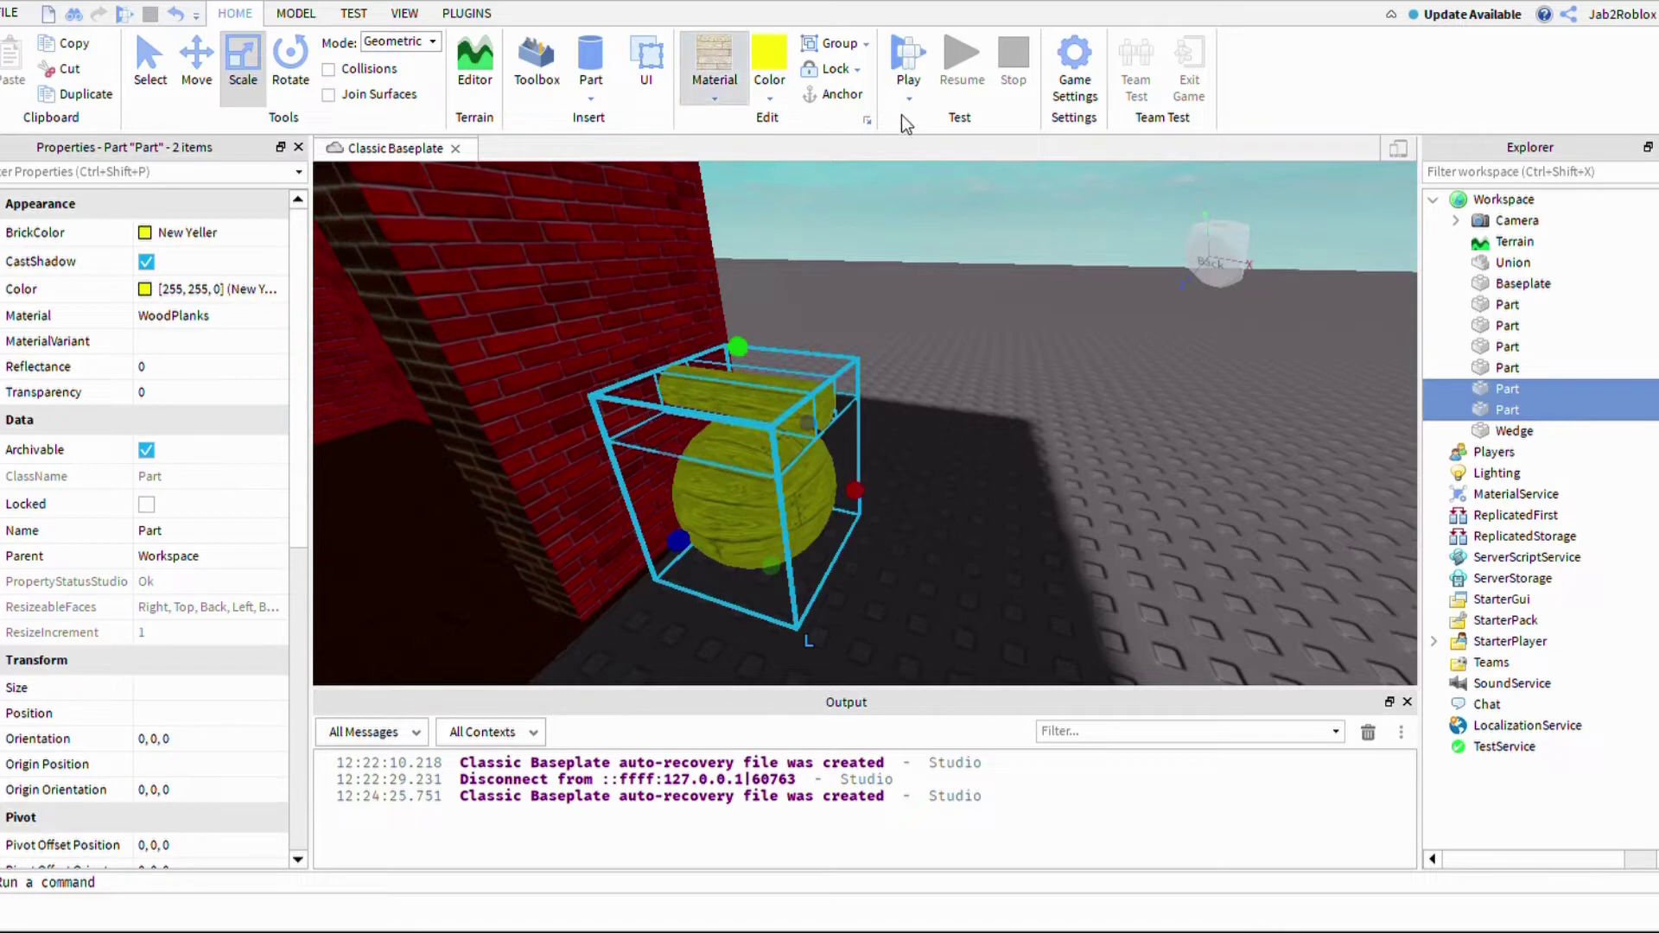
{"action": "left_click", "coordinate": [993, 584]}
{"action": "right_click_drag", "start_coordinate": [1130, 611], "coordinate": [1171, 629]}
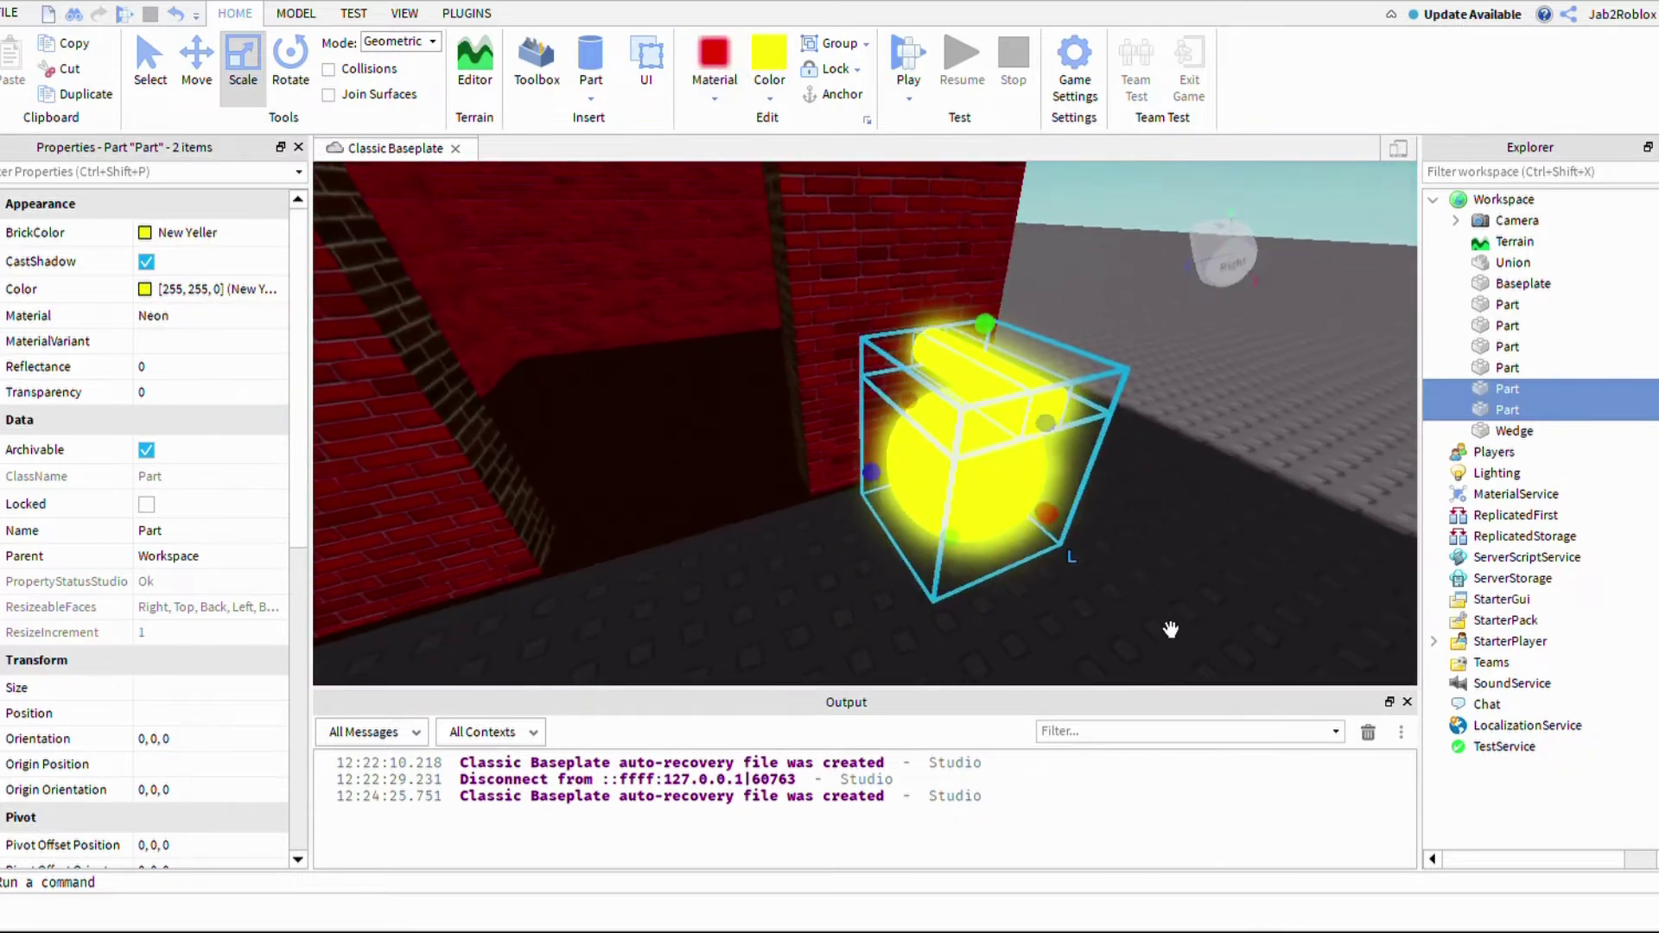
Step: Recolor the neon ball and cylinder Institutional white
{"action": "left_click", "coordinate": [1403, 607]}
{"action": "right_click_drag", "start_coordinate": [1192, 587], "coordinate": [1152, 563]}
{"action": "left_click", "coordinate": [1153, 562]}
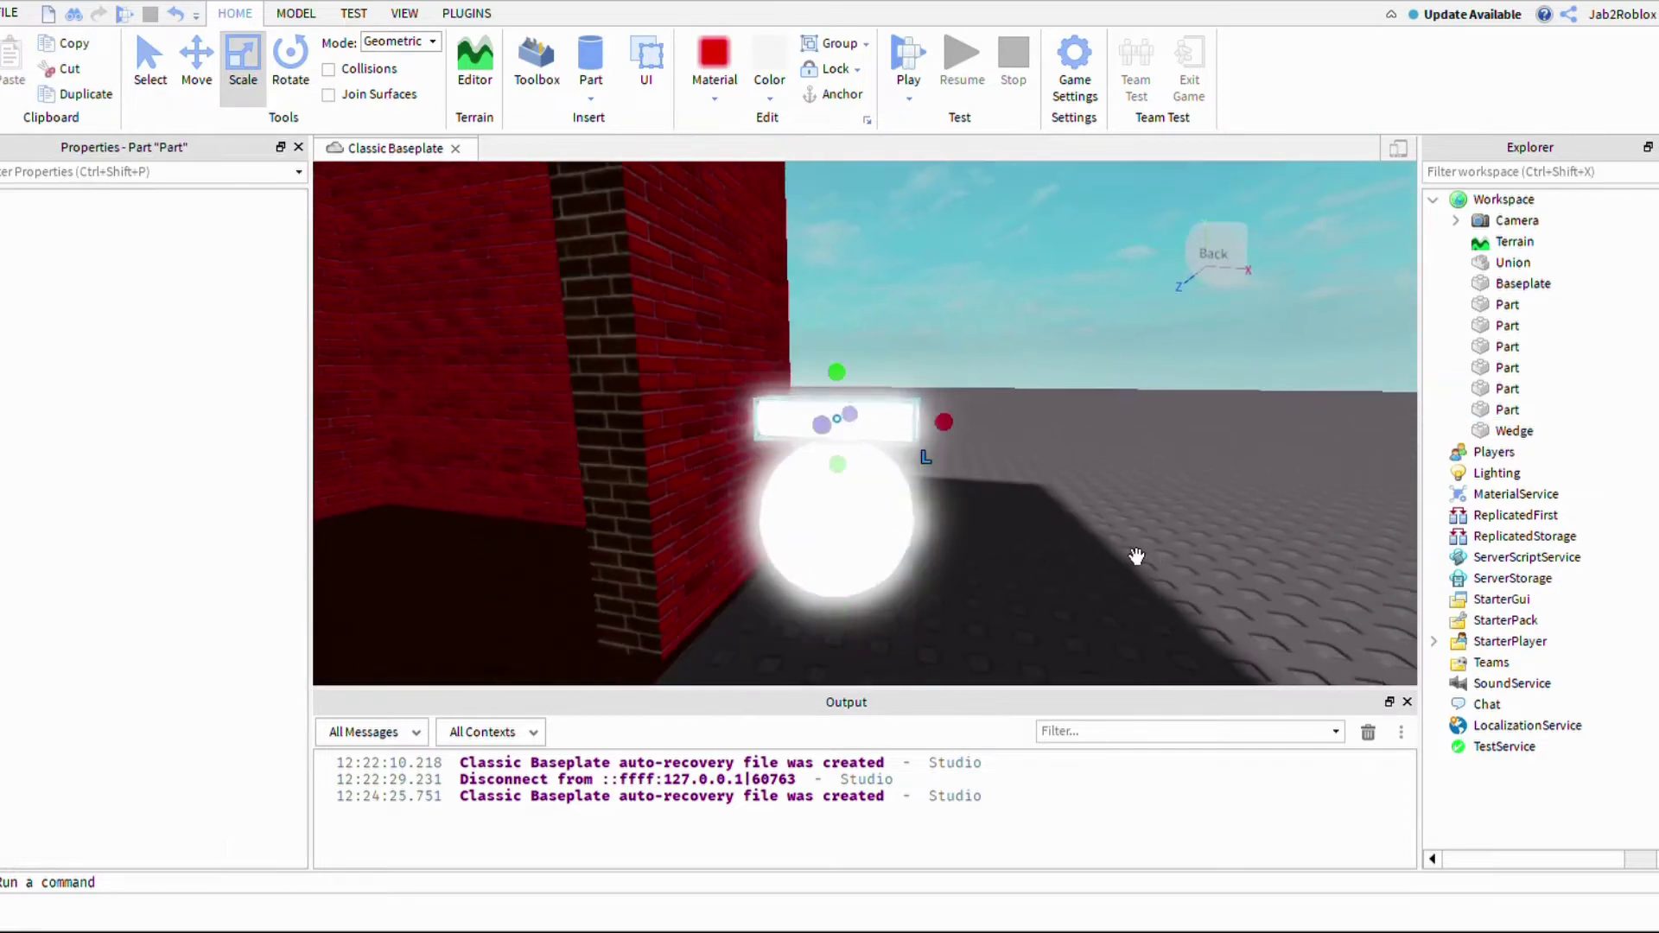
Step: Rotate the cylinder 90° about the Z axis so it stands upright on the ball
{"action": "left_click", "coordinate": [292, 79]}
{"action": "left_click_drag", "start_coordinate": [901, 367], "coordinate": [890, 353]}
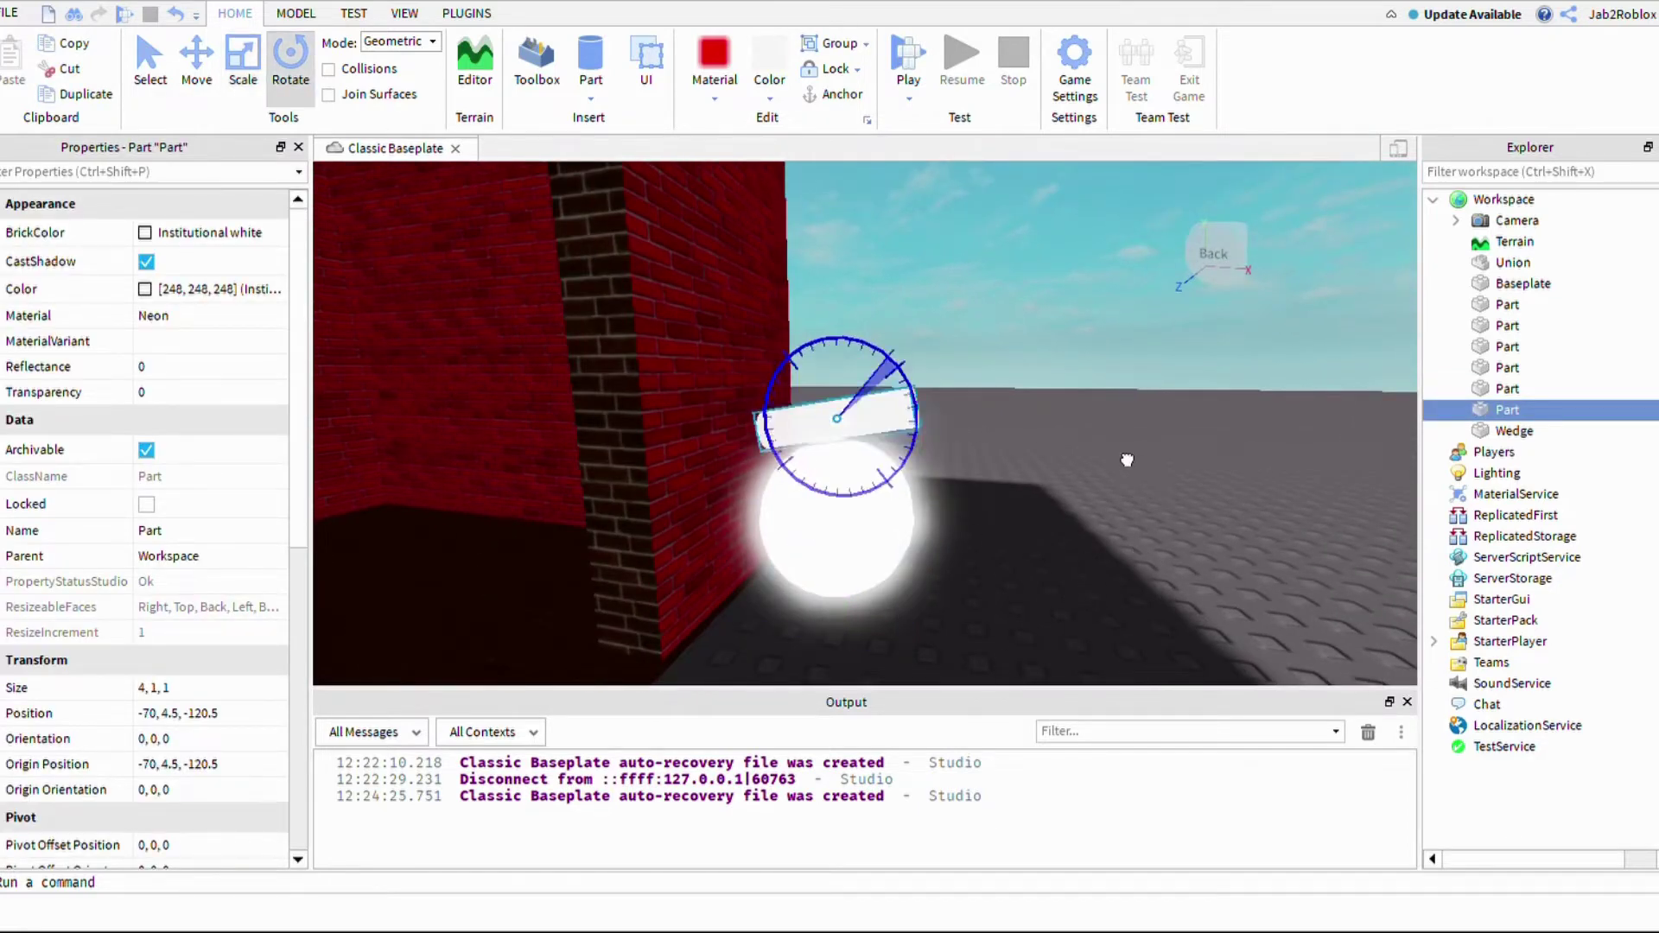
{"action": "left_click_drag", "start_coordinate": [1126, 459], "coordinate": [1026, 476]}
Step: Set the upright cylinder's material to Metal
{"action": "left_click", "coordinate": [914, 111]}
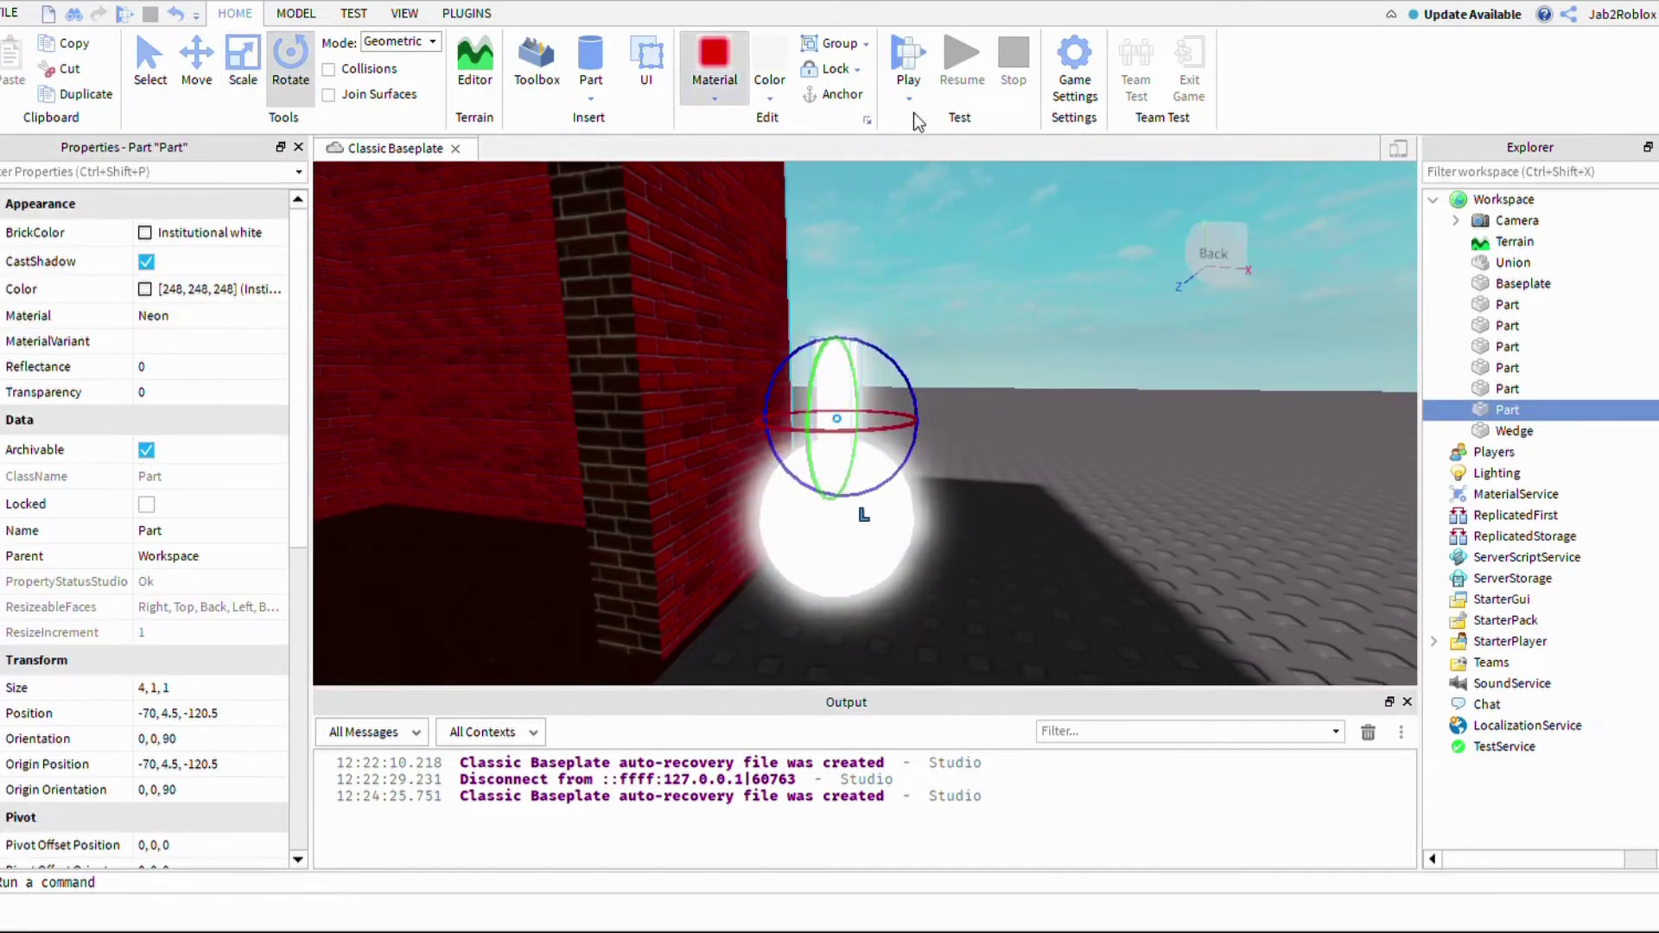
{"action": "left_click", "coordinate": [986, 535]}
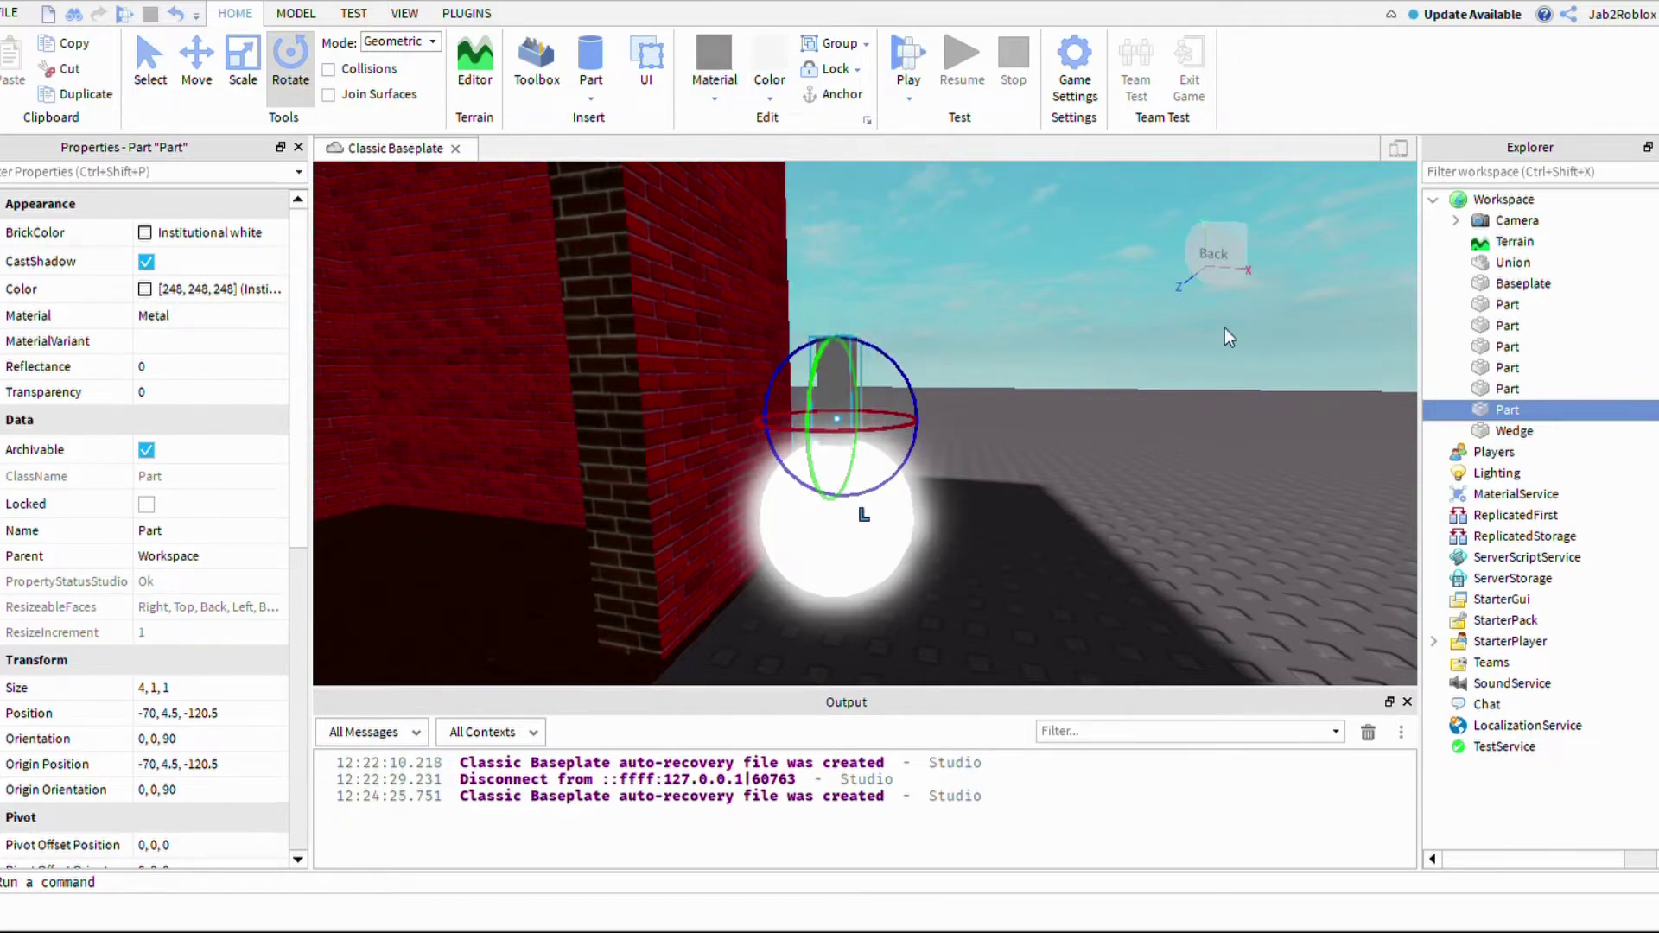
{"action": "left_click", "coordinate": [1226, 329]}
{"action": "right_click_drag", "start_coordinate": [1226, 328], "coordinate": [1248, 425]}
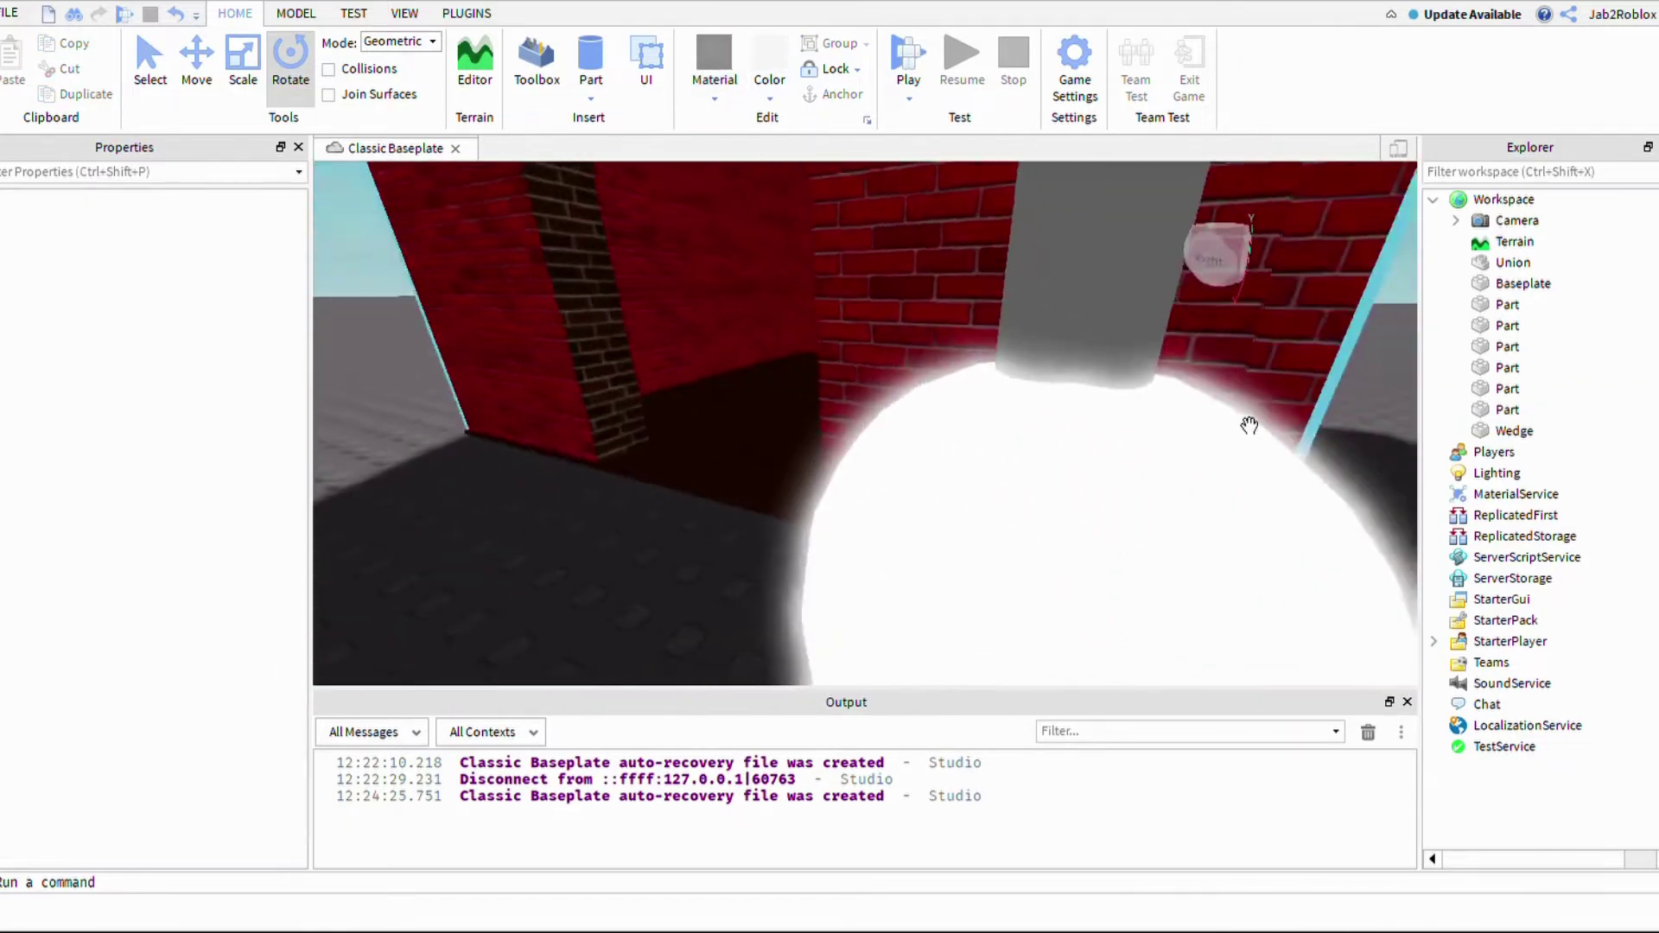
Step: Stretch the upright metal cylinder upward with the Scale tool to form a longer rod above the ball
{"action": "scroll", "coordinate": [1249, 426], "scroll_direction": "down", "scroll_amount": 5}
{"action": "left_click", "coordinate": [913, 333]}
{"action": "left_click", "coordinate": [243, 62]}
{"action": "right_click_drag", "start_coordinate": [951, 467], "coordinate": [1047, 433]}
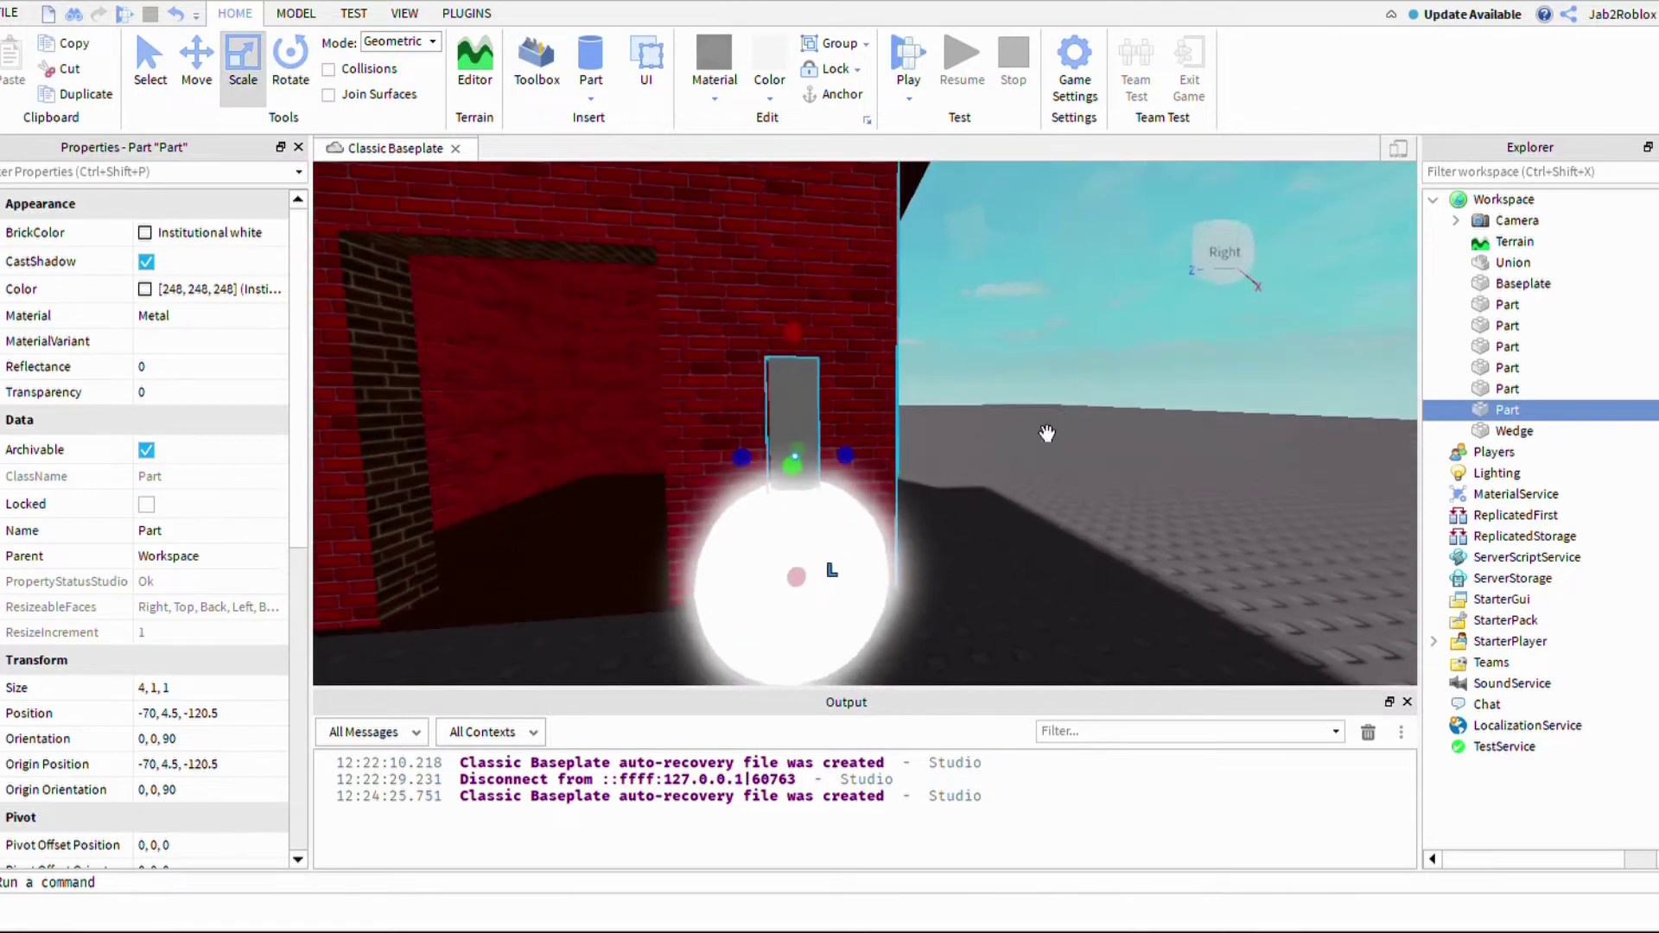
{"action": "left_click_drag", "start_coordinate": [1020, 425], "coordinate": [1016, 294]}
Step: Anchor the ball and cylinder together, and rename the neon ball Light
{"action": "left_click", "coordinate": [1289, 484]}
{"action": "left_click", "coordinate": [1114, 752]}
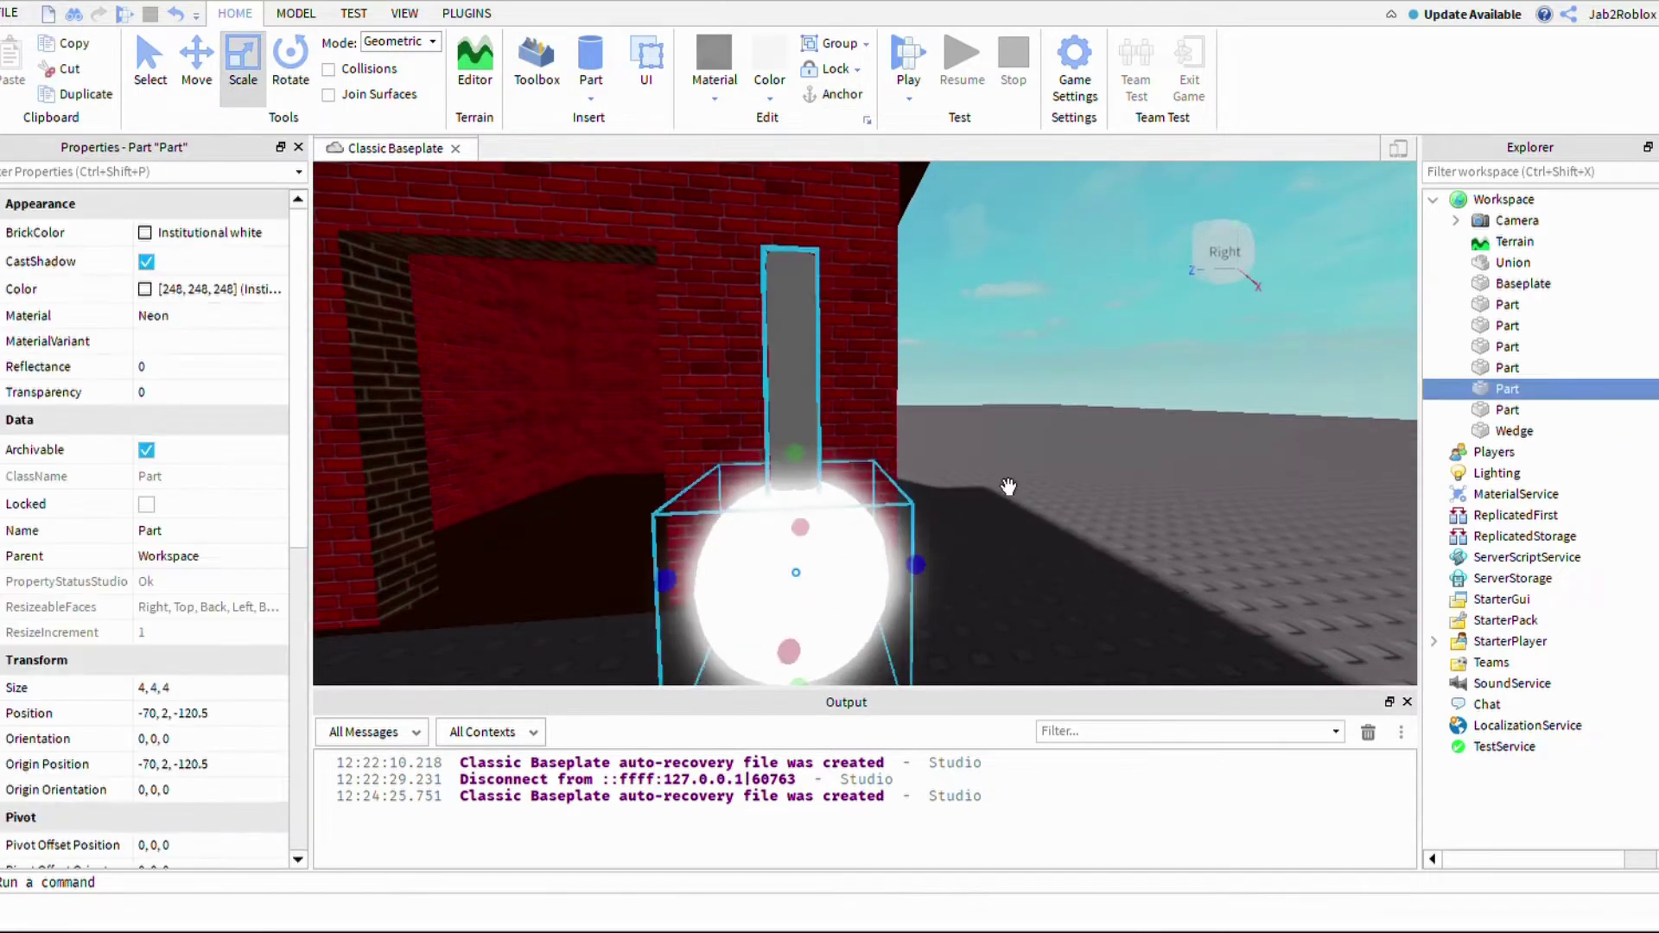
{"action": "left_click", "coordinate": [792, 372], "text": "ctrl"}
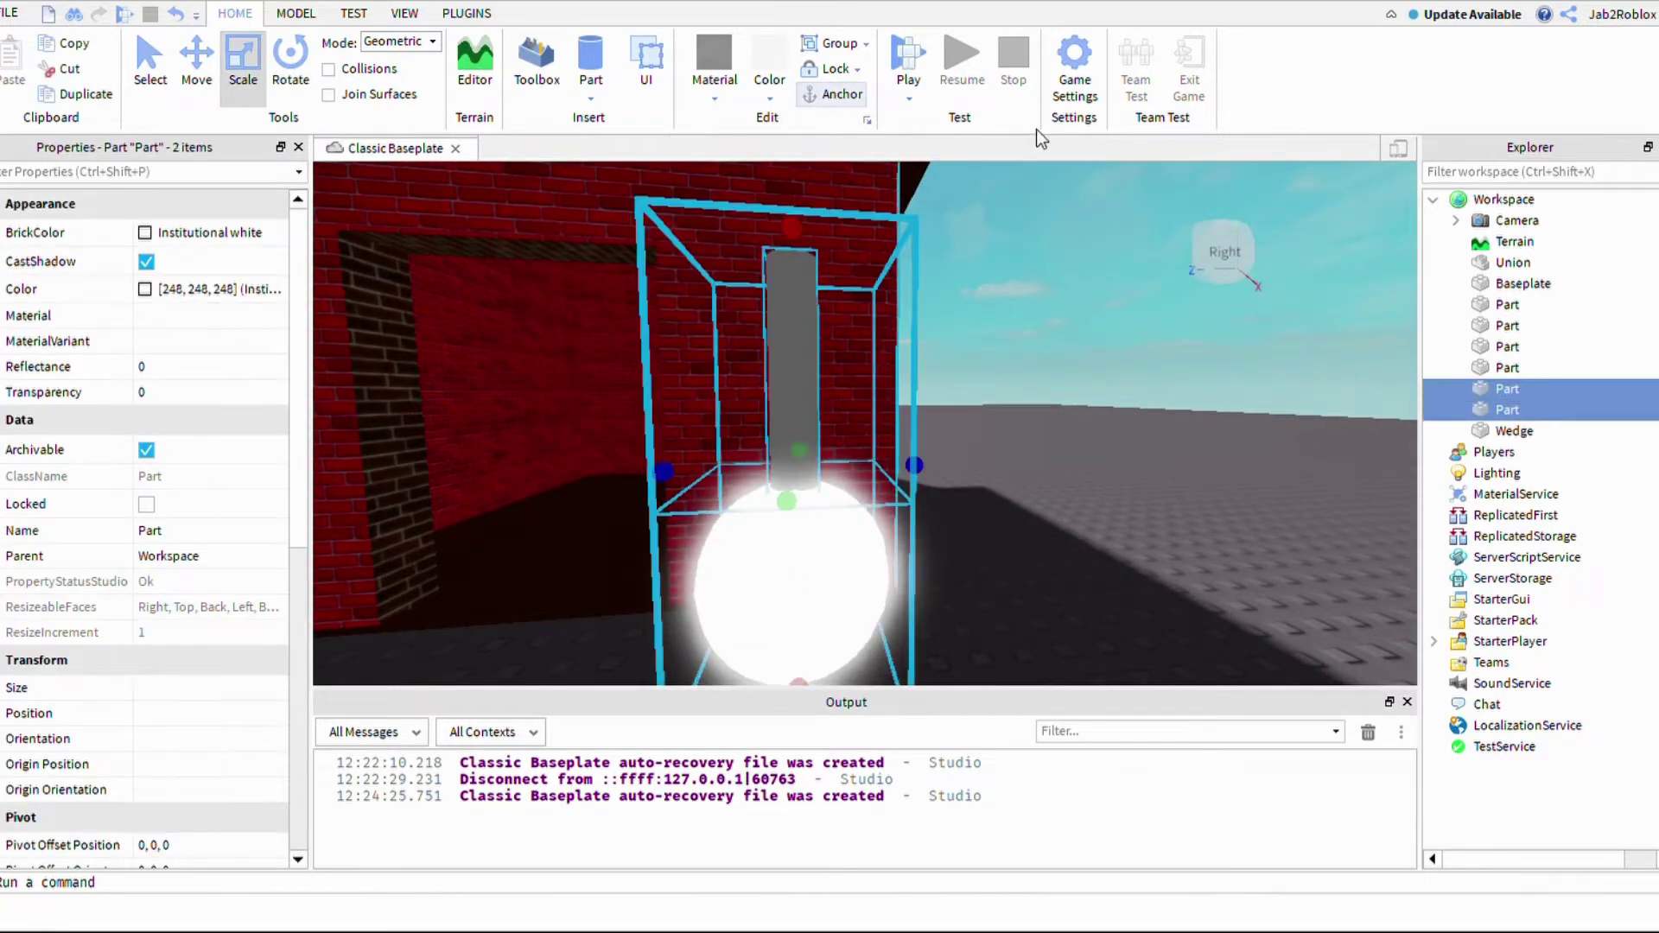
{"action": "left_click", "coordinate": [1393, 534]}
{"action": "left_click", "coordinate": [1507, 410]}
{"action": "left_click", "coordinate": [796, 572]}
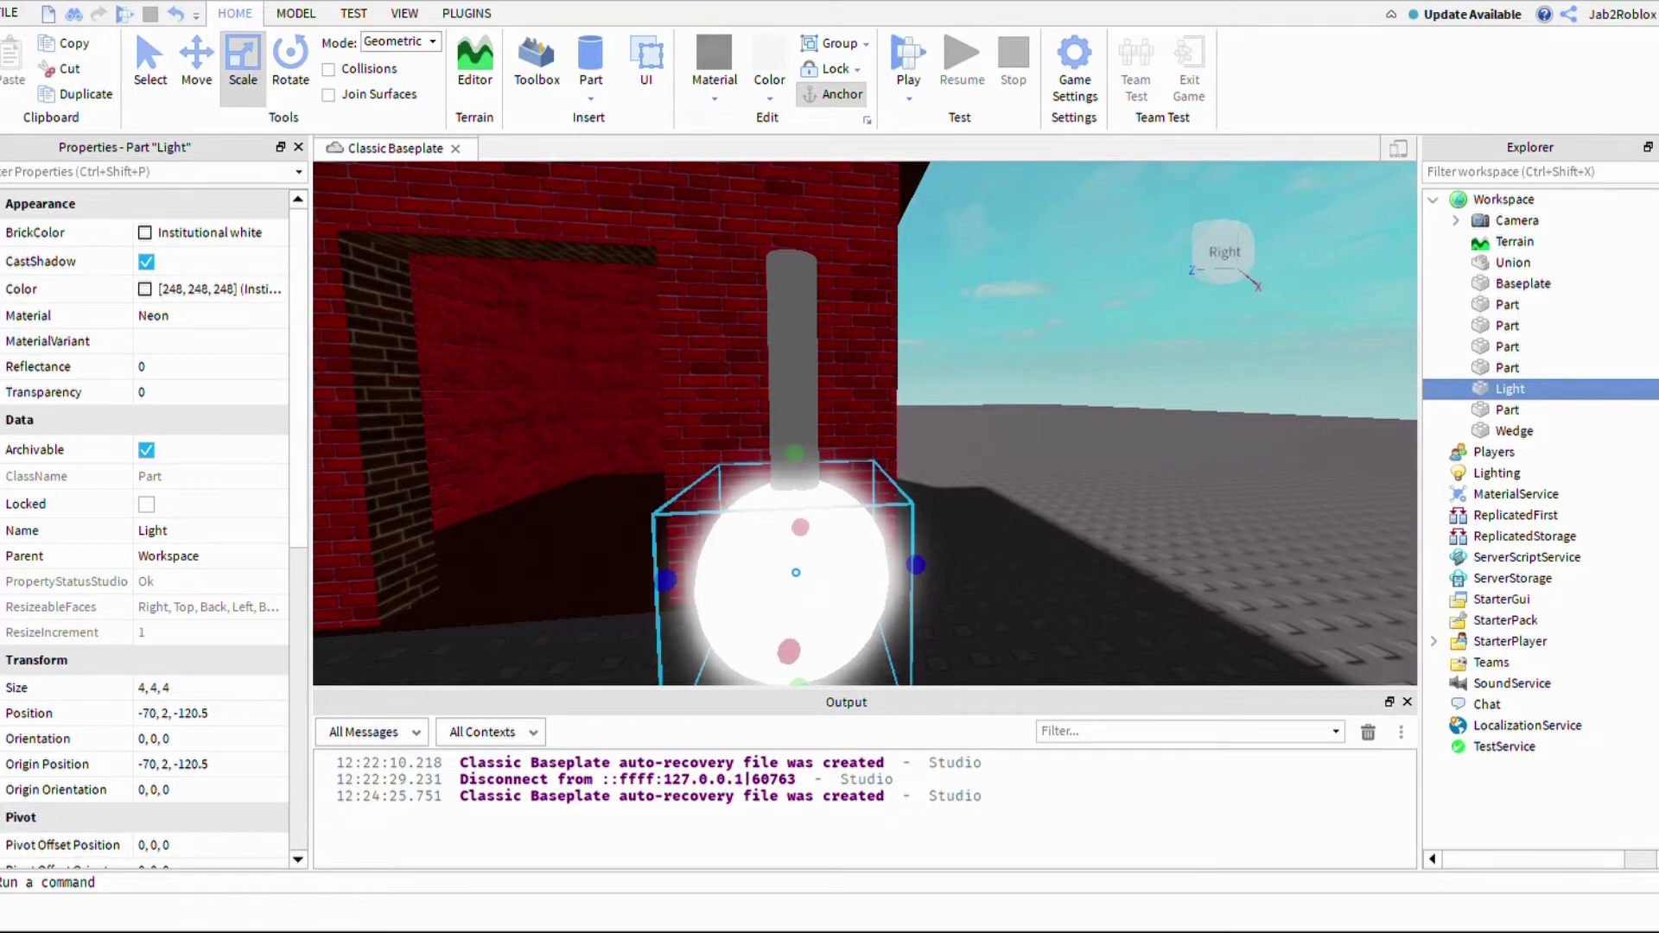
Step: Insert a SpotLight into the Light ball and set its Face to Bottom
{"action": "left_click", "coordinate": [1544, 410]}
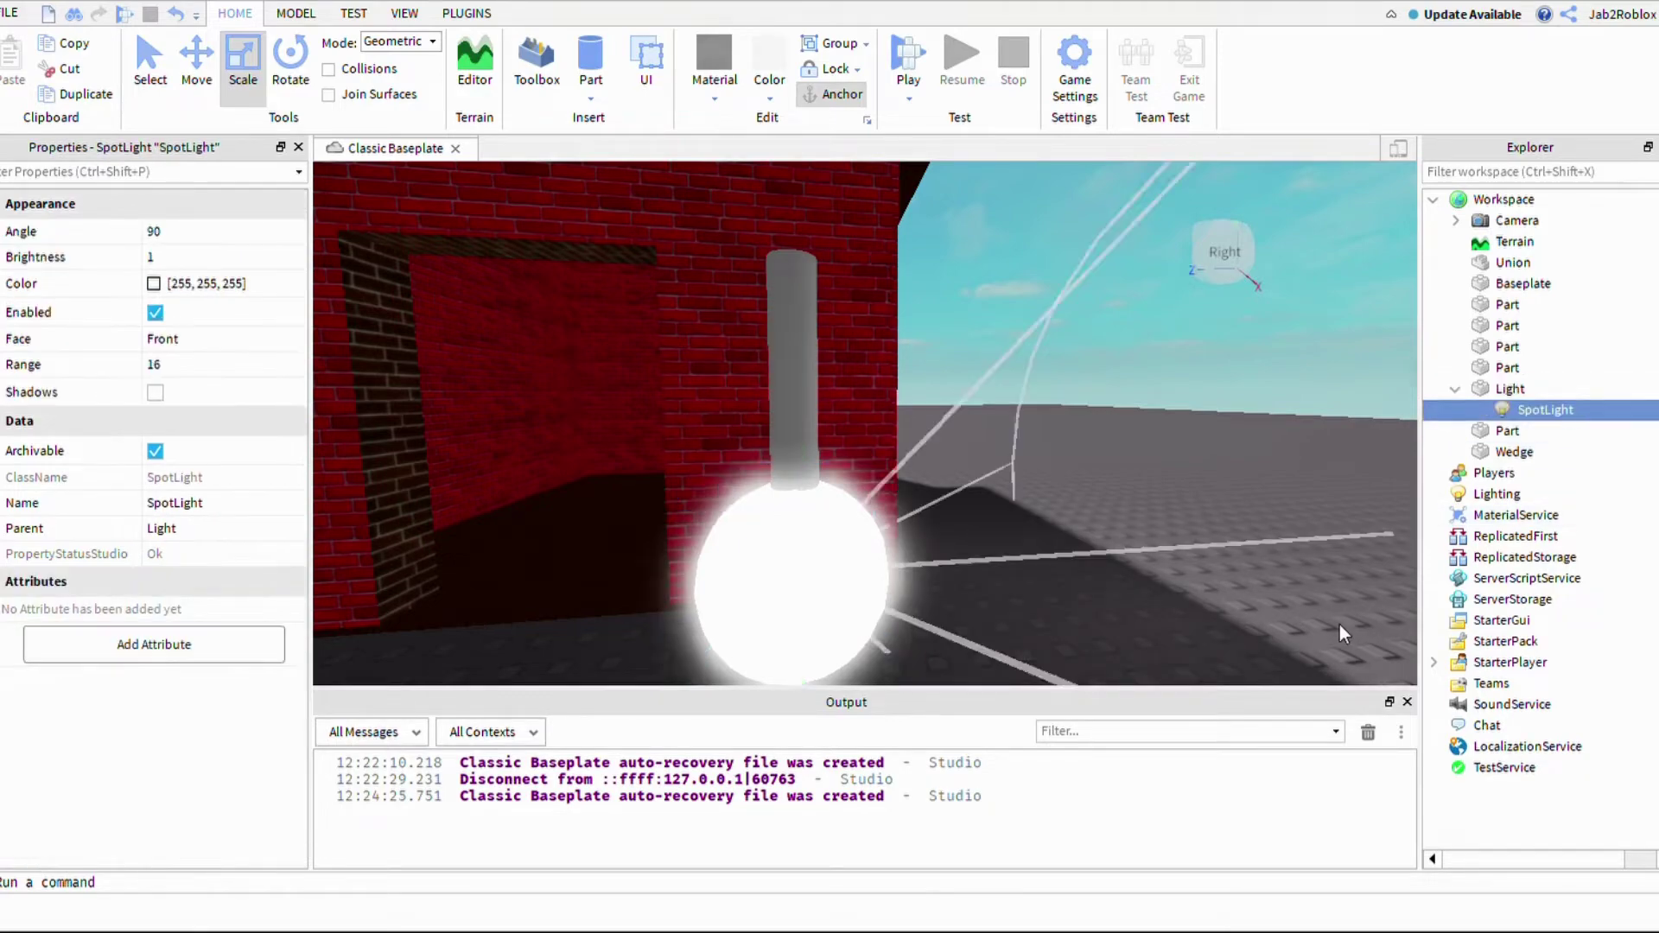
{"action": "mouse_move", "coordinate": [1339, 627]}
{"action": "right_mouse_down"}
{"action": "mouse_move", "coordinate": [1374, 658]}
{"action": "mouse_move", "coordinate": [1340, 625]}
{"action": "right_mouse_up"}
{"action": "scroll", "coordinate": [1339, 625], "scroll_direction": "down", "scroll_amount": 3}
{"action": "scroll", "coordinate": [1339, 625], "scroll_direction": "up", "scroll_amount": 2}
{"action": "scroll", "coordinate": [1339, 624], "scroll_direction": "down", "scroll_amount": 3}
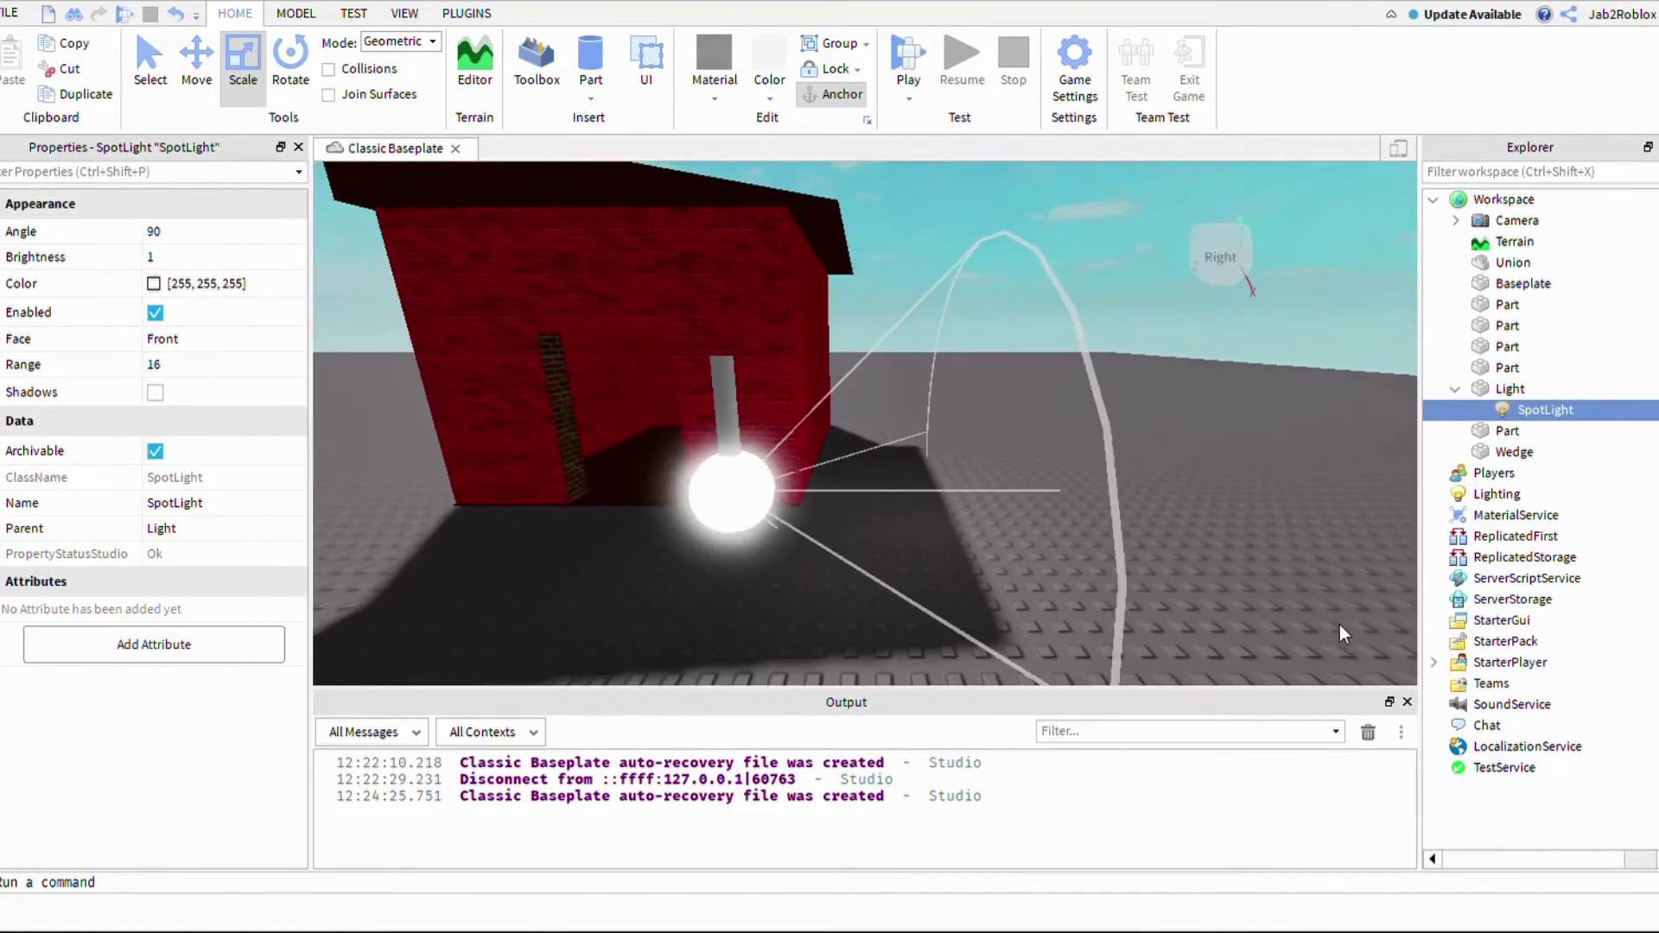
{"action": "left_click", "coordinate": [250, 338]}
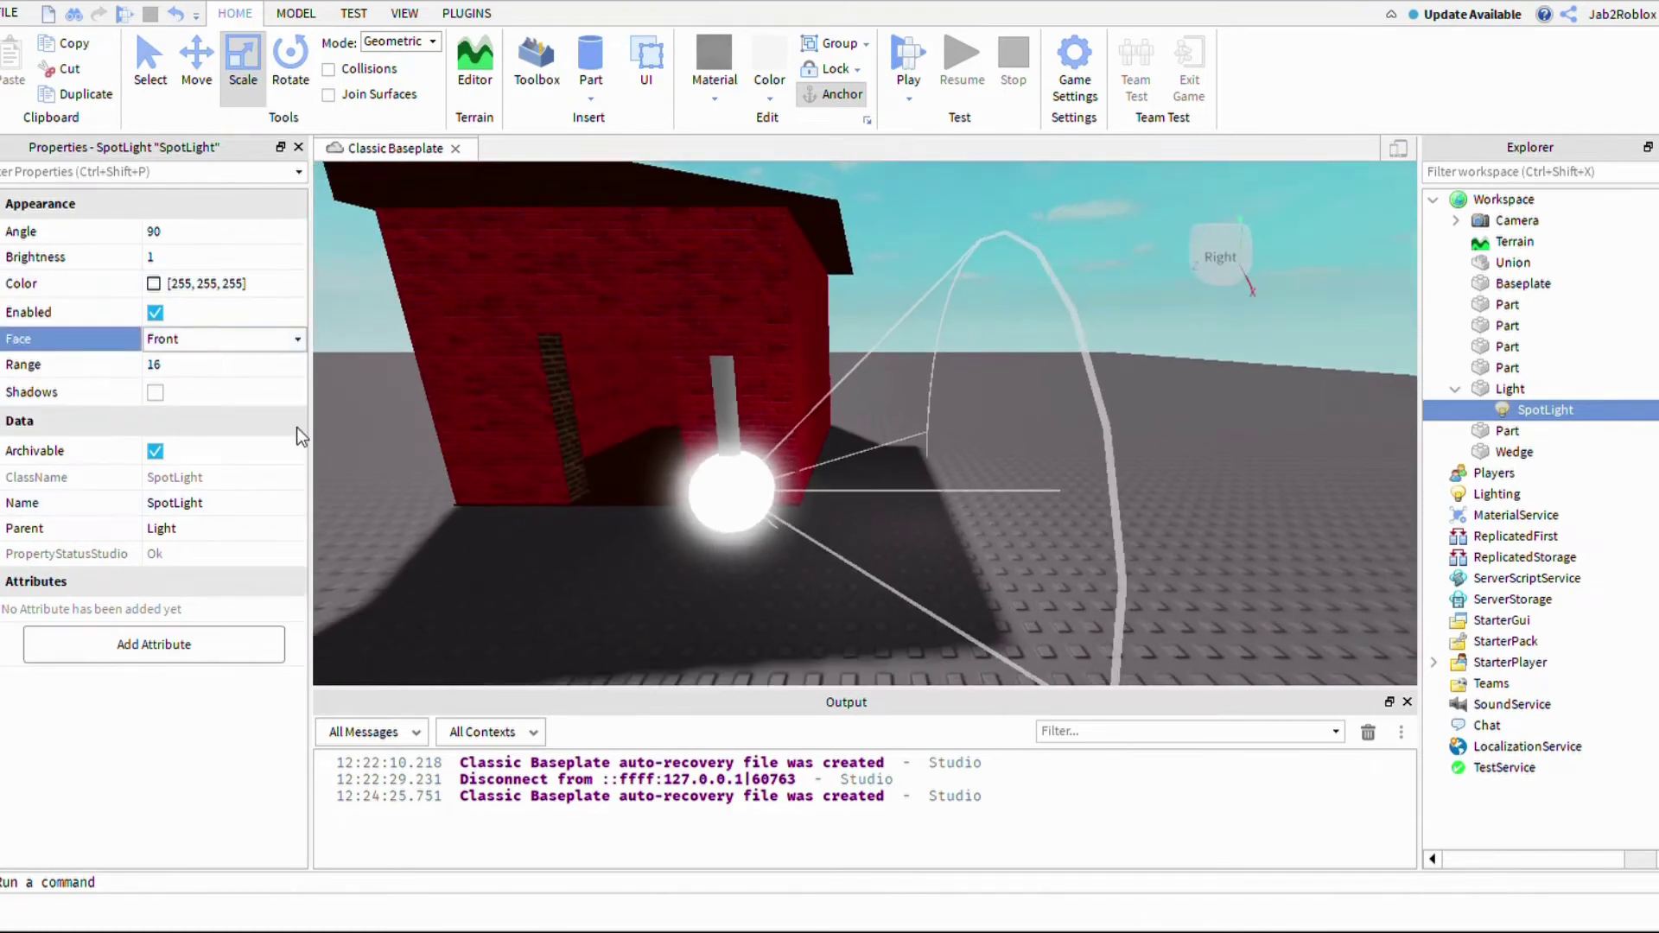
{"action": "left_click", "coordinate": [295, 465]}
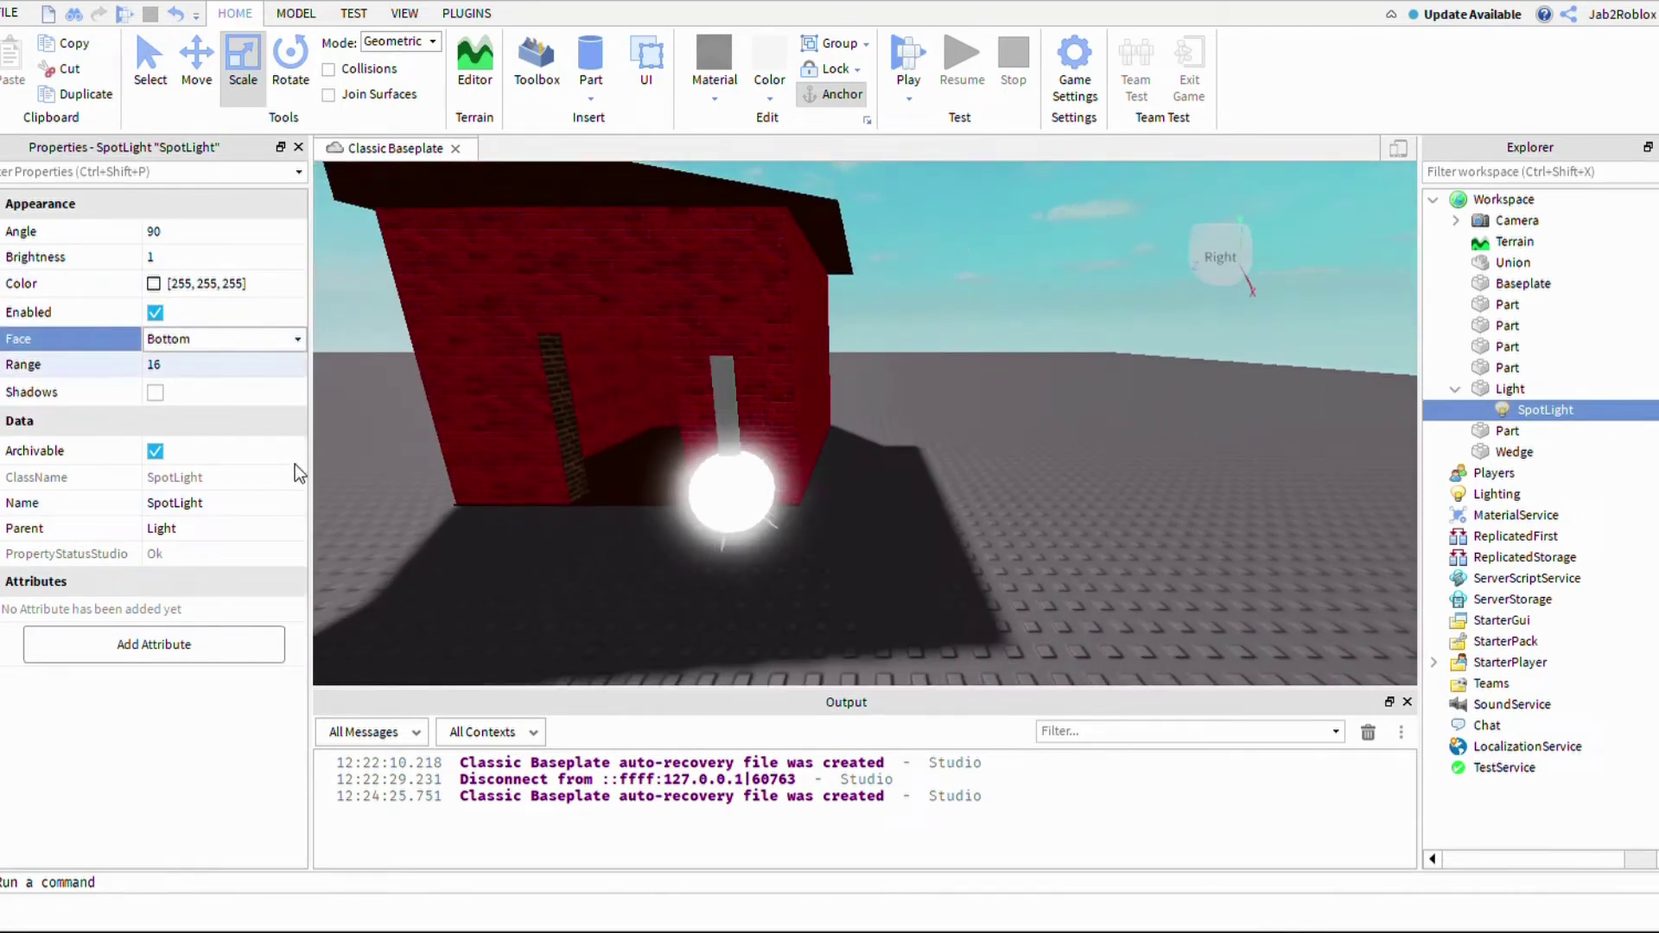
Step: Raise the Light ball and its cylinder together until the ball's Y position is 13.5
{"action": "left_click", "coordinate": [722, 489]}
{"action": "left_click", "coordinate": [723, 399], "text": "ctrl"}
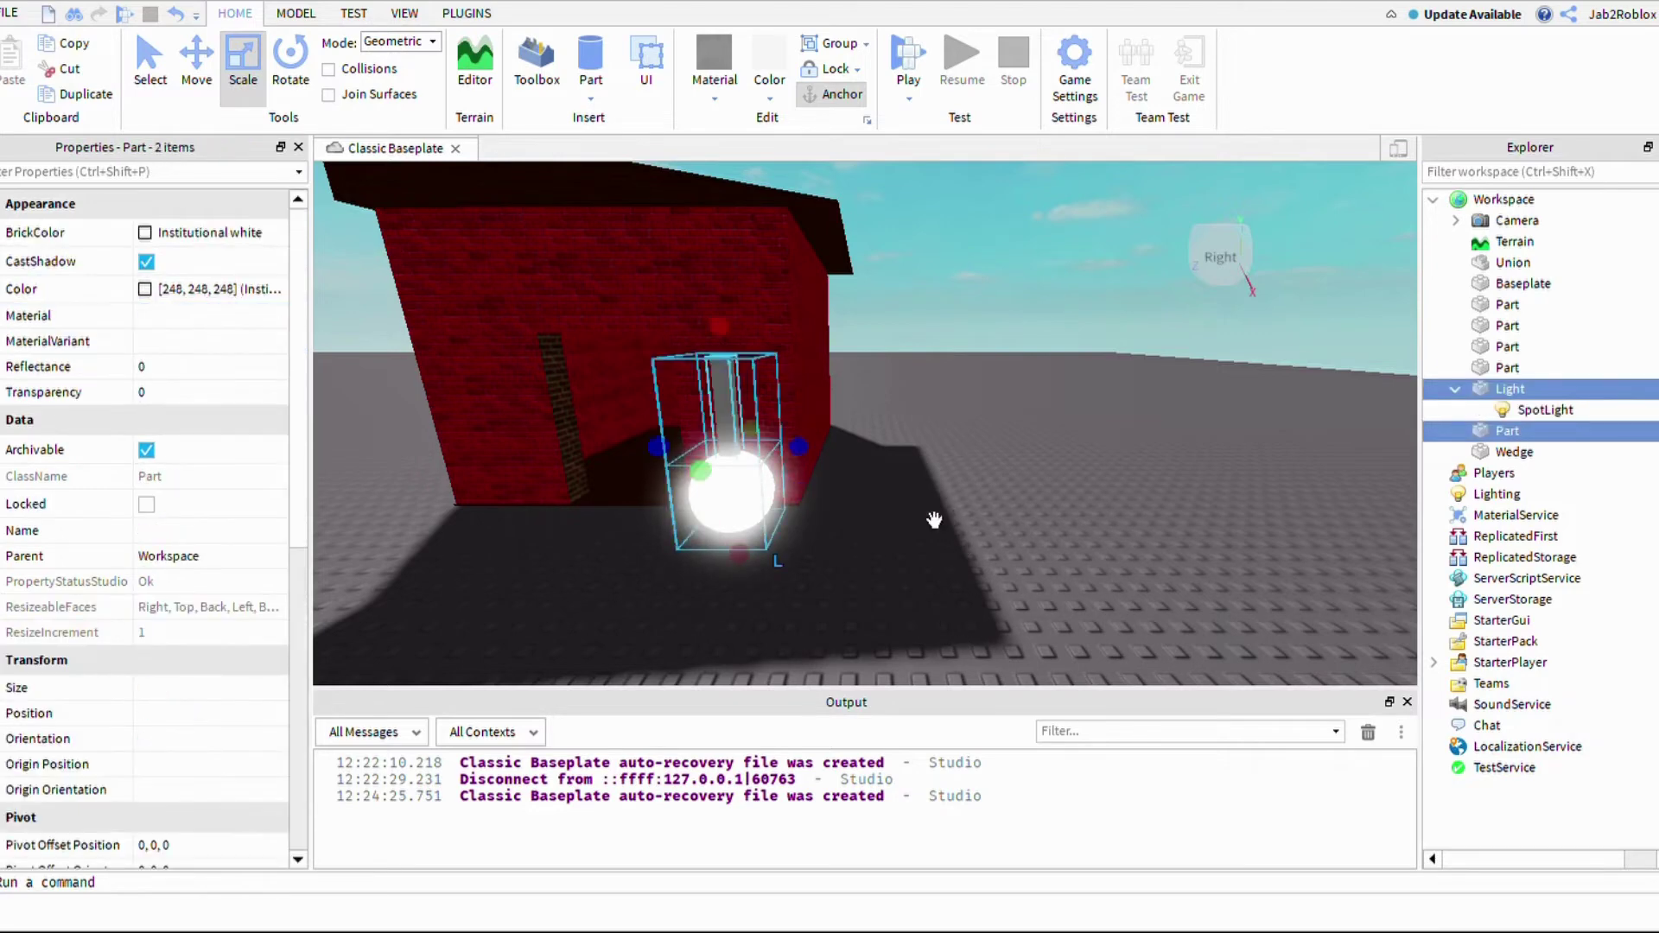
{"action": "left_click", "coordinate": [196, 69]}
{"action": "left_click_drag", "start_coordinate": [739, 551], "coordinate": [718, 328]}
{"action": "left_click_drag", "start_coordinate": [987, 394], "coordinate": [1019, 411]}
{"action": "right_click_drag", "start_coordinate": [1019, 411], "coordinate": [1235, 493]}
Step: Set the SpotLight's Range to 18 and its Brightness to 10.96
{"action": "left_click", "coordinate": [1545, 410]}
{"action": "left_click", "coordinate": [186, 364]}
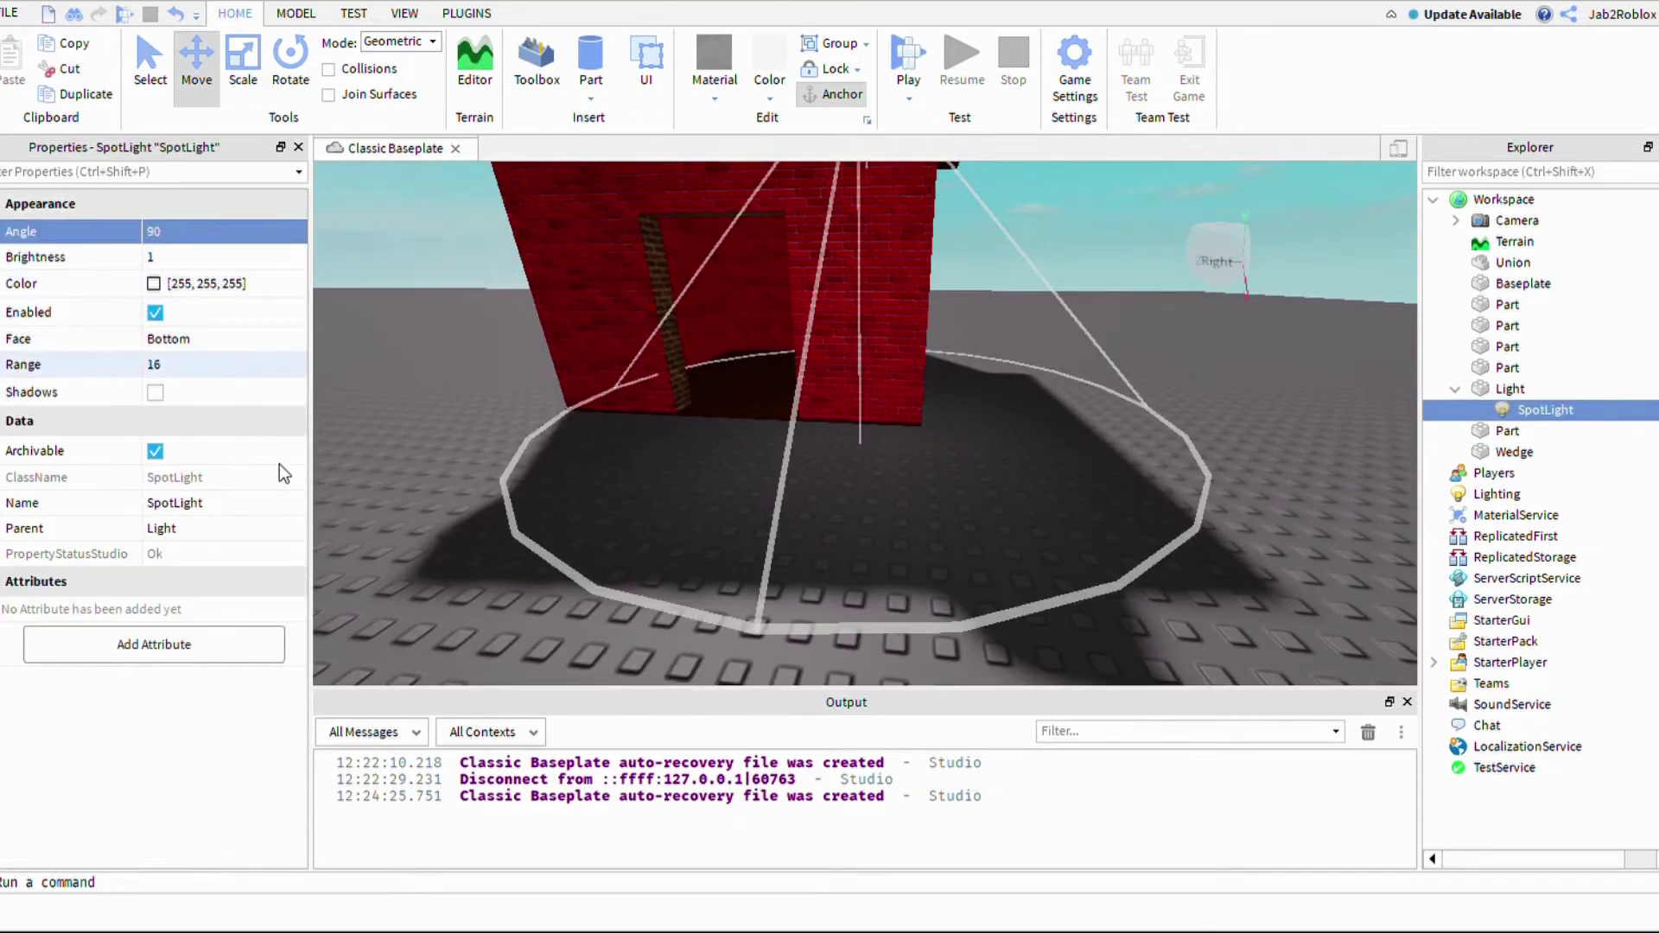
{"action": "type", "text": "21"}
{"action": "left_click", "coordinate": [177, 257]}
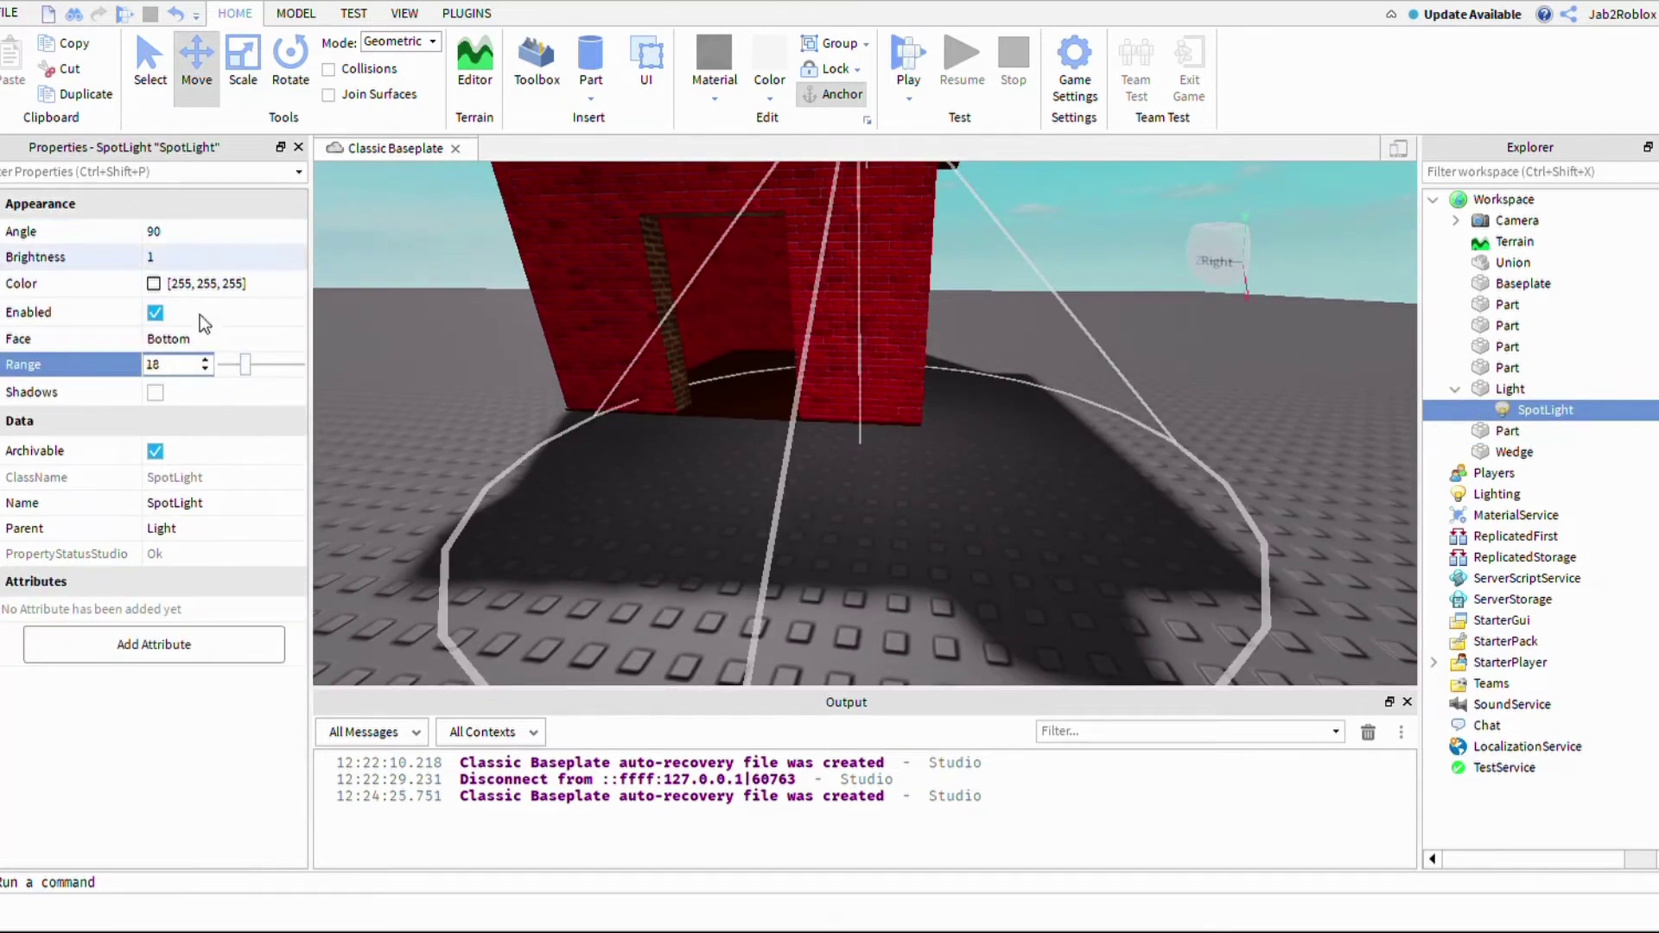
{"action": "left_click_drag", "start_coordinate": [223, 256], "coordinate": [245, 256]}
Step: Change the SpotLight's color to pale yellow, 255, 255, 127
{"action": "left_click", "coordinate": [230, 232]}
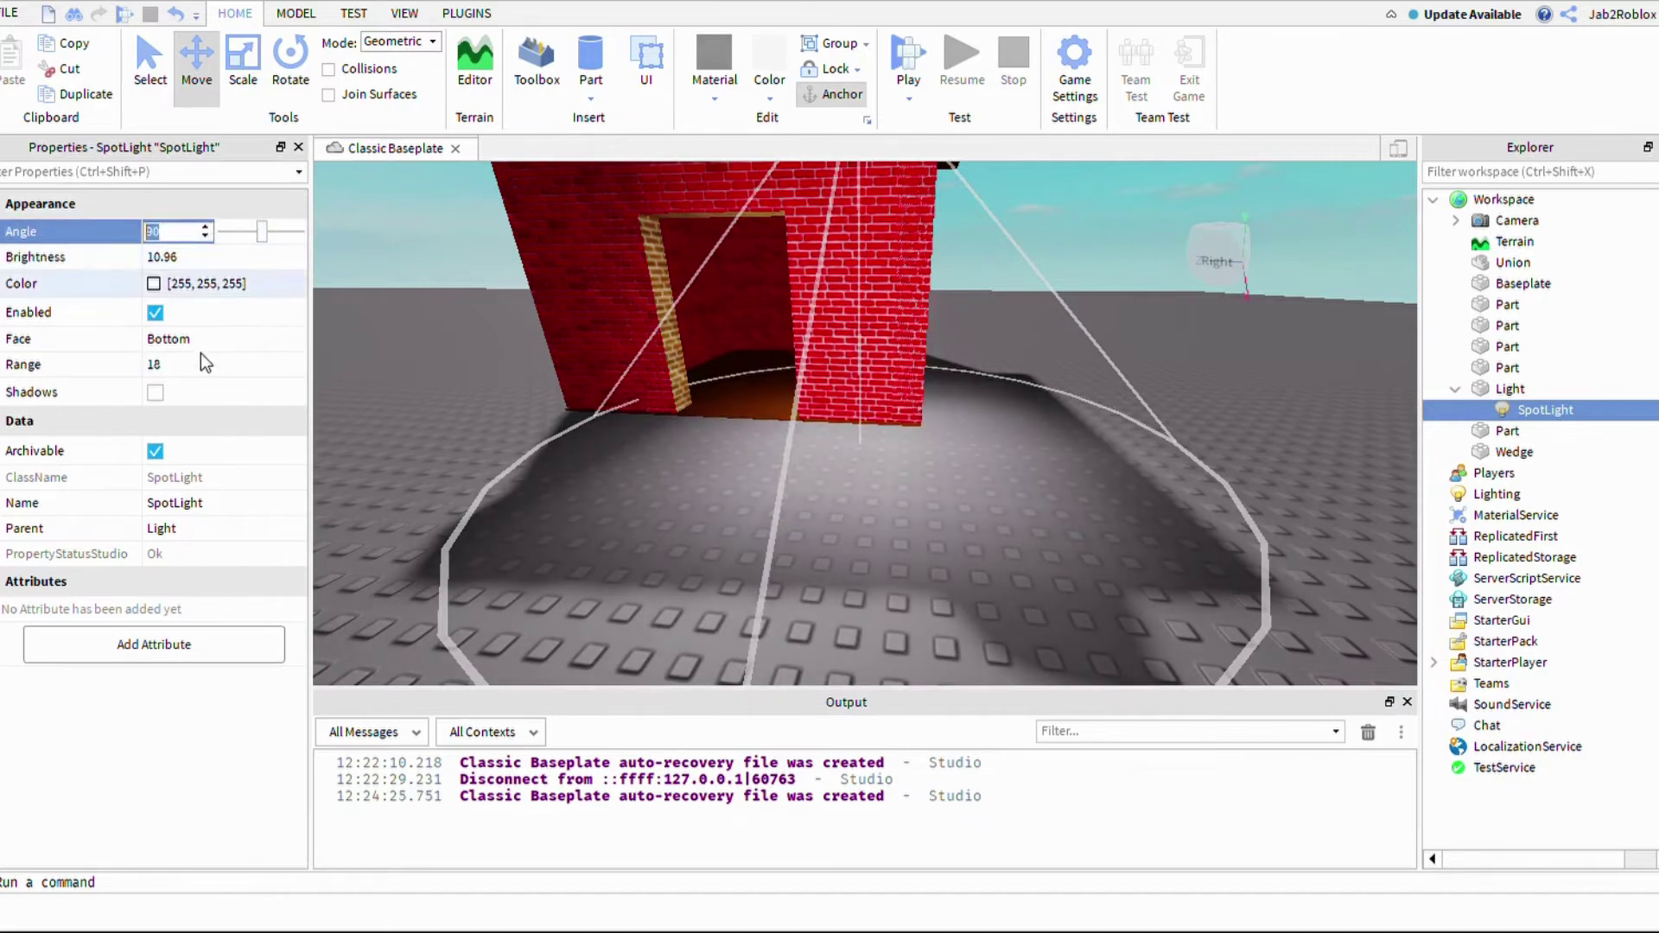
{"action": "left_click", "coordinate": [200, 284]}
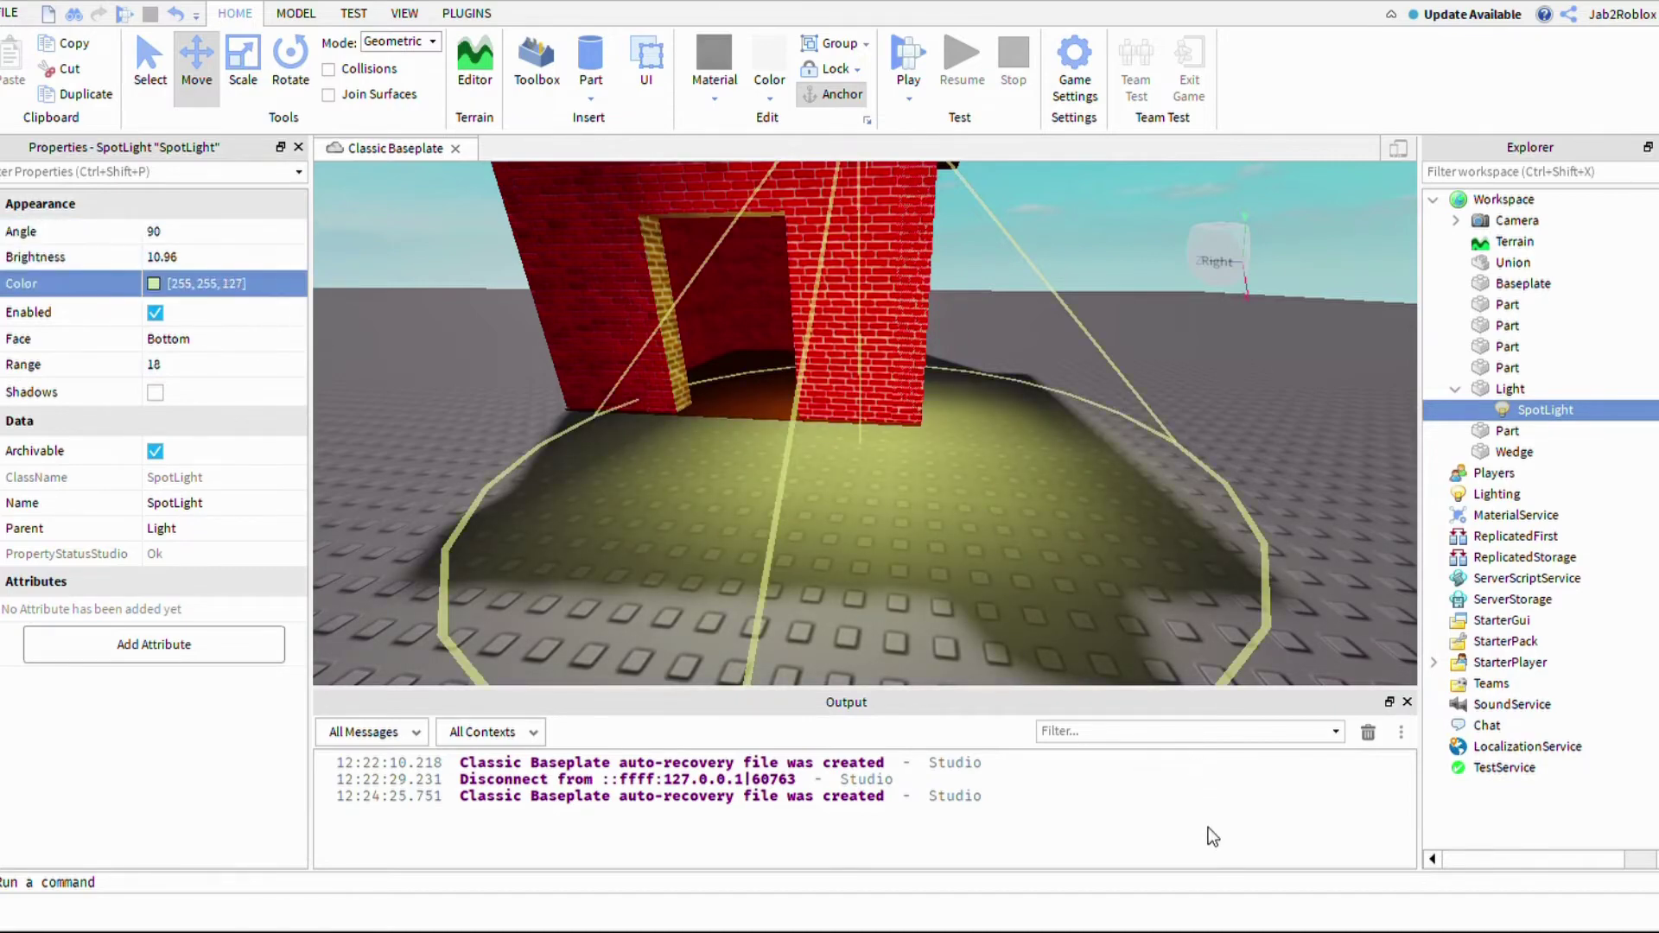
{"action": "scroll", "coordinate": [1298, 674], "scroll_direction": "down", "scroll_amount": 4}
{"action": "right_click_drag", "start_coordinate": [1297, 674], "coordinate": [1244, 666]}
{"action": "scroll", "coordinate": [1297, 674], "scroll_direction": "down", "scroll_amount": 4}
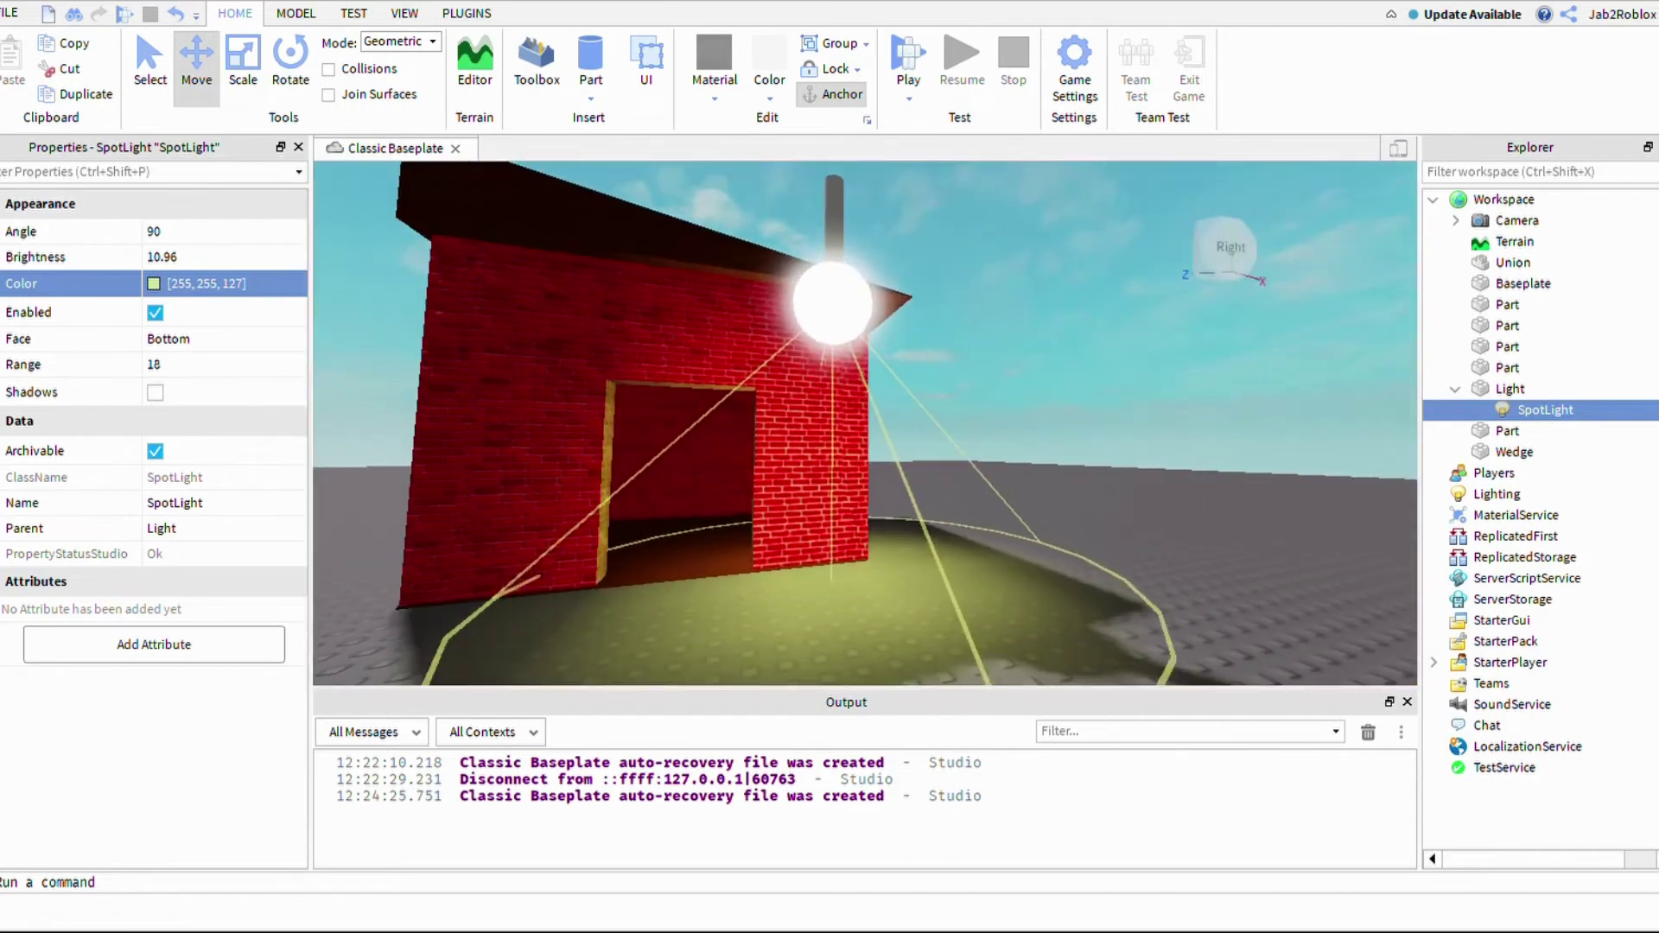
Step: Scale the Light ball and its cylinder down together to a smaller lamp
{"action": "left_click", "coordinate": [1511, 389]}
{"action": "left_click", "coordinate": [1455, 389]}
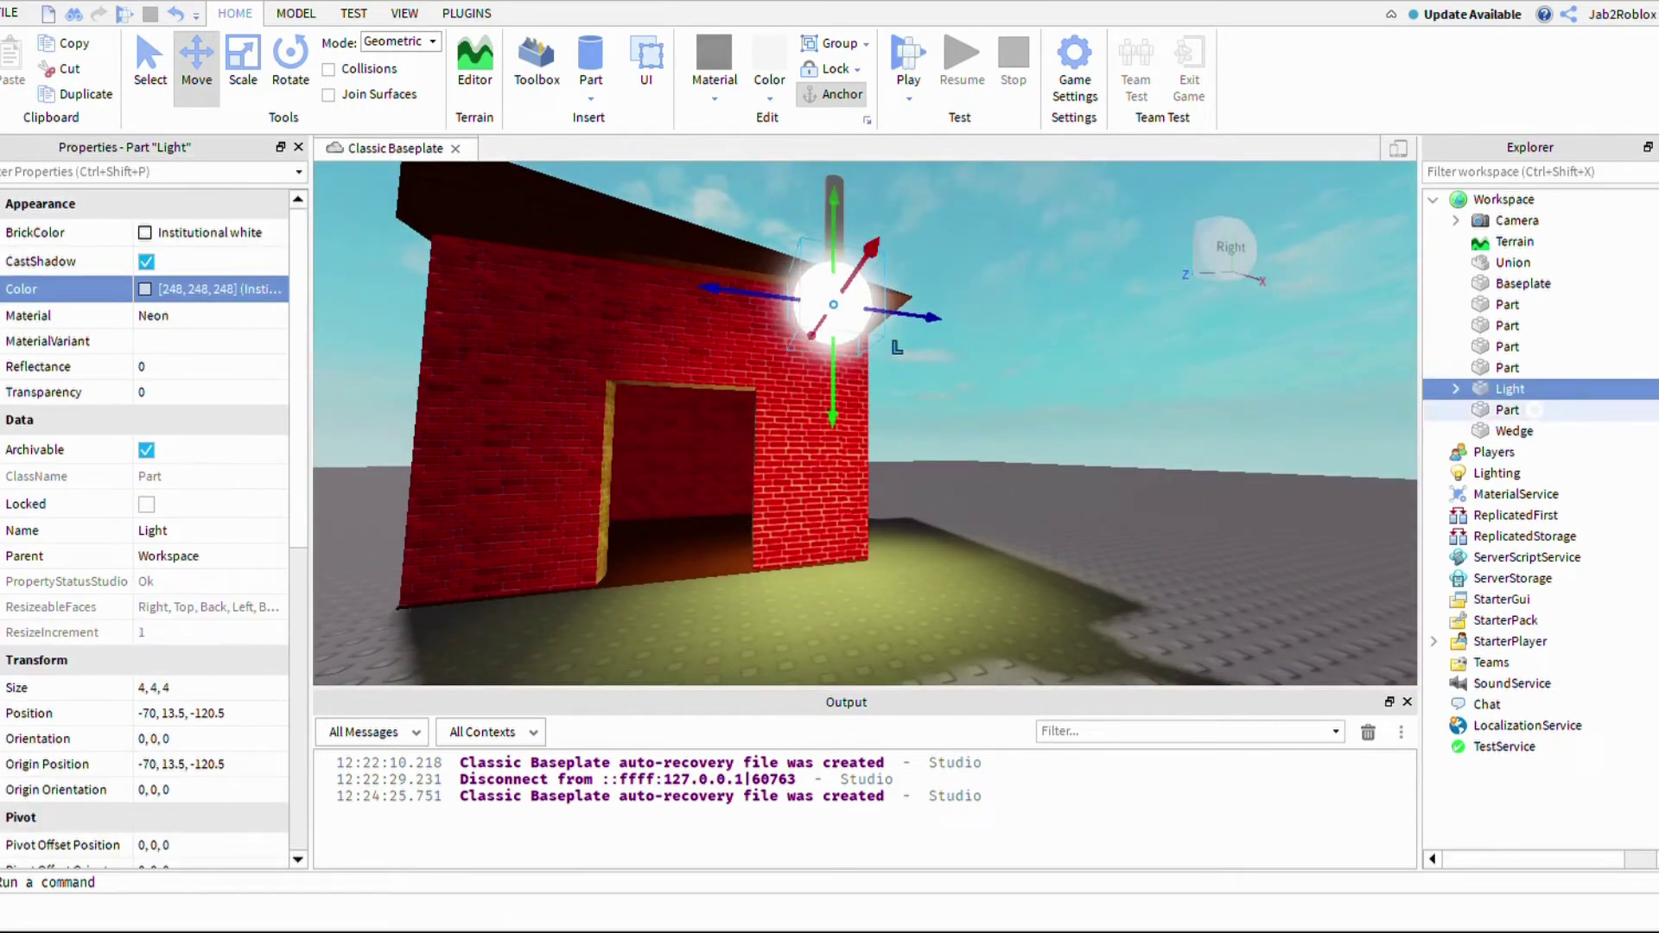
{"action": "left_click", "coordinate": [1512, 409], "text": "ctrl"}
{"action": "left_click_drag", "start_coordinate": [1210, 380], "coordinate": [1016, 363]}
{"action": "left_click", "coordinate": [257, 57]}
{"action": "right_click_drag", "start_coordinate": [1213, 481], "coordinate": [1158, 467]}
{"action": "scroll", "coordinate": [1214, 481], "scroll_direction": "down", "scroll_amount": 3}
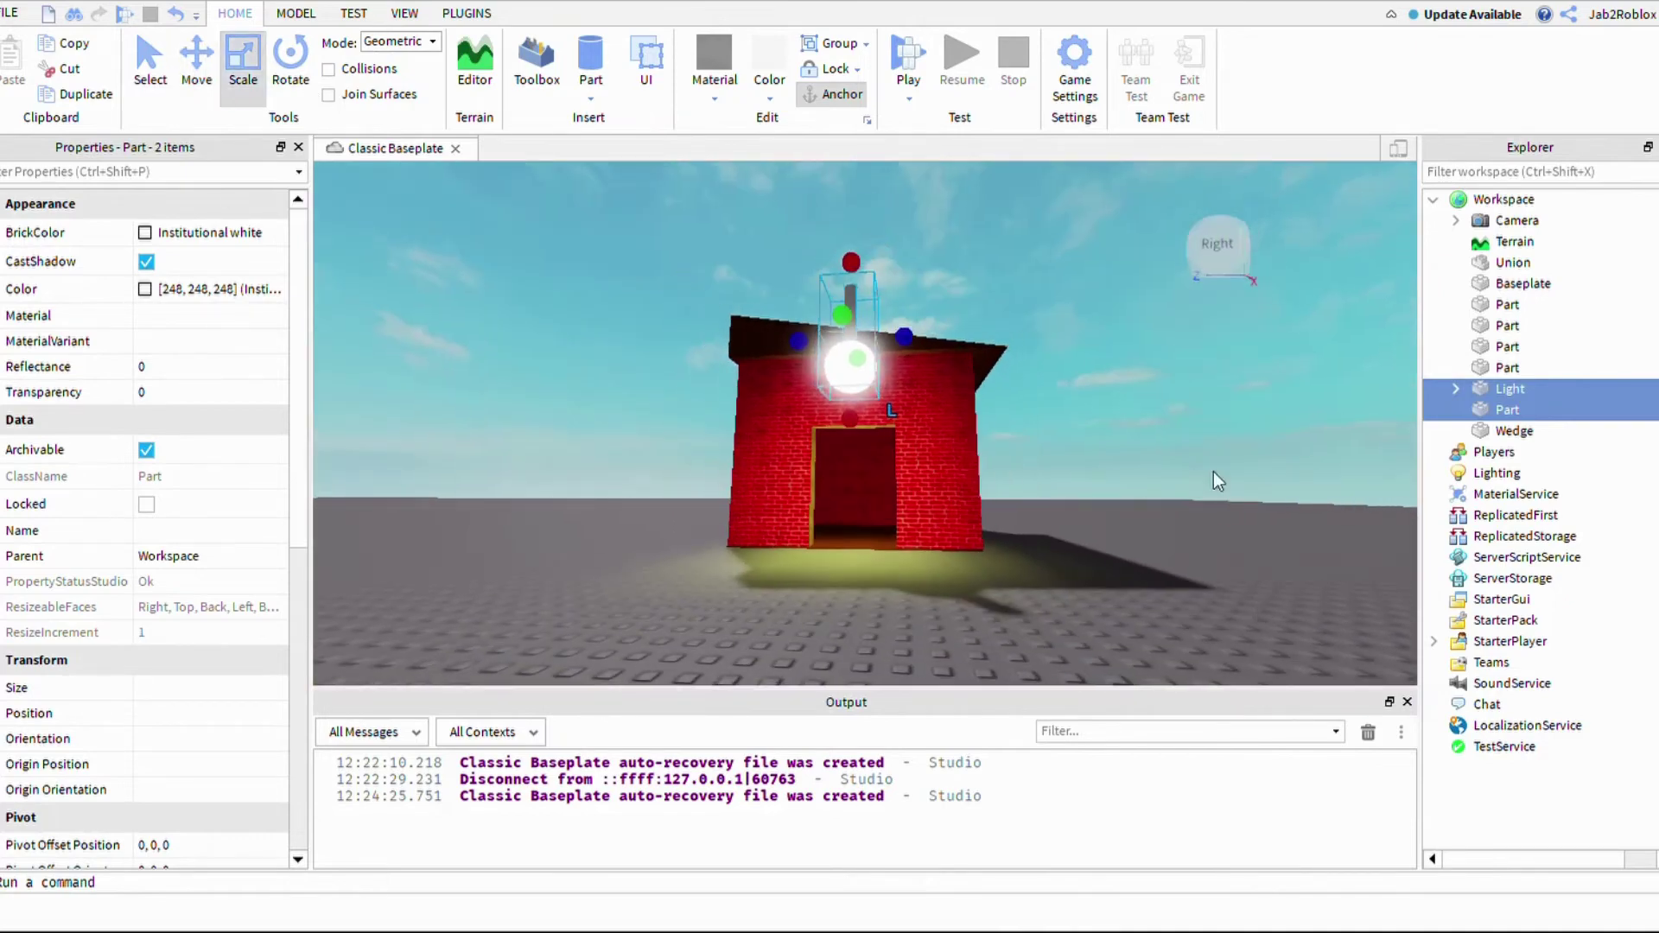
{"action": "left_click_drag", "start_coordinate": [1109, 356], "coordinate": [1083, 359]}
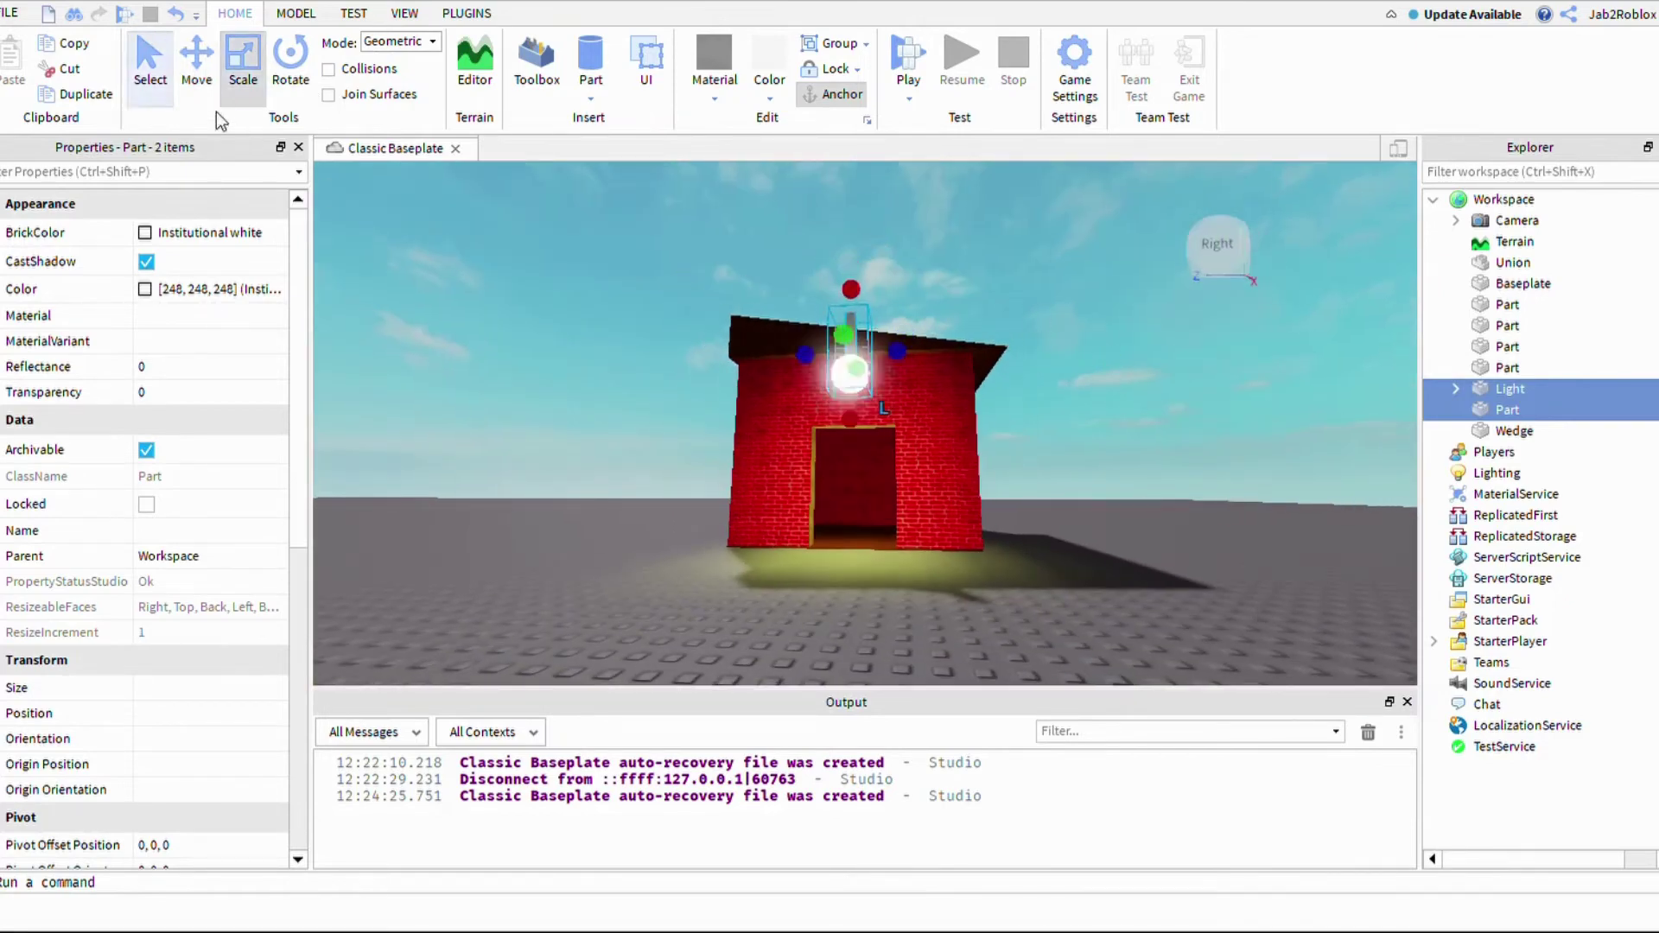
Step: Move the Light ball and cylinder inside the house so the lamp hangs from the wooden ceiling
{"action": "left_click", "coordinate": [197, 69]}
{"action": "right_click_drag", "start_coordinate": [1181, 504], "coordinate": [1114, 553]}
{"action": "scroll", "coordinate": [1181, 506], "scroll_direction": "up", "scroll_amount": 6}
{"action": "scroll", "coordinate": [1181, 506], "scroll_direction": "up", "scroll_amount": 3}
{"action": "right_click_drag", "start_coordinate": [1181, 505], "coordinate": [1184, 478]}
{"action": "left_click_drag", "start_coordinate": [985, 234], "coordinate": [819, 281]}
{"action": "right_click_drag", "start_coordinate": [1000, 397], "coordinate": [1074, 426]}
{"action": "scroll", "coordinate": [1075, 425], "scroll_direction": "down", "scroll_amount": 5}
{"action": "scroll", "coordinate": [1075, 426], "scroll_direction": "up", "scroll_amount": 4}
{"action": "scroll", "coordinate": [1074, 426], "scroll_direction": "down", "scroll_amount": 5}
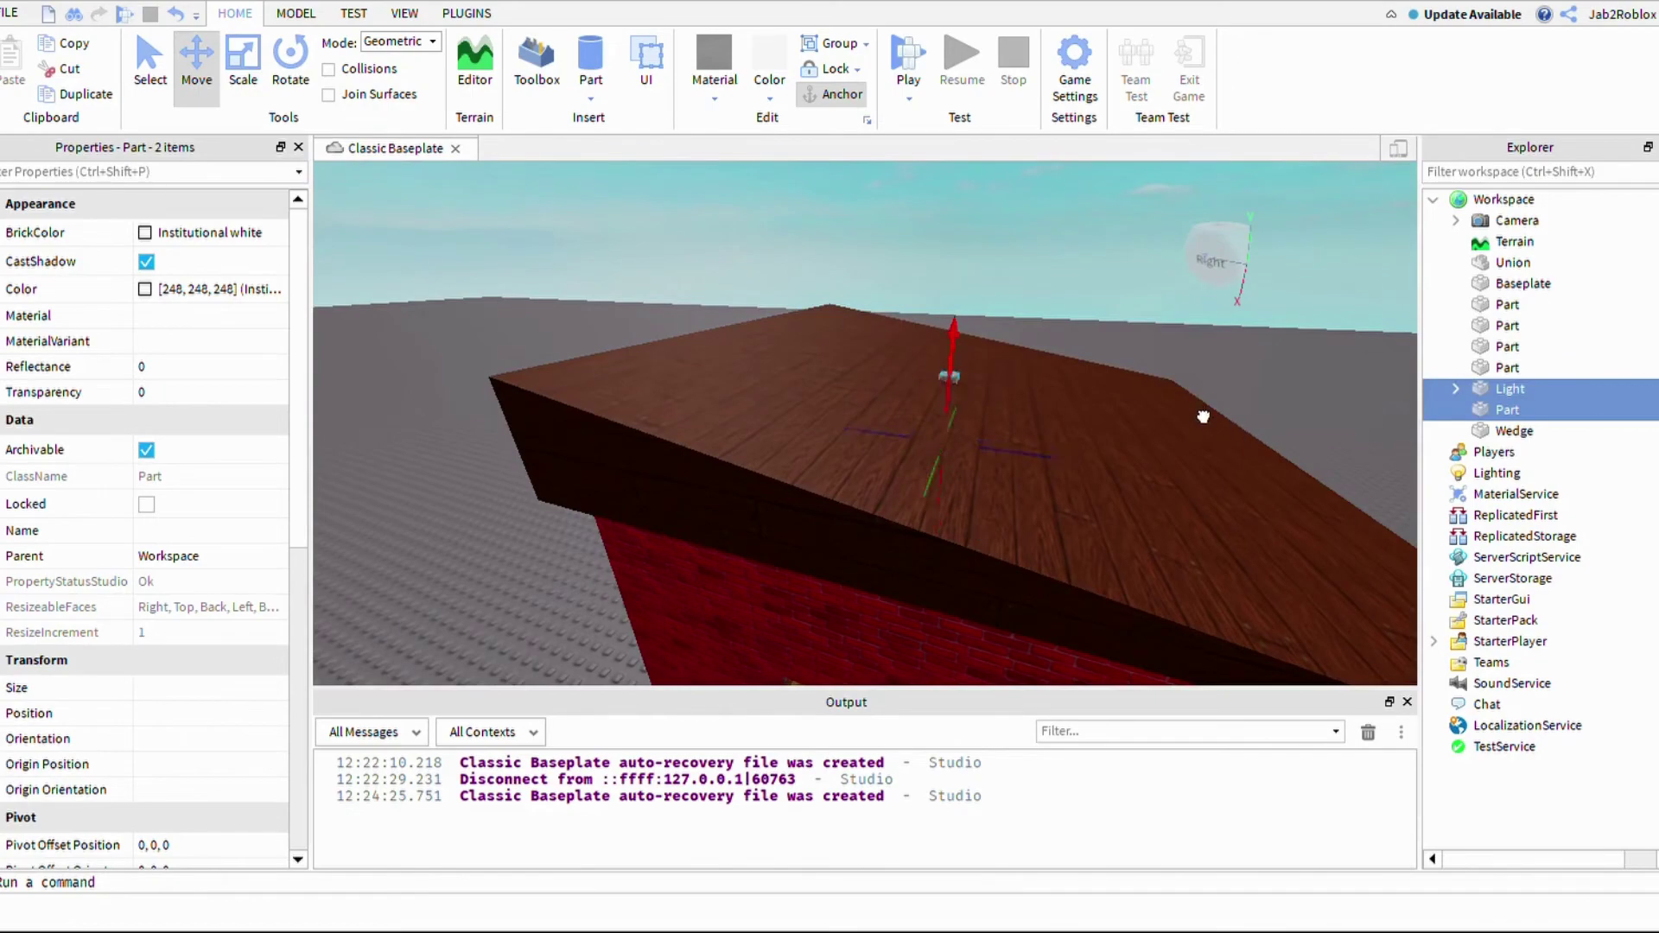
{"action": "scroll", "coordinate": [1263, 517], "scroll_direction": "up", "scroll_amount": 4}
{"action": "right_click_drag", "start_coordinate": [1198, 428], "coordinate": [1264, 518]}
{"action": "scroll", "coordinate": [1264, 518], "scroll_direction": "up", "scroll_amount": 3}
{"action": "scroll", "coordinate": [1263, 518], "scroll_direction": "down", "scroll_amount": 3}
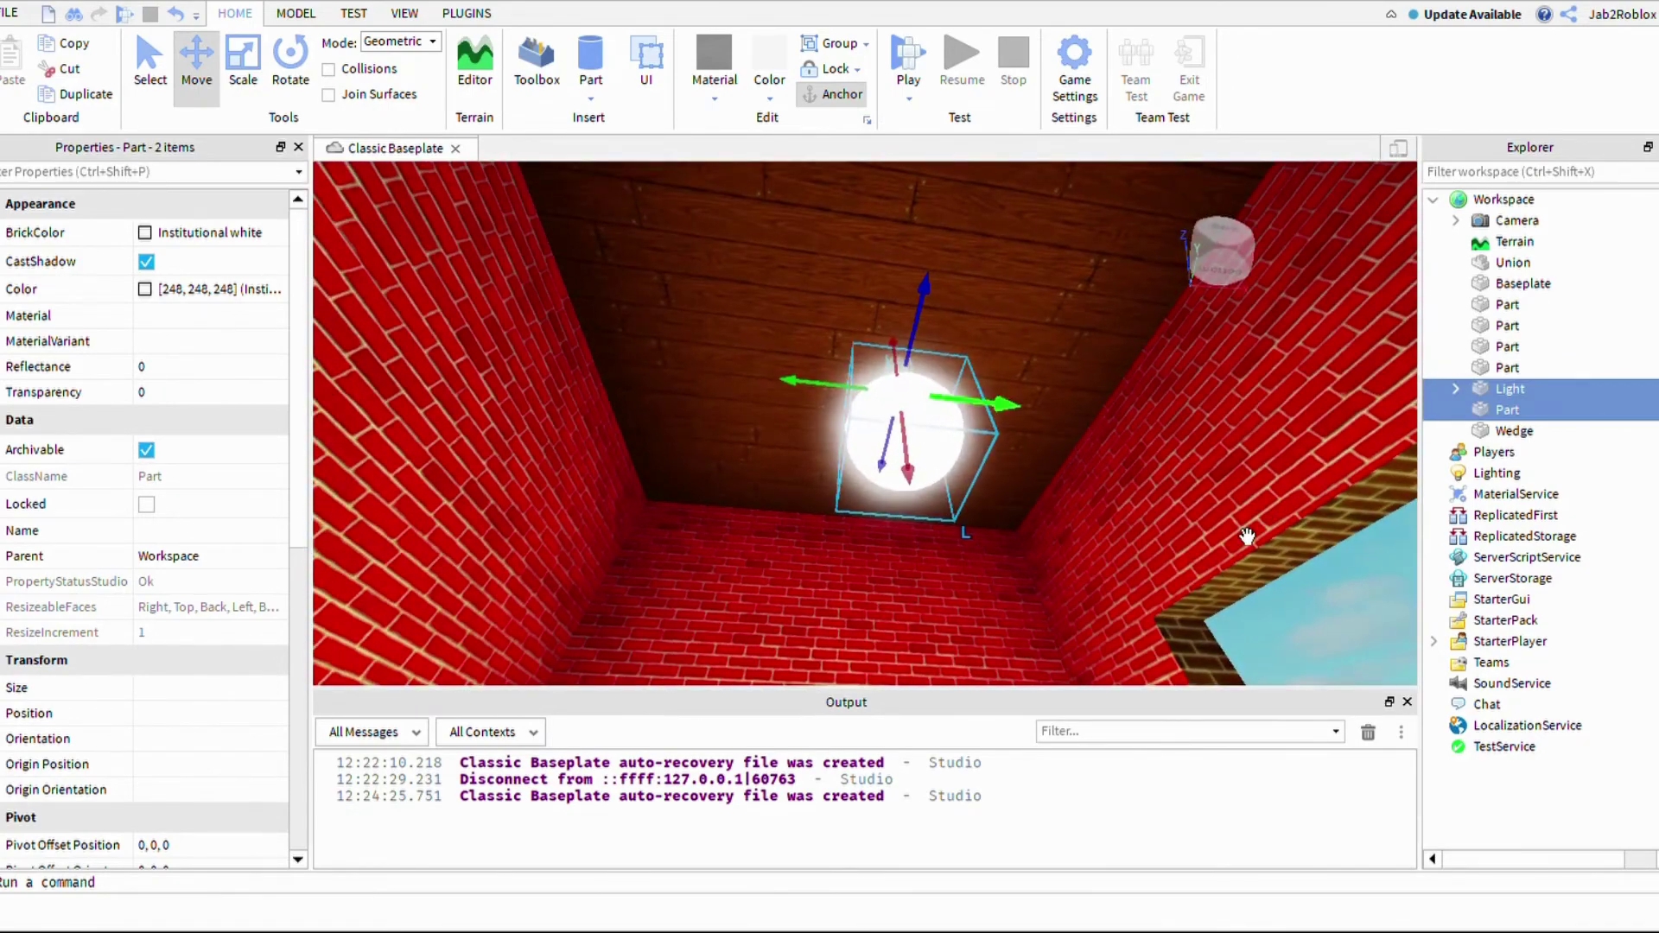
Step: Examine the house from outside, checking how the interior light shows through the doorway
{"action": "scroll", "coordinate": [1247, 536], "scroll_direction": "down", "scroll_amount": 10}
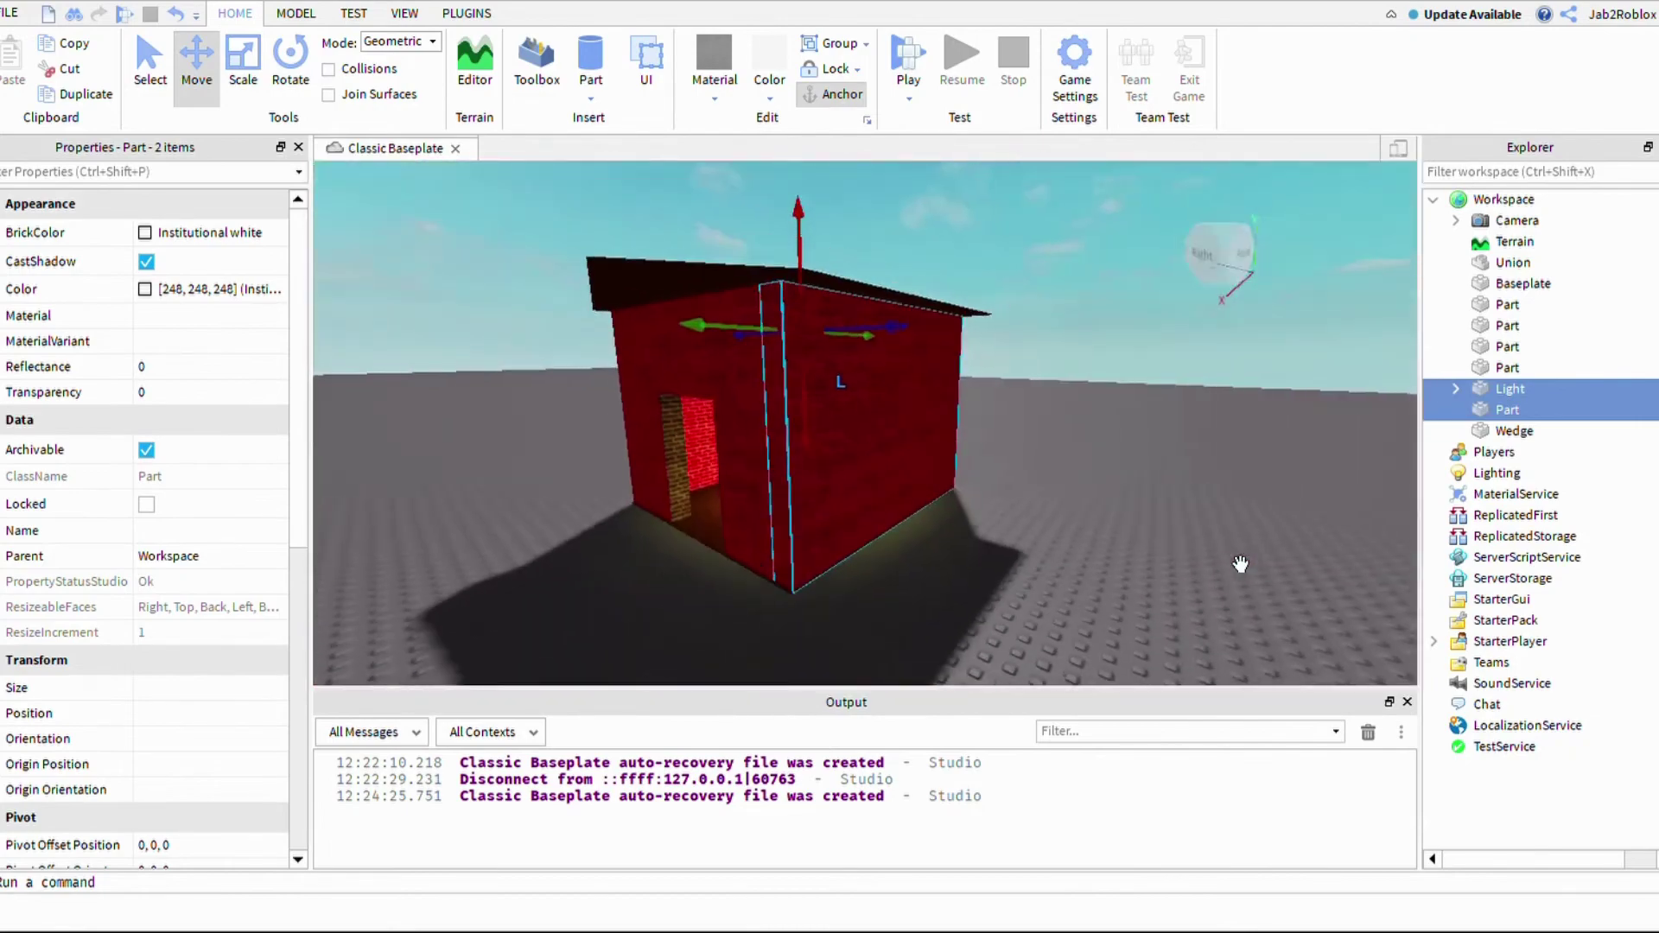
{"action": "right_click_drag", "start_coordinate": [1240, 564], "coordinate": [1205, 530]}
{"action": "scroll", "coordinate": [1205, 531], "scroll_direction": "down", "scroll_amount": 4}
{"action": "left_click", "coordinate": [1361, 628]}
{"action": "right_click_drag", "start_coordinate": [1361, 628], "coordinate": [1358, 588]}
{"action": "scroll", "coordinate": [1393, 661], "scroll_direction": "up", "scroll_amount": 5}
{"action": "scroll", "coordinate": [1357, 625], "scroll_direction": "down", "scroll_amount": 8}
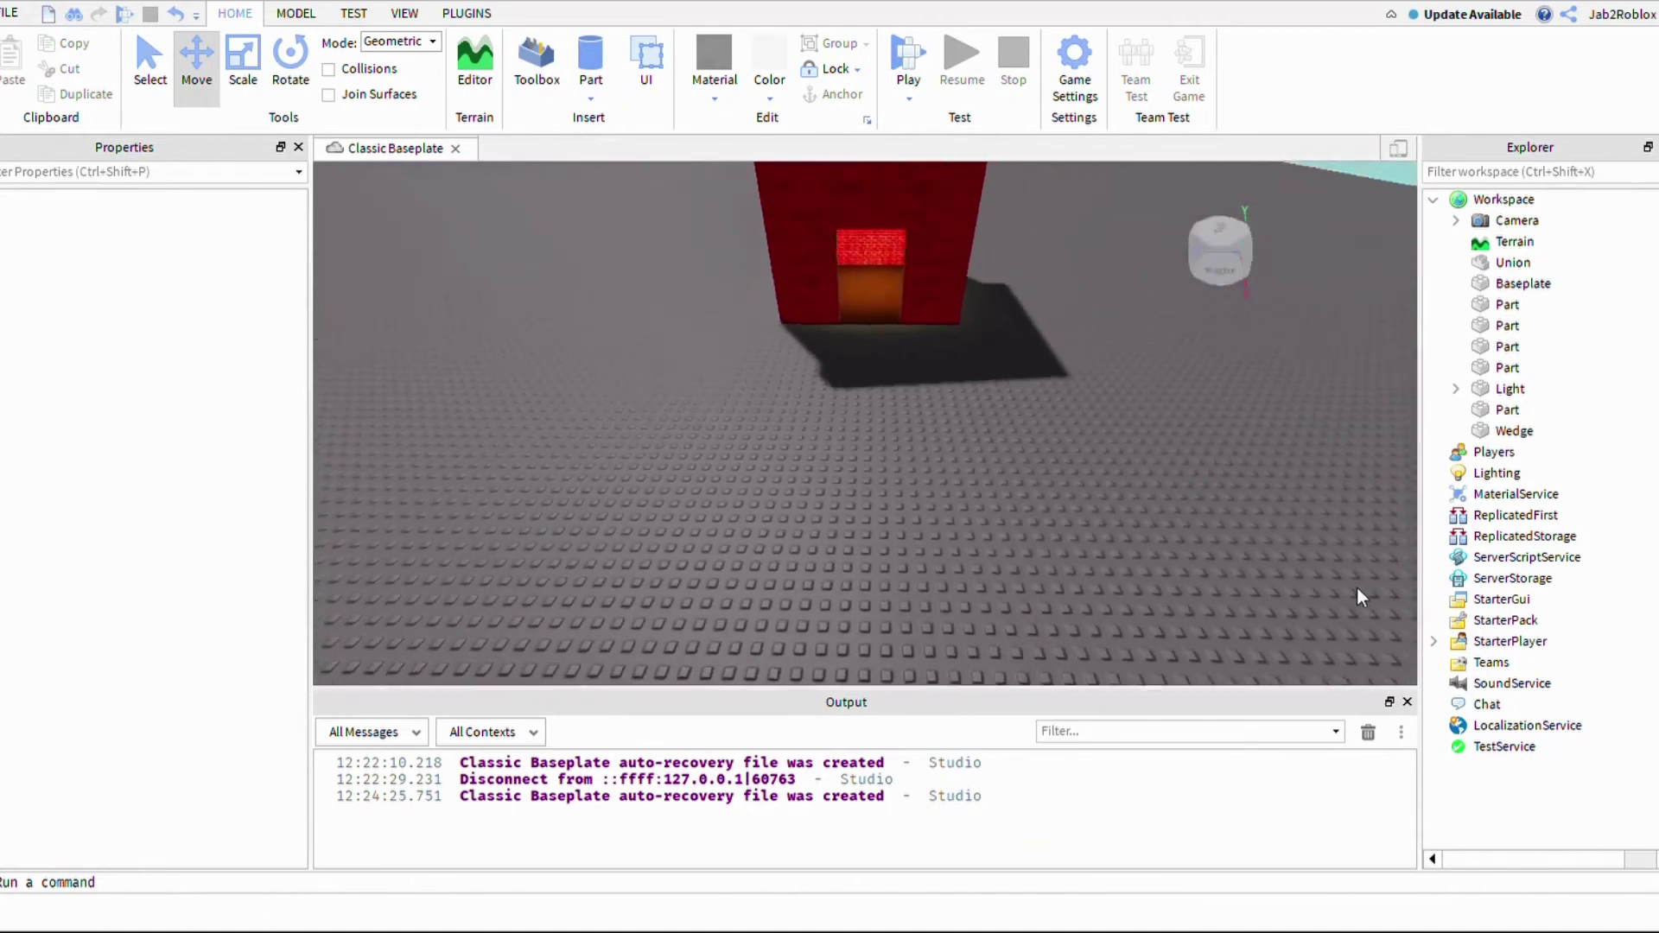
{"action": "scroll", "coordinate": [1357, 589], "scroll_direction": "down", "scroll_amount": 2}
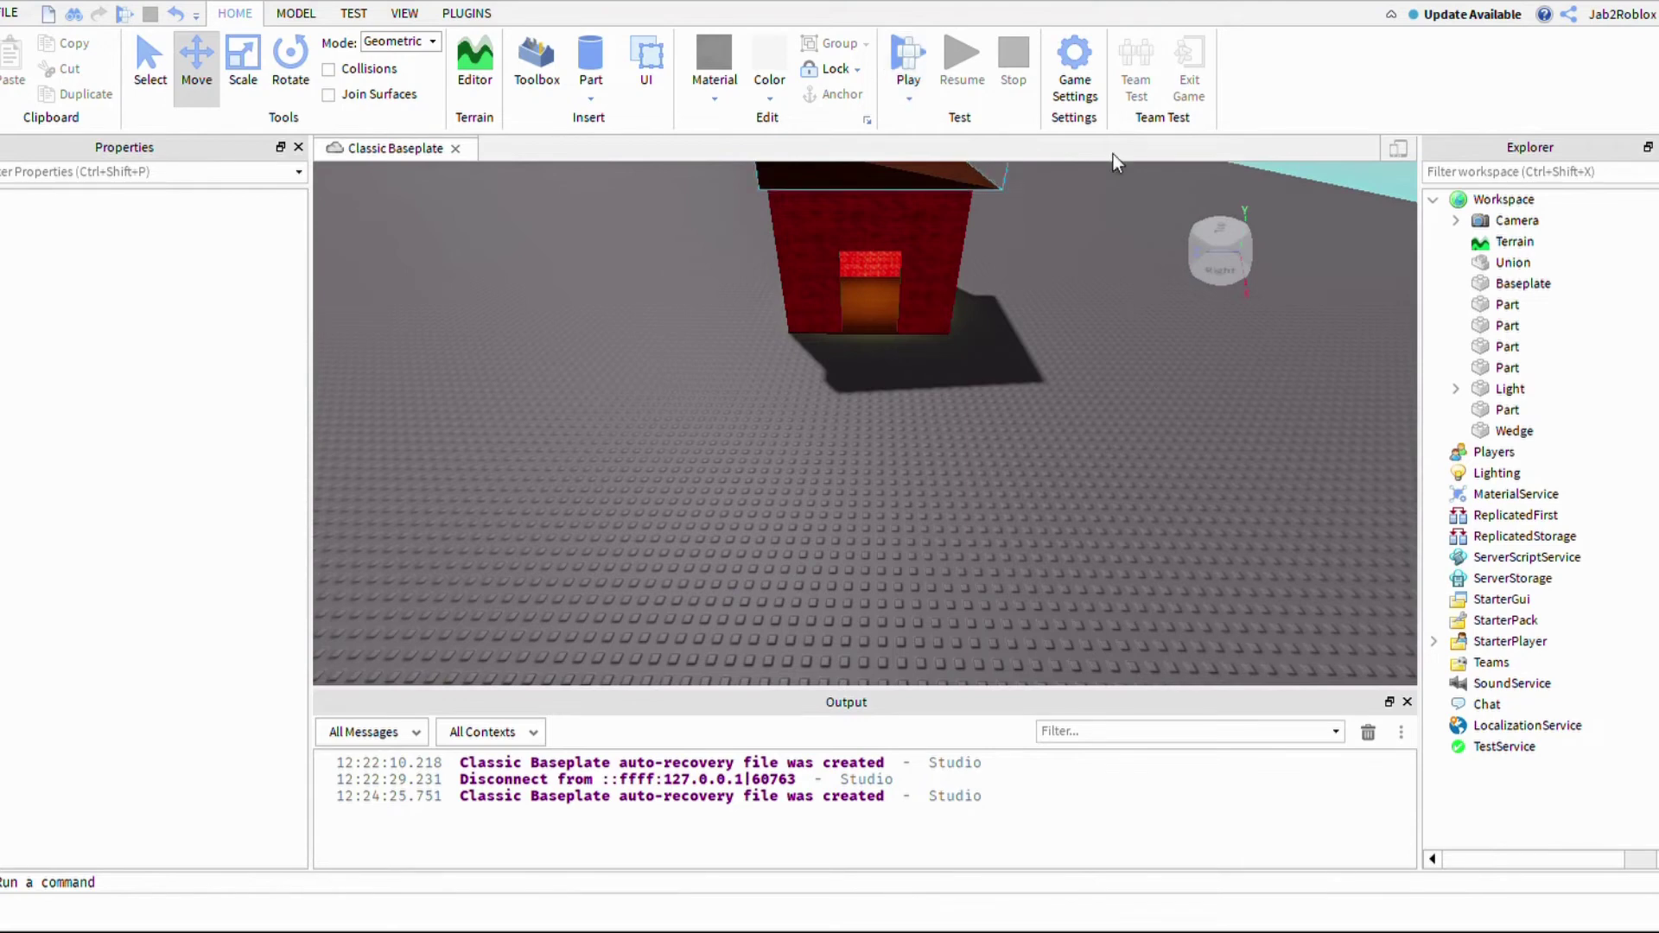
Step: Insert a spawn location on the baseplate in front of the house's doorway
{"action": "left_click", "coordinate": [296, 12]}
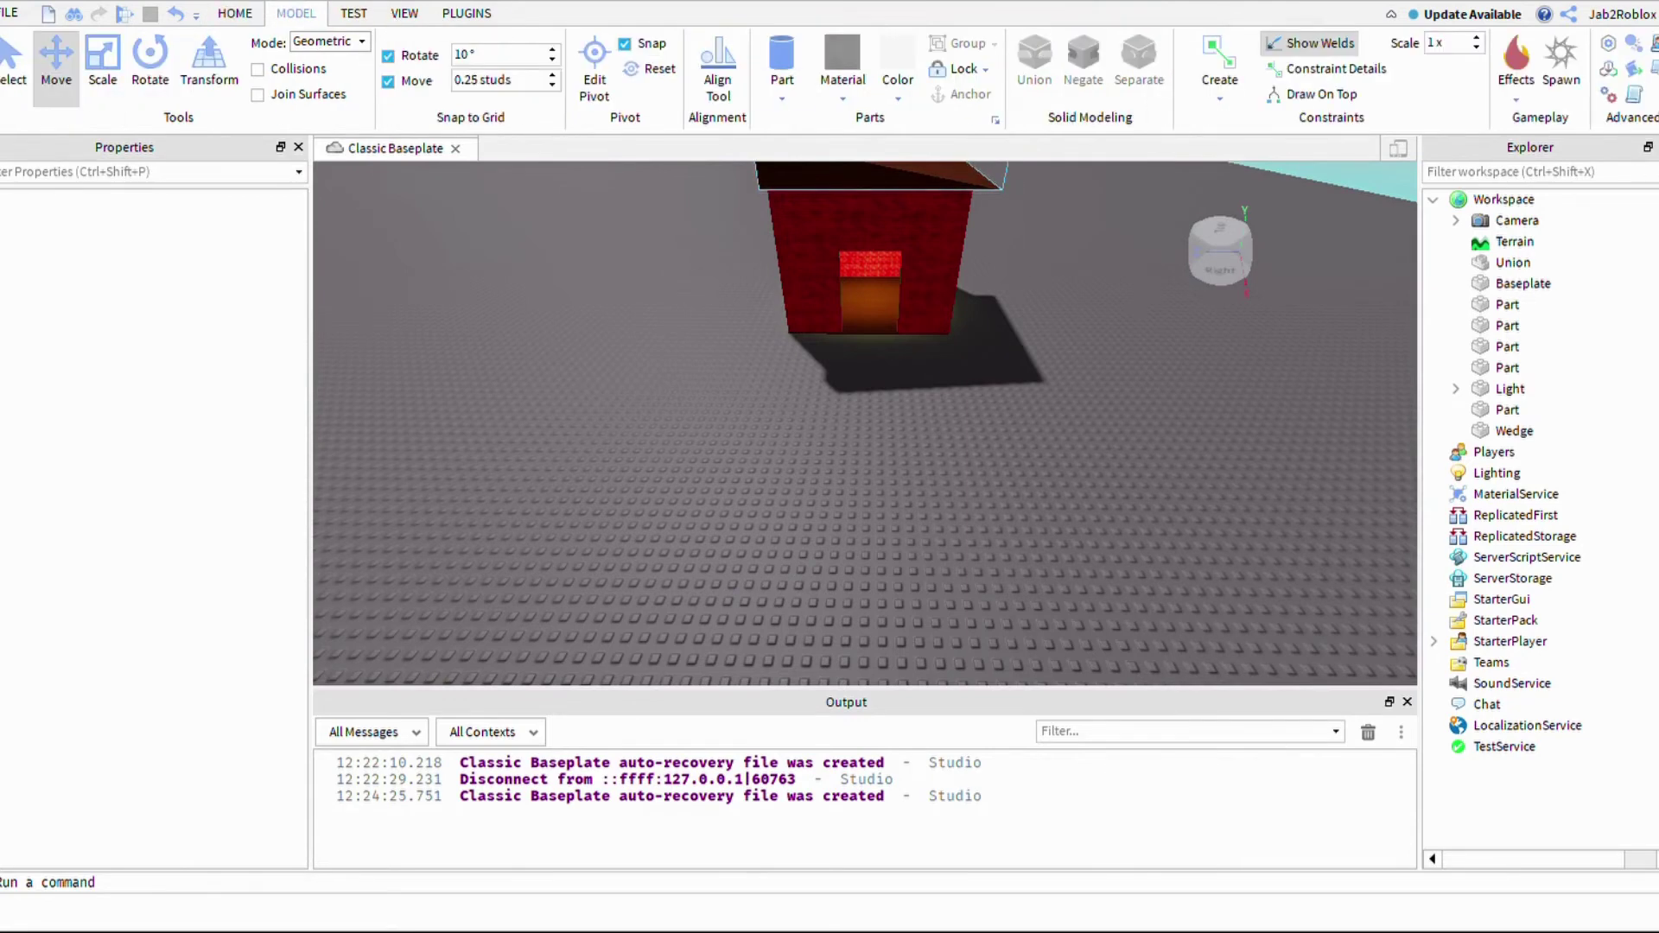
{"action": "left_click", "coordinate": [1560, 61]}
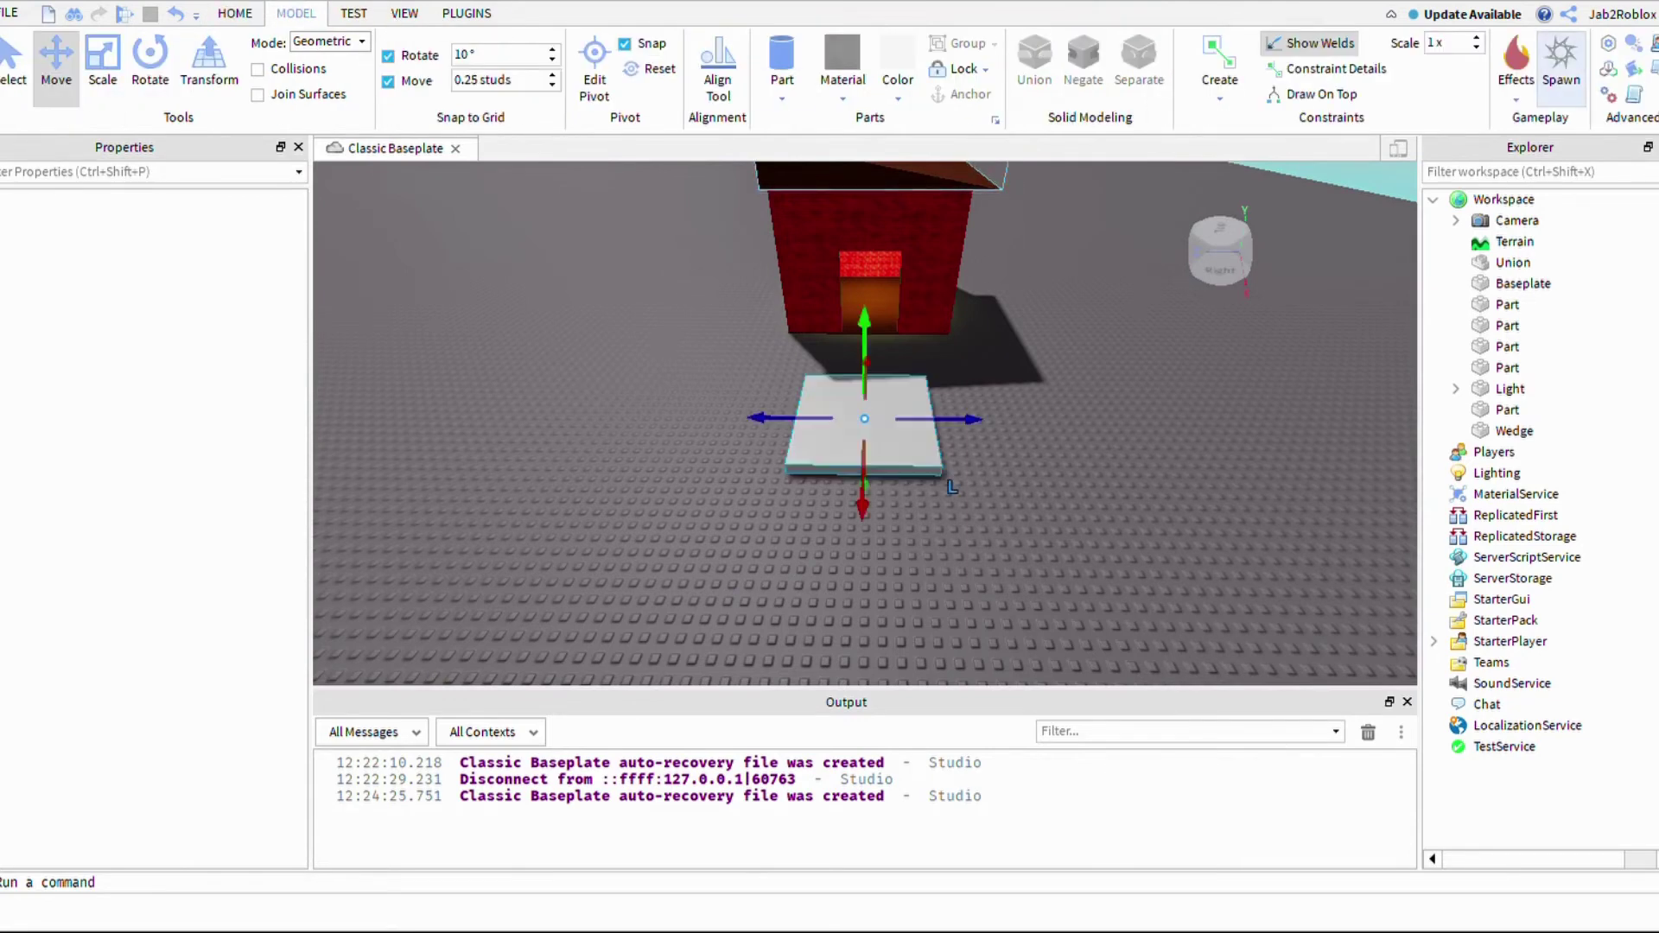
{"action": "left_click", "coordinate": [1313, 629]}
{"action": "key", "text": "w"}
{"action": "right_click_drag", "start_coordinate": [1310, 625], "coordinate": [1268, 641]}
{"action": "key", "text": "s"}
{"action": "key", "text": "w"}
{"action": "key", "text": "s"}
{"action": "left_click", "coordinate": [1207, 670]}
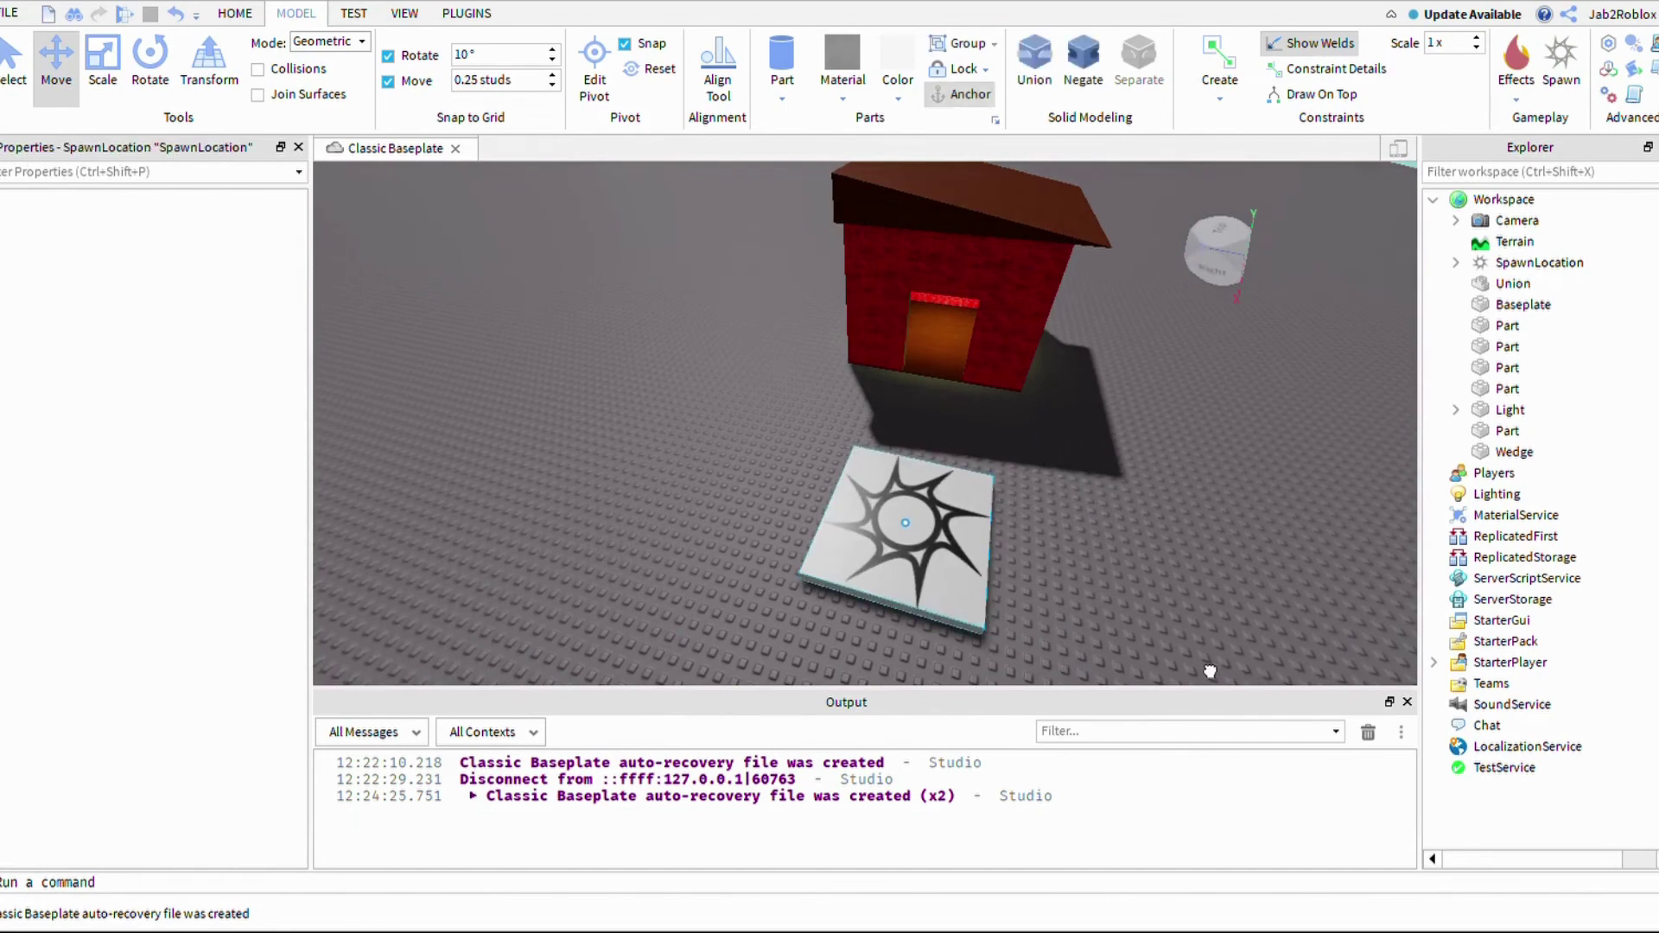
Step: Play-test the place, walking the character into the house to inspect the ceiling lamp and back outside
{"action": "left_click", "coordinate": [235, 13]}
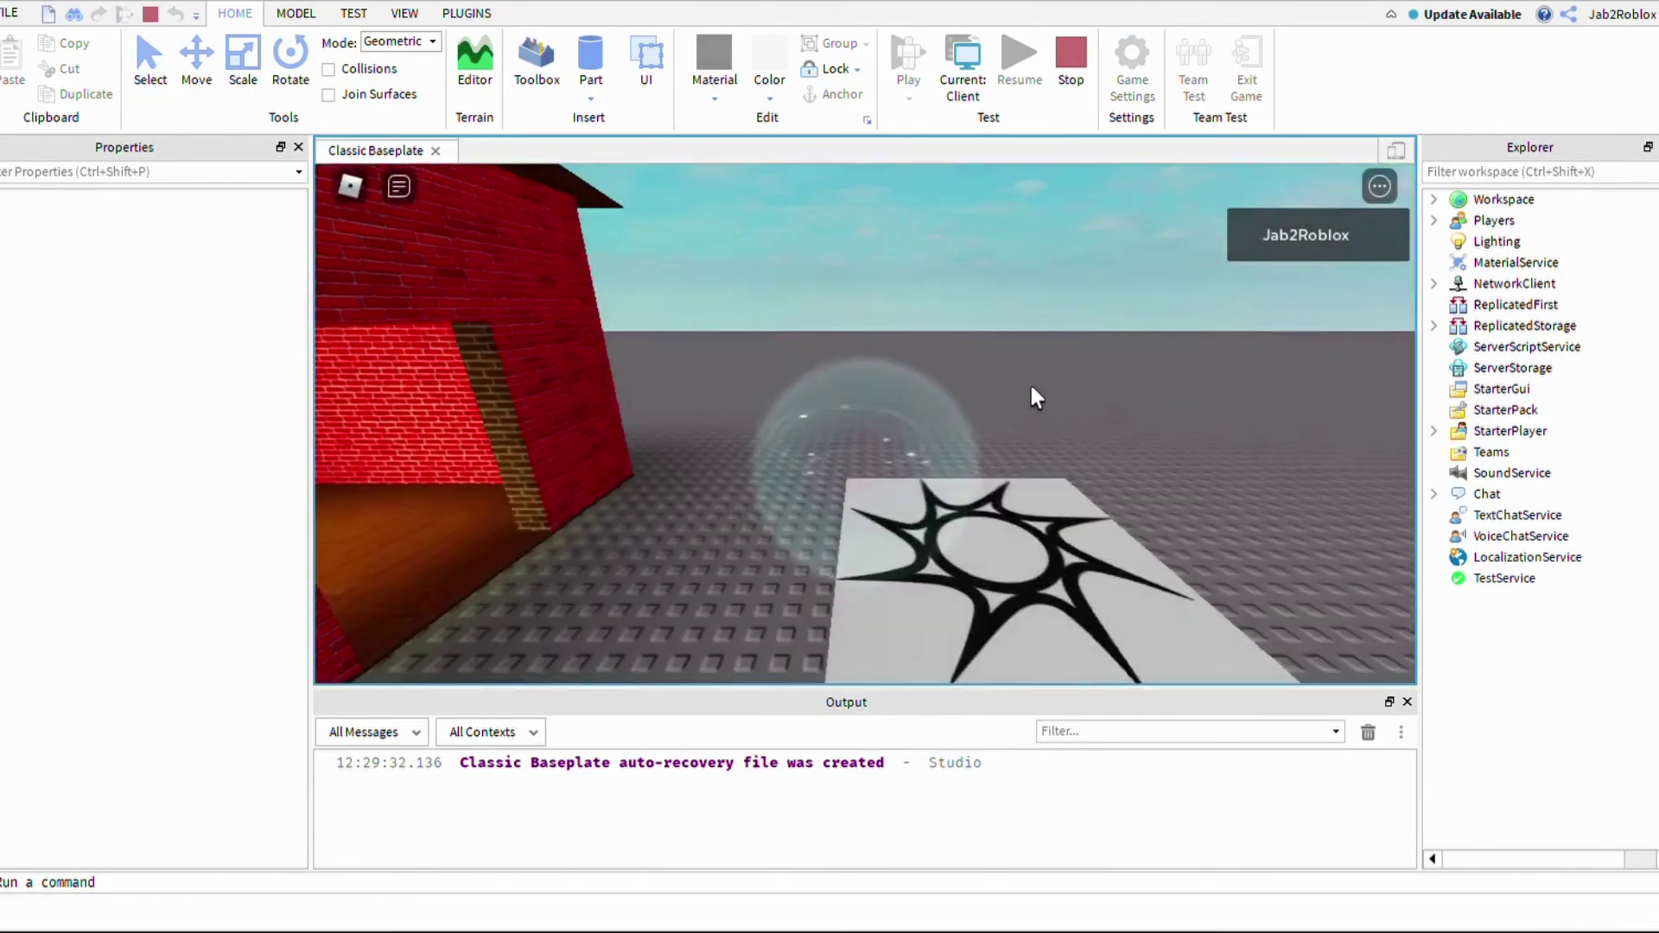
{"action": "key", "text": "w"}
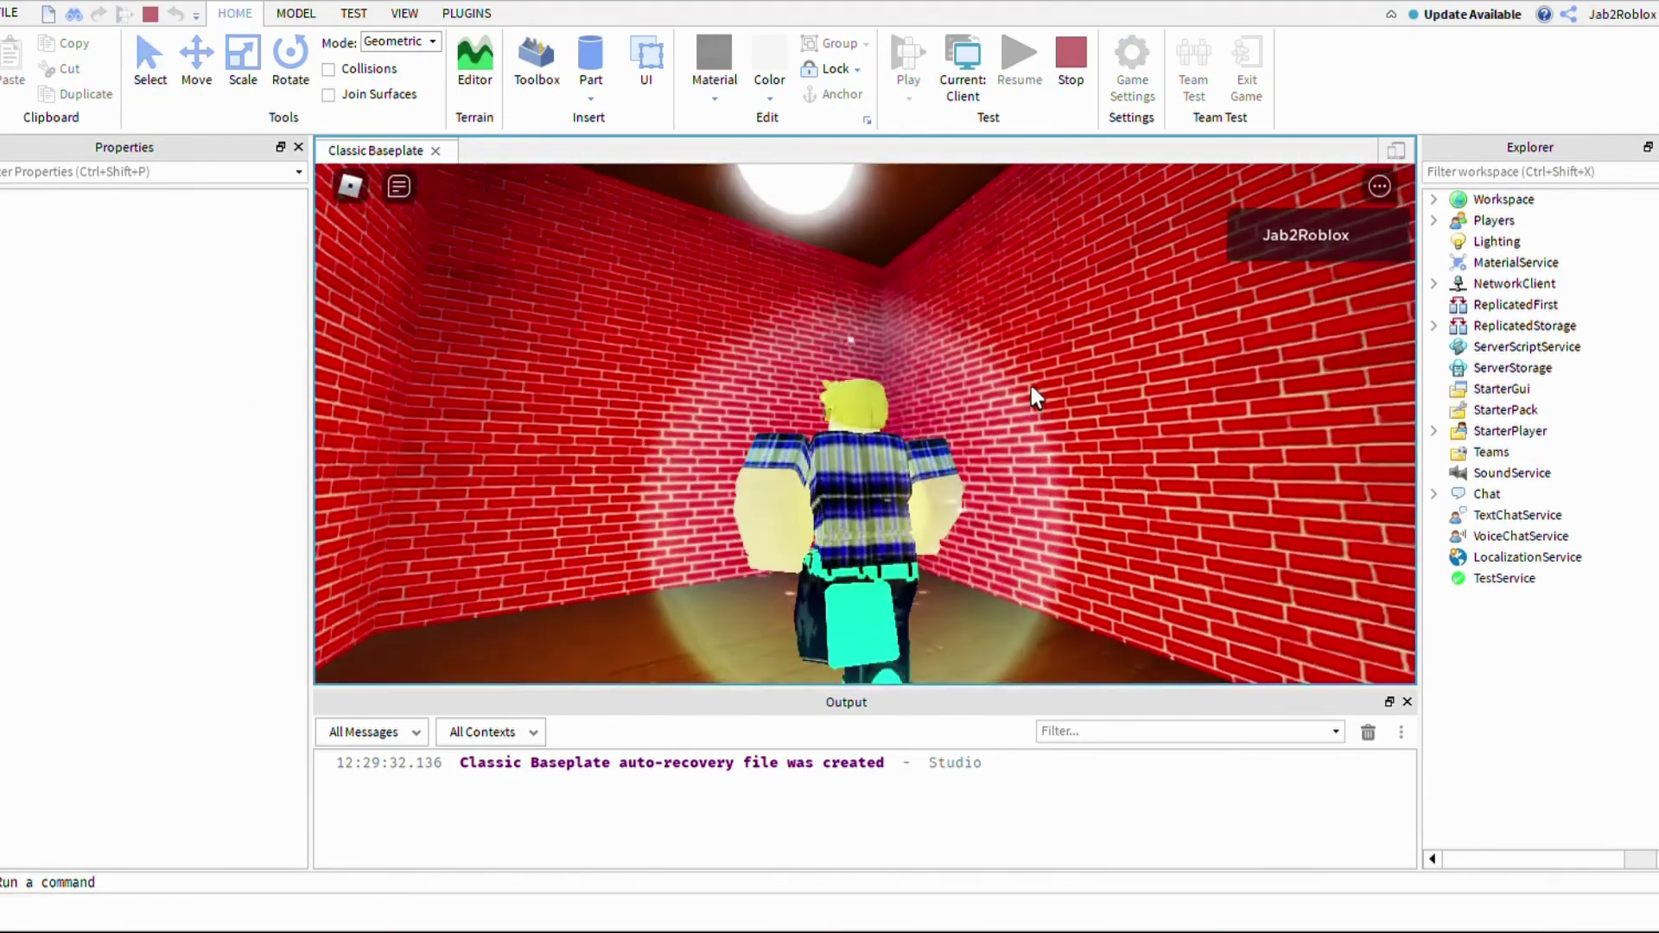
{"action": "scroll", "coordinate": [1031, 385], "scroll_direction": "up", "scroll_amount": 5}
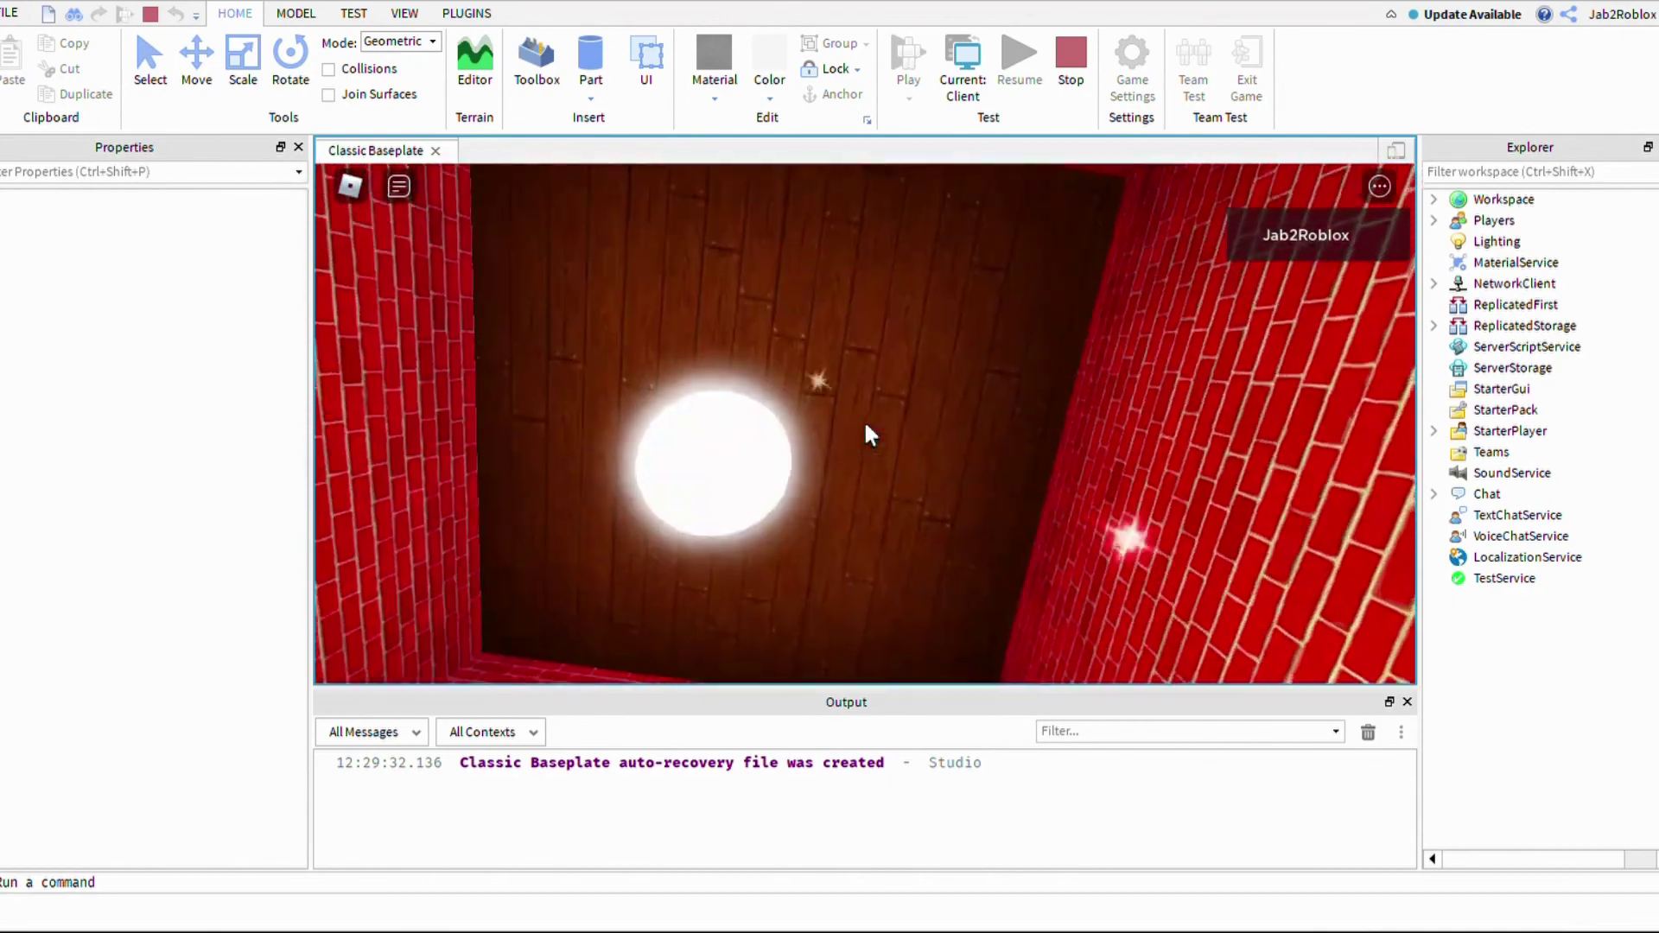
{"action": "key", "text": "w"}
{"action": "scroll", "coordinate": [864, 424], "scroll_direction": "down", "scroll_amount": 5}
{"action": "right_click_drag", "start_coordinate": [882, 448], "coordinate": [881, 448]}
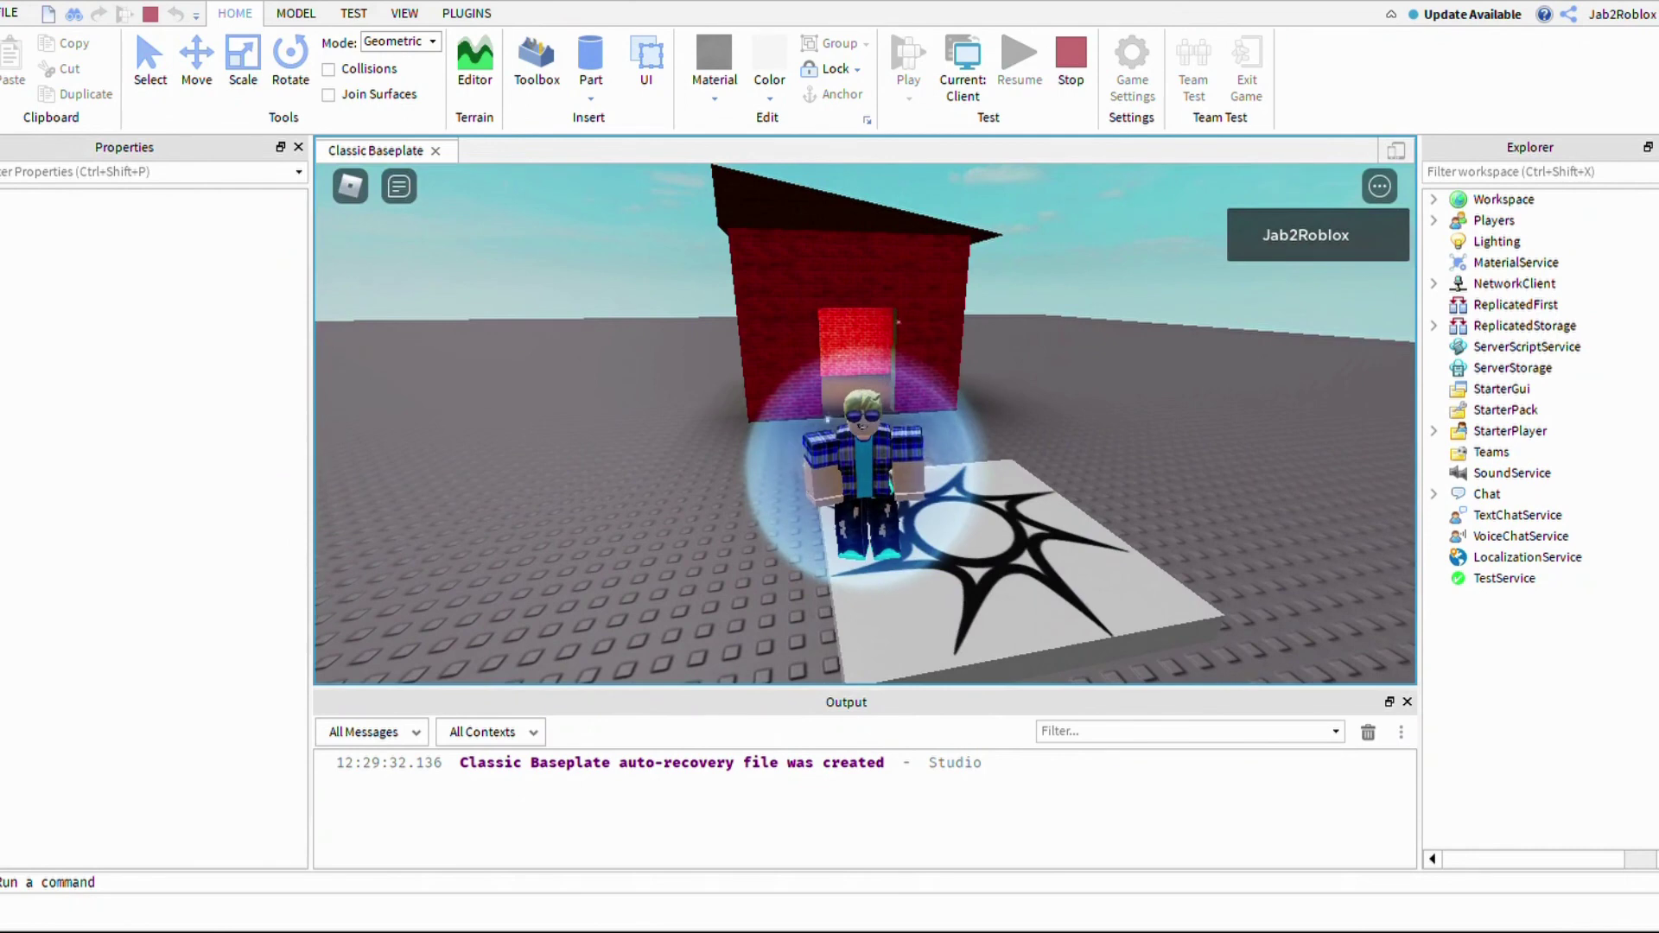